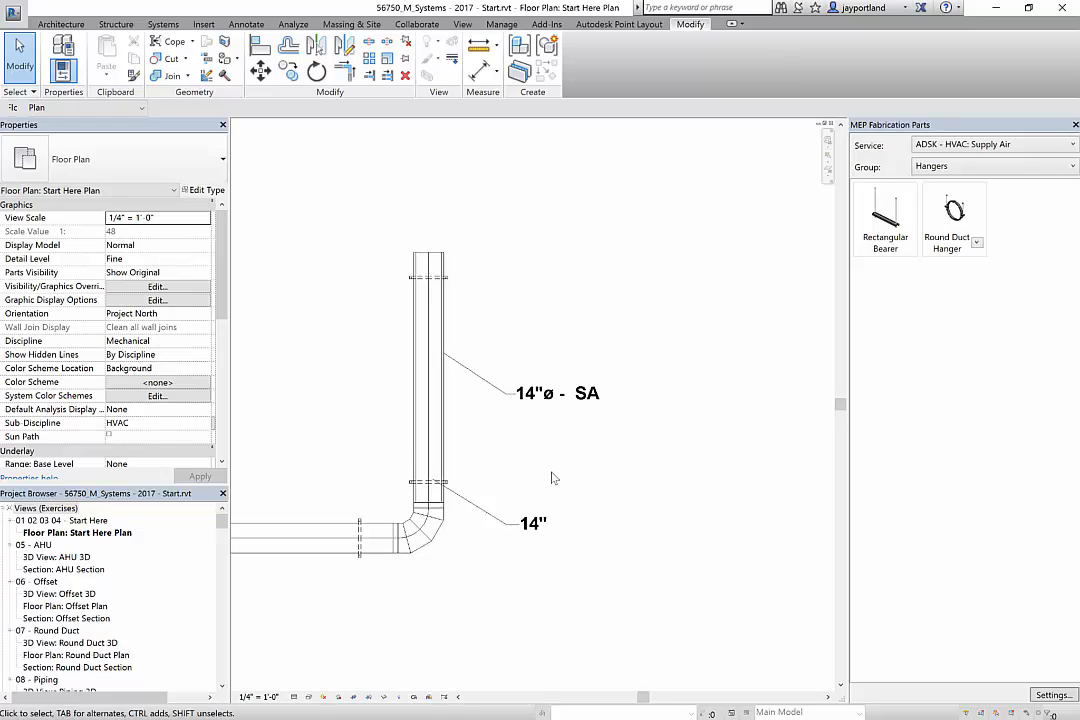
Step: Start a new schedule of quantities for the MEP Fabrication Ductwork category
{"action": "mouse_move", "coordinate": [620, 470]}
{"action": "middle_mouse_down"}
{"action": "mouse_move", "coordinate": [714, 448]}
{"action": "mouse_move", "coordinate": [672, 478]}
{"action": "middle_mouse_up"}
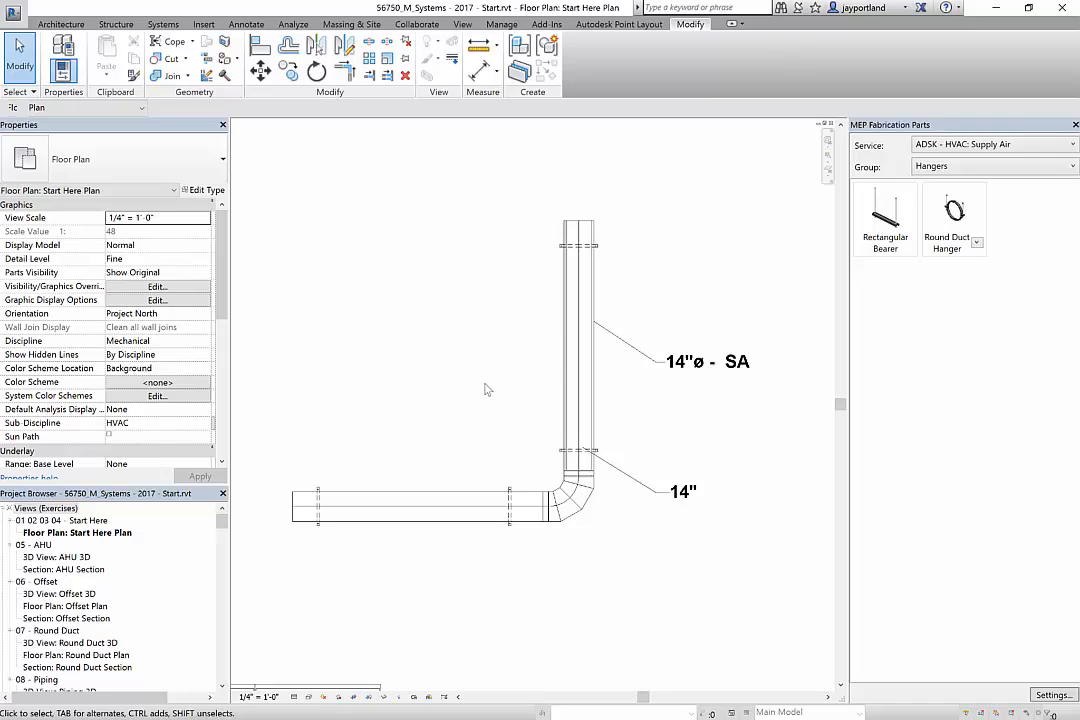
{"action": "left_click", "coordinate": [462, 23]}
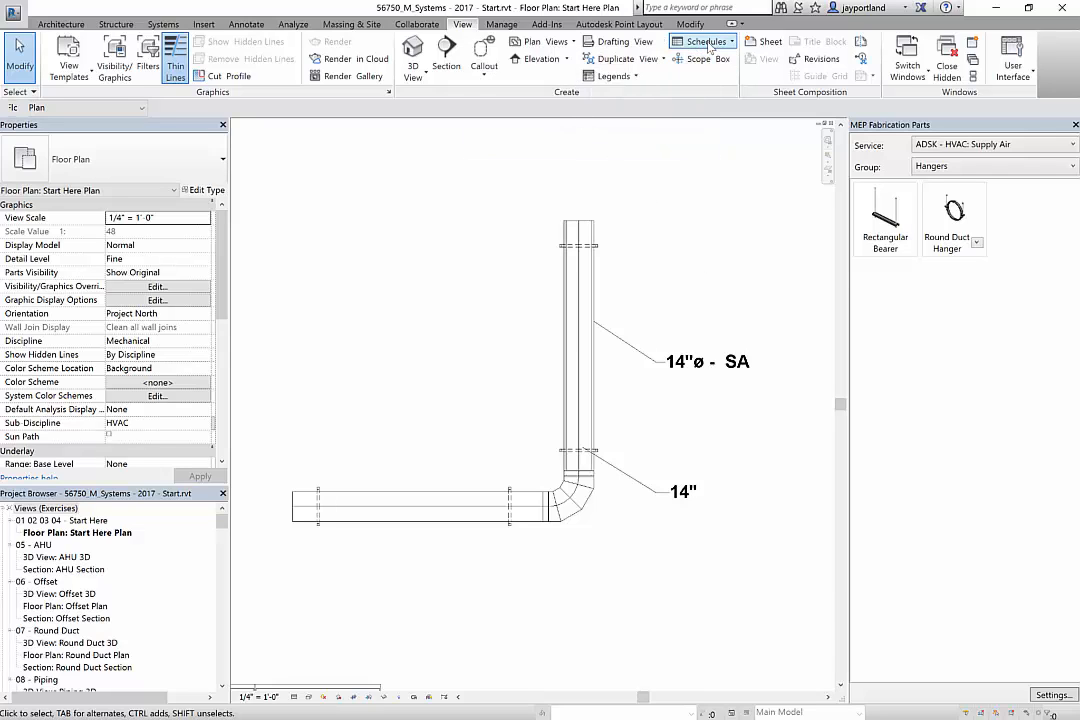
{"action": "left_click", "coordinate": [707, 44]}
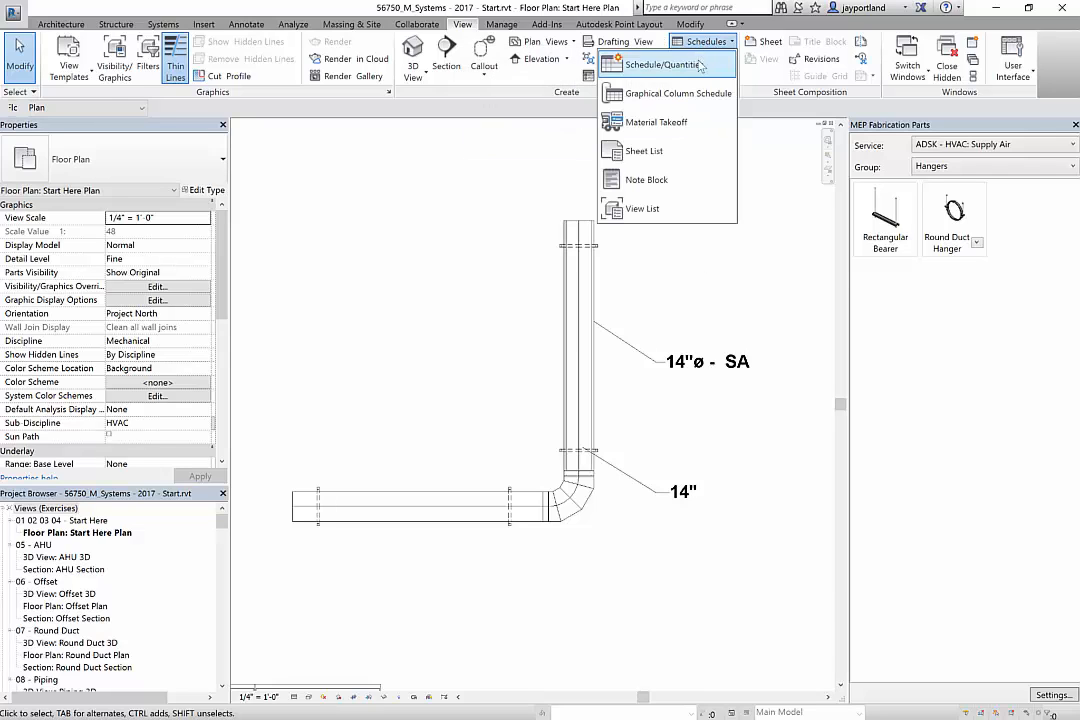
{"action": "left_click", "coordinate": [701, 65]}
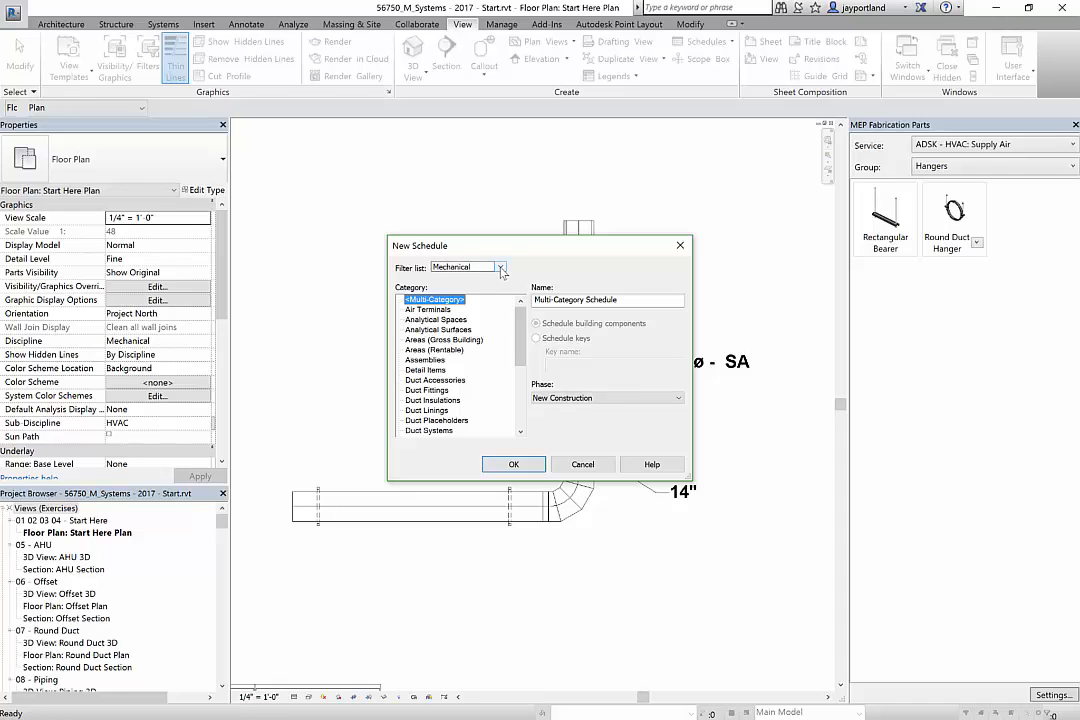
{"action": "left_click_drag", "start_coordinate": [521, 343], "coordinate": [524, 371]}
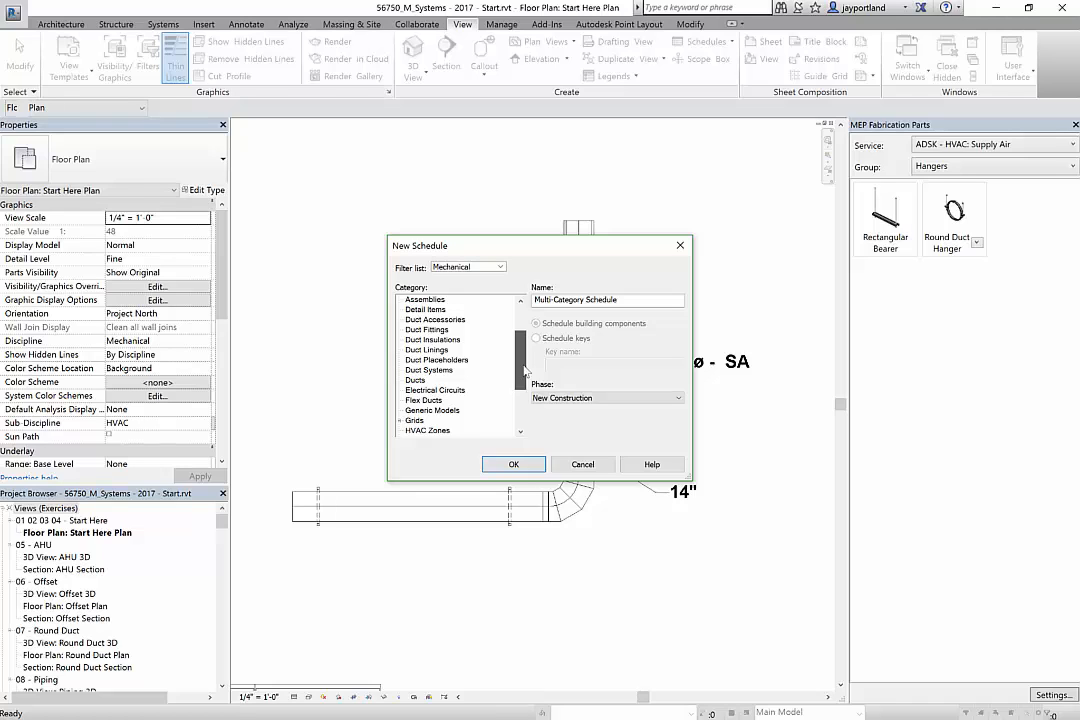
{"action": "scroll", "coordinate": [445, 318], "scroll_direction": "down", "scroll_amount": 3}
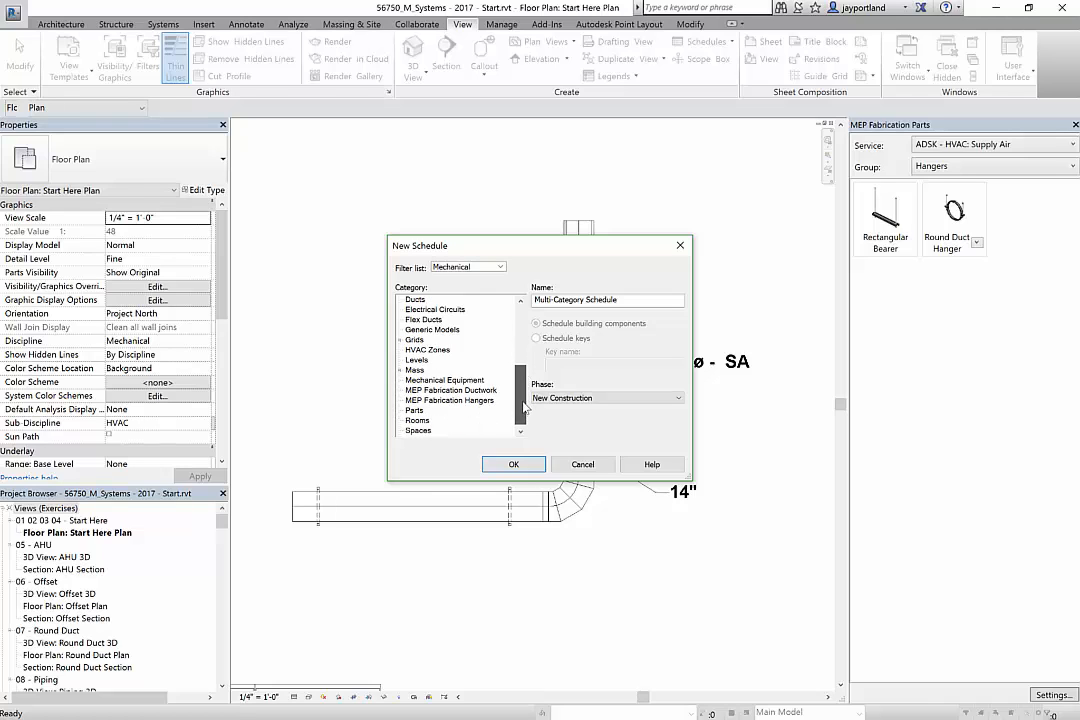
{"action": "left_click", "coordinate": [484, 390]}
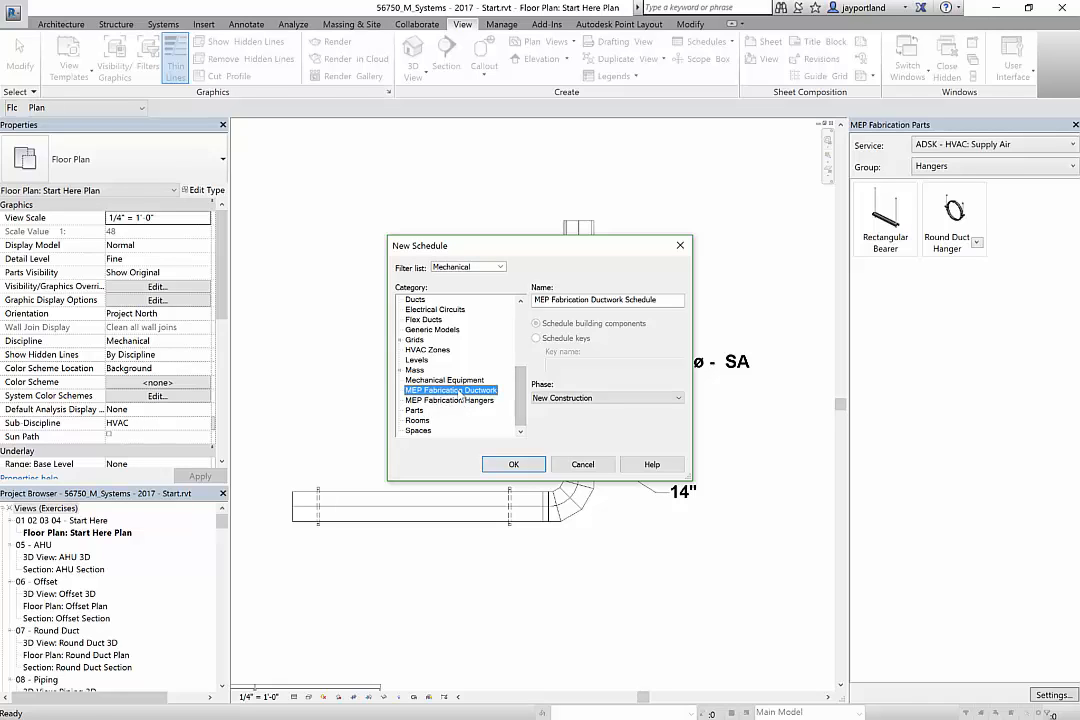
Step: Name the new schedule "Fabrication Straight Ducts" and create it for building components
{"action": "left_click", "coordinate": [660, 301]}
{"action": "left_click_drag", "start_coordinate": [660, 301], "coordinate": [534, 301]}
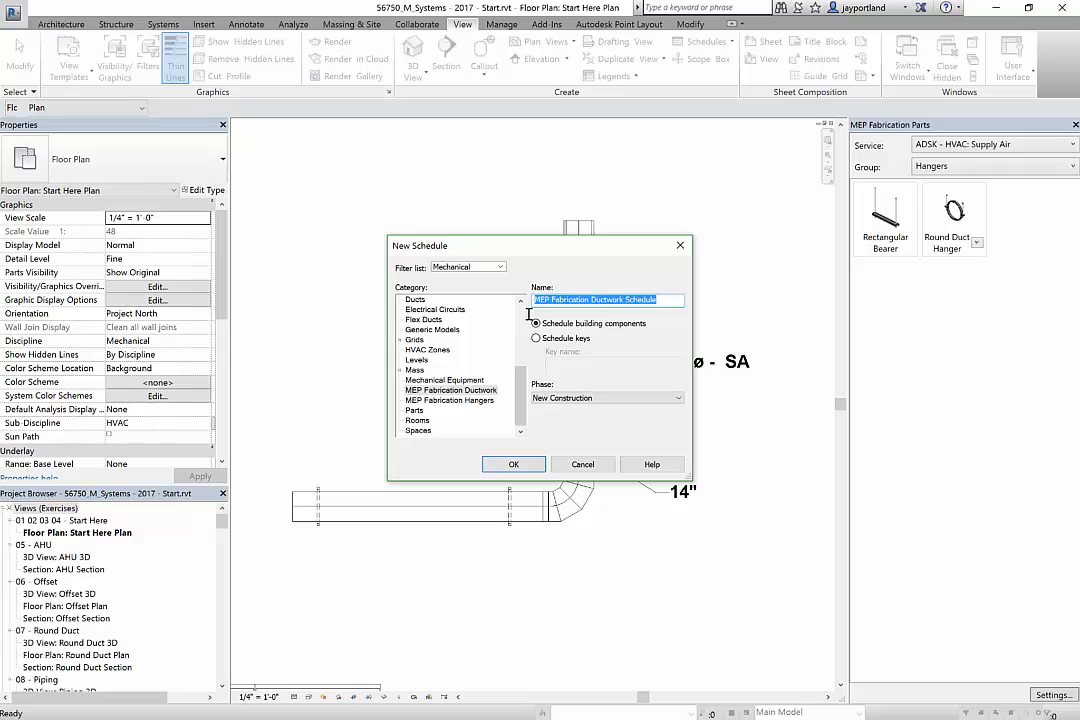
{"action": "key", "text": "BackSpace"}
{"action": "type", "text": "Fabr"}
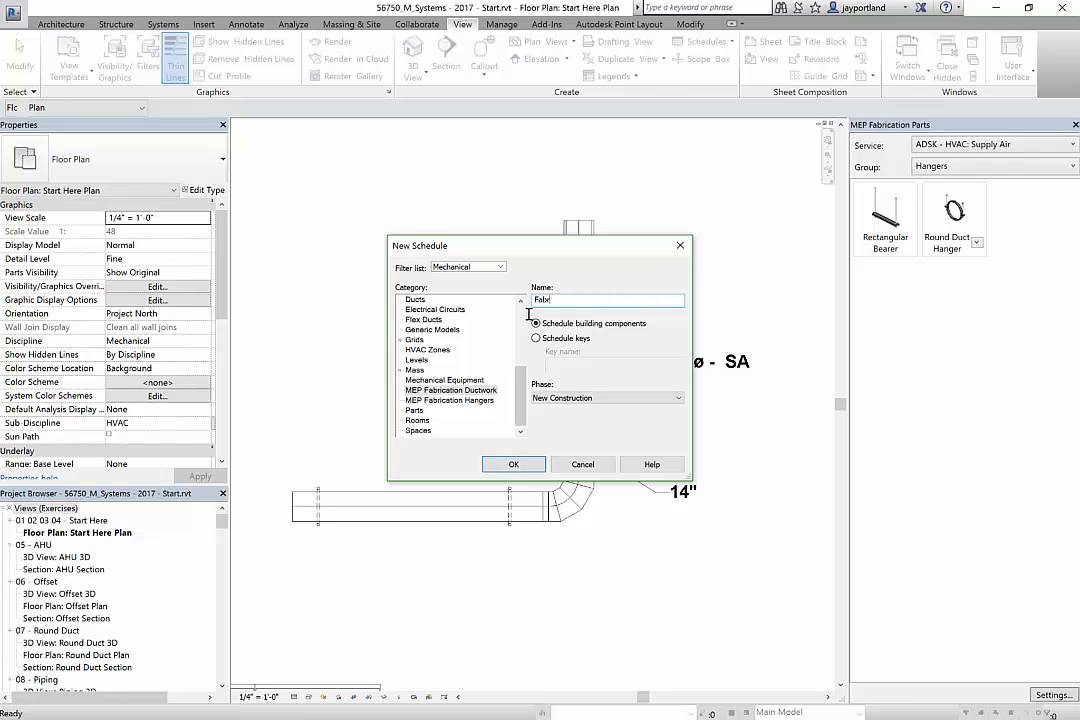
{"action": "type", "text": "ication Straight Ducts"}
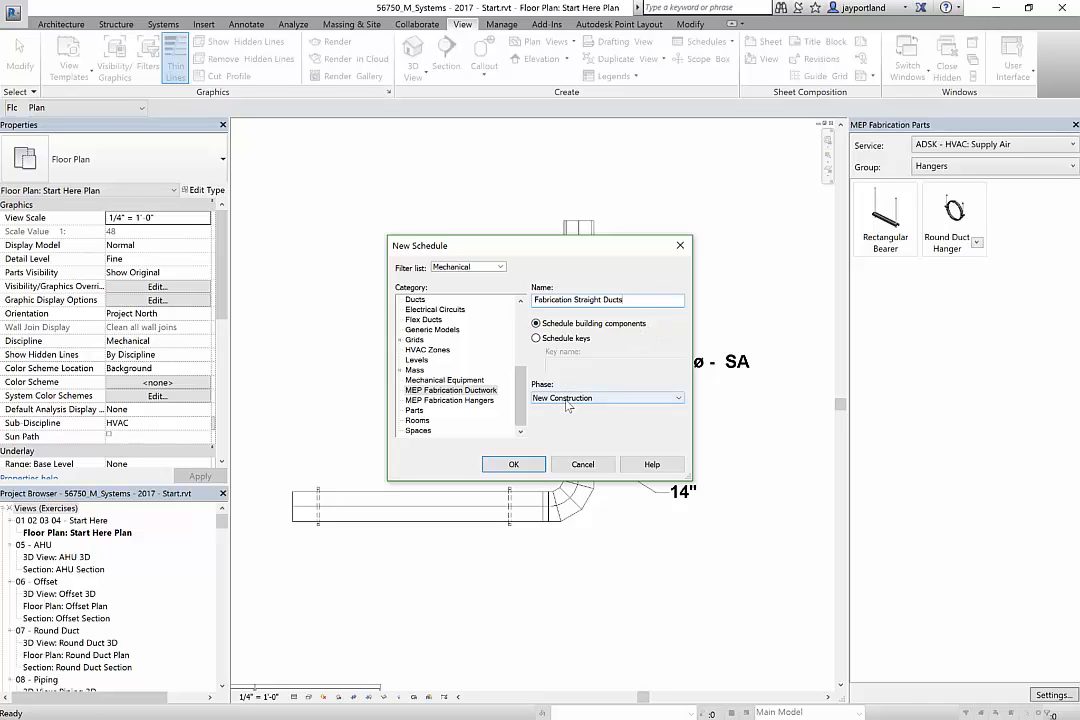
{"action": "left_click", "coordinate": [514, 465]}
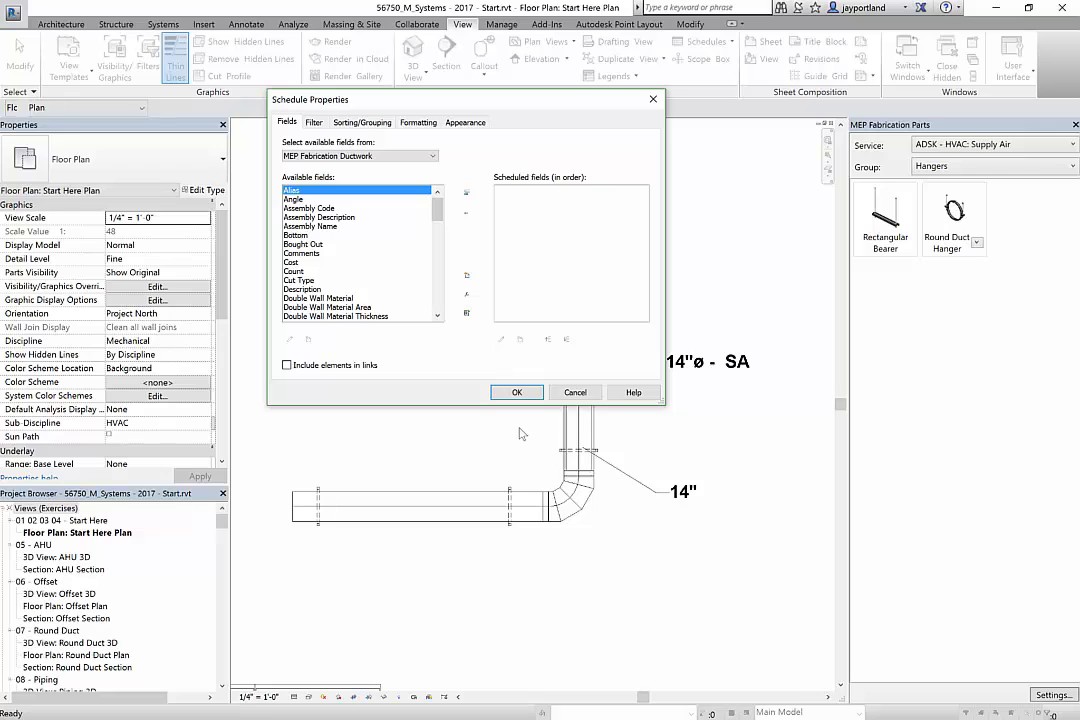
Step: Review the schedule's filter, sorting/grouping, formatting and appearance options, and return to its field selection
{"action": "left_click", "coordinate": [313, 122]}
{"action": "left_click", "coordinate": [361, 122]}
{"action": "left_click", "coordinate": [414, 122]}
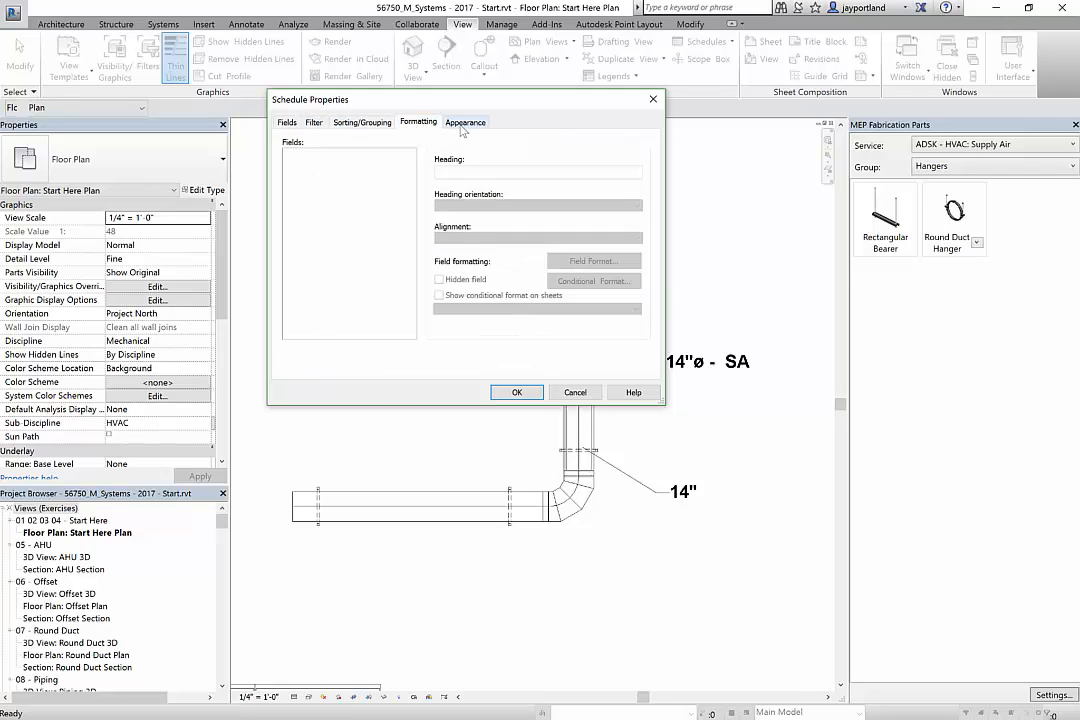
{"action": "key", "text": "ctrl+Tab"}
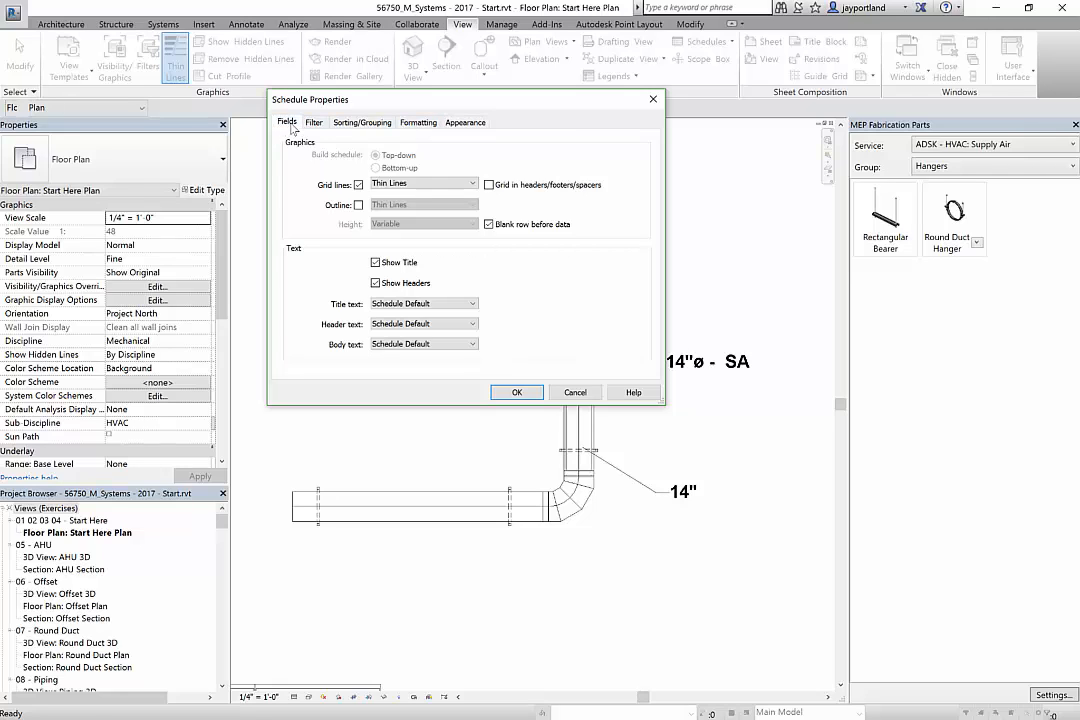
{"action": "left_click", "coordinate": [287, 122]}
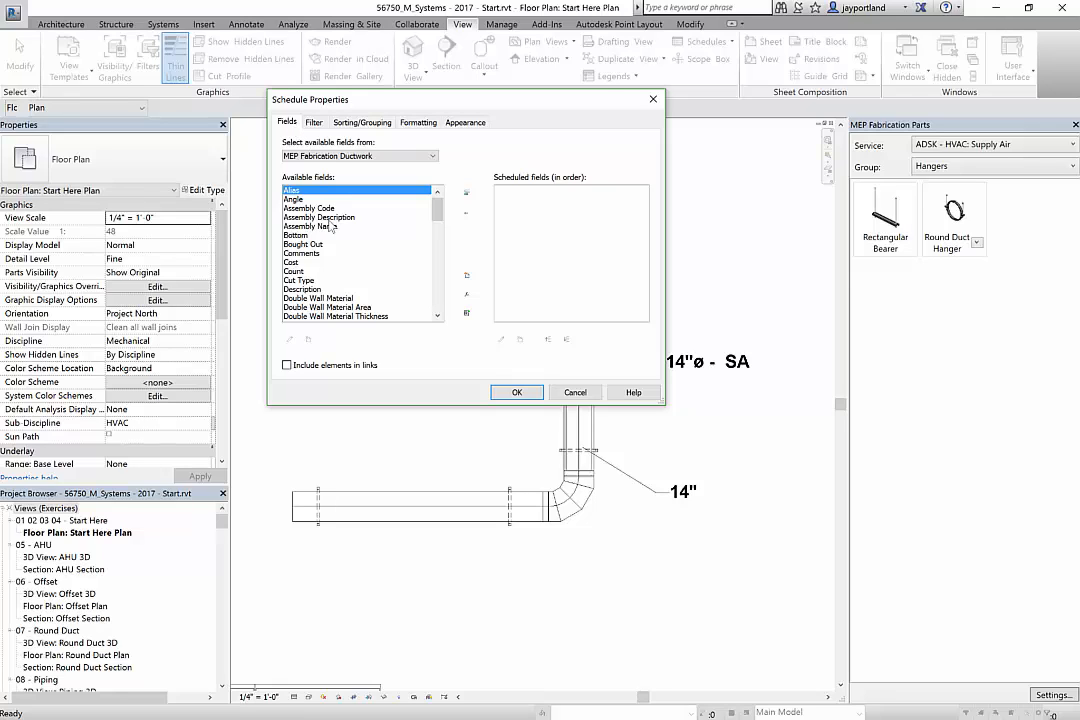
Step: Add the Fabrication Fitting Description field to the schedule
{"action": "left_click", "coordinate": [438, 316]}
{"action": "left_click", "coordinate": [438, 316]}
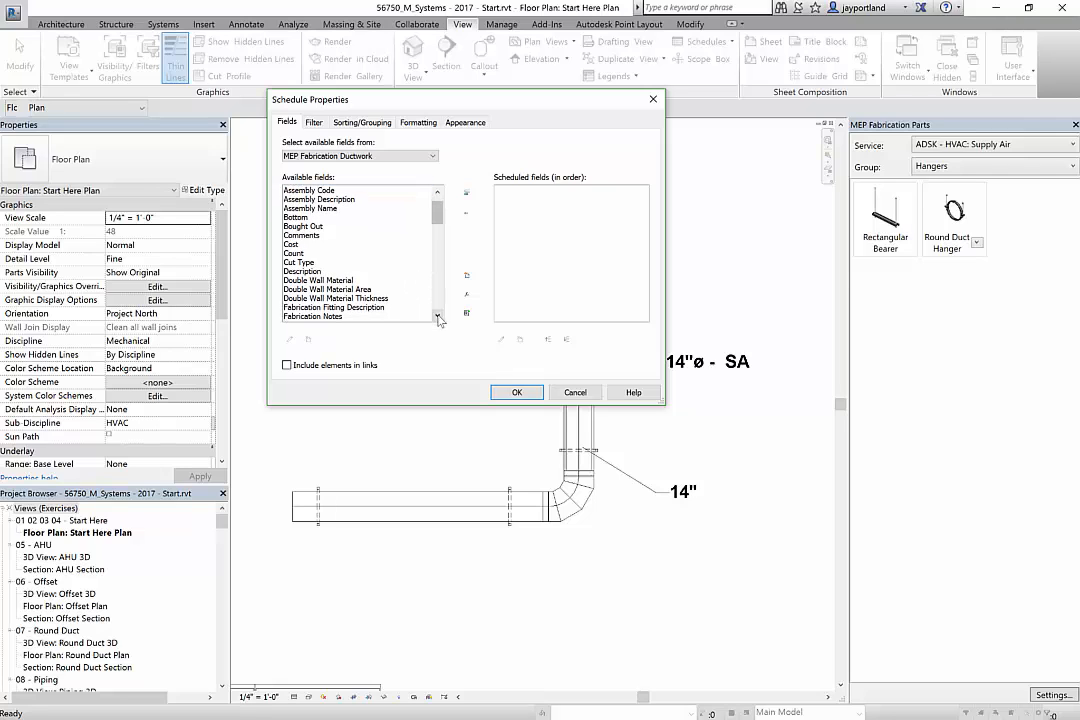
{"action": "left_click", "coordinate": [438, 316]}
{"action": "left_click", "coordinate": [356, 299]}
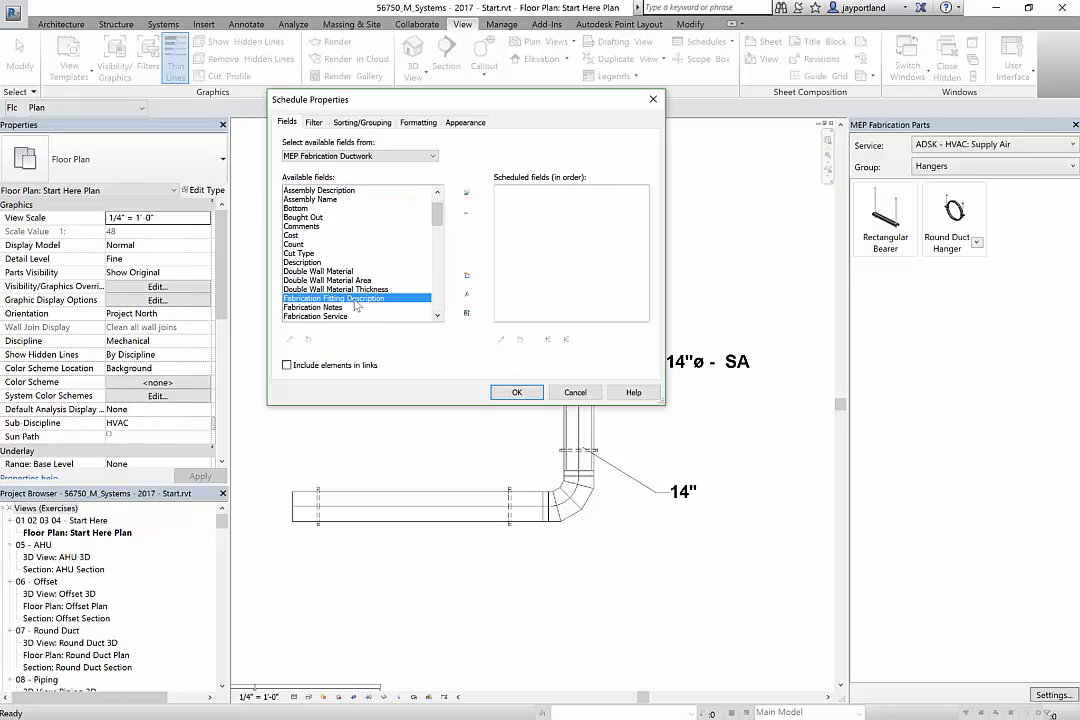
{"action": "left_click", "coordinate": [467, 193]}
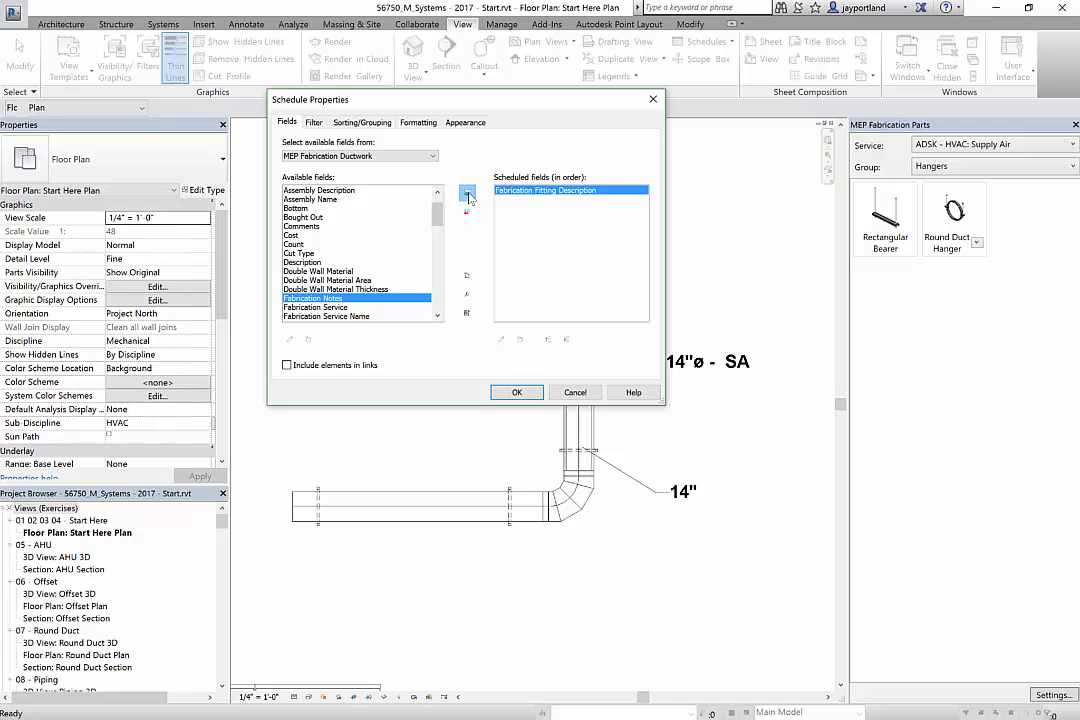
Step: Add the Size and Length fields to the schedule after the fitting description
{"action": "left_click_drag", "start_coordinate": [437, 214], "coordinate": [440, 255]}
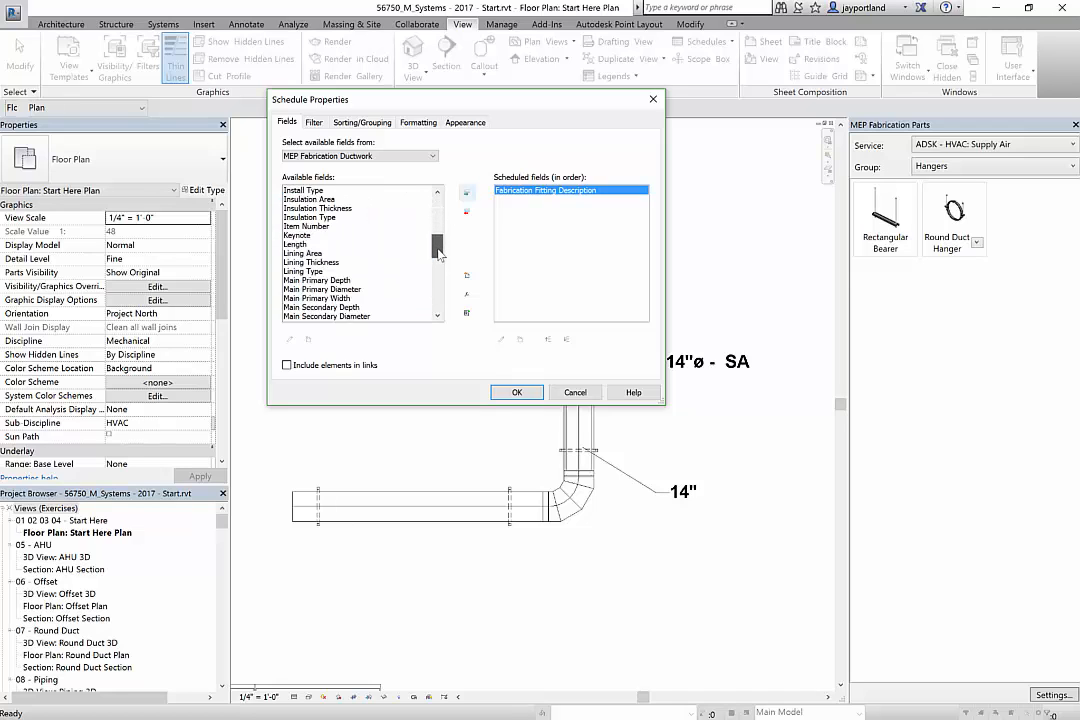
{"action": "scroll", "coordinate": [278, 263], "scroll_direction": "down", "scroll_amount": 12}
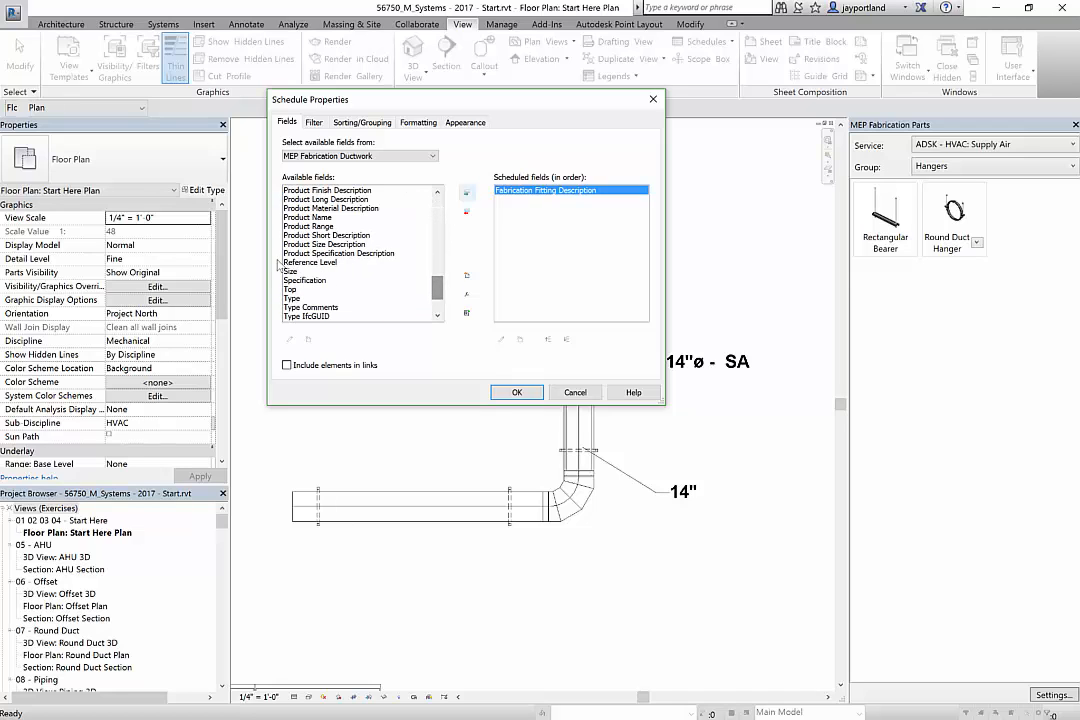
{"action": "left_click", "coordinate": [300, 271]}
{"action": "left_click", "coordinate": [467, 193]}
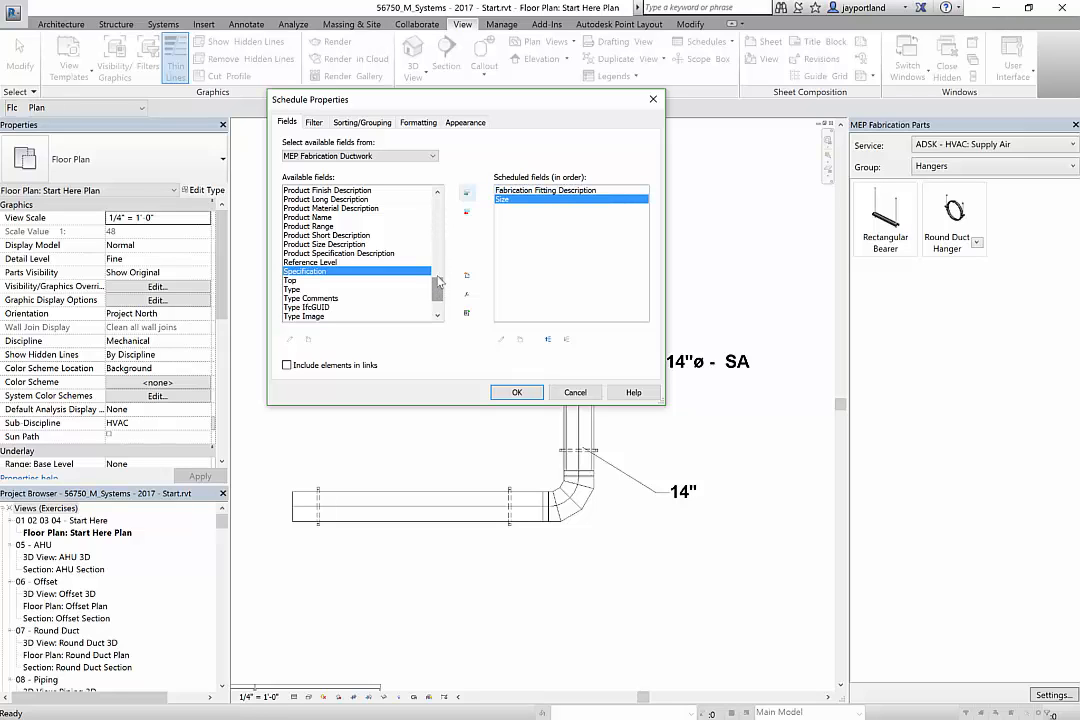
{"action": "left_click_drag", "start_coordinate": [439, 290], "coordinate": [439, 236]}
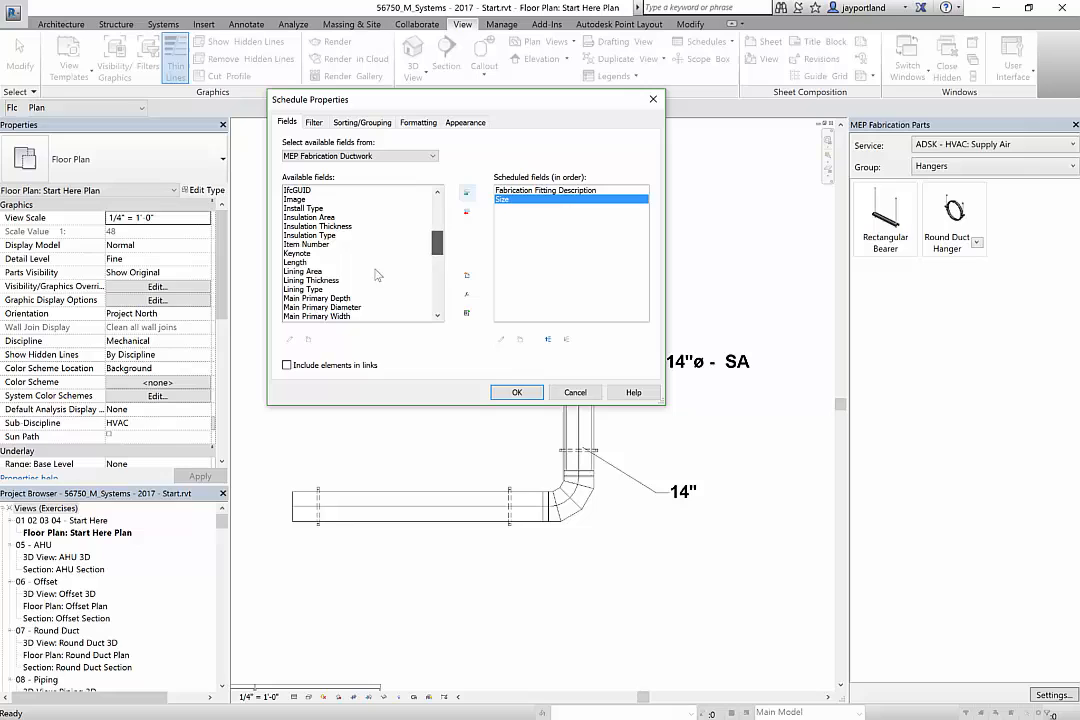
{"action": "left_click", "coordinate": [300, 263]}
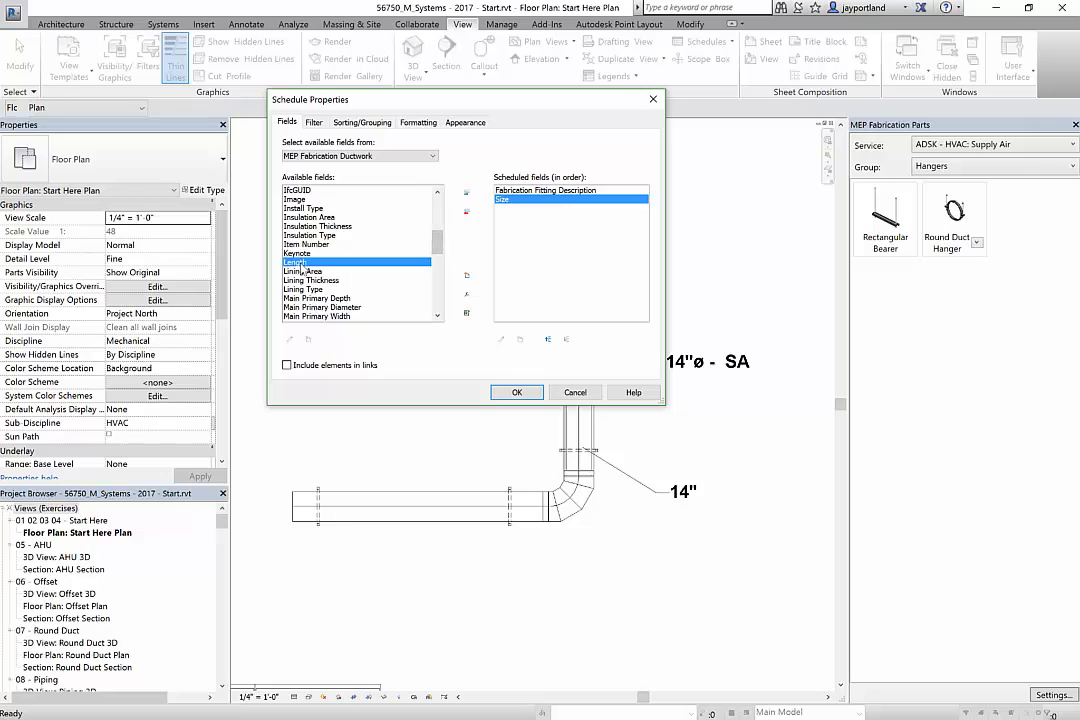
{"action": "left_click", "coordinate": [467, 194]}
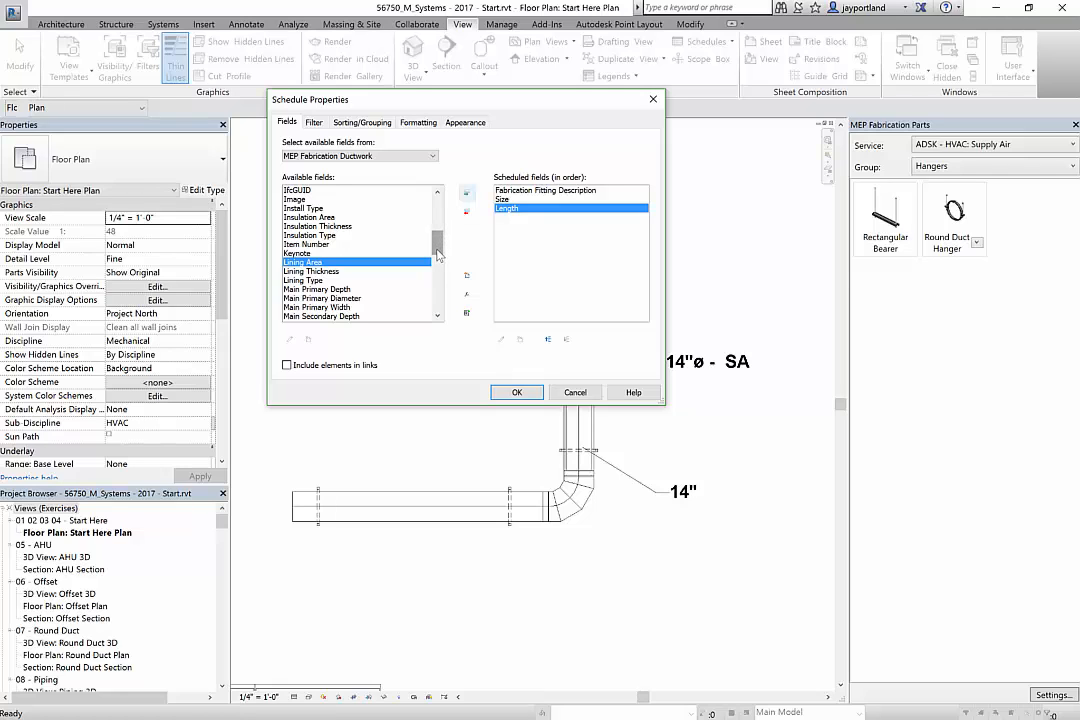
Step: Locate the Fabrication Service and Fabrication Service Name fields among the available schedule fields
{"action": "scroll", "coordinate": [370, 208], "scroll_direction": "up", "scroll_amount": 3}
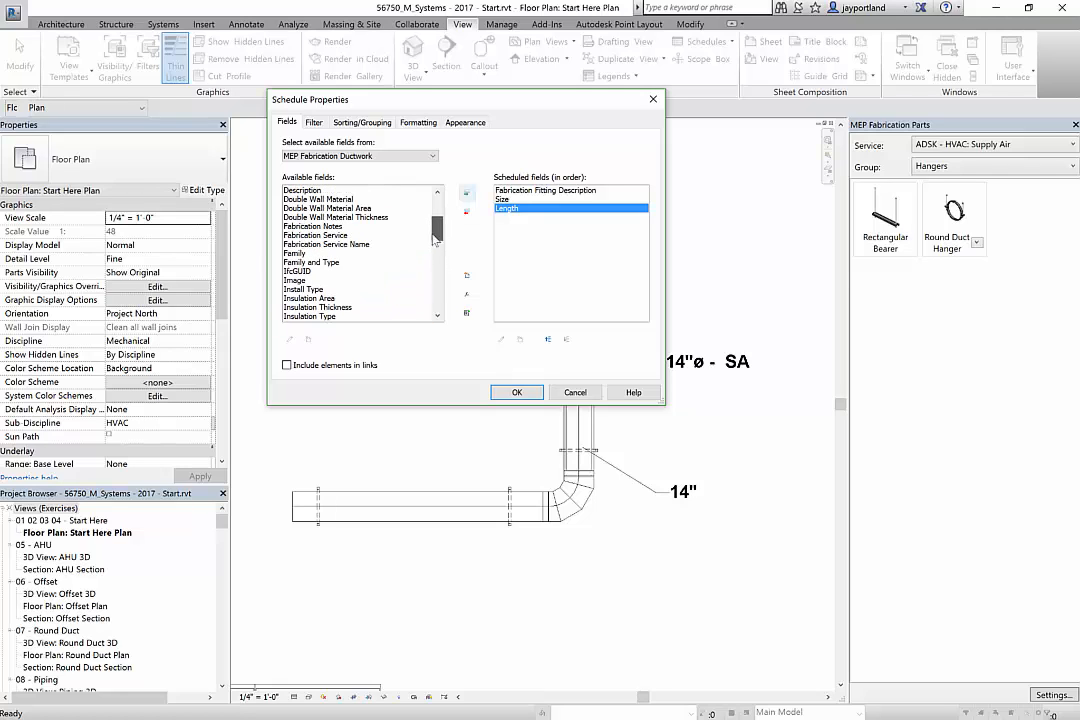
{"action": "left_click", "coordinate": [332, 247]}
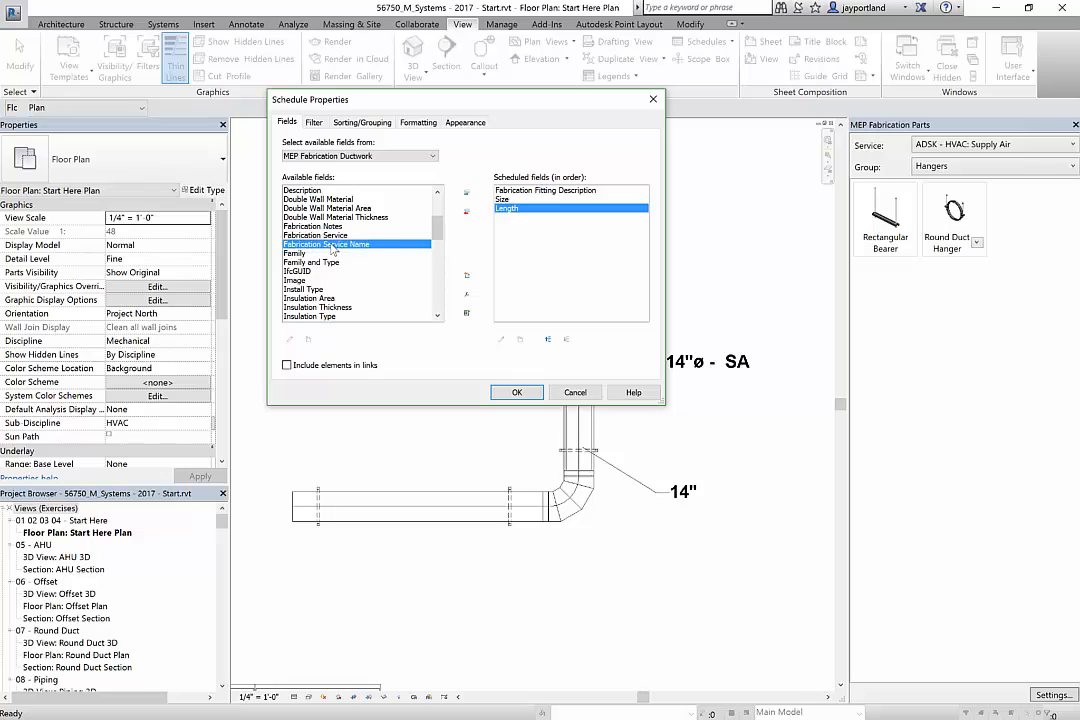
{"action": "left_click", "coordinate": [331, 238]}
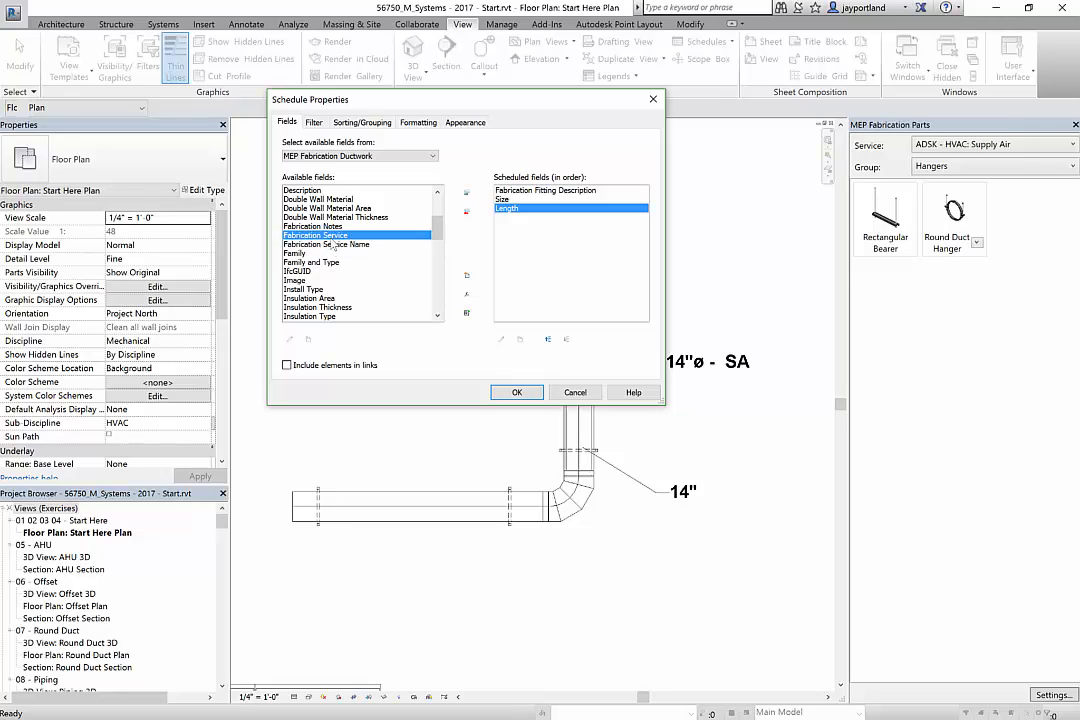
{"action": "left_click", "coordinate": [331, 244]}
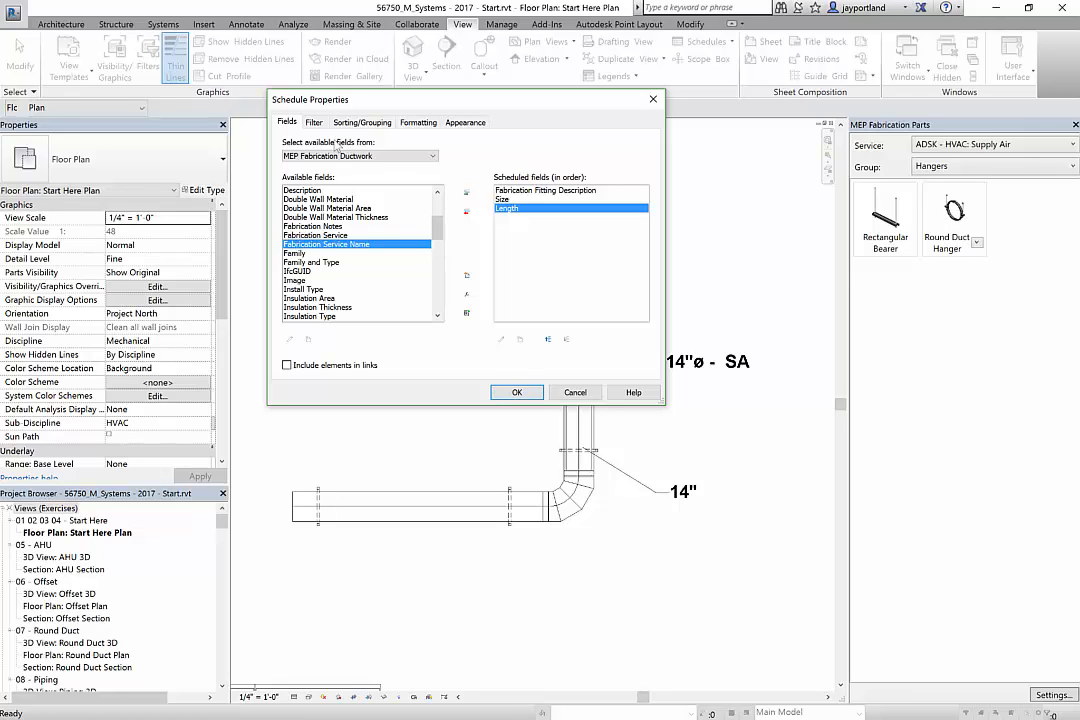
Step: Generate the schedule with the chosen fields and widen its columns so the headings and values are readable
{"action": "left_click", "coordinate": [519, 396]}
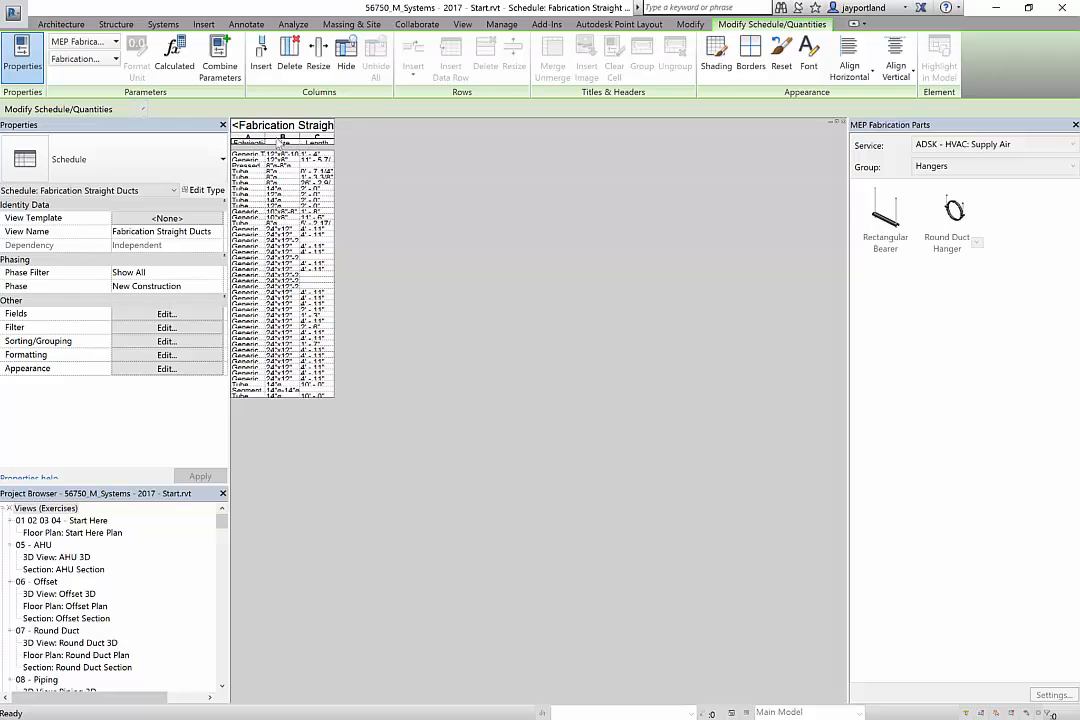
{"action": "left_click_drag", "start_coordinate": [265, 136], "coordinate": [485, 137]}
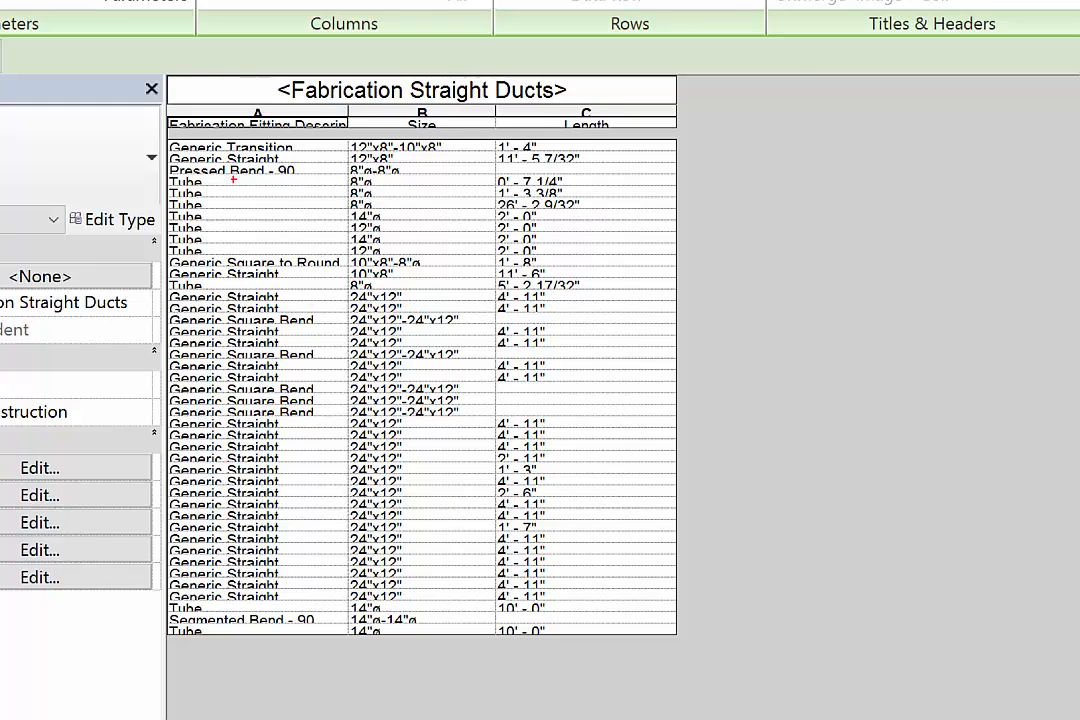
{"action": "mouse_move", "coordinate": [156, 171]}
{"action": "left_mouse_down"}
{"action": "mouse_move", "coordinate": [233, 176]}
{"action": "mouse_move", "coordinate": [235, 256]}
{"action": "mouse_move", "coordinate": [157, 256]}
{"action": "mouse_move", "coordinate": [155, 172]}
{"action": "left_mouse_up"}
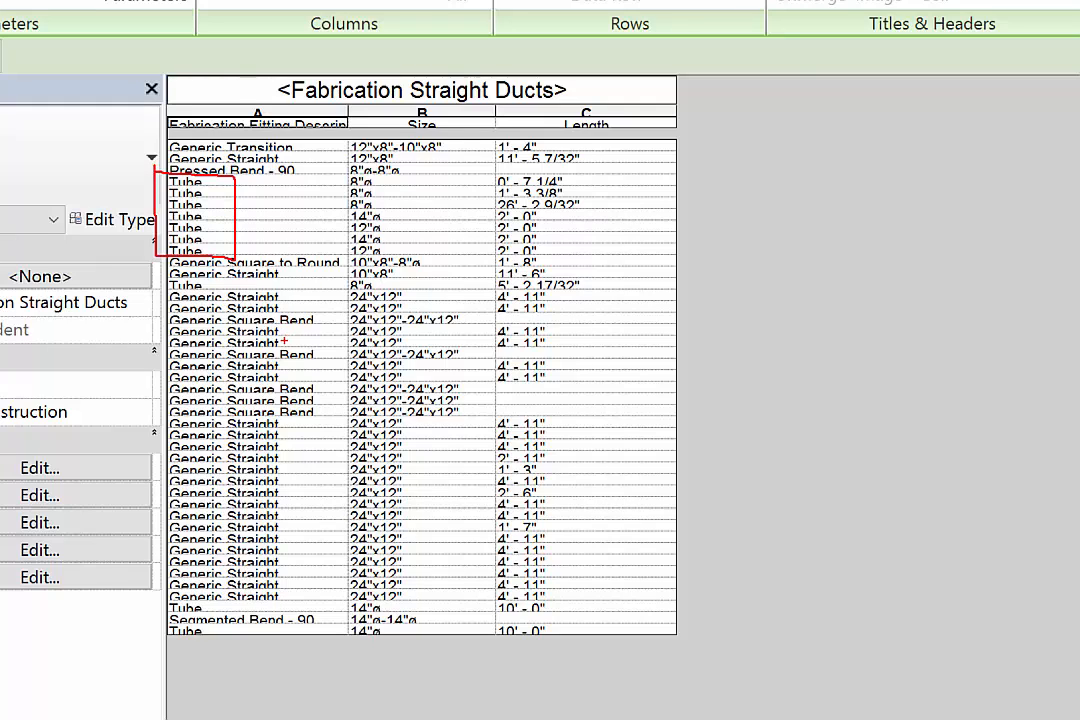
{"action": "mouse_move", "coordinate": [158, 420]}
{"action": "left_mouse_down"}
{"action": "mouse_move", "coordinate": [279, 413]}
{"action": "mouse_move", "coordinate": [288, 572]}
{"action": "mouse_move", "coordinate": [200, 575]}
{"action": "mouse_move", "coordinate": [167, 505]}
{"action": "mouse_move", "coordinate": [171, 424]}
{"action": "left_mouse_up"}
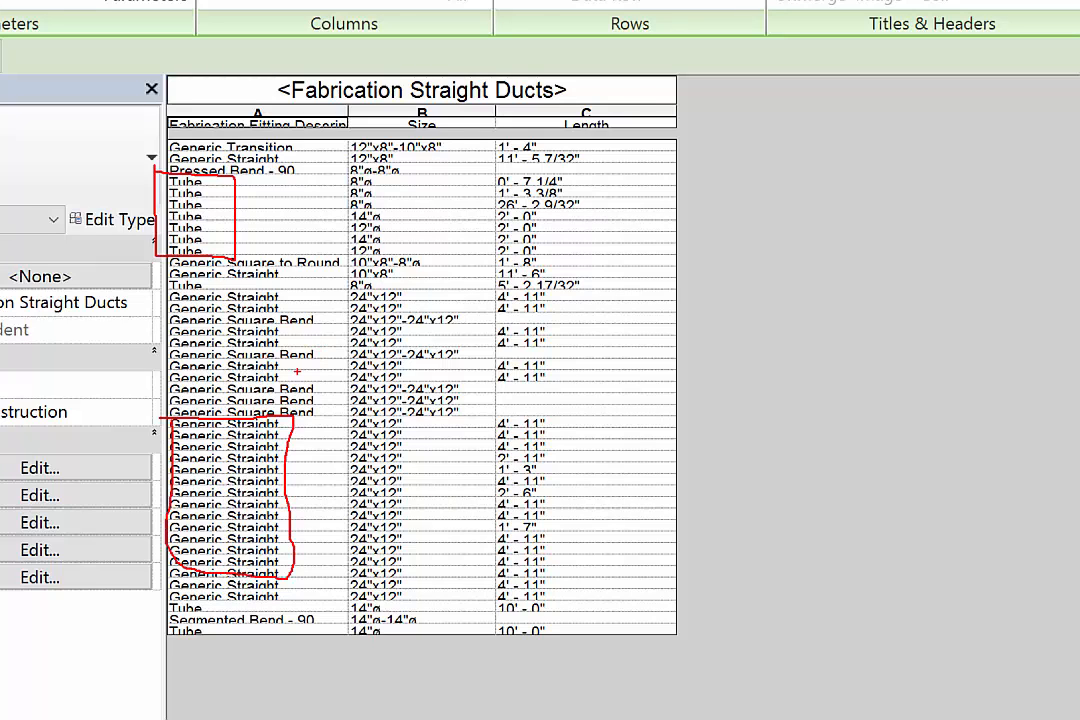
{"action": "key", "text": "Escape"}
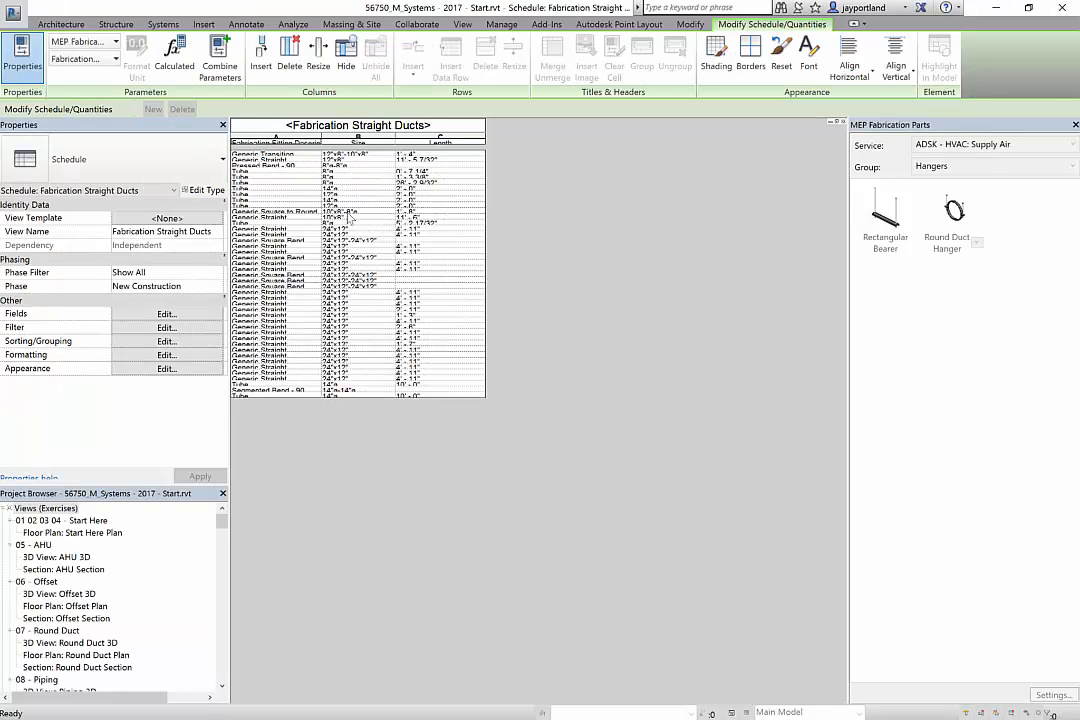
Step: Sort the schedule by Fabrication Fitting Description in ascending order, then by Size
{"action": "left_click", "coordinate": [160, 342]}
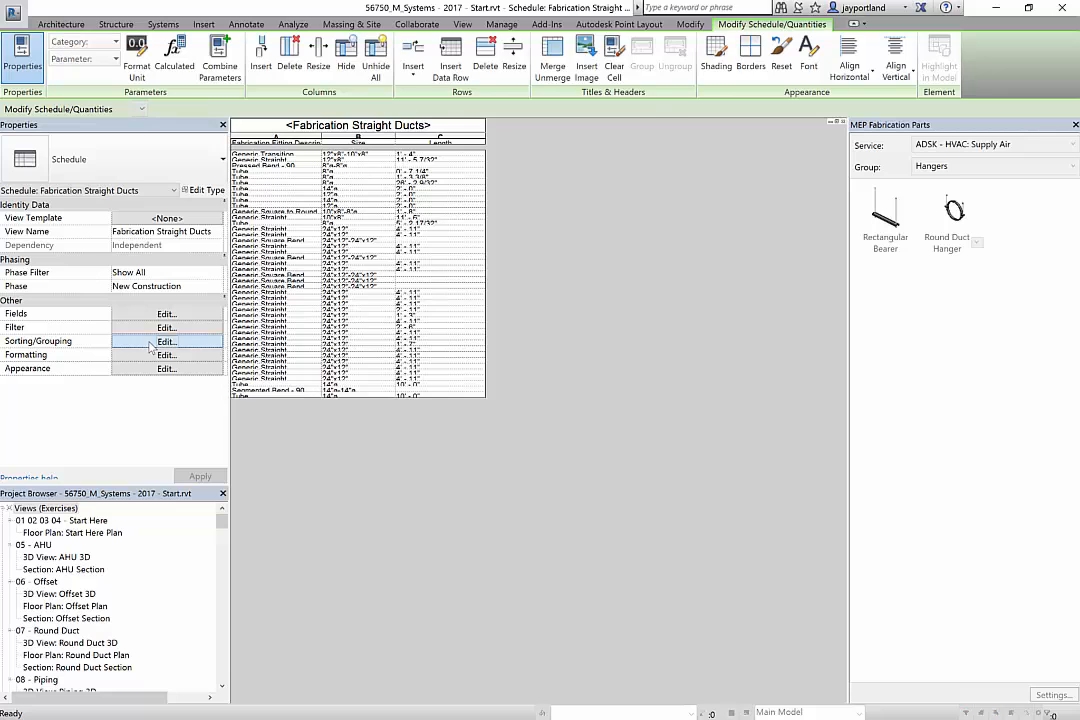
{"action": "left_click_drag", "start_coordinate": [350, 100], "coordinate": [438, 221]}
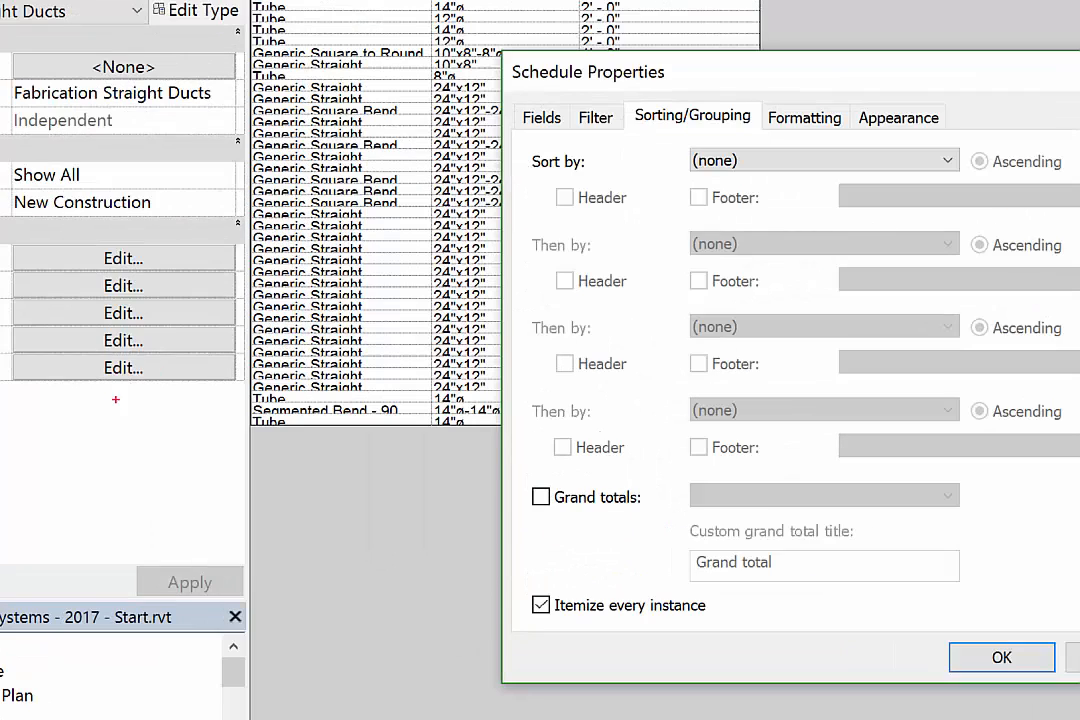
{"action": "mouse_move", "coordinate": [116, 399]}
{"action": "left_mouse_down"}
{"action": "mouse_move", "coordinate": [210, 208]}
{"action": "mouse_move", "coordinate": [2, 235]}
{"action": "mouse_move", "coordinate": [50, 385]}
{"action": "mouse_move", "coordinate": [275, 425]}
{"action": "left_mouse_up"}
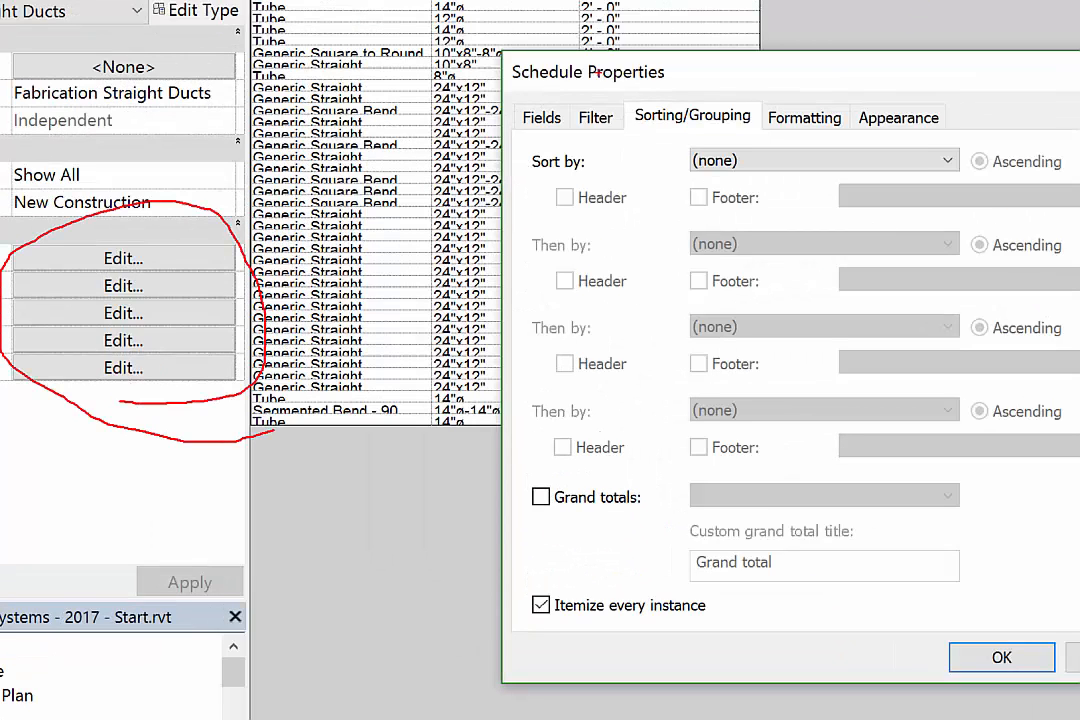
{"action": "mouse_move", "coordinate": [520, 99]}
{"action": "left_mouse_down"}
{"action": "mouse_move", "coordinate": [750, 97]}
{"action": "mouse_move", "coordinate": [955, 137]}
{"action": "mouse_move", "coordinate": [515, 134]}
{"action": "mouse_move", "coordinate": [540, 92]}
{"action": "left_mouse_up"}
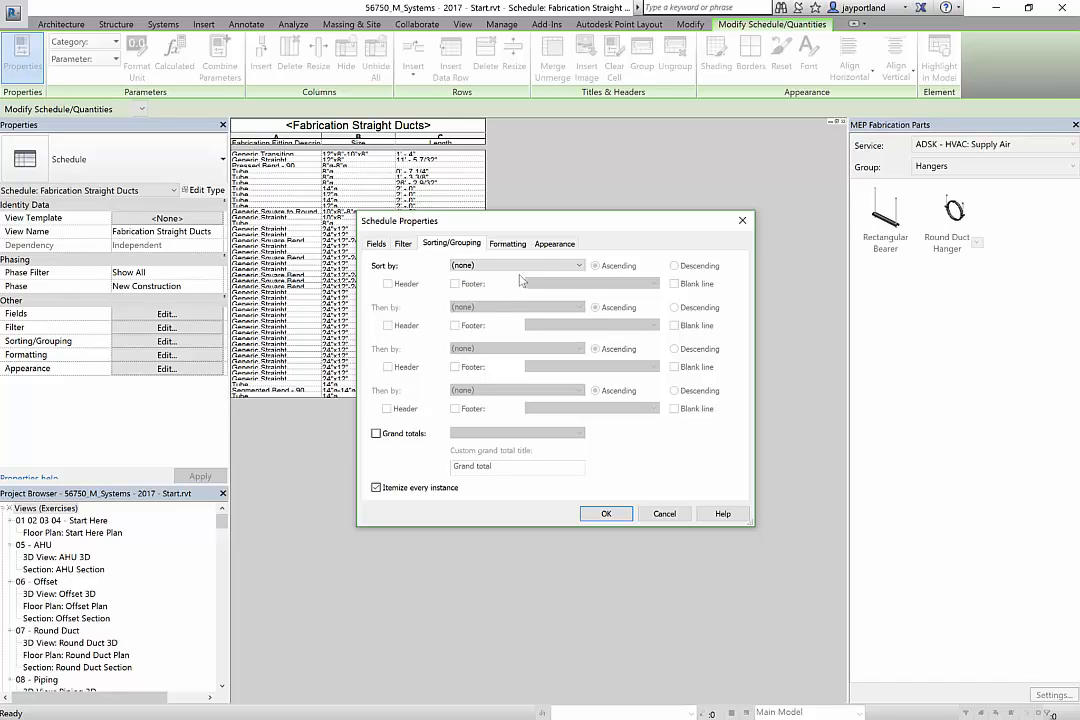
{"action": "left_click", "coordinate": [580, 265]}
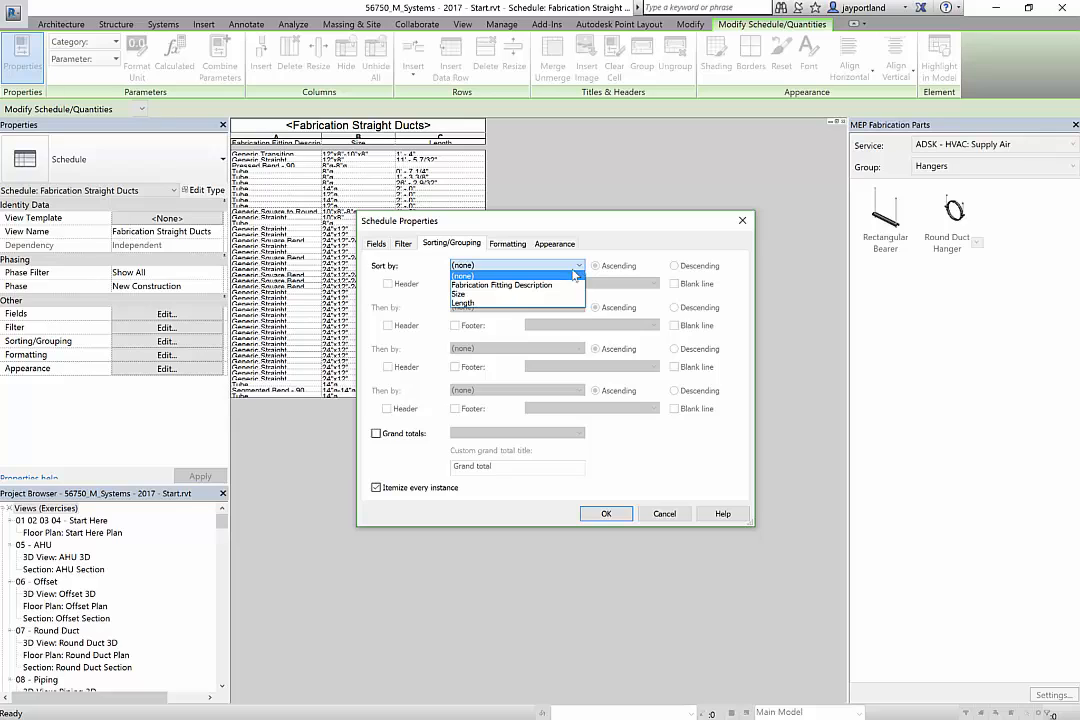
{"action": "left_click", "coordinate": [548, 286]}
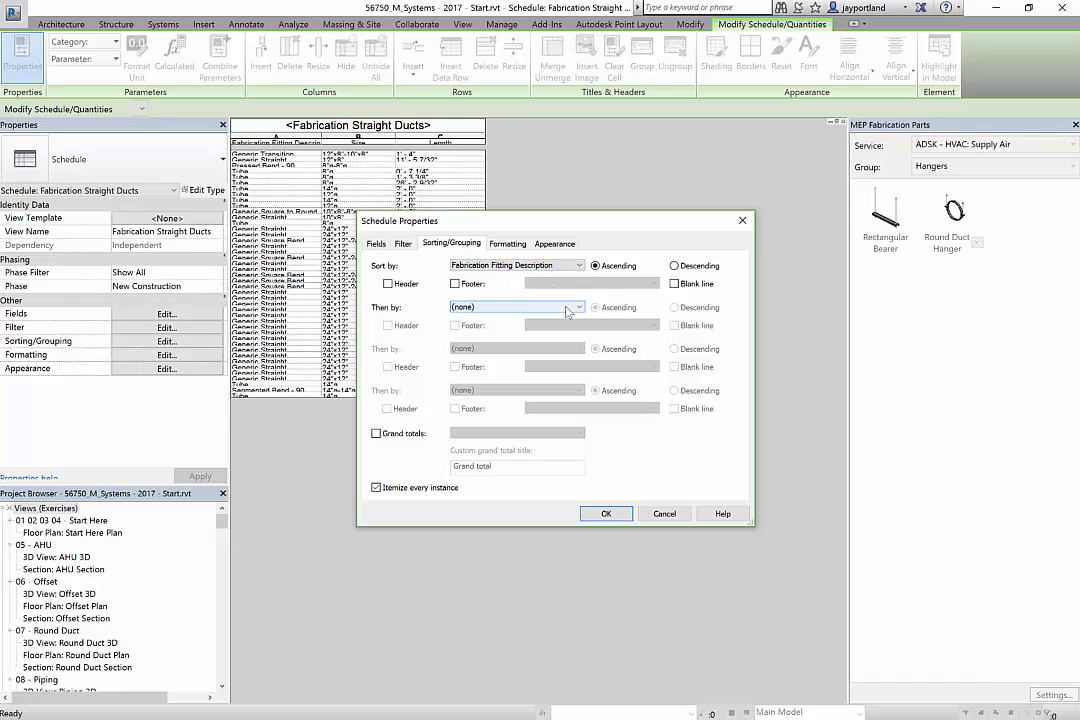
{"action": "left_click", "coordinate": [574, 308]}
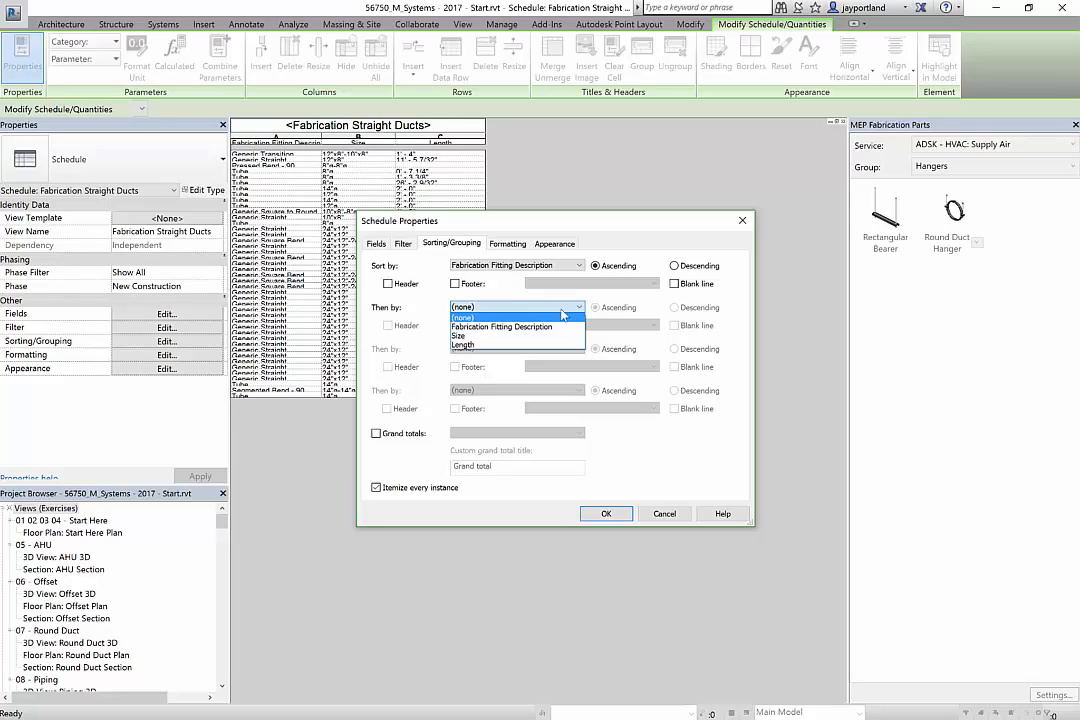
{"action": "left_click", "coordinate": [499, 335]}
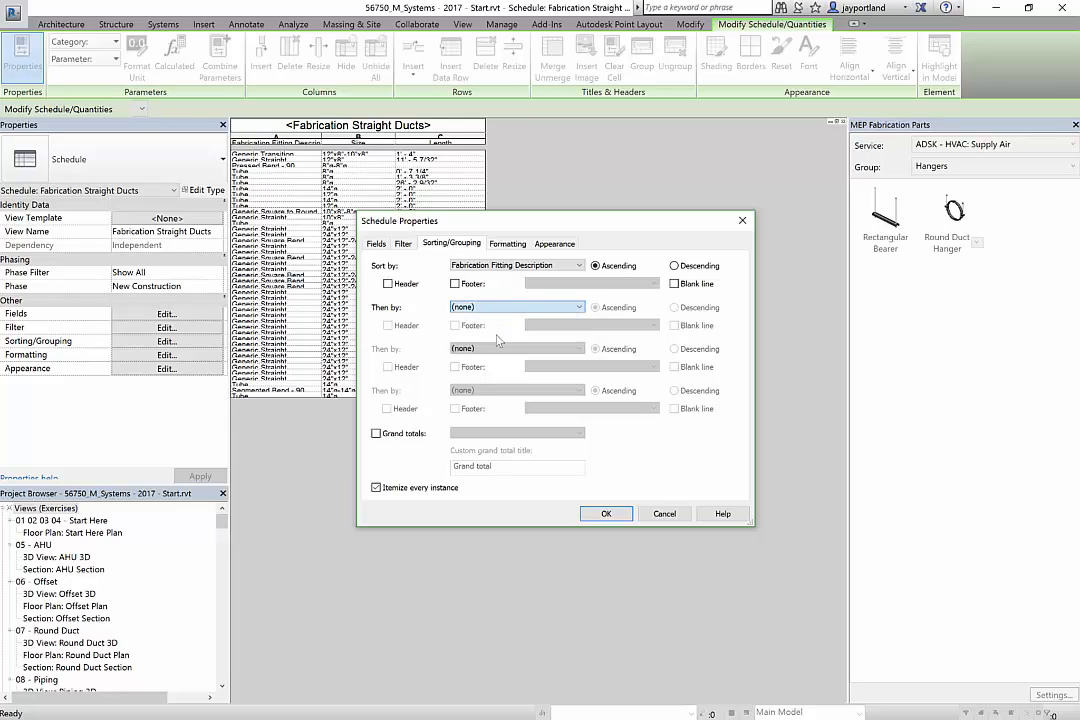
{"action": "left_click", "coordinate": [607, 516]}
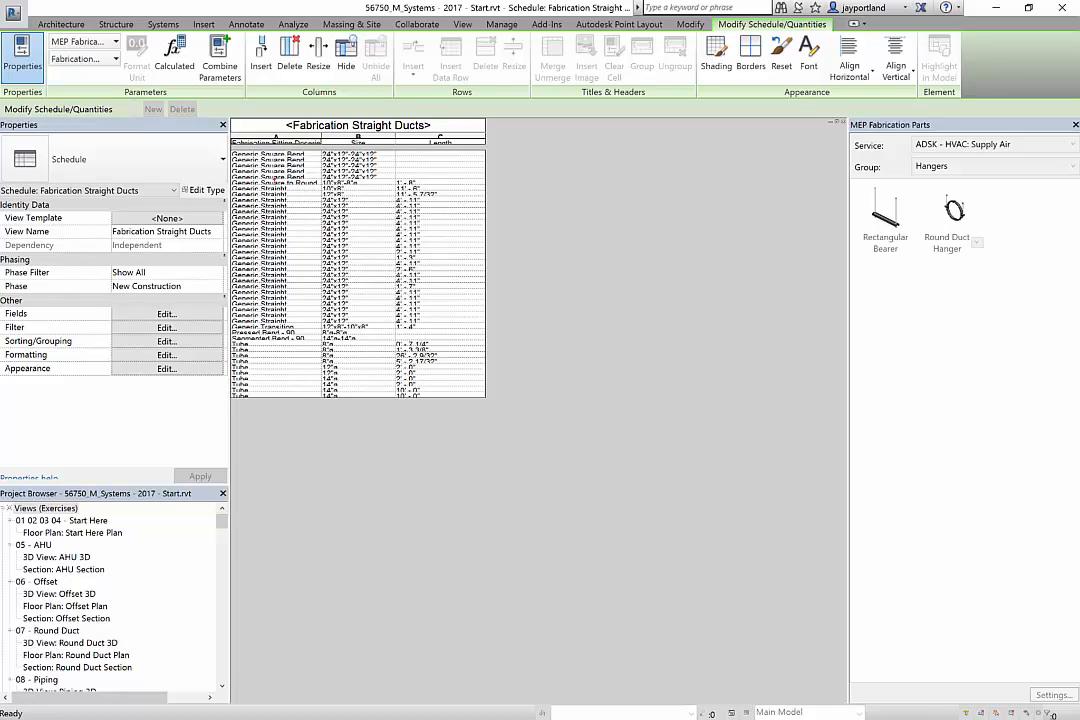
{"action": "mouse_move", "coordinate": [234, 148]}
{"action": "left_mouse_down"}
{"action": "mouse_move", "coordinate": [315, 178]}
{"action": "mouse_move", "coordinate": [299, 166]}
{"action": "left_mouse_up"}
{"action": "key", "text": "Escape"}
Step: Try a first schedule filter where Fabrication Fitting Description contains "Straight"
{"action": "left_click", "coordinate": [188, 331]}
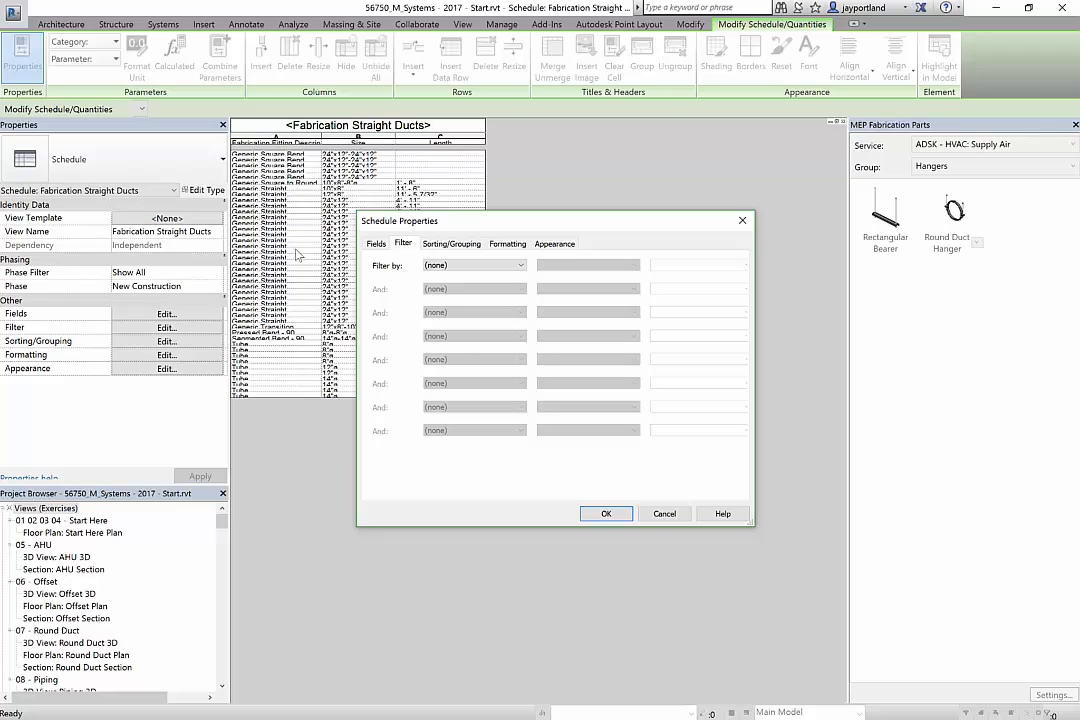
{"action": "left_click", "coordinate": [503, 268]}
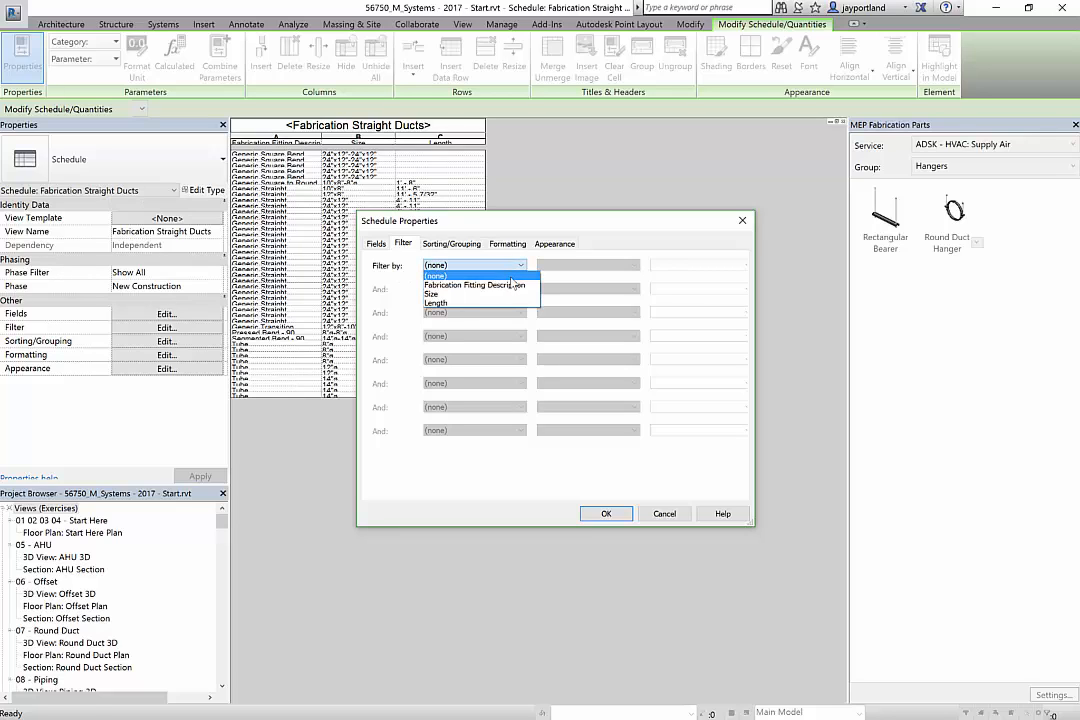
{"action": "left_click", "coordinate": [516, 286]}
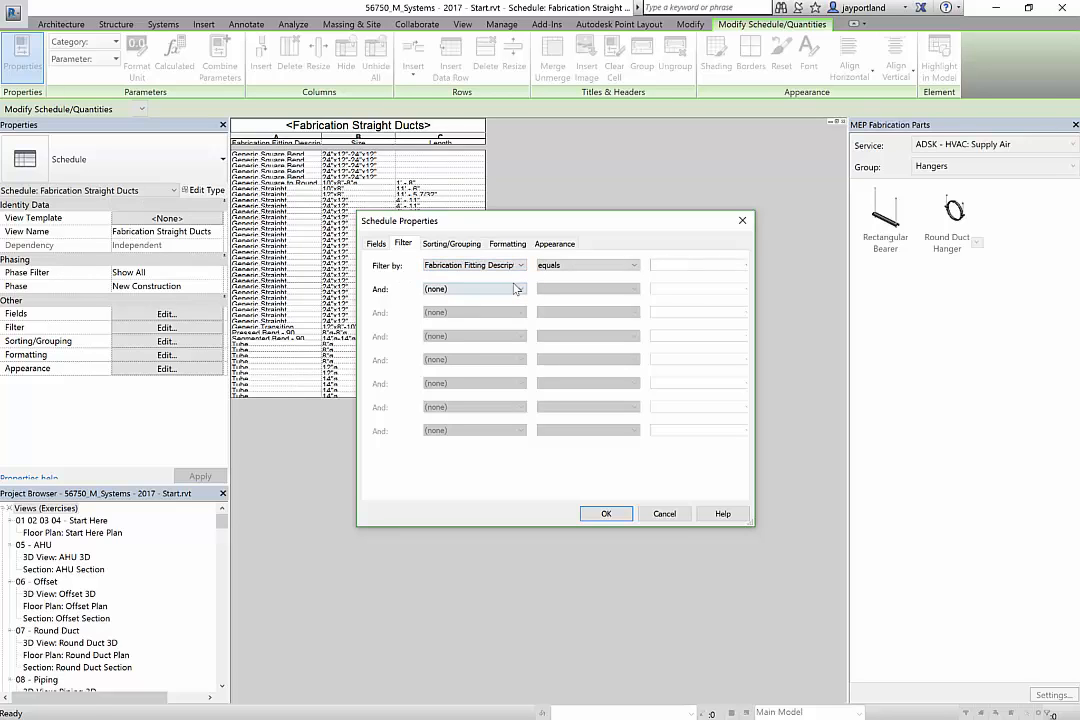
{"action": "left_click", "coordinate": [628, 267]}
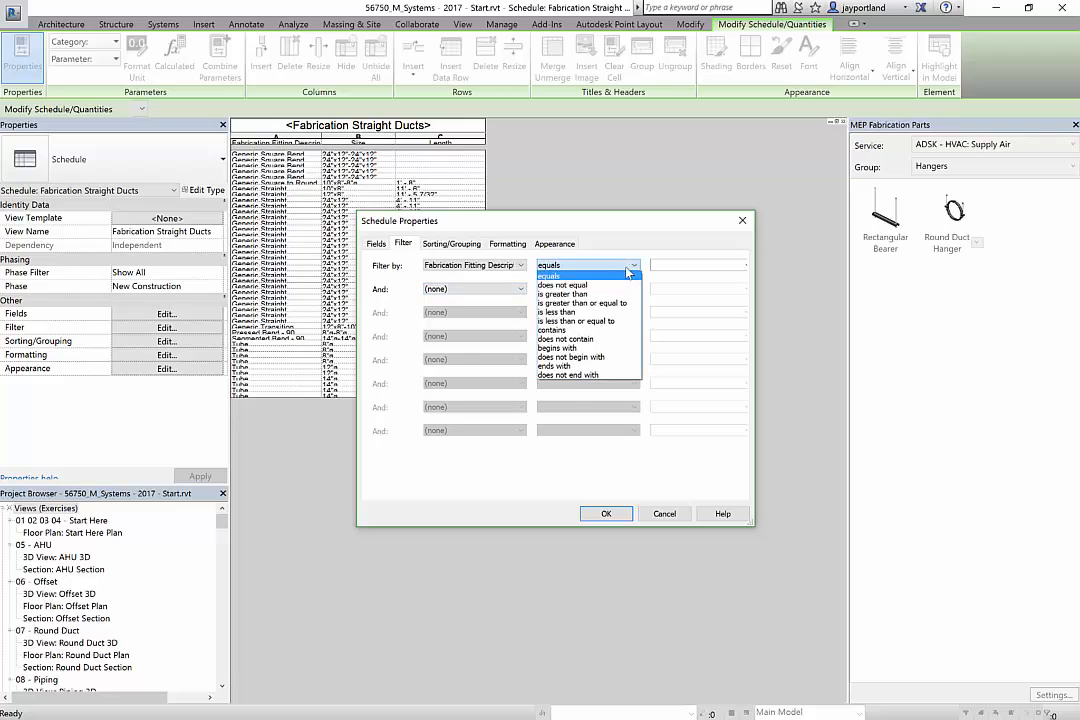
{"action": "left_click", "coordinate": [580, 330]}
{"action": "left_click", "coordinate": [677, 265]}
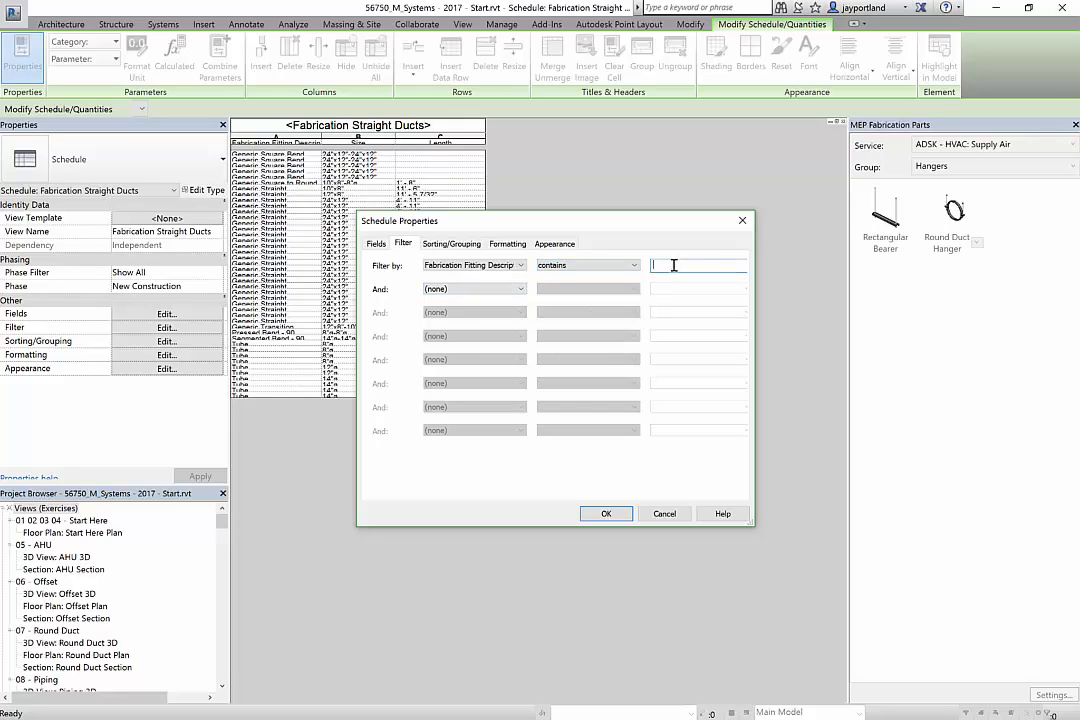
{"action": "type", "text": "Straight"}
Step: Try adding a second filter condition where Fabrication Fitting Description contains "Tube" and apply it to the schedule
{"action": "left_click", "coordinate": [505, 289]}
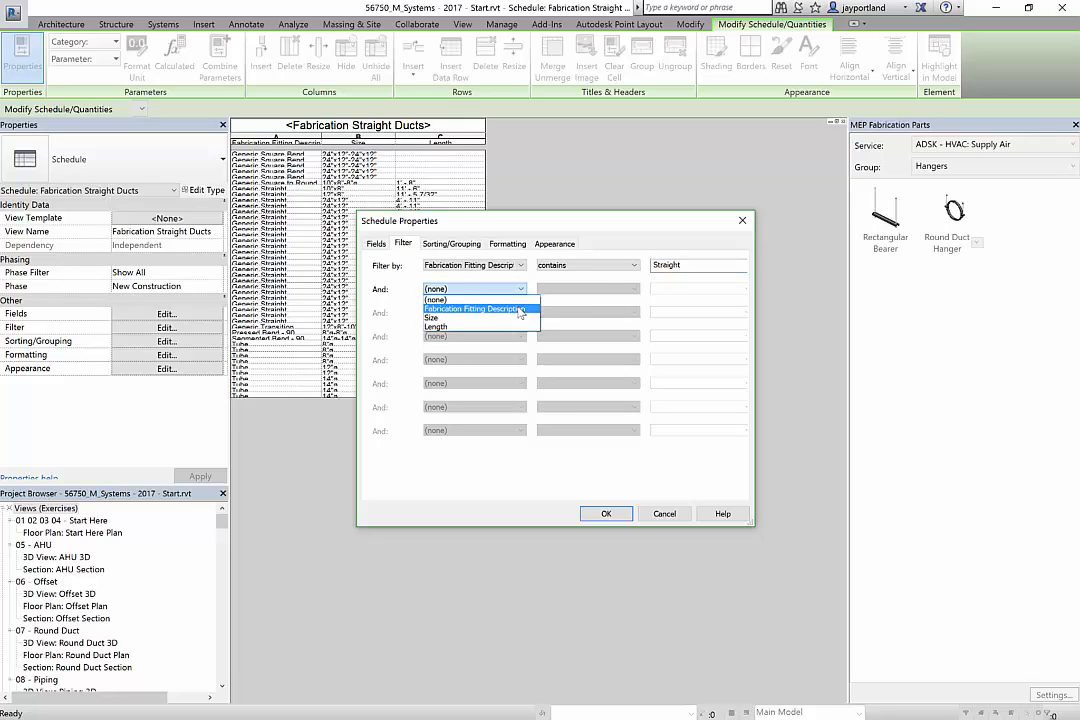
{"action": "left_click", "coordinate": [518, 309]}
{"action": "left_click", "coordinate": [605, 289]}
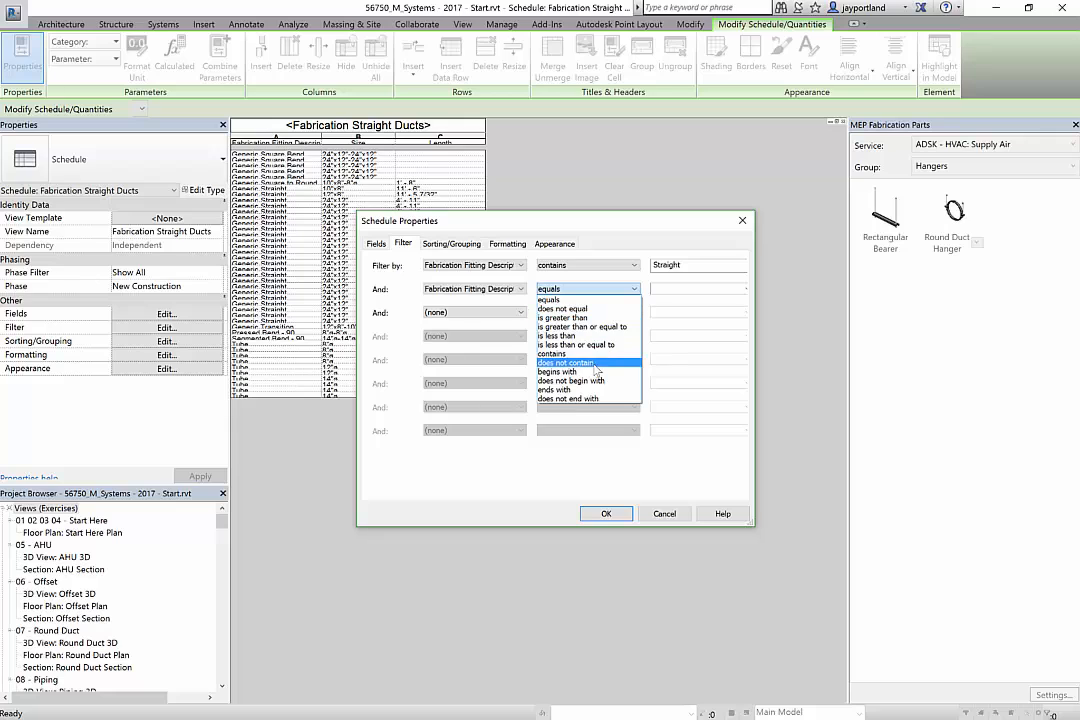
{"action": "left_click", "coordinate": [560, 353]}
{"action": "left_click", "coordinate": [677, 289]}
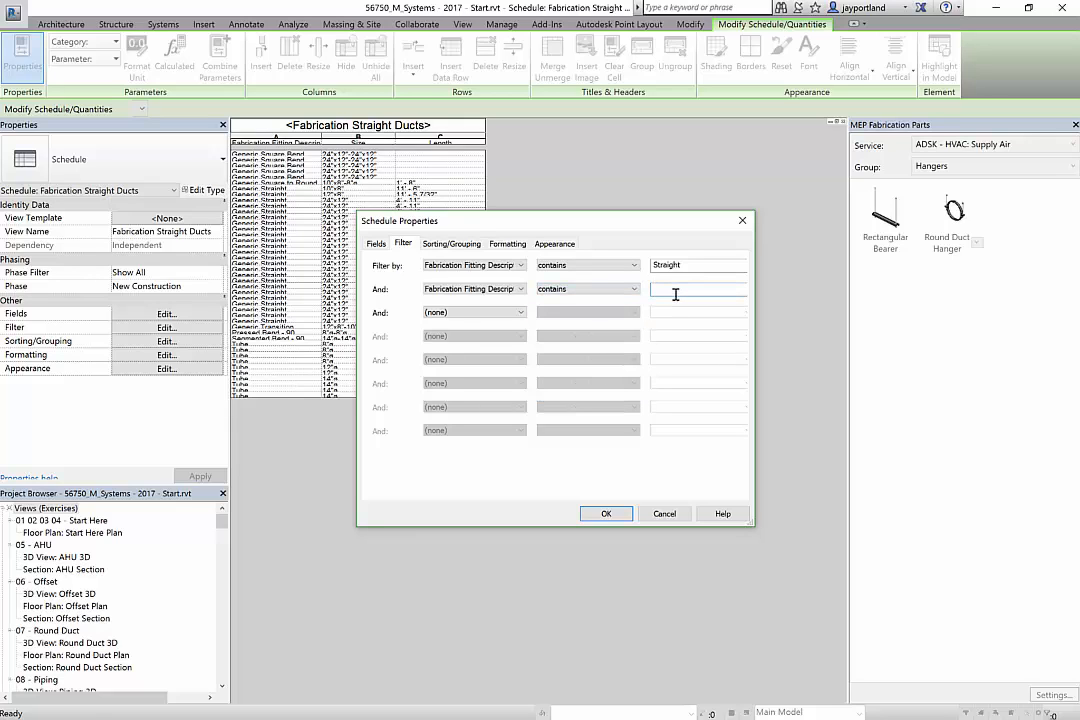
{"action": "type", "text": "Tube"}
{"action": "key", "text": "Return"}
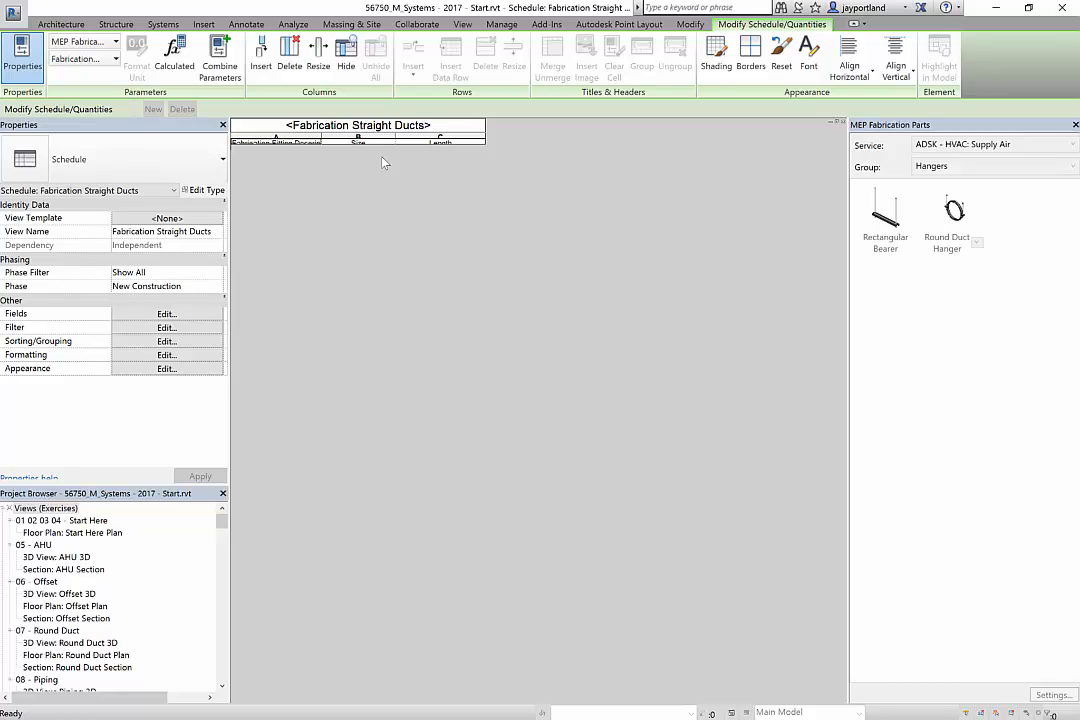
Step: Remove both Fabrication Fitting Description filter conditions by setting the schedule filter back to (none)
{"action": "left_click", "coordinate": [189, 329]}
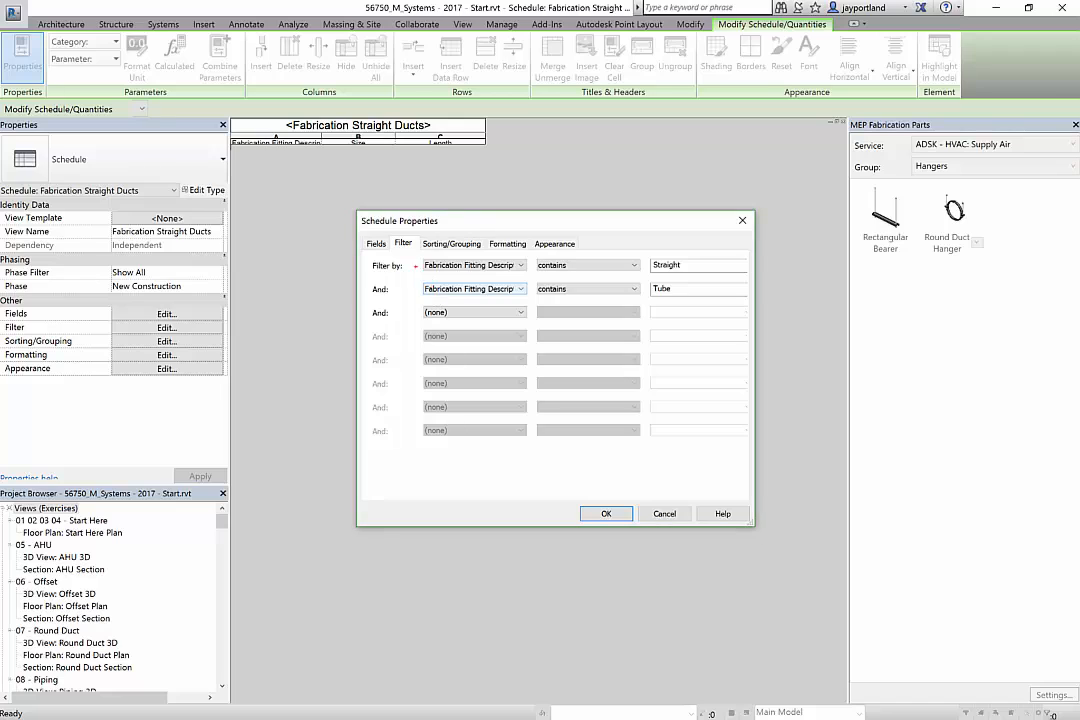
{"action": "mouse_move", "coordinate": [423, 273]}
{"action": "left_mouse_down"}
{"action": "mouse_move", "coordinate": [554, 279]}
{"action": "mouse_move", "coordinate": [540, 259]}
{"action": "mouse_move", "coordinate": [455, 254]}
{"action": "mouse_move", "coordinate": [426, 268]}
{"action": "left_mouse_up"}
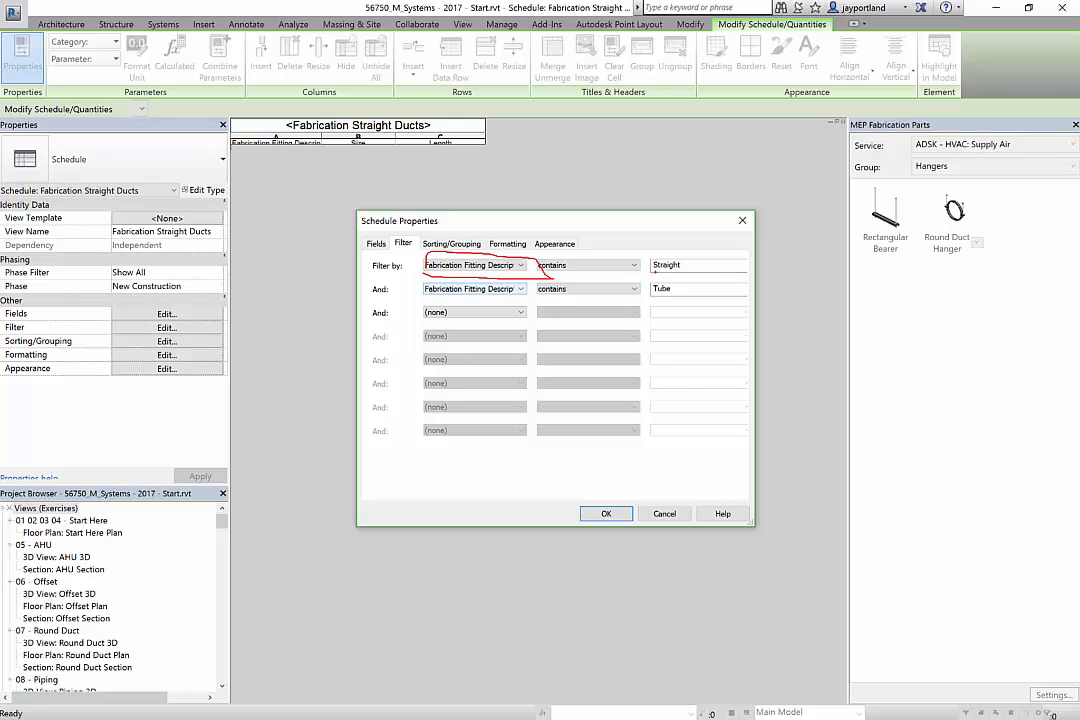
{"action": "left_click_drag", "start_coordinate": [652, 271], "coordinate": [675, 272]}
{"action": "left_click_drag", "start_coordinate": [660, 298], "coordinate": [678, 296]}
{"action": "key", "text": "Escape"}
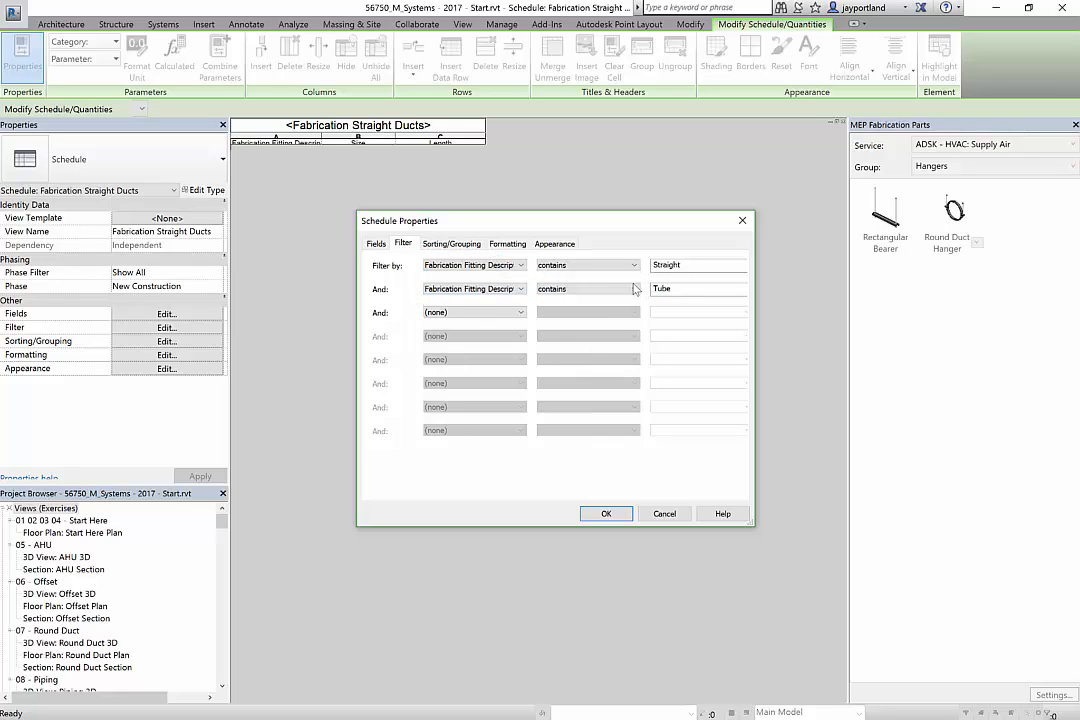
{"action": "left_click", "coordinate": [500, 299]}
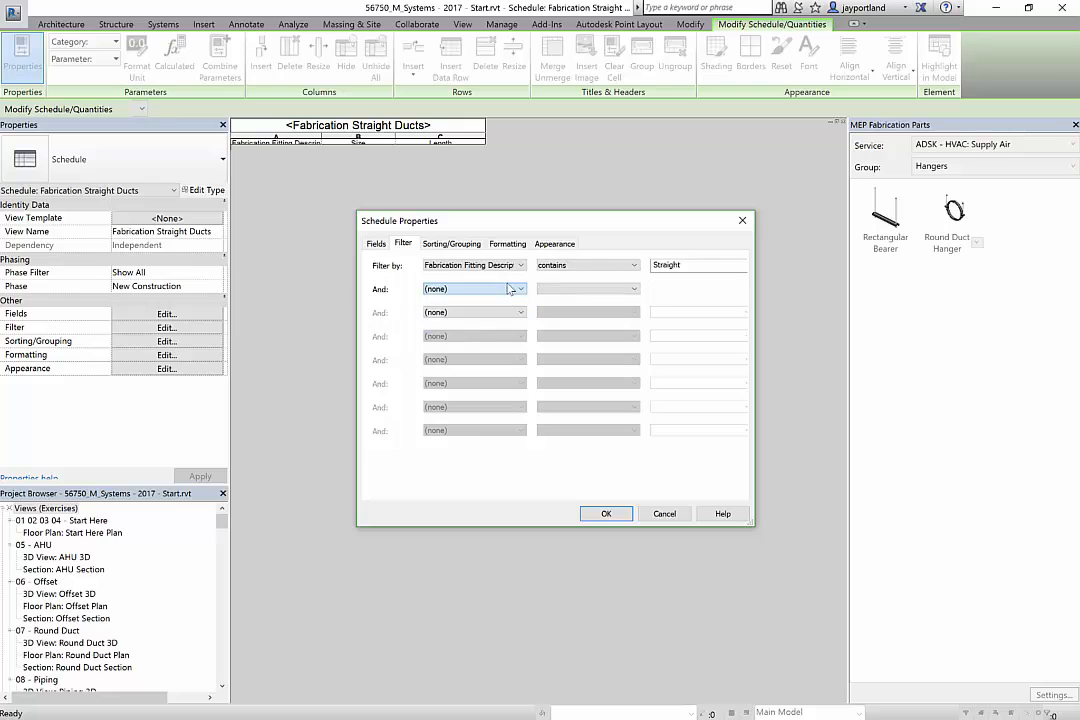
{"action": "left_click", "coordinate": [515, 265]}
{"action": "left_click", "coordinate": [480, 277]}
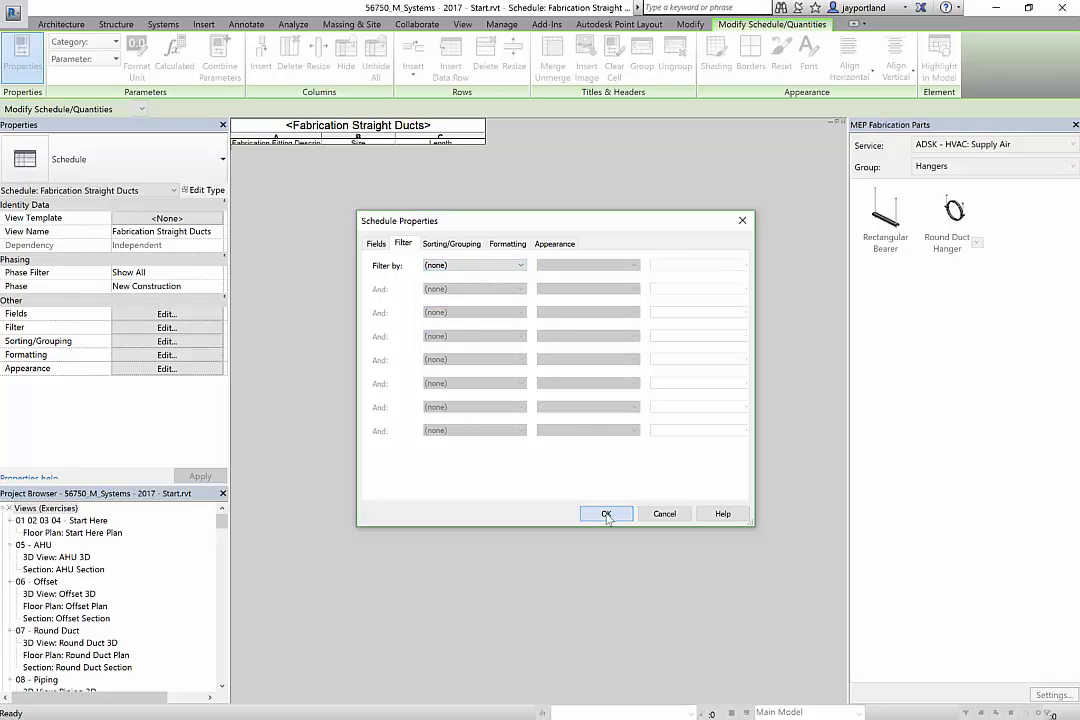
{"action": "left_click", "coordinate": [606, 513]}
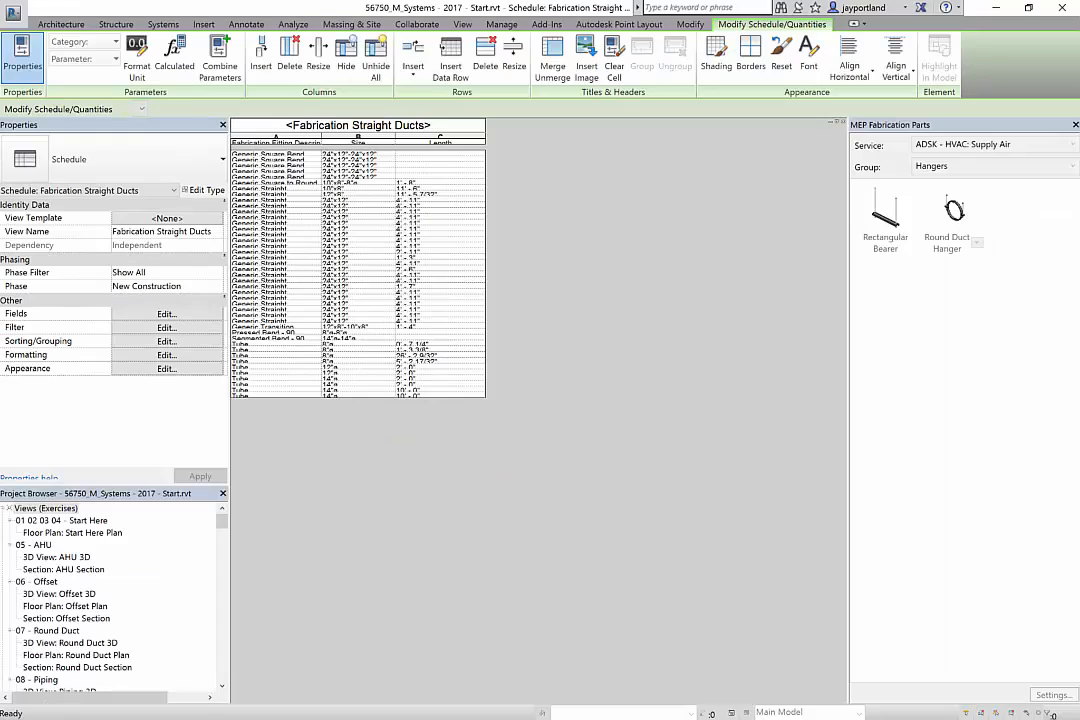
Step: Filter the schedule to items whose Fabrication Fitting Description contains "Straight"
{"action": "left_click", "coordinate": [166, 314]}
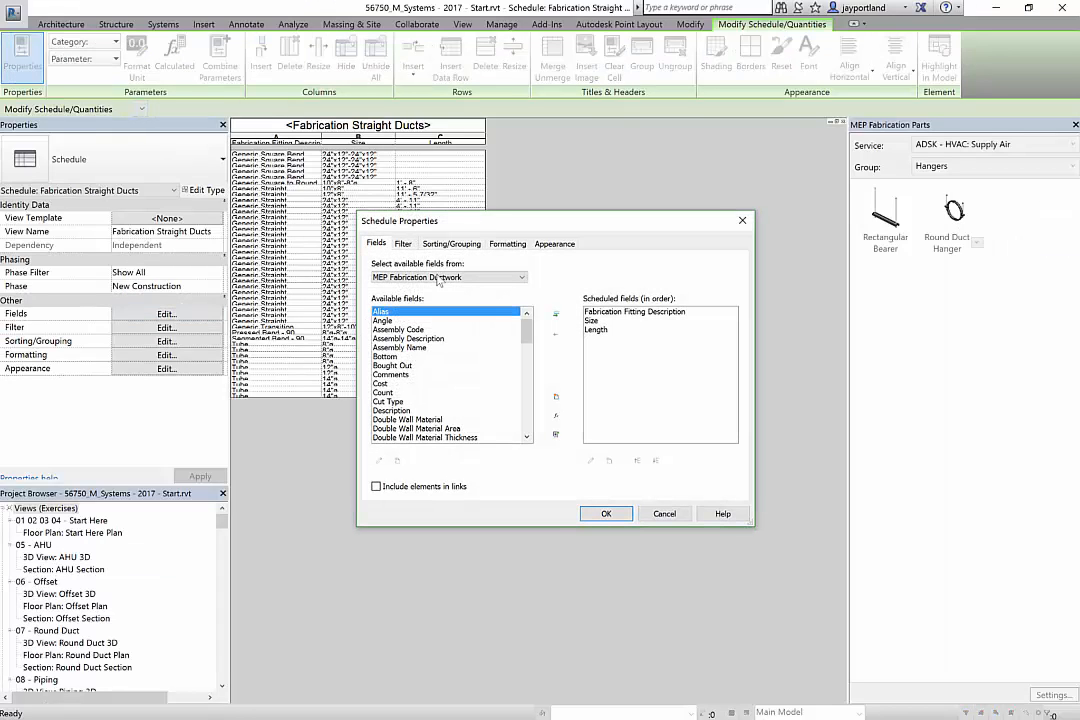
{"action": "left_click", "coordinate": [404, 245]}
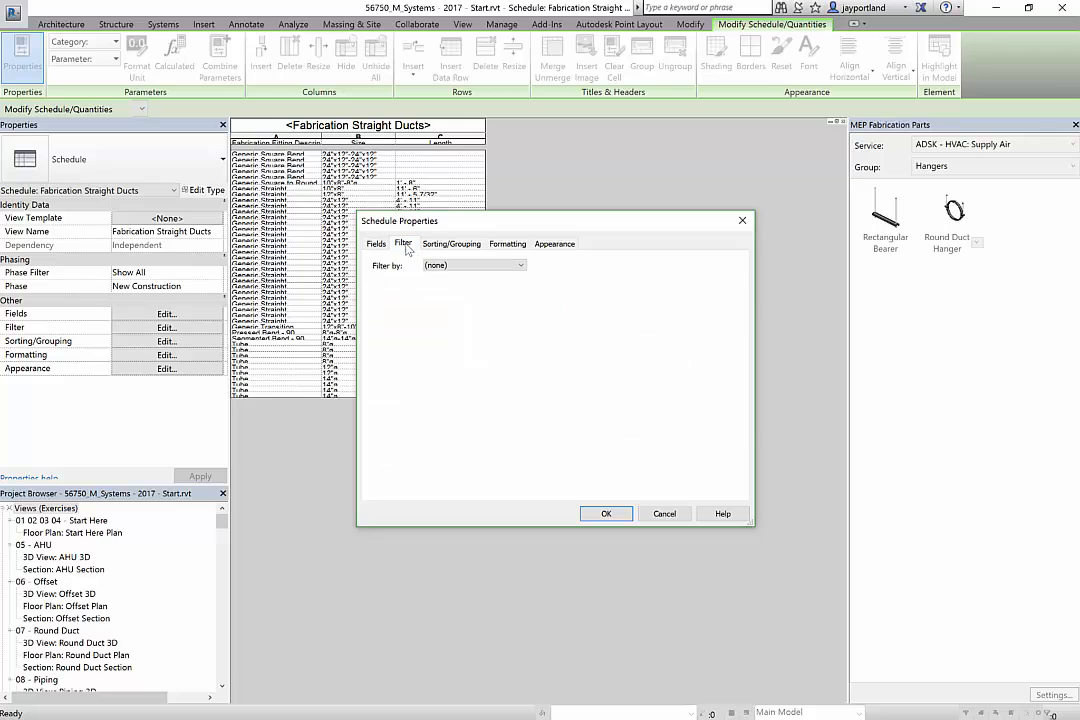
{"action": "left_click", "coordinate": [517, 266]}
{"action": "left_click", "coordinate": [511, 288]}
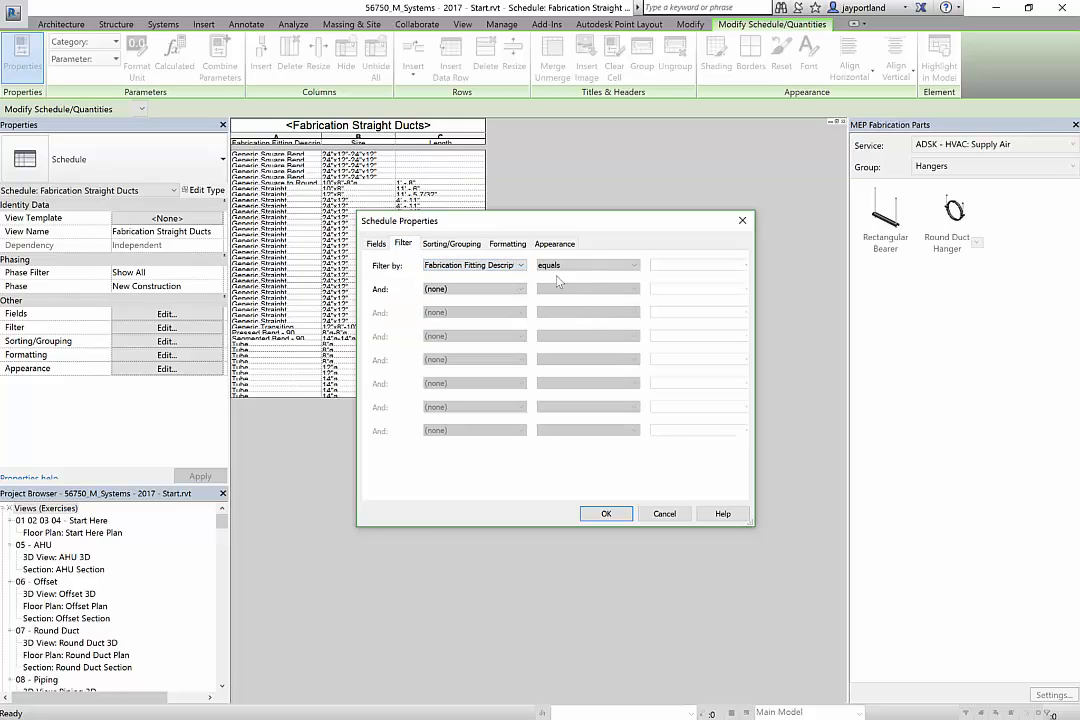
{"action": "left_click", "coordinate": [588, 265]}
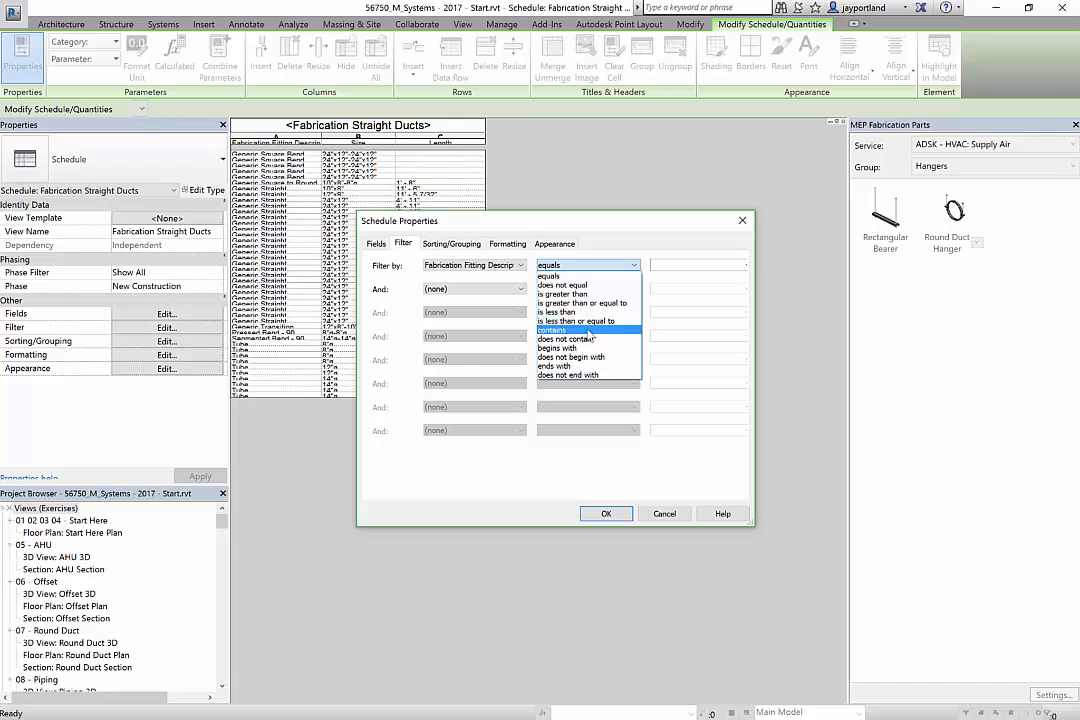
{"action": "left_click", "coordinate": [555, 330]}
{"action": "left_click", "coordinate": [672, 268]}
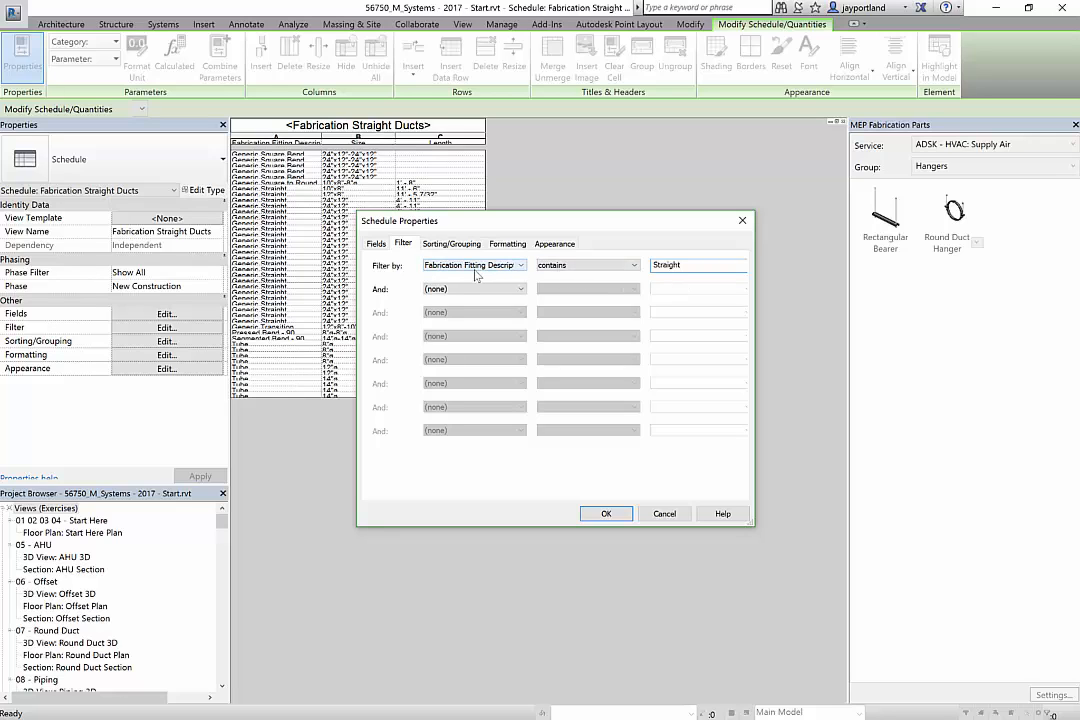
{"action": "left_click", "coordinate": [605, 513]}
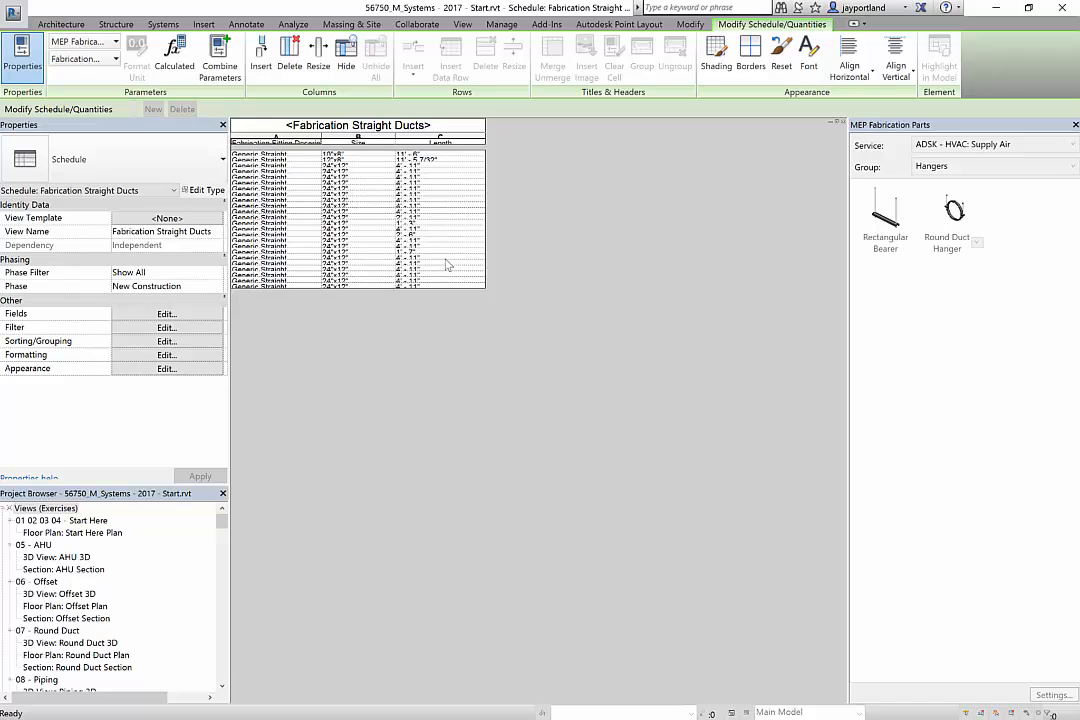
Step: Add the Count field to the schedule and move it ahead of Fabrication Fitting Description as the first scheduled field
{"action": "left_click", "coordinate": [196, 316]}
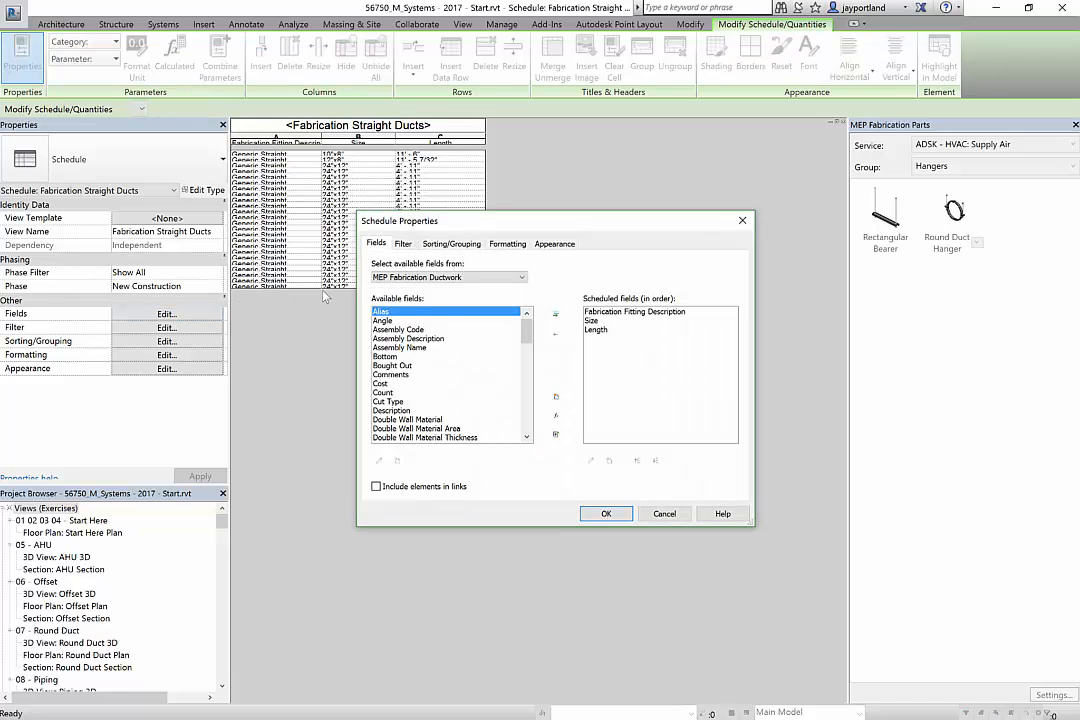
{"action": "left_click", "coordinate": [405, 392]}
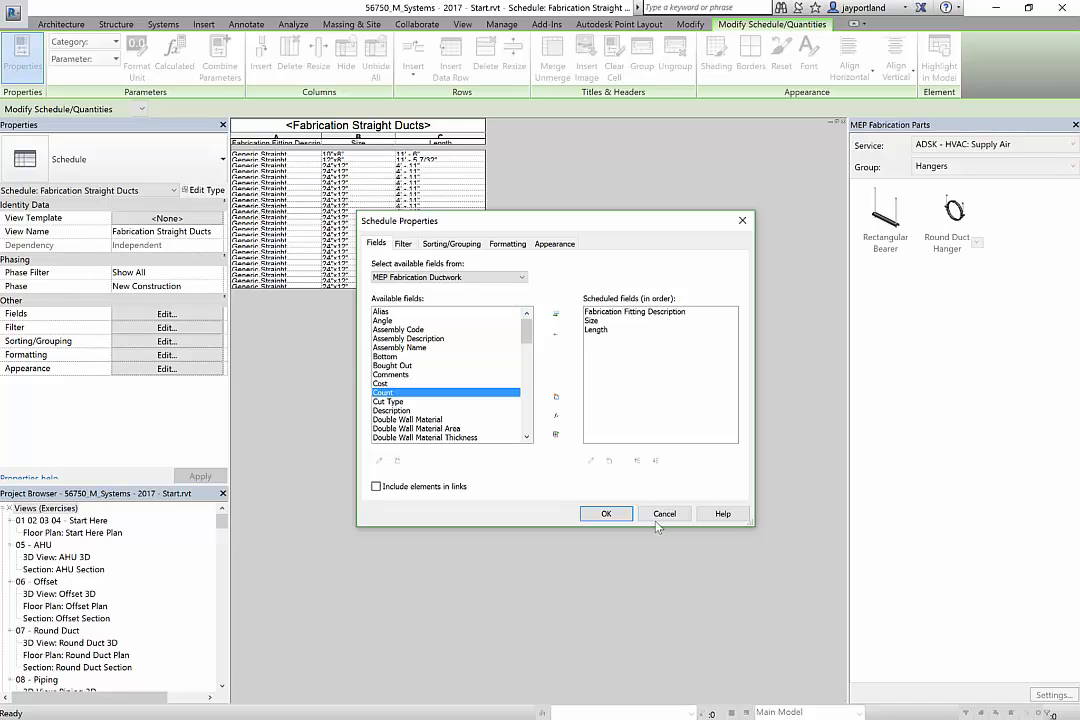
{"action": "left_click", "coordinate": [556, 318]}
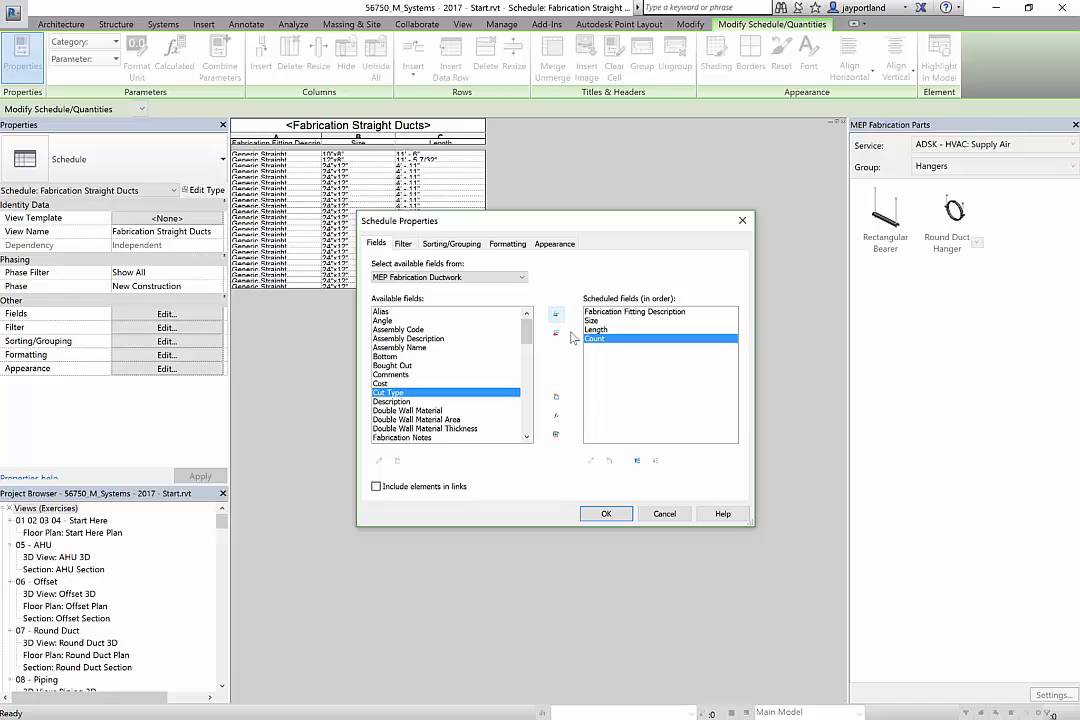
{"action": "left_click", "coordinate": [637, 461]}
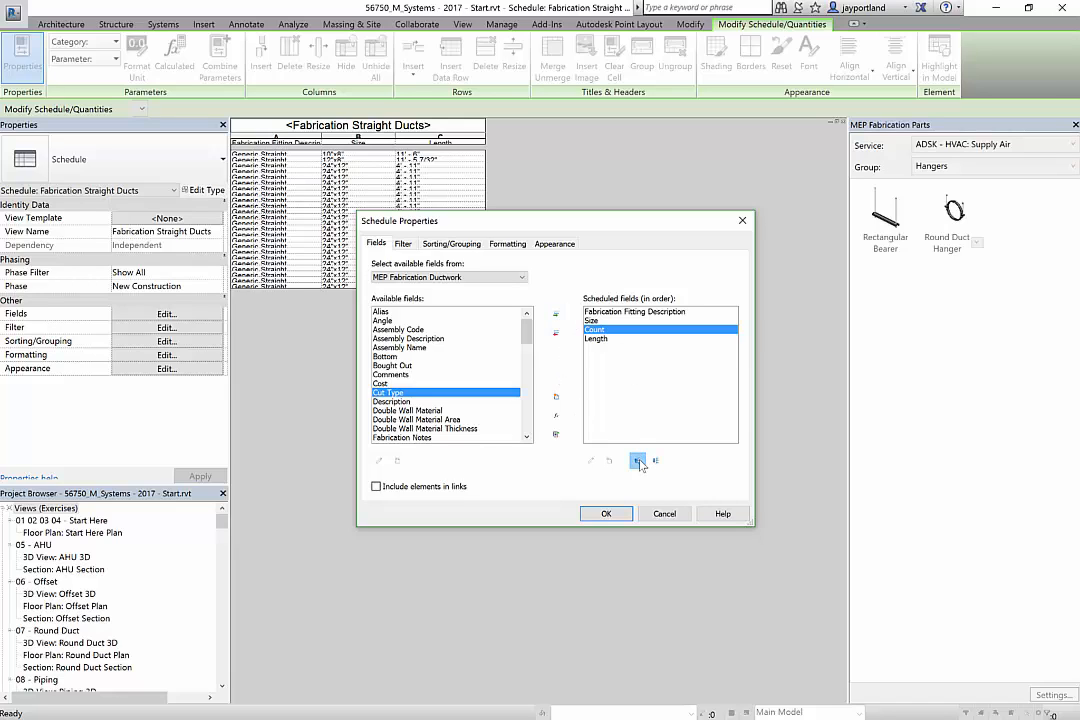
{"action": "left_click", "coordinate": [637, 461]}
{"action": "left_click", "coordinate": [637, 461]}
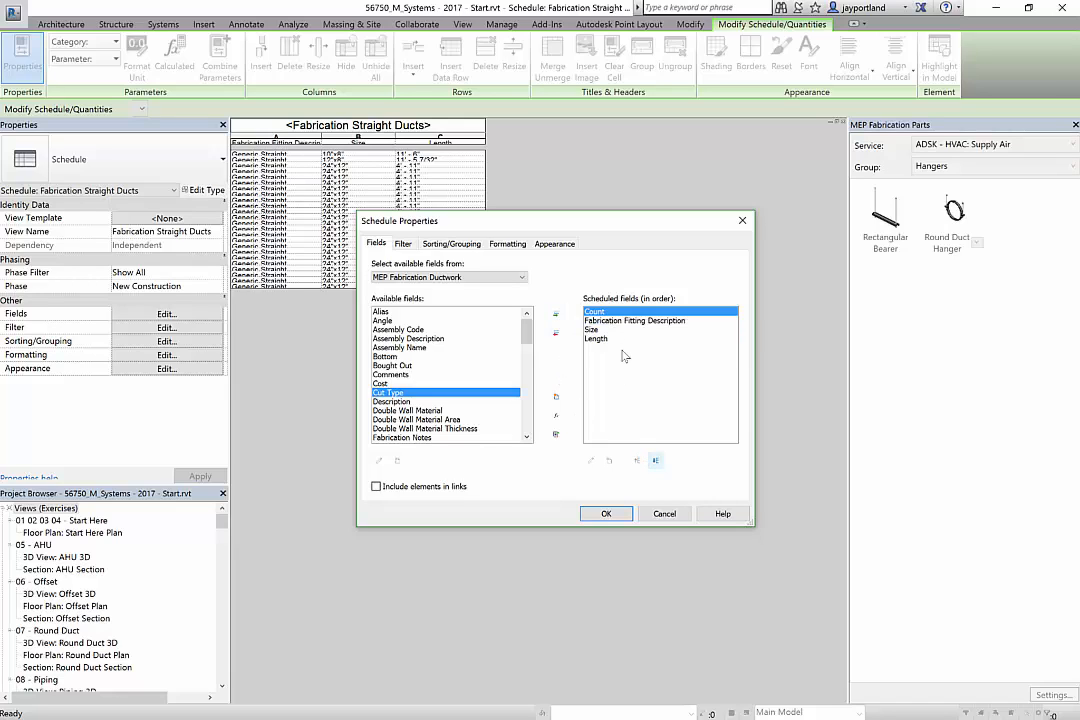
Step: Apply the updated field list and align the column header cells to Middle vertically and Center horizontally, dismissing the save reminder
{"action": "key", "text": "Return"}
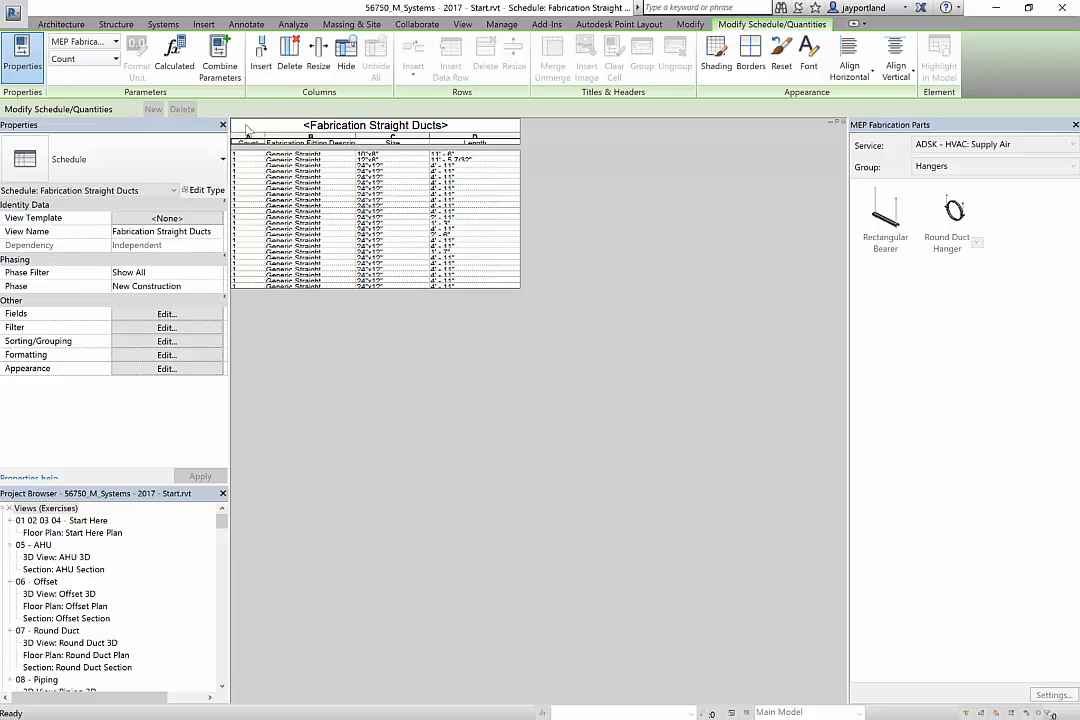
{"action": "left_click", "coordinate": [325, 126]}
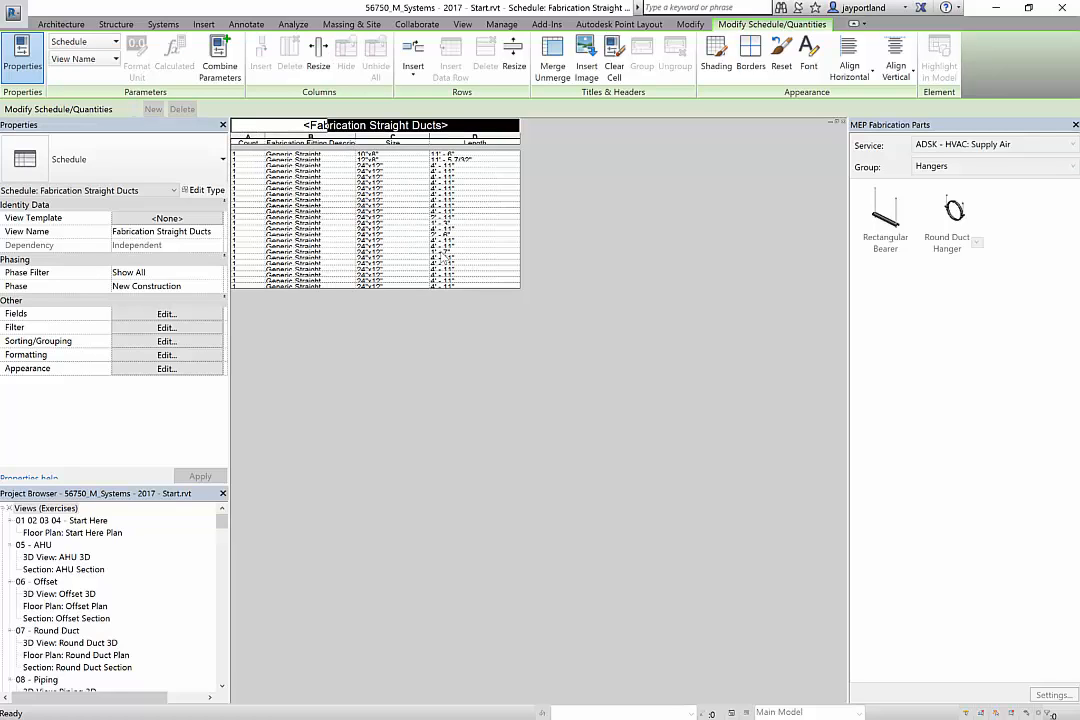
{"action": "left_click_drag", "start_coordinate": [445, 285], "coordinate": [247, 142]}
{"action": "left_click", "coordinate": [246, 142]}
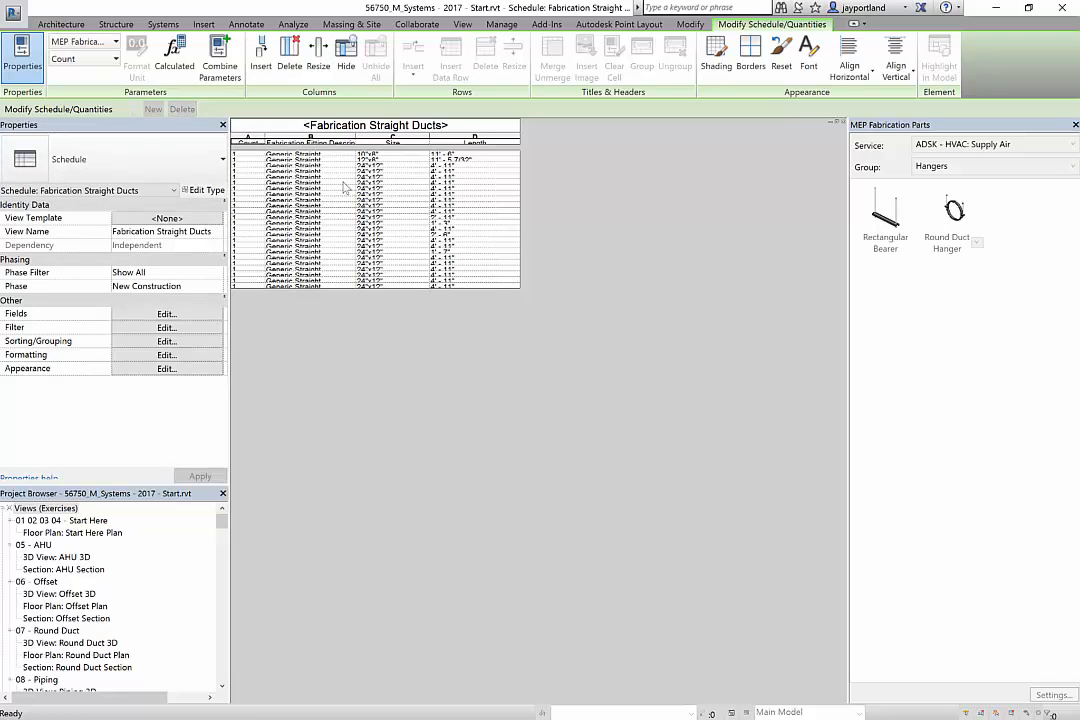
{"action": "left_click_drag", "start_coordinate": [343, 182], "coordinate": [487, 294]}
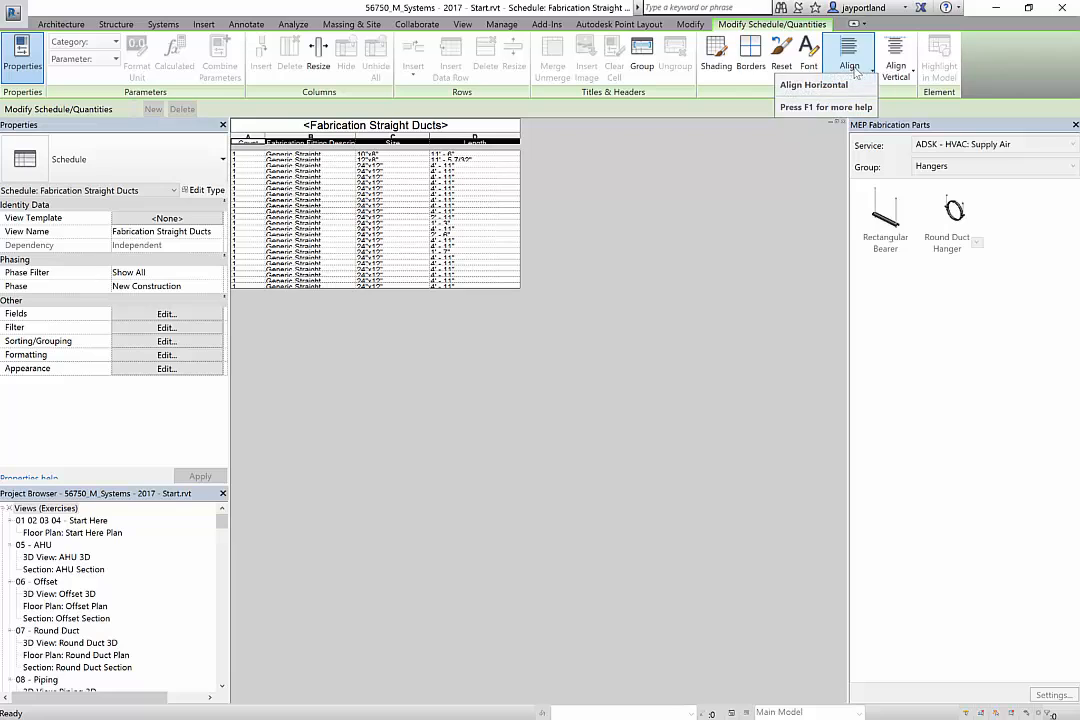
{"action": "left_click", "coordinate": [891, 70]}
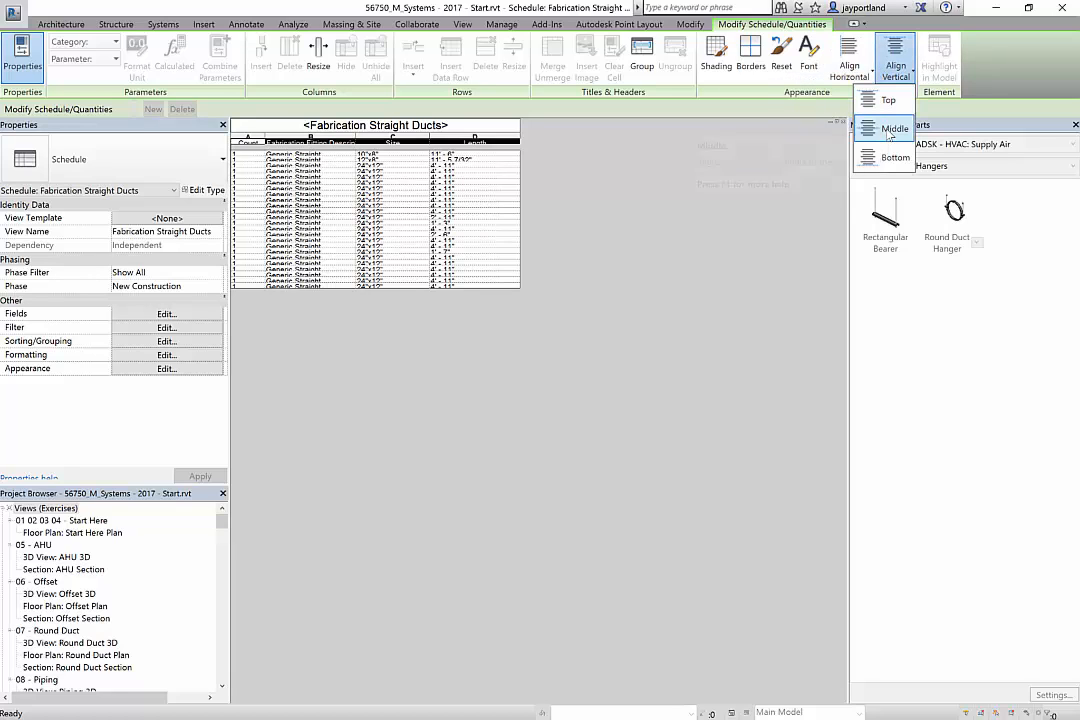
{"action": "left_click", "coordinate": [888, 130]}
{"action": "left_click", "coordinate": [849, 64]}
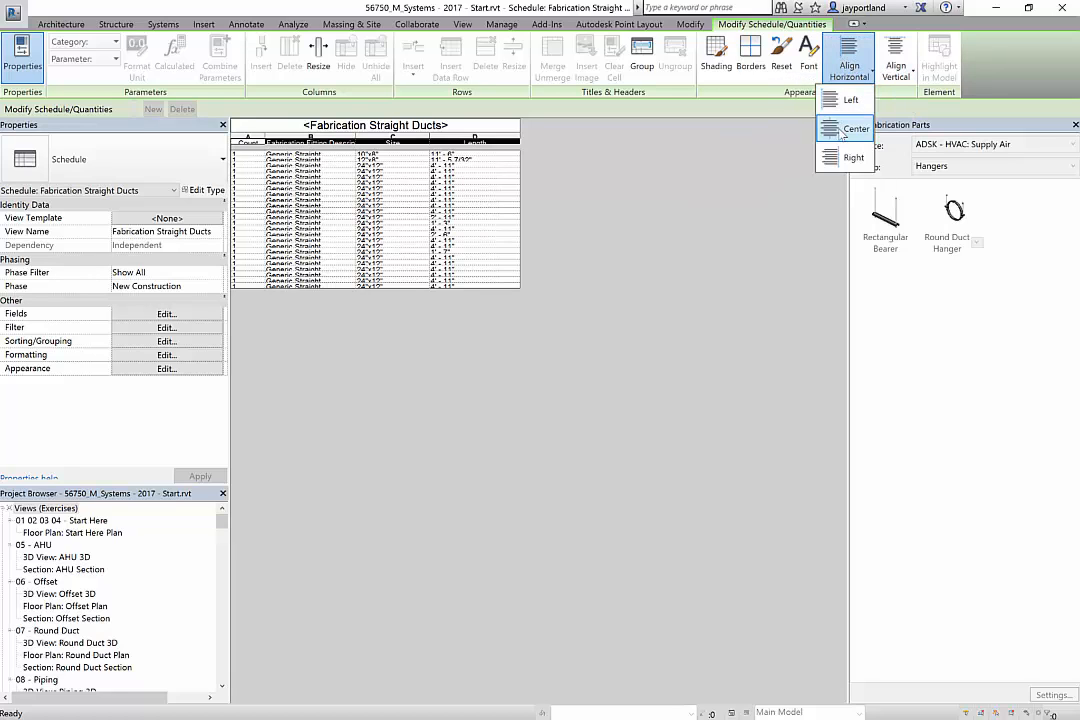
{"action": "left_click", "coordinate": [843, 131]}
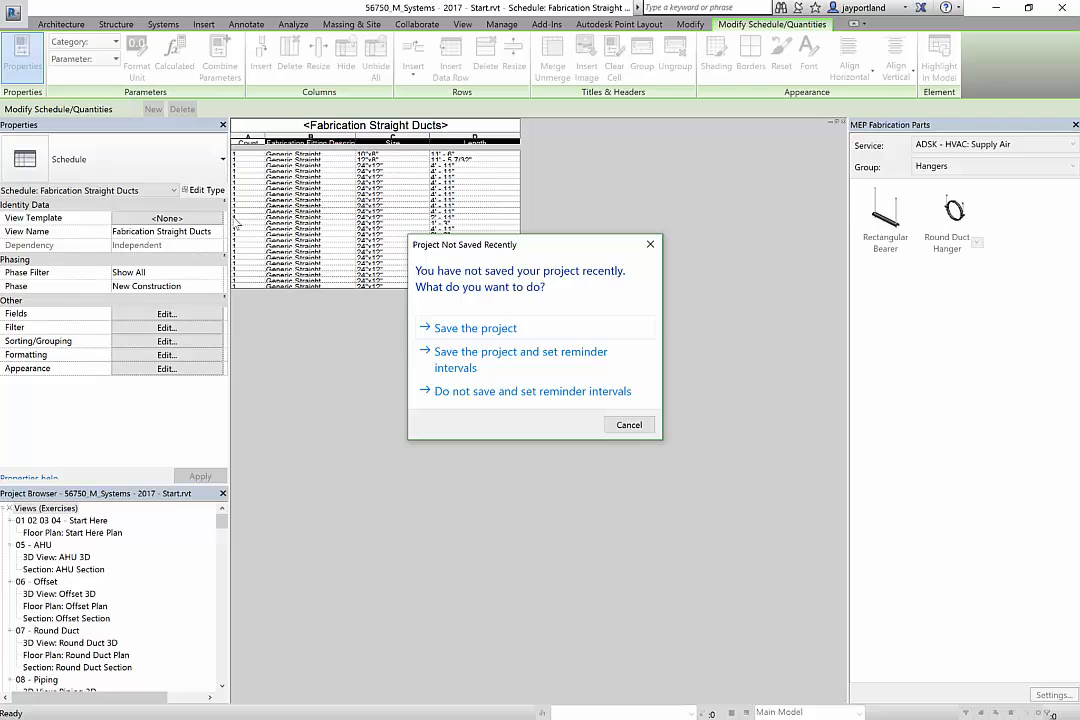
{"action": "left_click", "coordinate": [650, 244]}
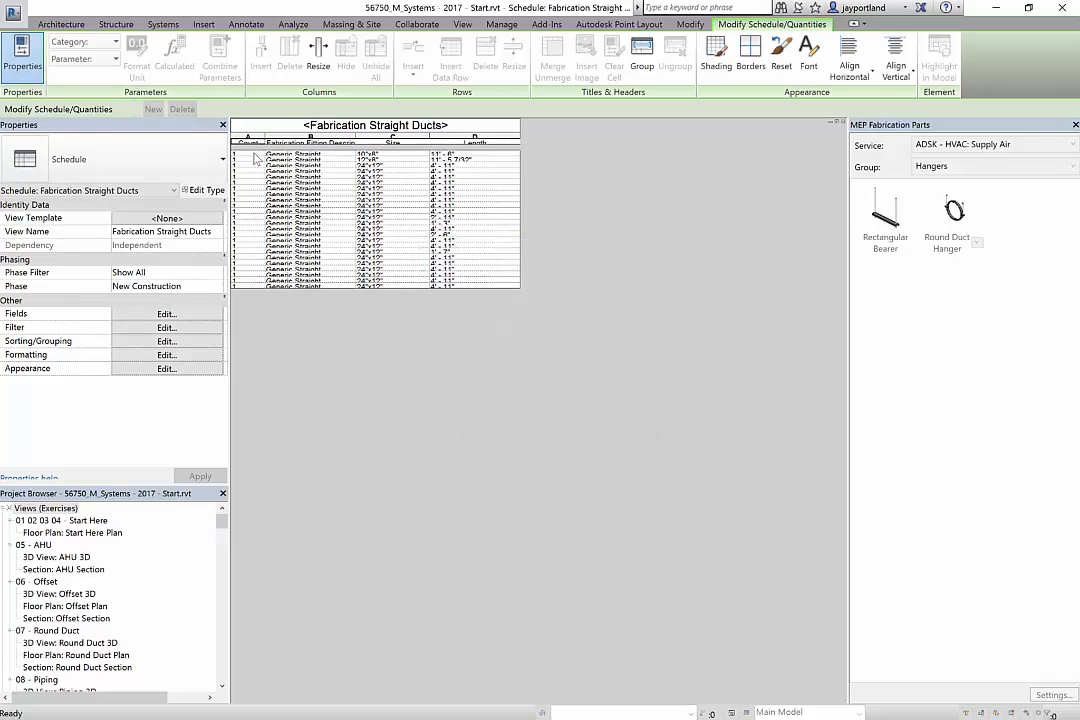
Step: Center-align the contents of all four schedule columns, A through D, horizontally
{"action": "left_click_drag", "start_coordinate": [256, 158], "coordinate": [440, 285]}
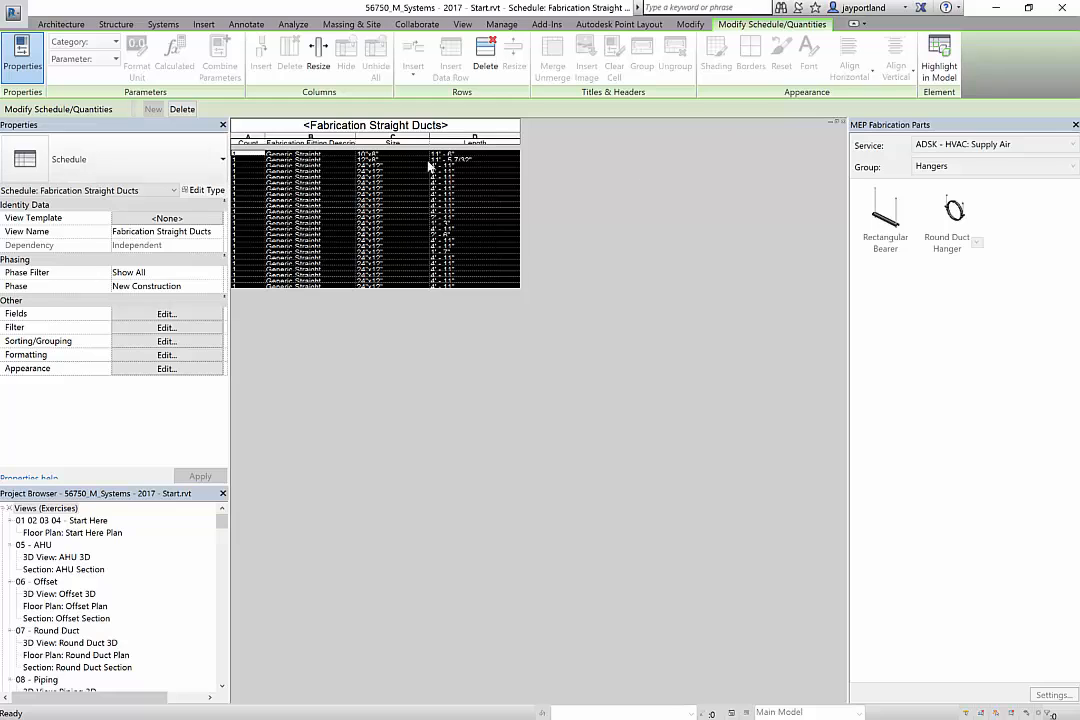
{"action": "left_click", "coordinate": [244, 130]}
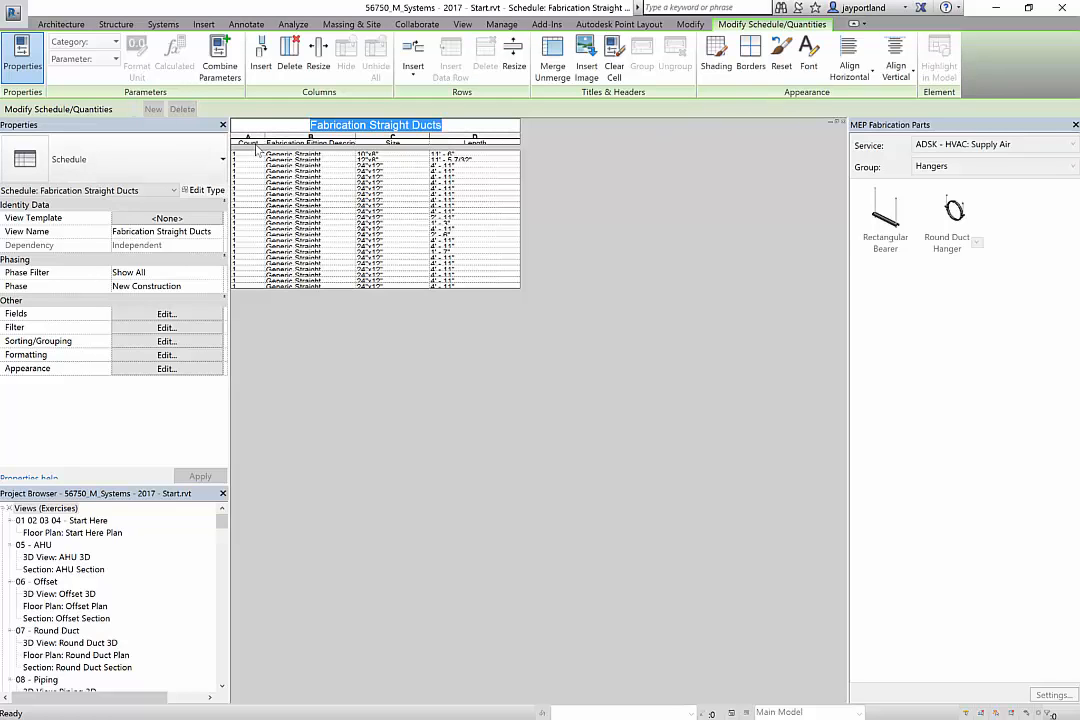
{"action": "left_click", "coordinate": [247, 140]}
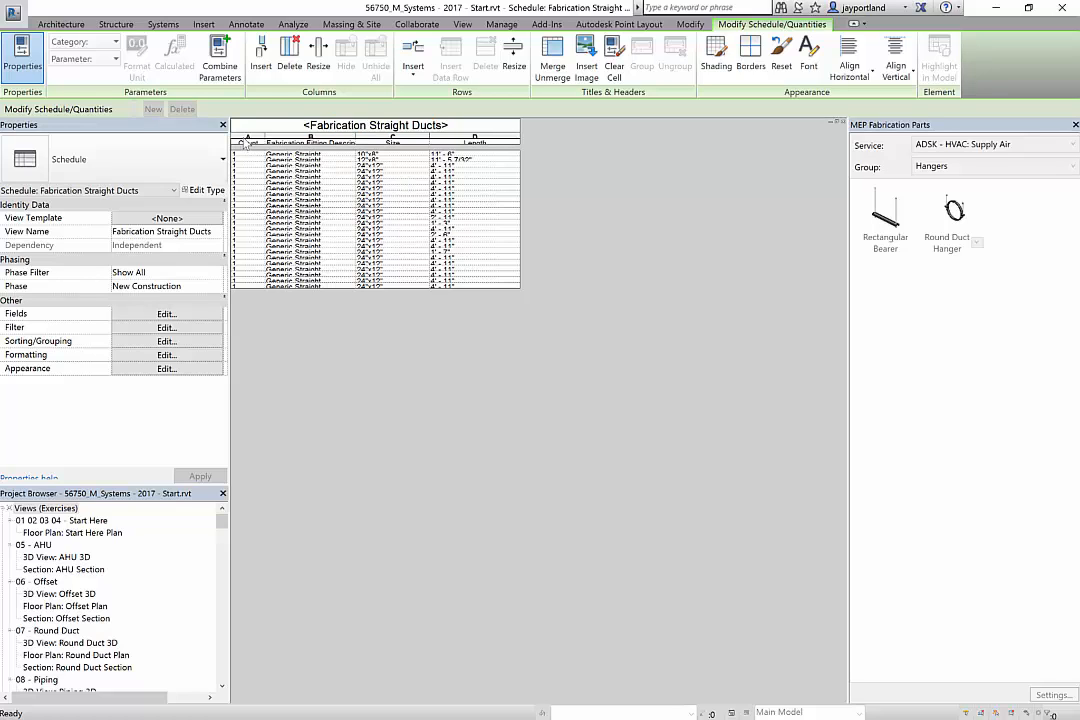
{"action": "left_click_drag", "start_coordinate": [247, 140], "coordinate": [500, 140]}
{"action": "left_click", "coordinate": [857, 86]}
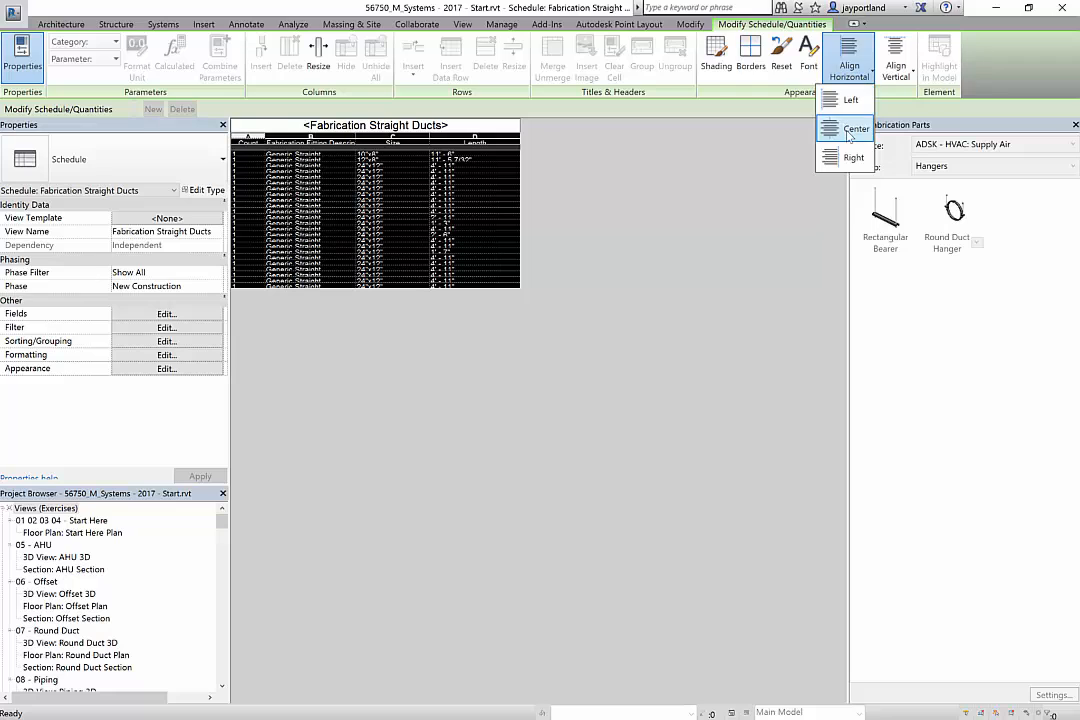
{"action": "left_click", "coordinate": [858, 123]}
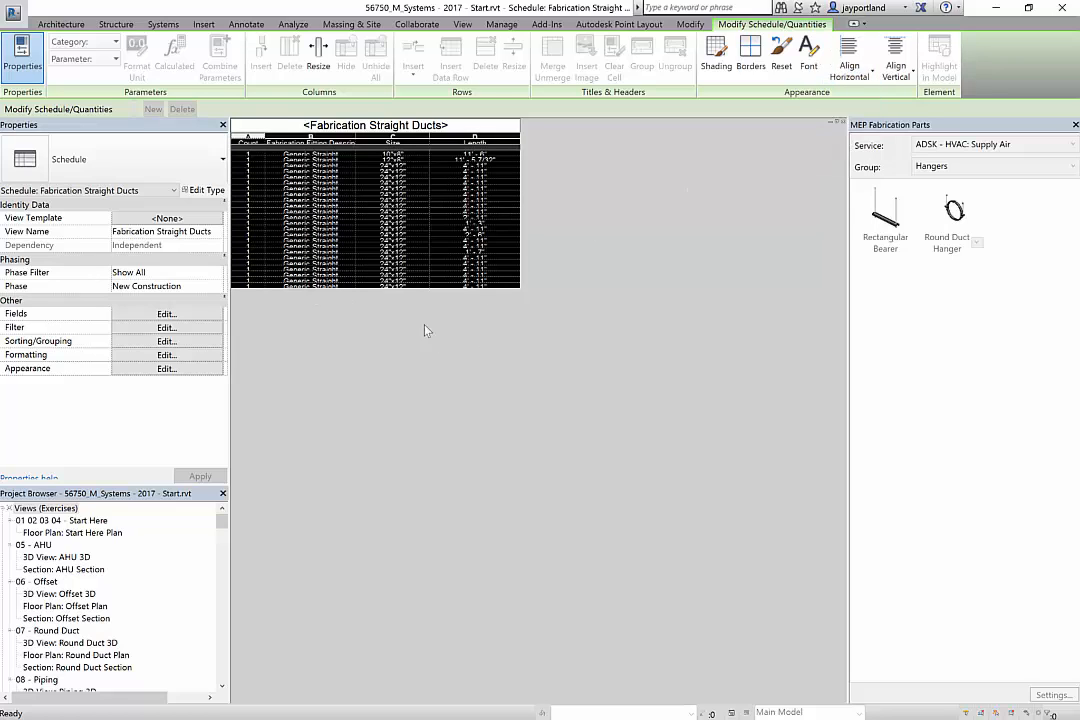
{"action": "left_click", "coordinate": [474, 228]}
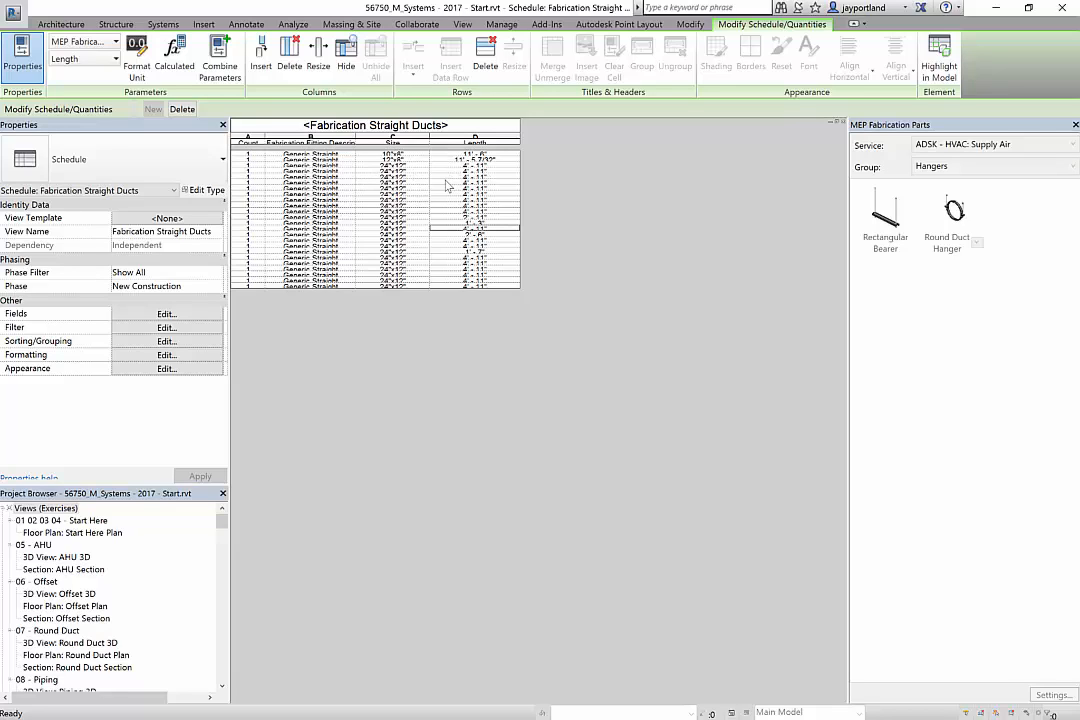
Step: Add Length as the third sorting level of the schedule, after Fabrication Fitting Description and Size
{"action": "left_click", "coordinate": [145, 341]}
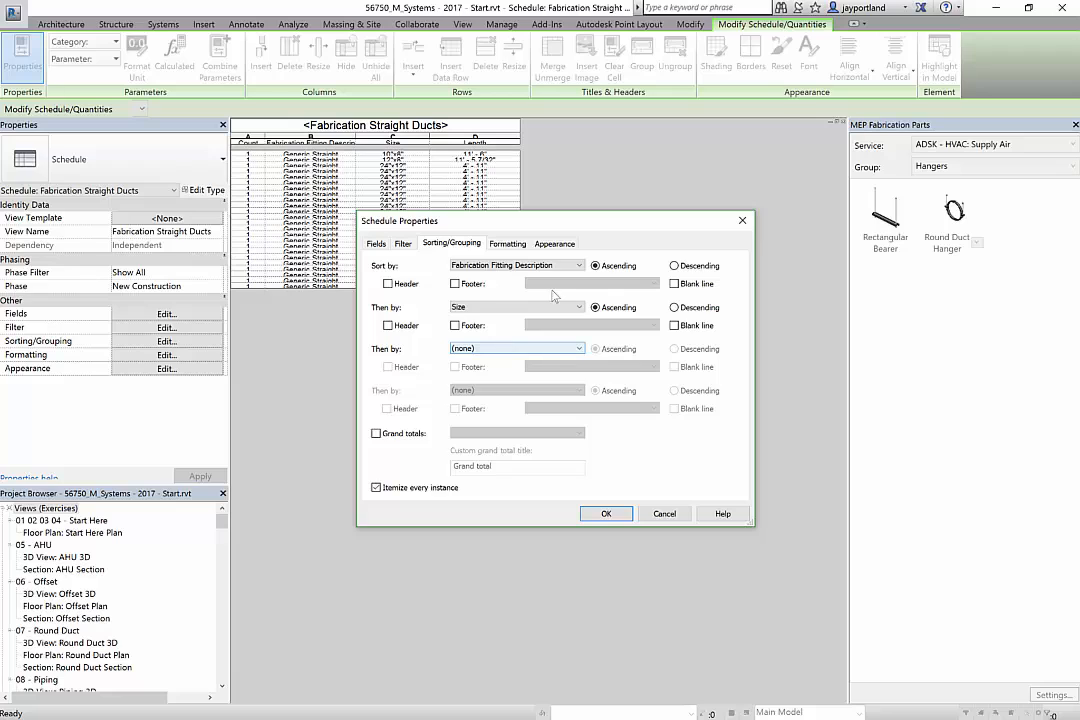
{"action": "left_click", "coordinate": [579, 349]}
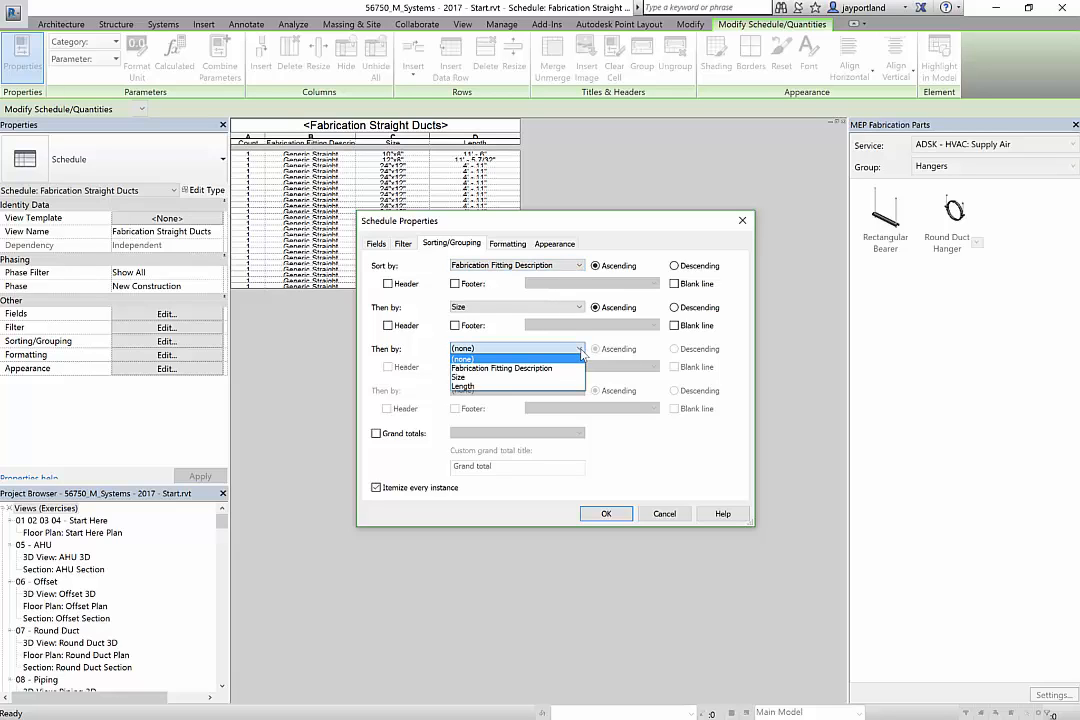
{"action": "left_click", "coordinate": [521, 386]}
{"action": "left_click", "coordinate": [606, 514]}
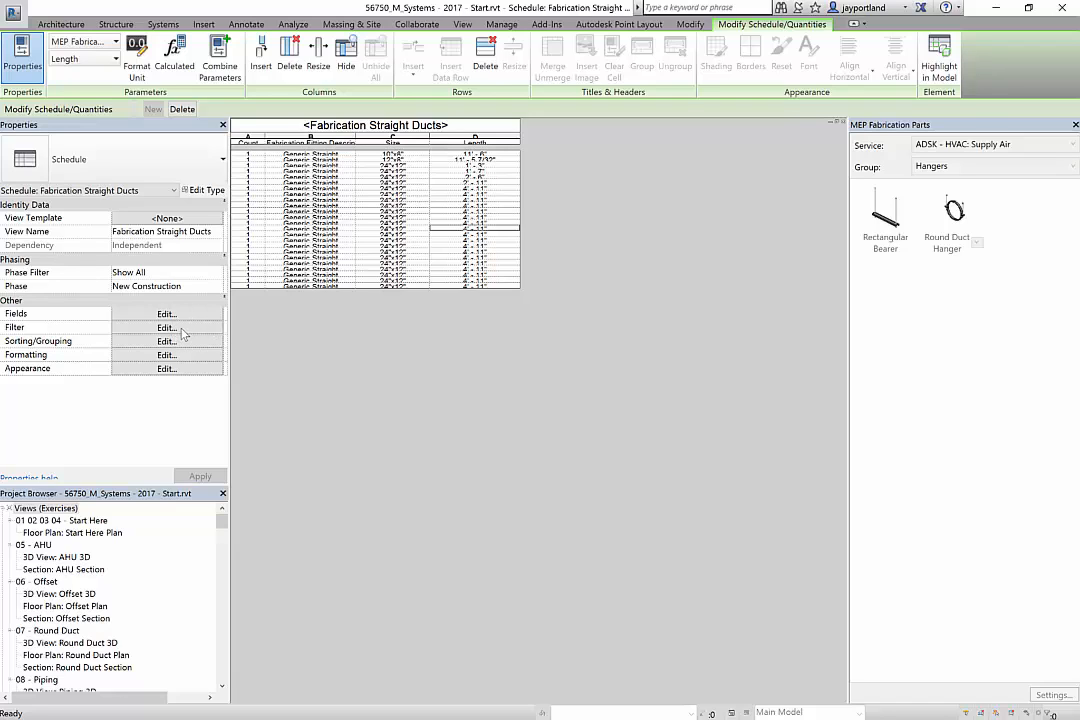
Step: Turn off Itemize every instance in the schedule's sorting and grouping settings so identical ducts are combined into single rows
{"action": "left_click", "coordinate": [166, 355]}
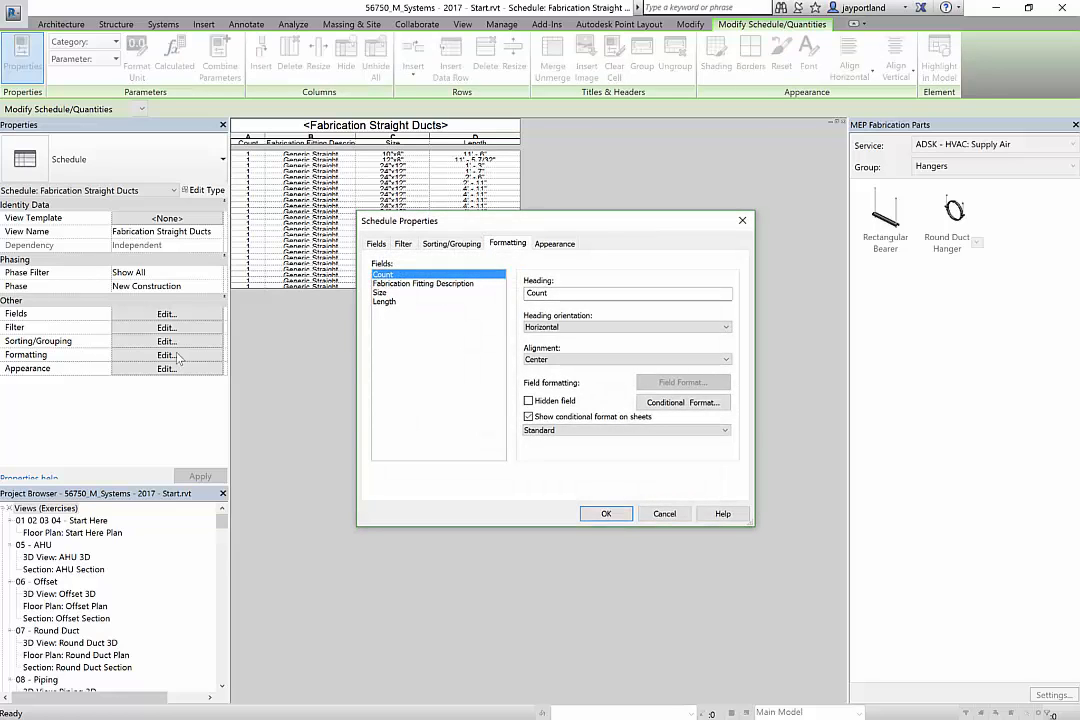
{"action": "left_click", "coordinate": [451, 243]}
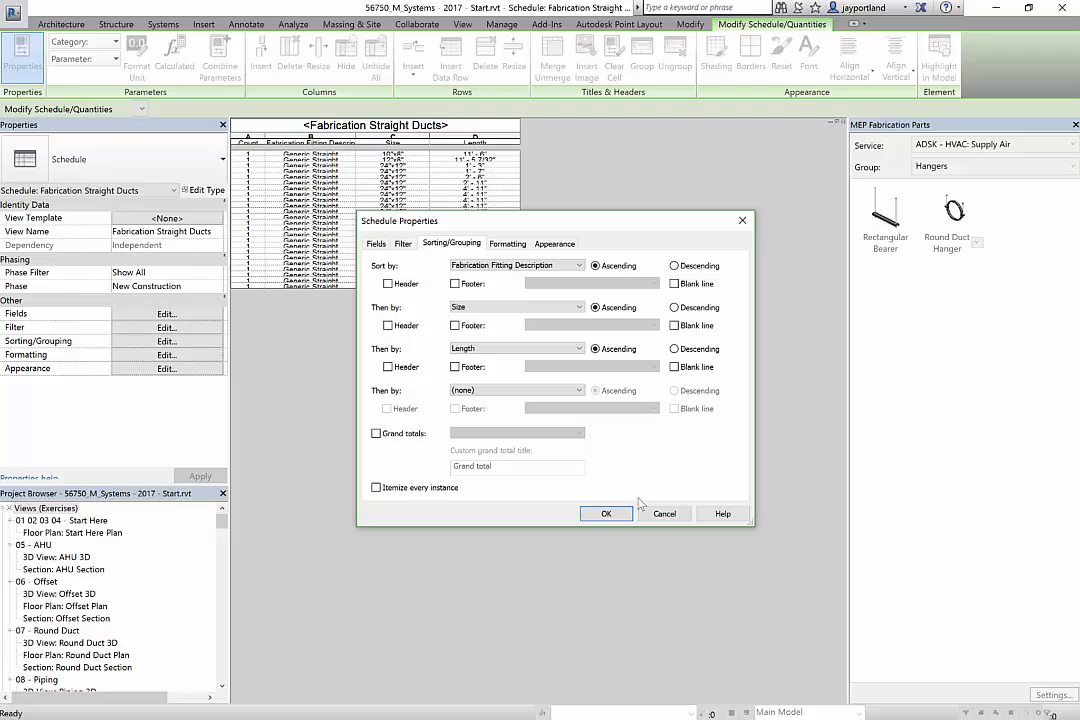
{"action": "left_click", "coordinate": [606, 513]}
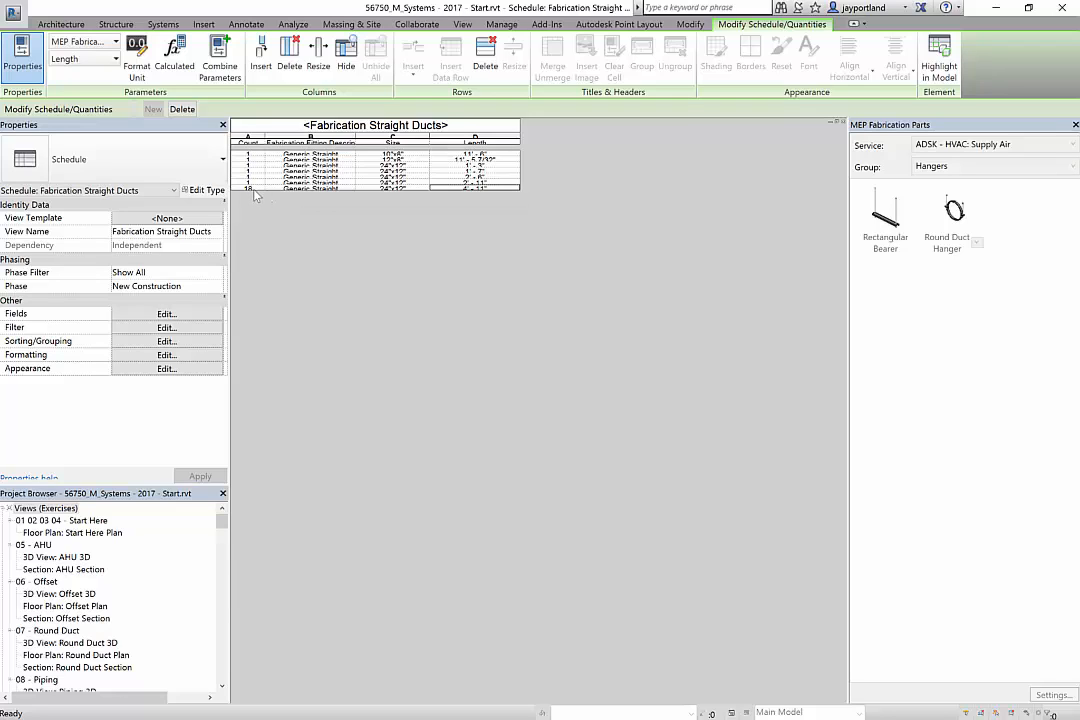
Step: Rename the Count column heading to Quantity and shorten the Fabrication Fitting Description heading to Fitting Description
{"action": "left_click", "coordinate": [262, 145]}
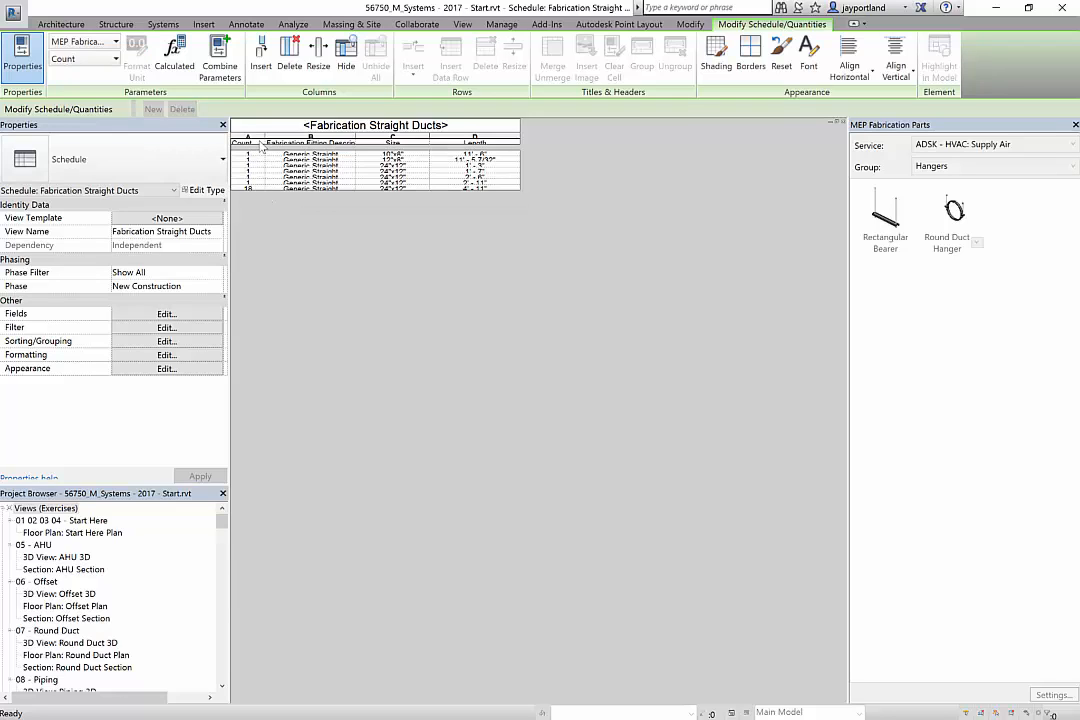
{"action": "left_click_drag", "start_coordinate": [238, 143], "coordinate": [222, 147]}
{"action": "left_click", "coordinate": [309, 143]}
{"action": "left_click_drag", "start_coordinate": [301, 143], "coordinate": [272, 143]}
{"action": "key", "text": "BackSpace"}
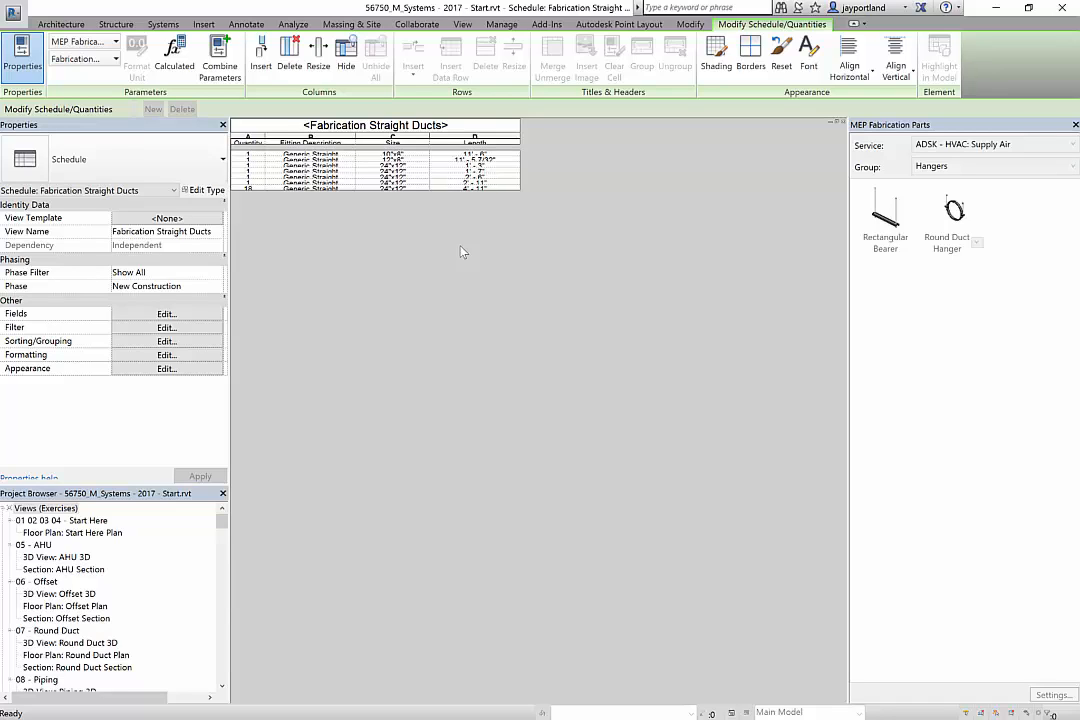
Step: Change the schedule filter so that Fabrication Fitting Description contains "Tube"
{"action": "left_click", "coordinate": [166, 314]}
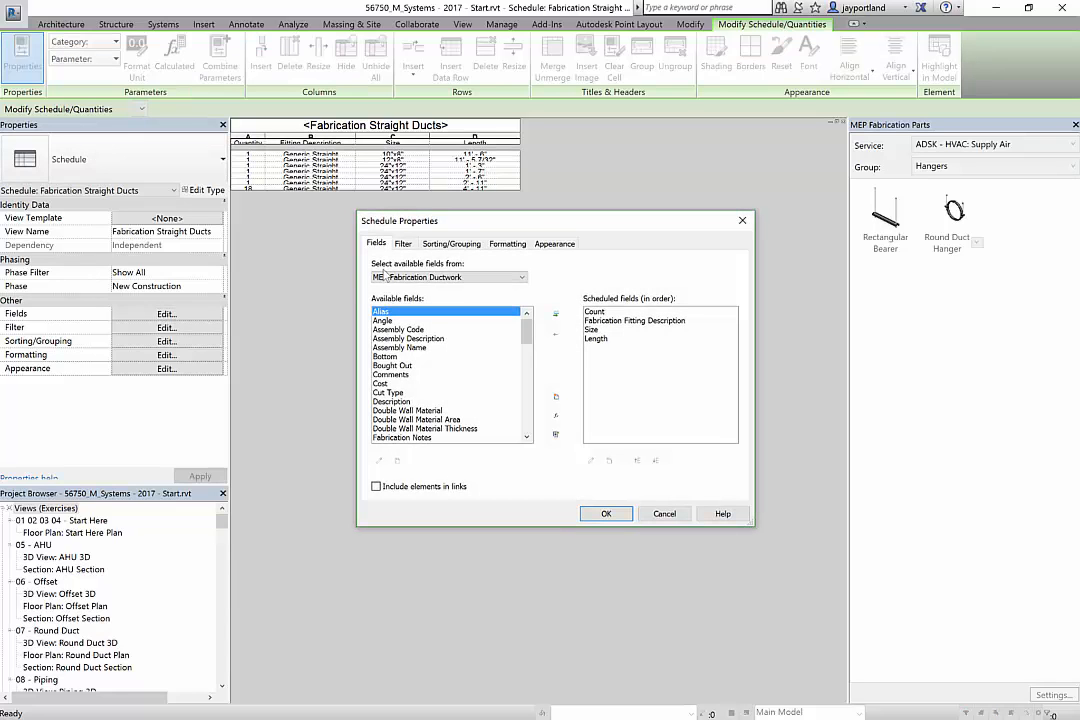
{"action": "left_click", "coordinate": [450, 244]}
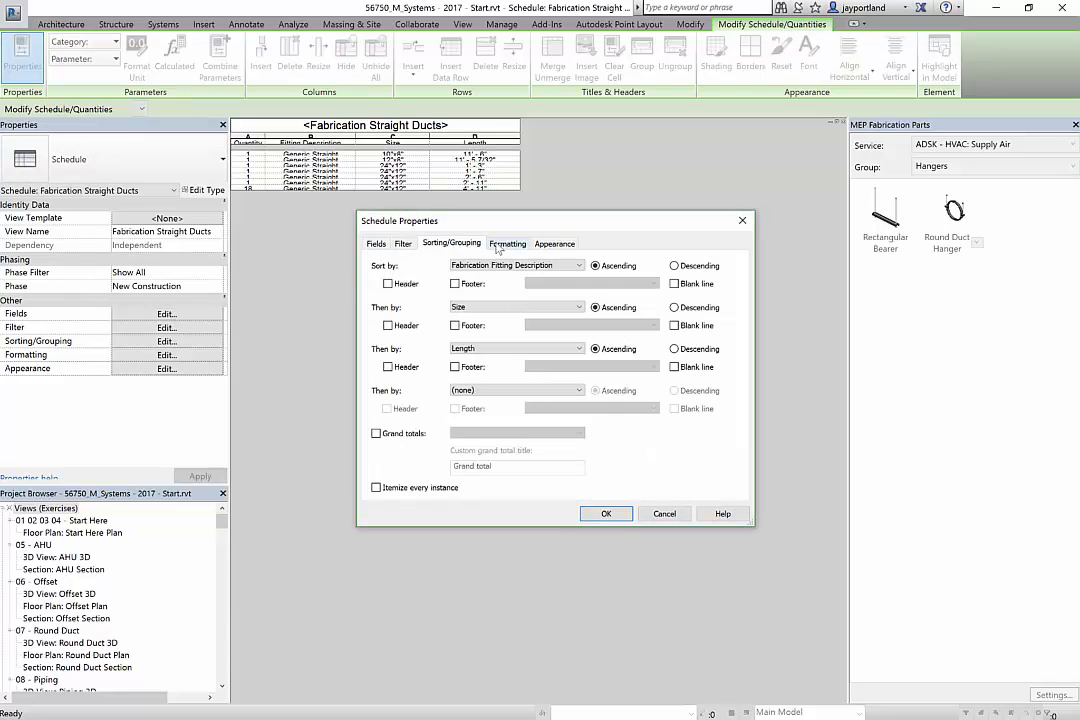
{"action": "left_click", "coordinate": [403, 244]}
{"action": "left_click_drag", "start_coordinate": [692, 267], "coordinate": [595, 270]}
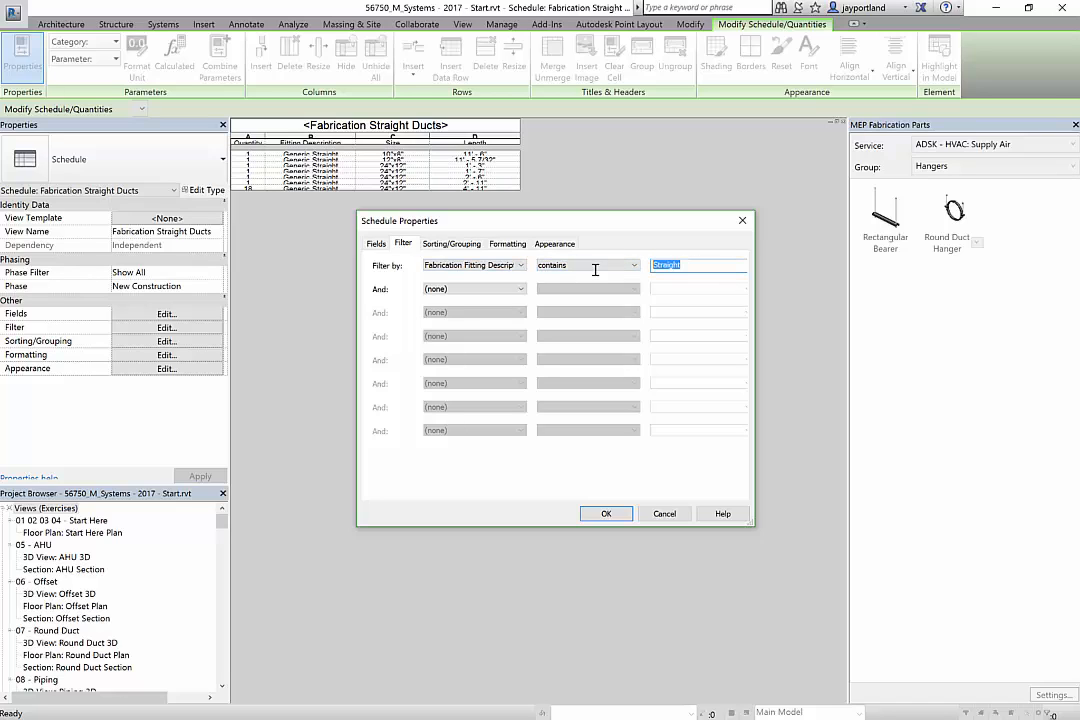
{"action": "type", "text": "Tube"}
{"action": "left_click", "coordinate": [606, 513]}
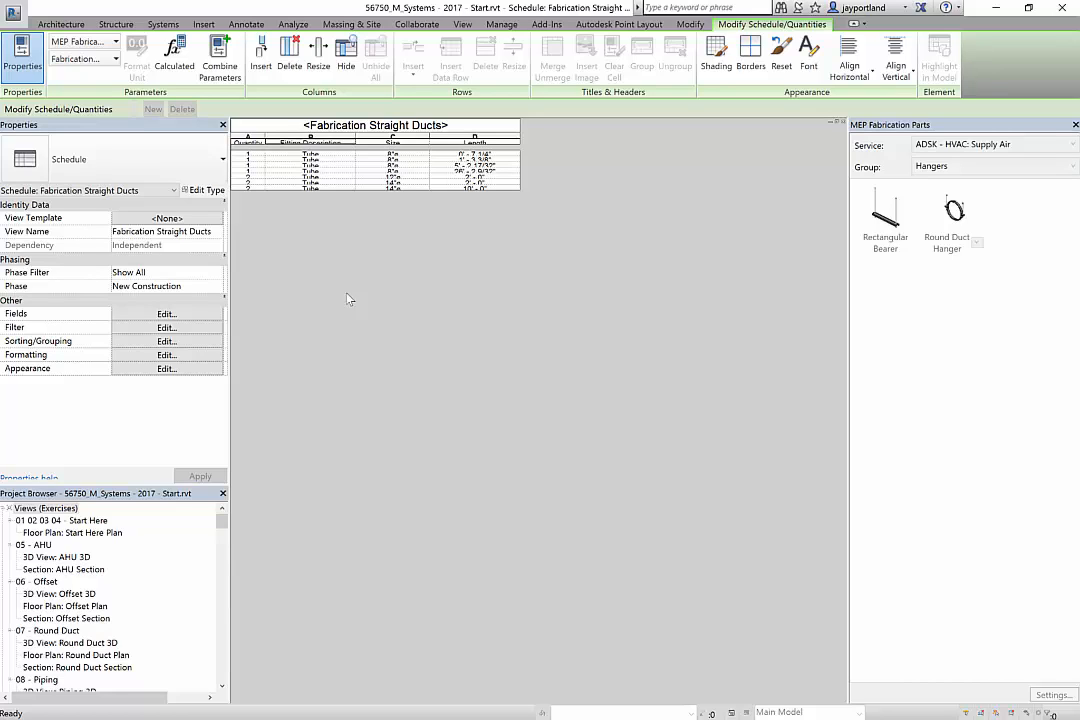
Step: Add the Comments field to the schedule as its last column
{"action": "left_click", "coordinate": [190, 314]}
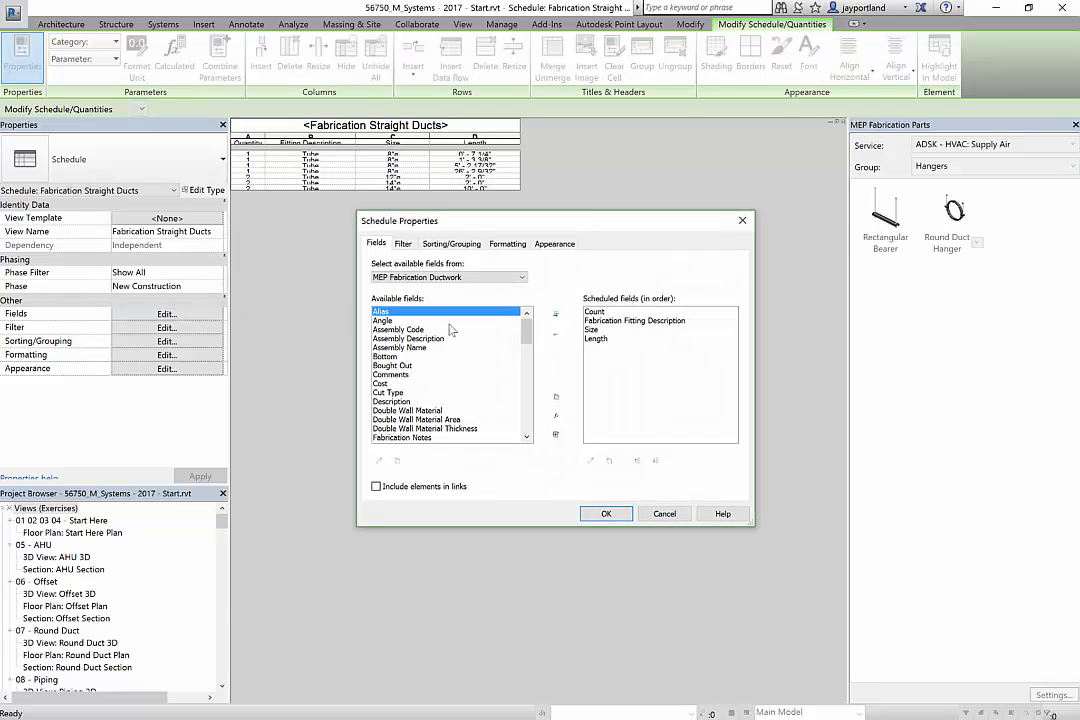
{"action": "mouse_move", "coordinate": [527, 330]}
{"action": "left_mouse_down"}
{"action": "mouse_move", "coordinate": [528, 348]}
{"action": "mouse_move", "coordinate": [527, 326]}
{"action": "left_mouse_up"}
{"action": "left_click", "coordinate": [395, 338]}
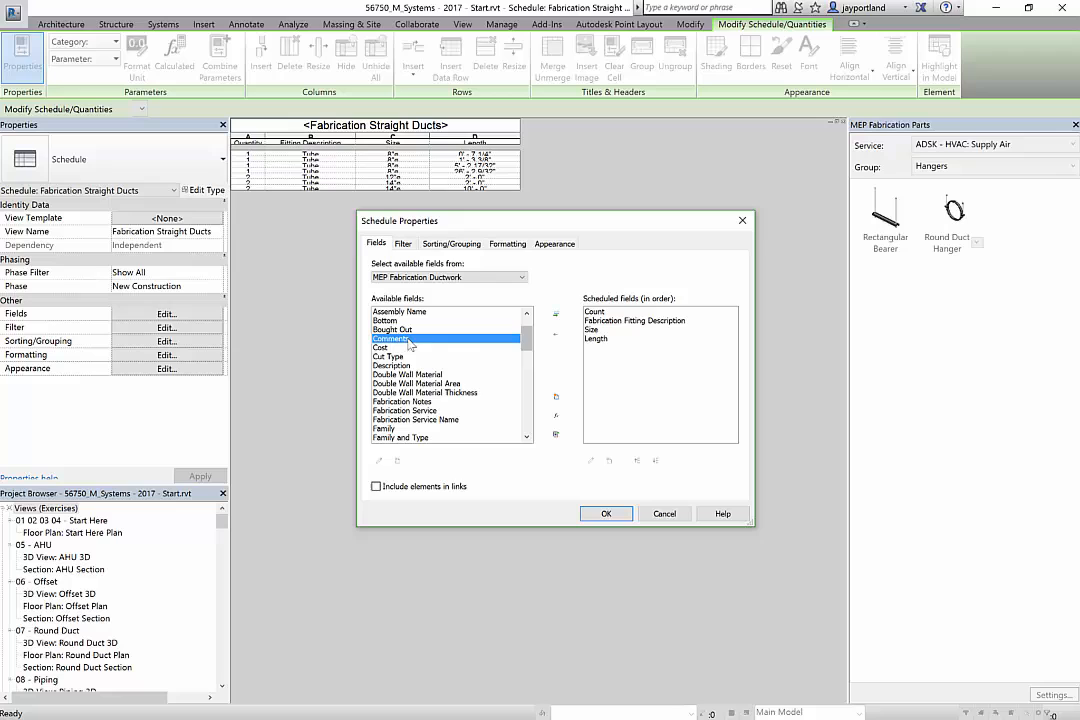
{"action": "left_click", "coordinate": [555, 316]}
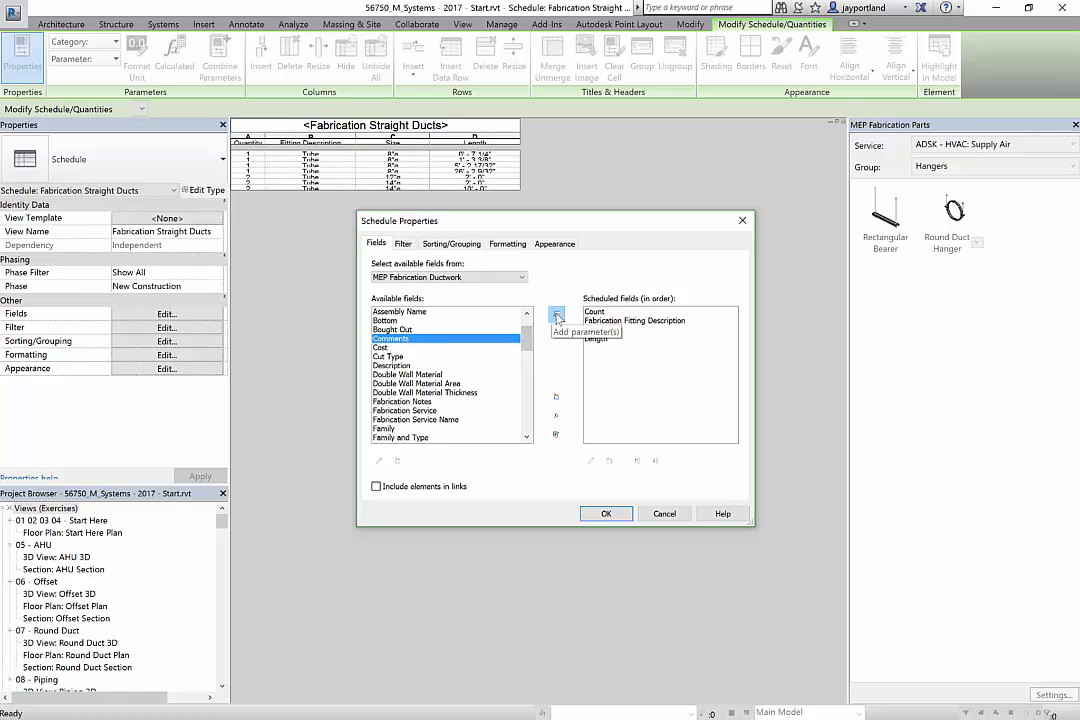
{"action": "left_click", "coordinate": [606, 514]}
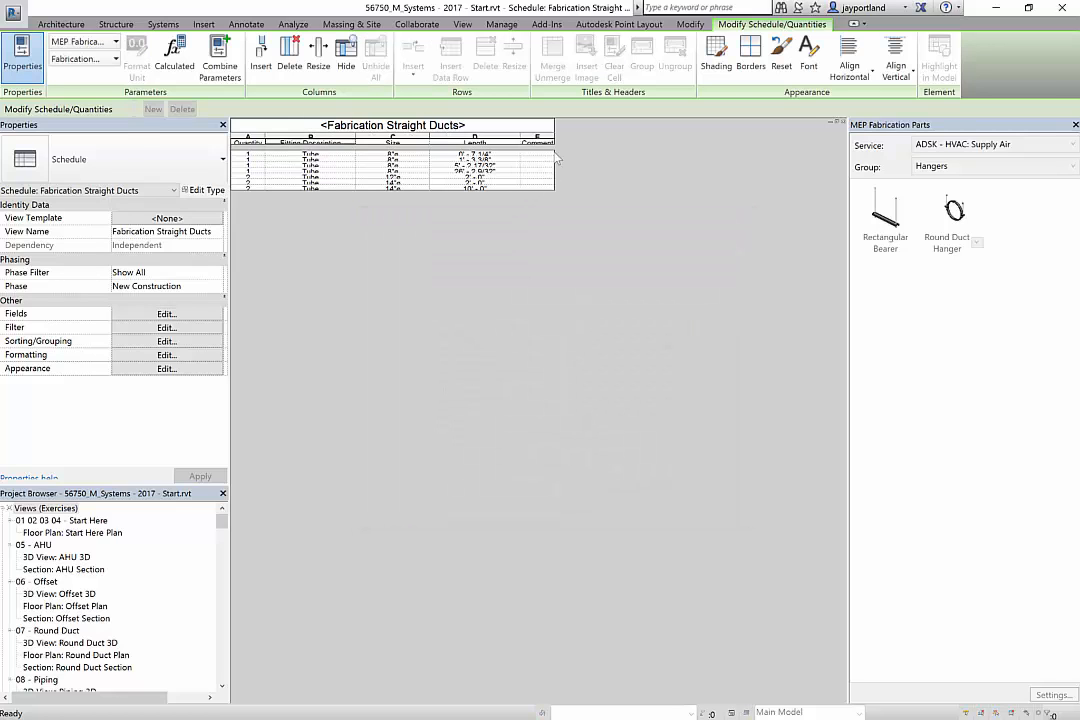
Step: Enter "Straight Duct" as the comment for the first Tube row of the schedule
{"action": "left_click", "coordinate": [243, 155]}
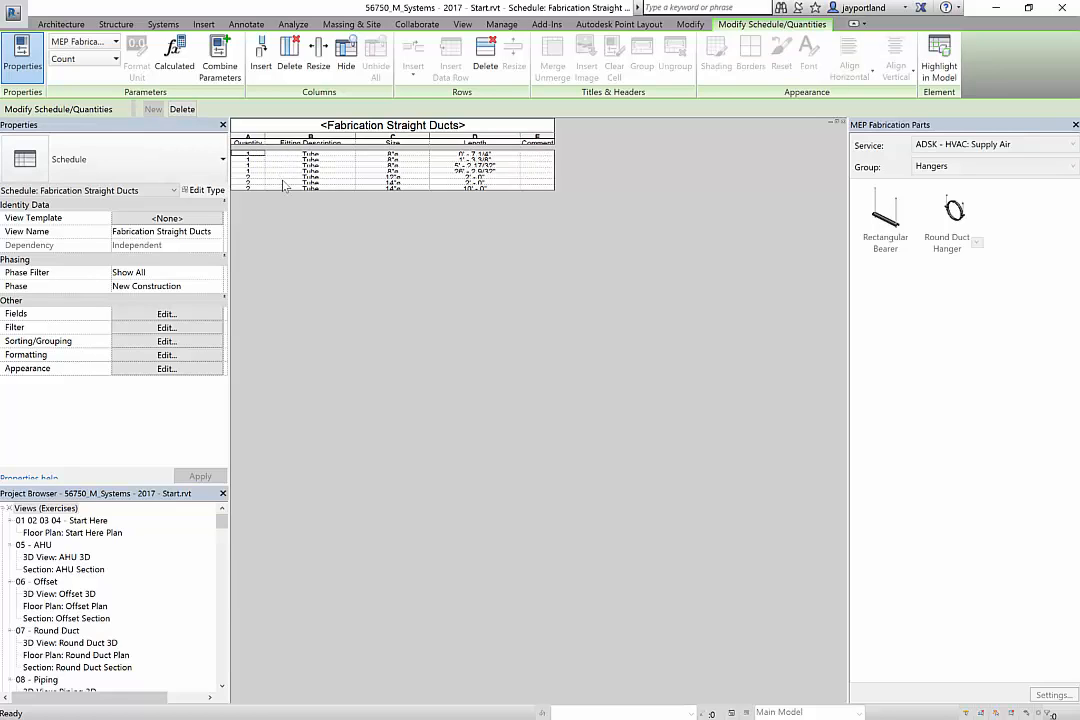
{"action": "left_click", "coordinate": [541, 155]}
{"action": "type", "text": "St"}
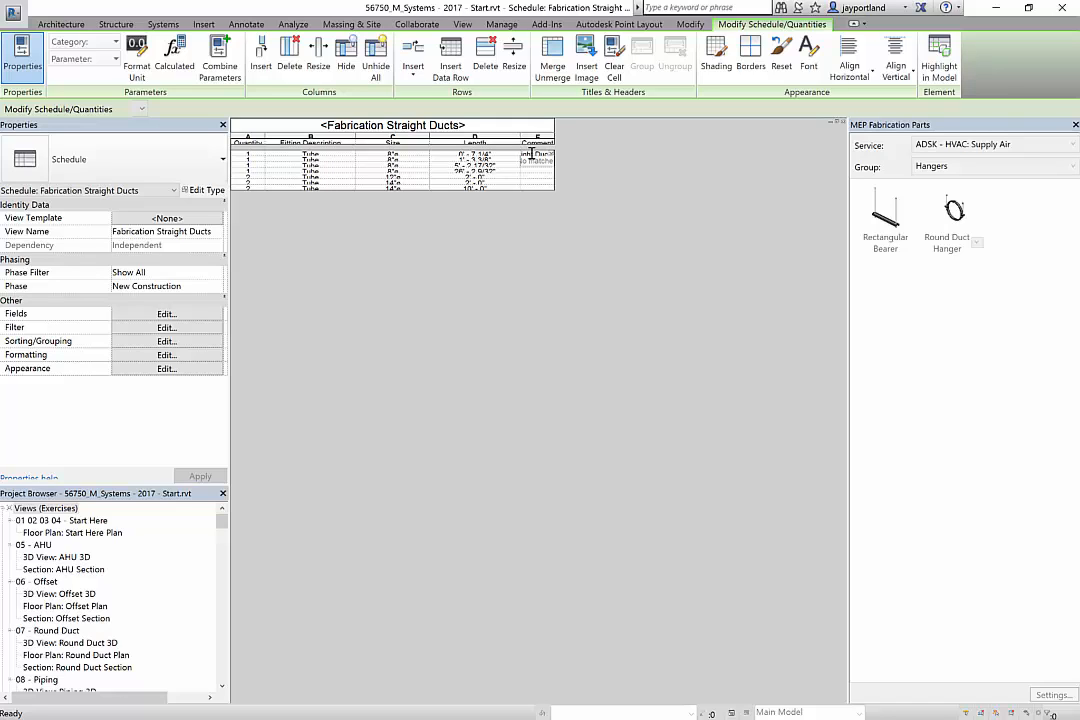
{"action": "key", "text": "Return"}
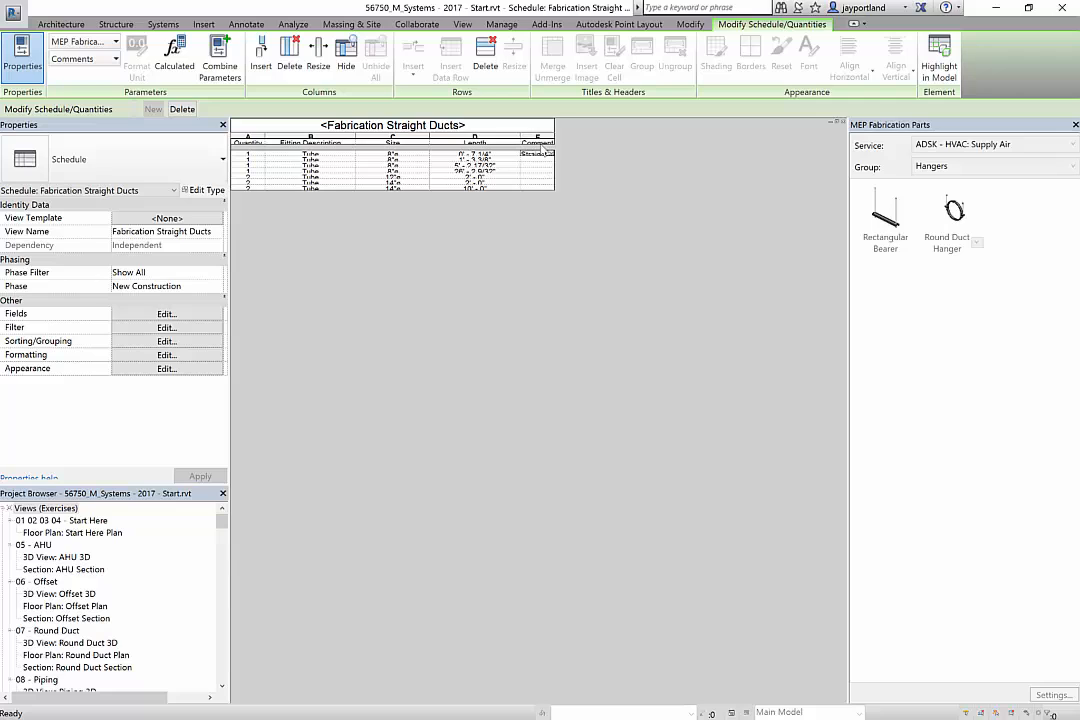
Step: Widen the Comments column to fit its text and check the existing comment choices for the second Tube row
{"action": "left_click_drag", "start_coordinate": [553, 134], "coordinate": [586, 136]}
{"action": "left_click", "coordinate": [584, 159]}
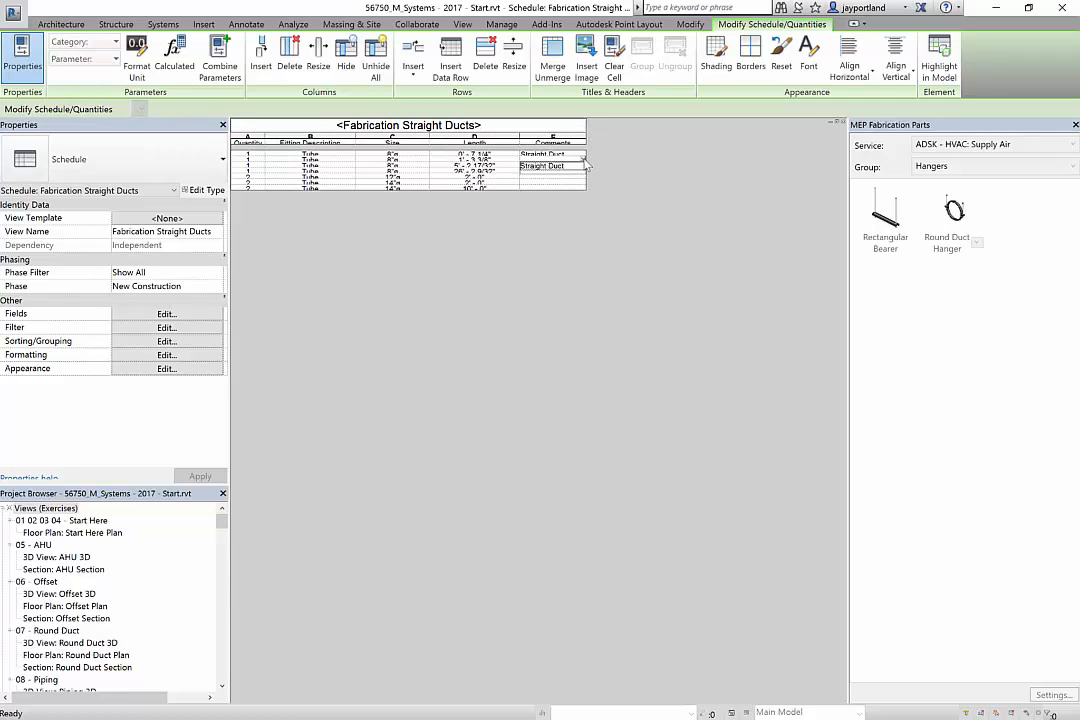
{"action": "left_click", "coordinate": [600, 170]}
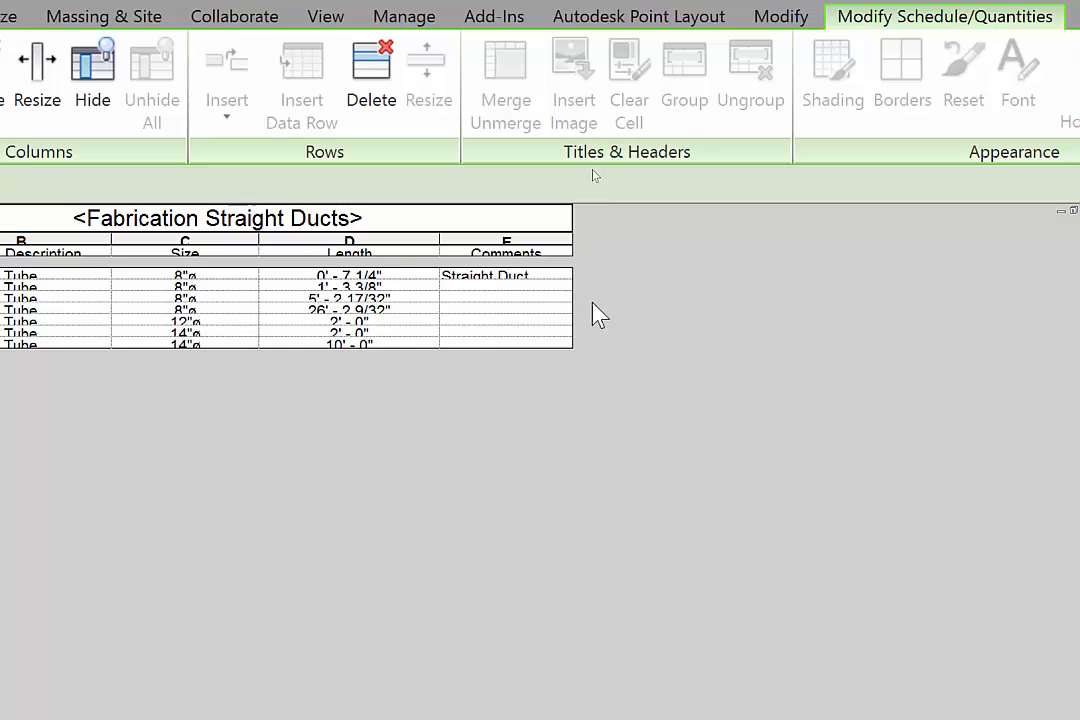
Step: Set the comment of the remaining three 8" Tube rows to the existing "Straight Duct" choice
{"action": "left_click", "coordinate": [569, 285]}
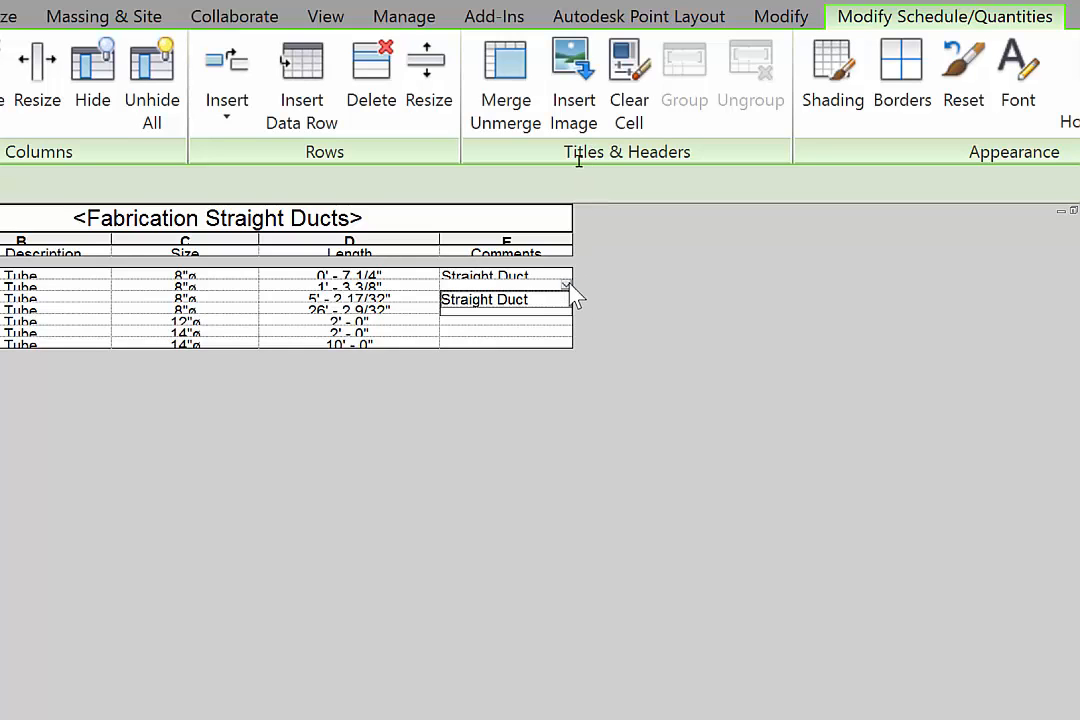
{"action": "left_click", "coordinate": [528, 298]}
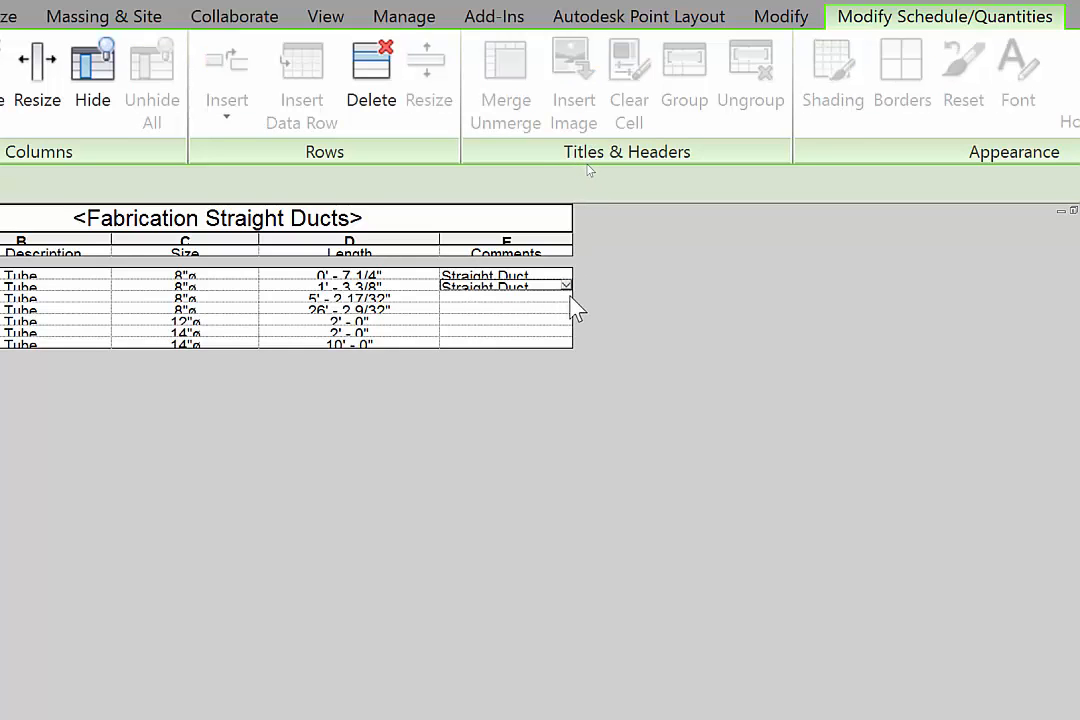
{"action": "left_click", "coordinate": [568, 296]}
{"action": "left_click", "coordinate": [568, 296]}
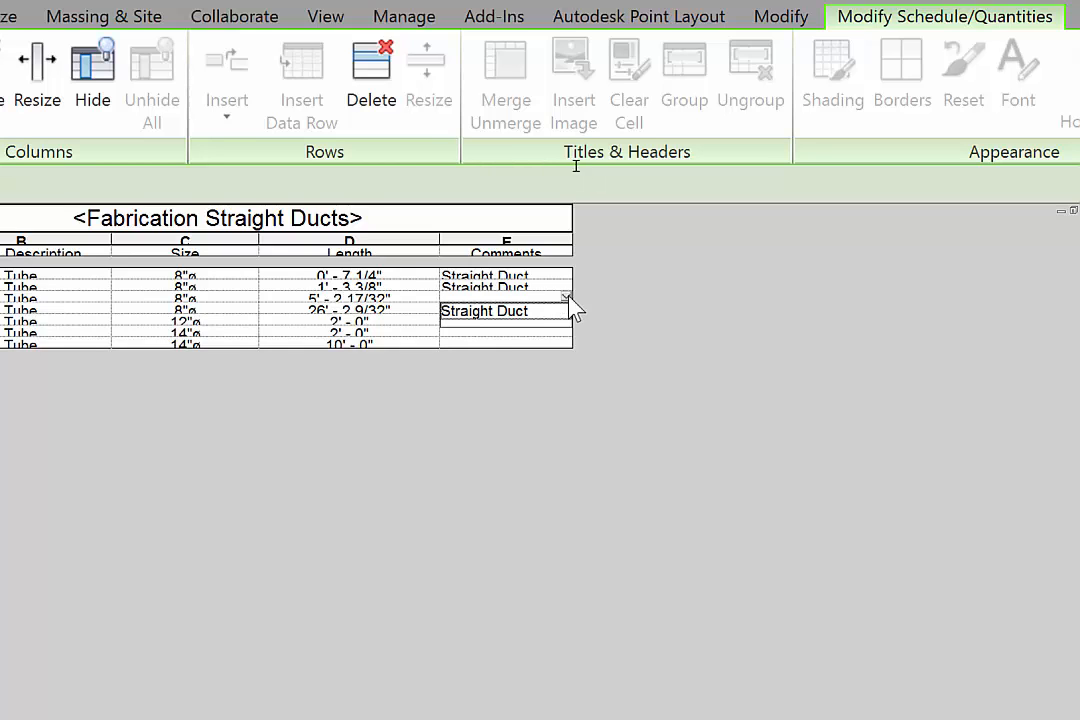
{"action": "left_click", "coordinate": [531, 311]}
{"action": "left_click", "coordinate": [566, 308]}
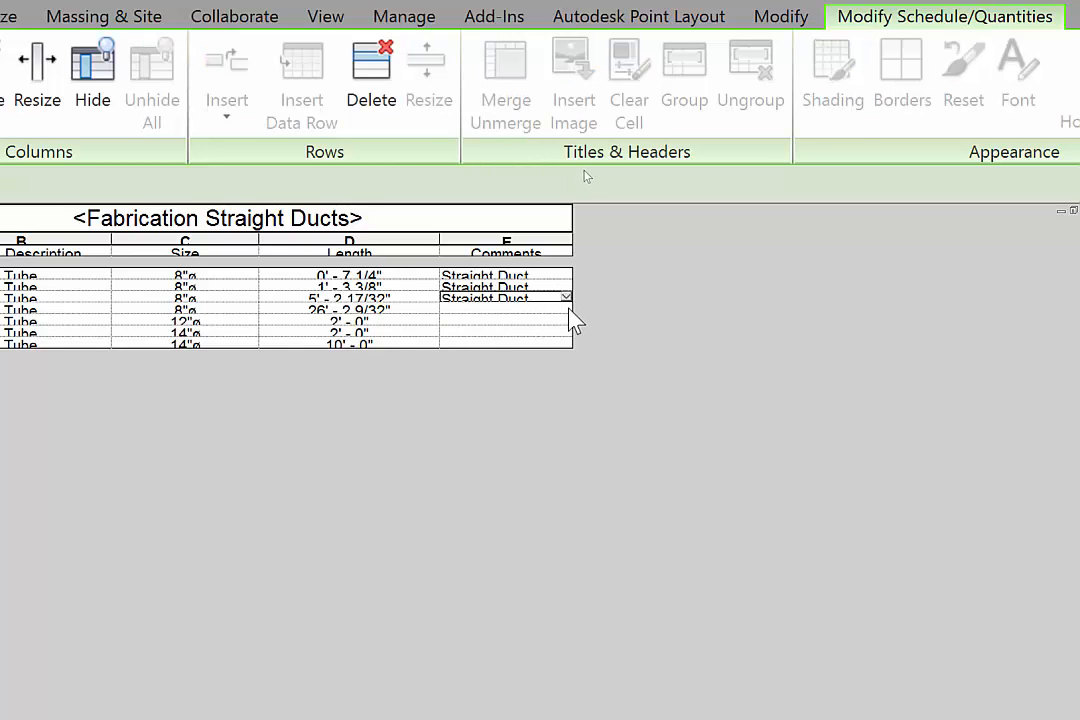
{"action": "left_click", "coordinate": [566, 308]}
{"action": "left_click", "coordinate": [533, 322]}
Step: Set the comment of the 12" and both 14" Tube rows to "Straight Duct"
{"action": "left_click", "coordinate": [566, 322]}
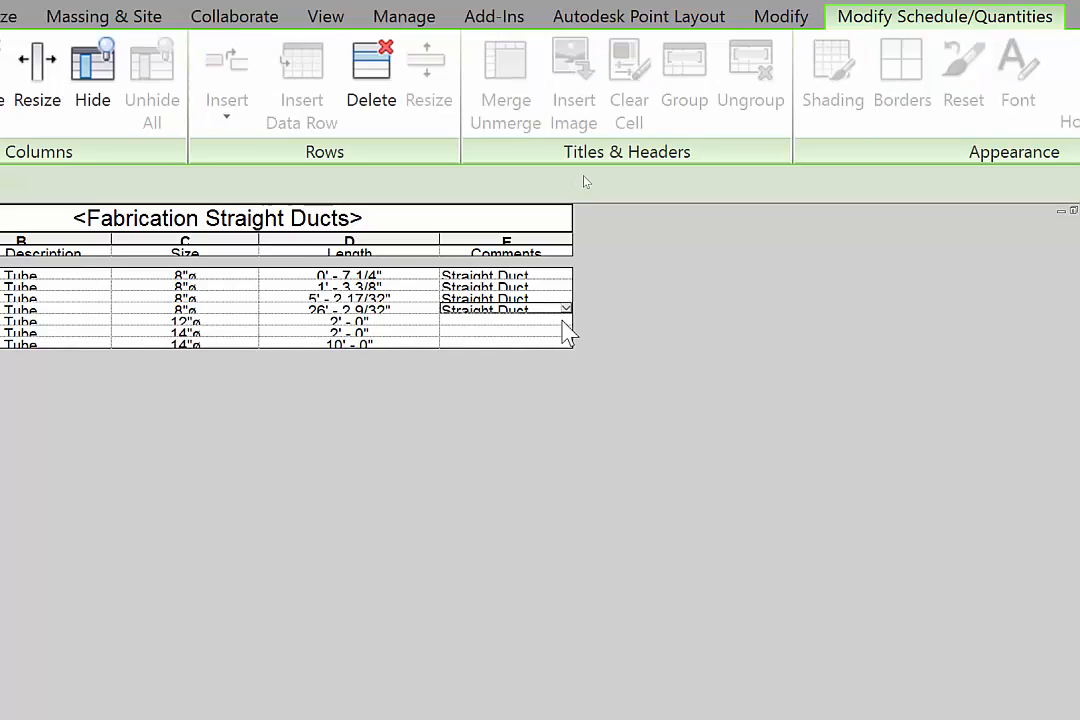
{"action": "left_click", "coordinate": [566, 322]}
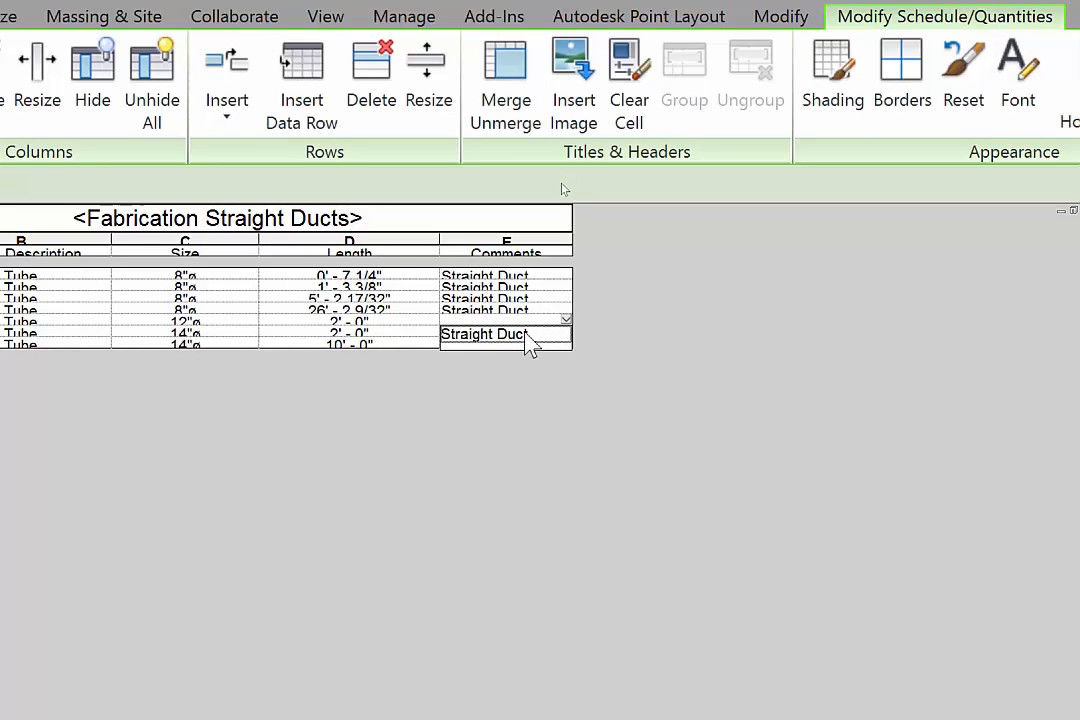
{"action": "left_click", "coordinate": [527, 334]}
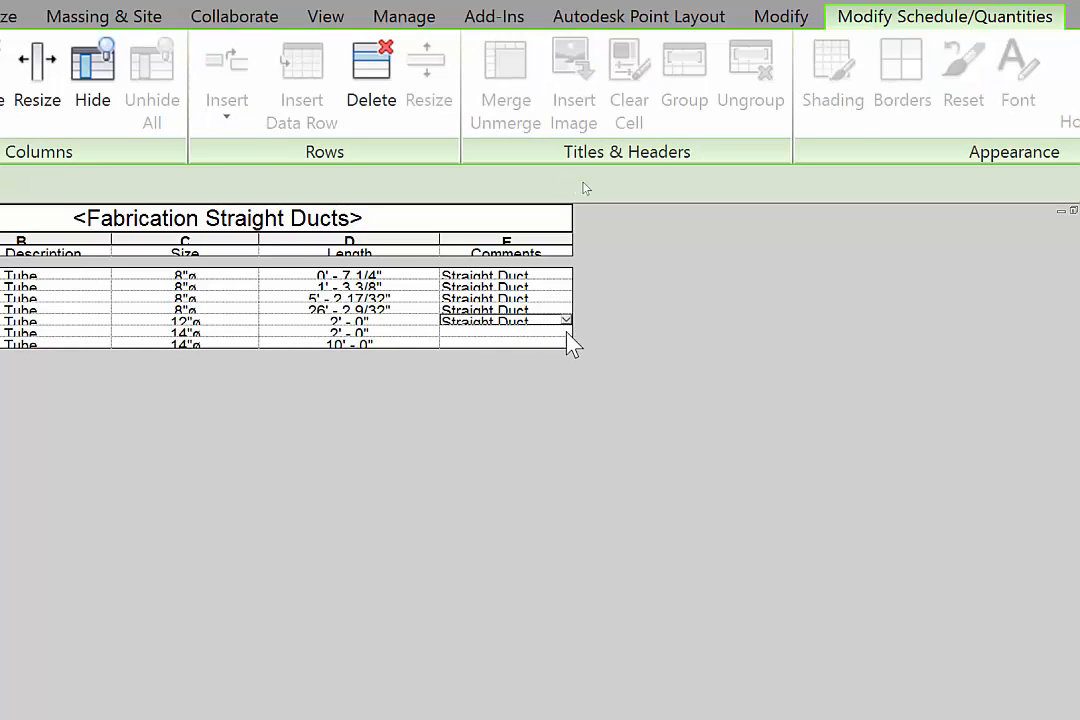
{"action": "left_click", "coordinate": [566, 333]}
{"action": "left_click", "coordinate": [566, 333]}
{"action": "left_click", "coordinate": [527, 348]}
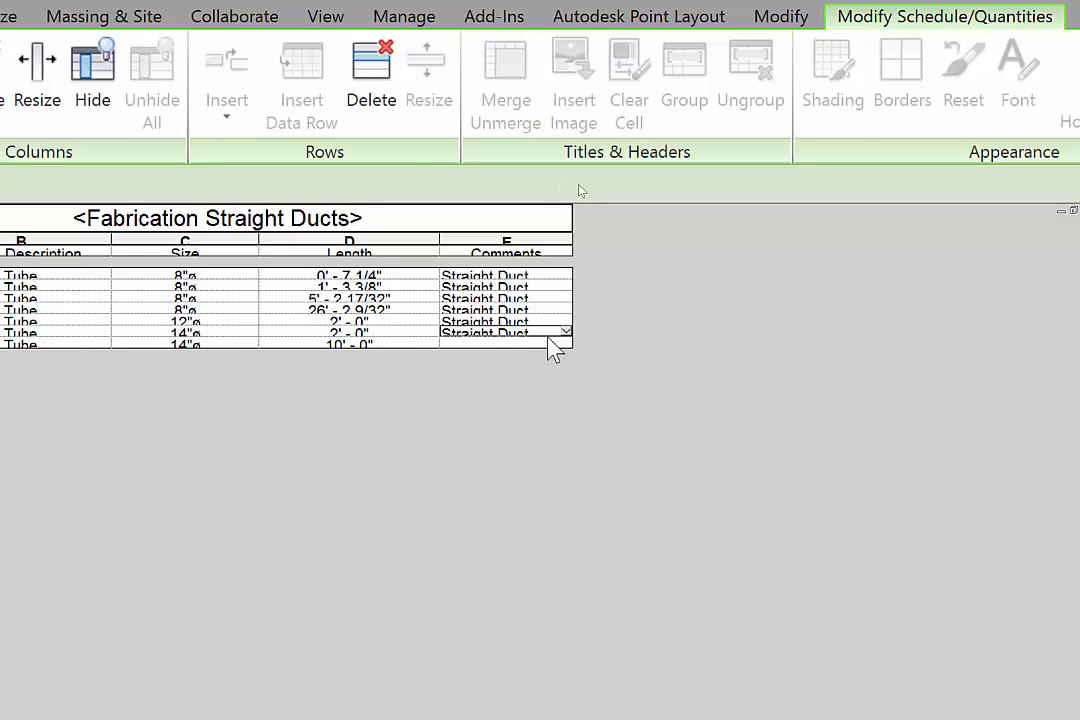
{"action": "left_click", "coordinate": [570, 347]}
{"action": "left_click", "coordinate": [566, 343]}
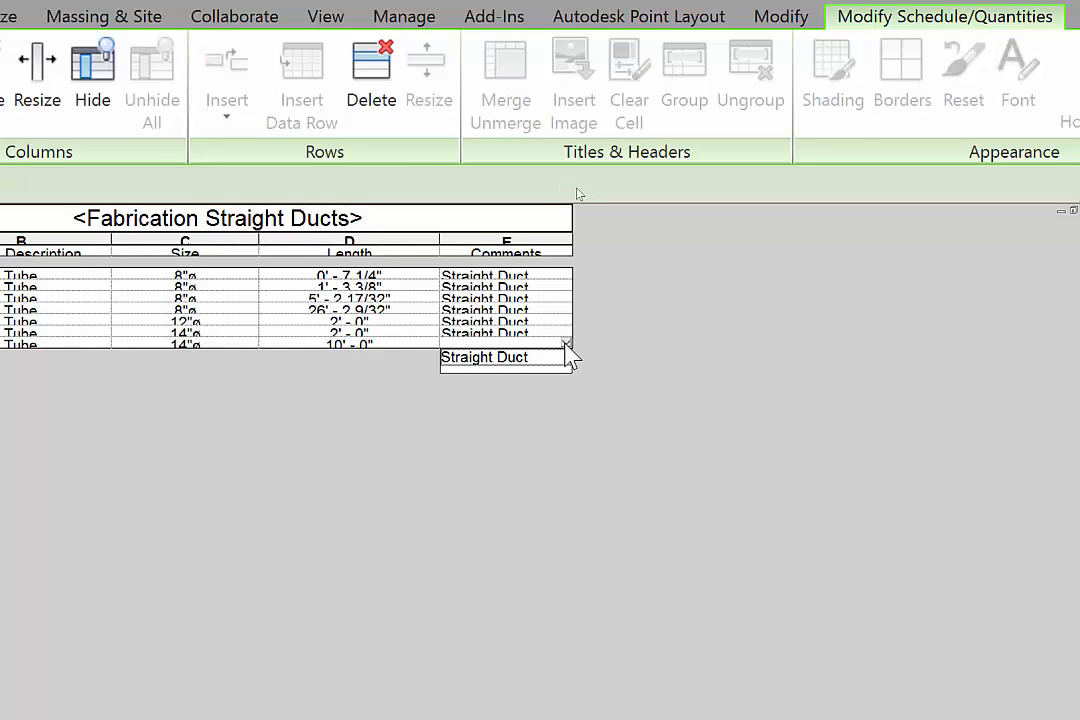
{"action": "left_click", "coordinate": [519, 362]}
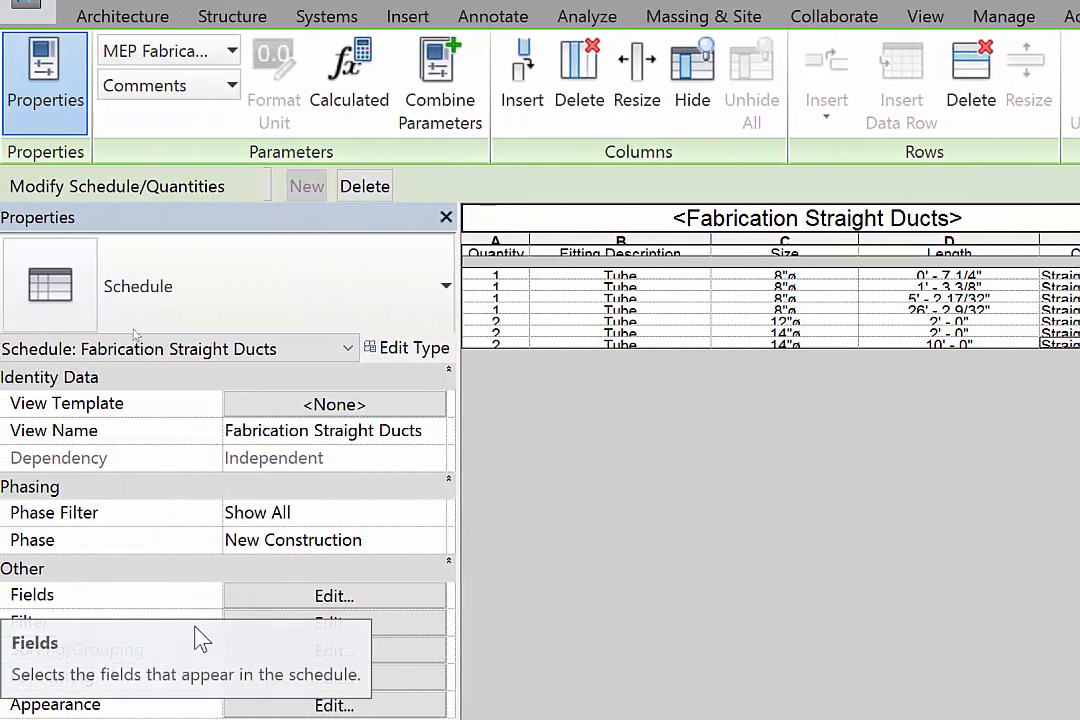
Step: Change the schedule filter so that Fabrication Fitting Description contains "Straight"
{"action": "left_click", "coordinate": [382, 637]}
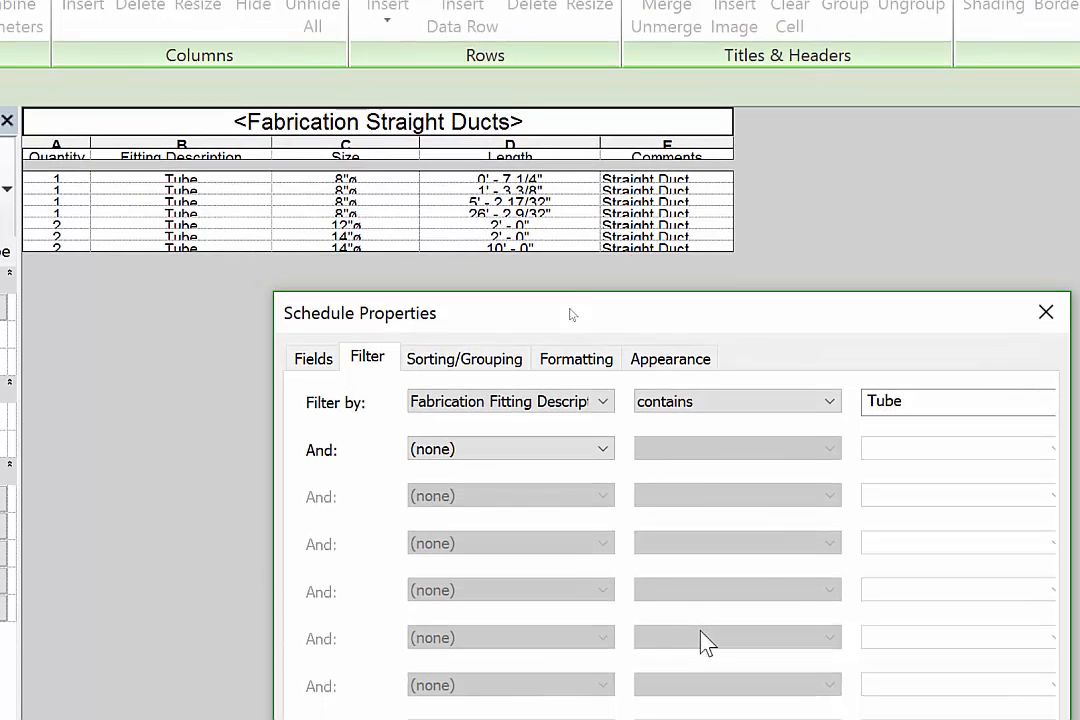
{"action": "left_click", "coordinate": [915, 401]}
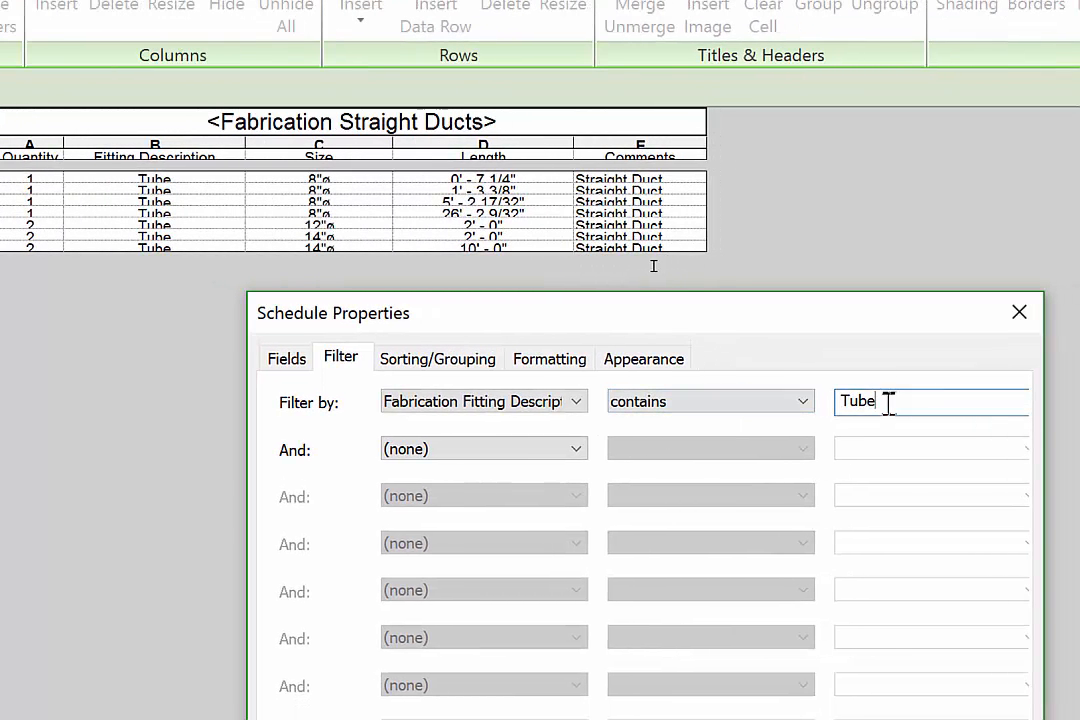
{"action": "left_click_drag", "start_coordinate": [888, 401], "coordinate": [812, 403]}
{"action": "type", "text": "S"}
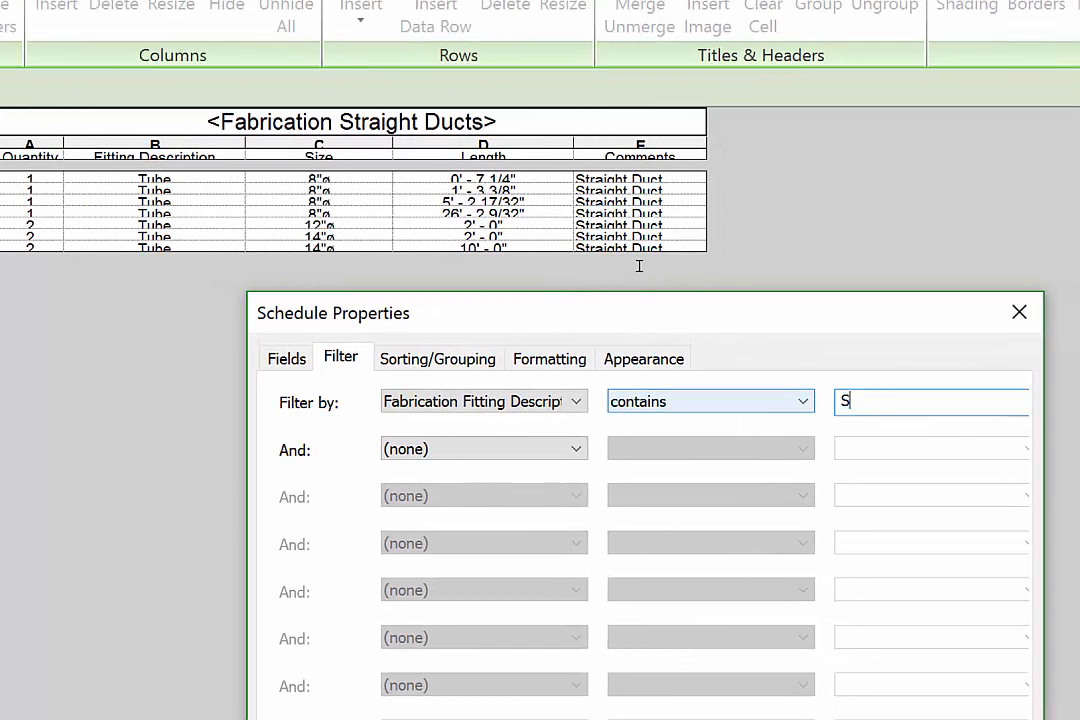
{"action": "type", "text": "traight"}
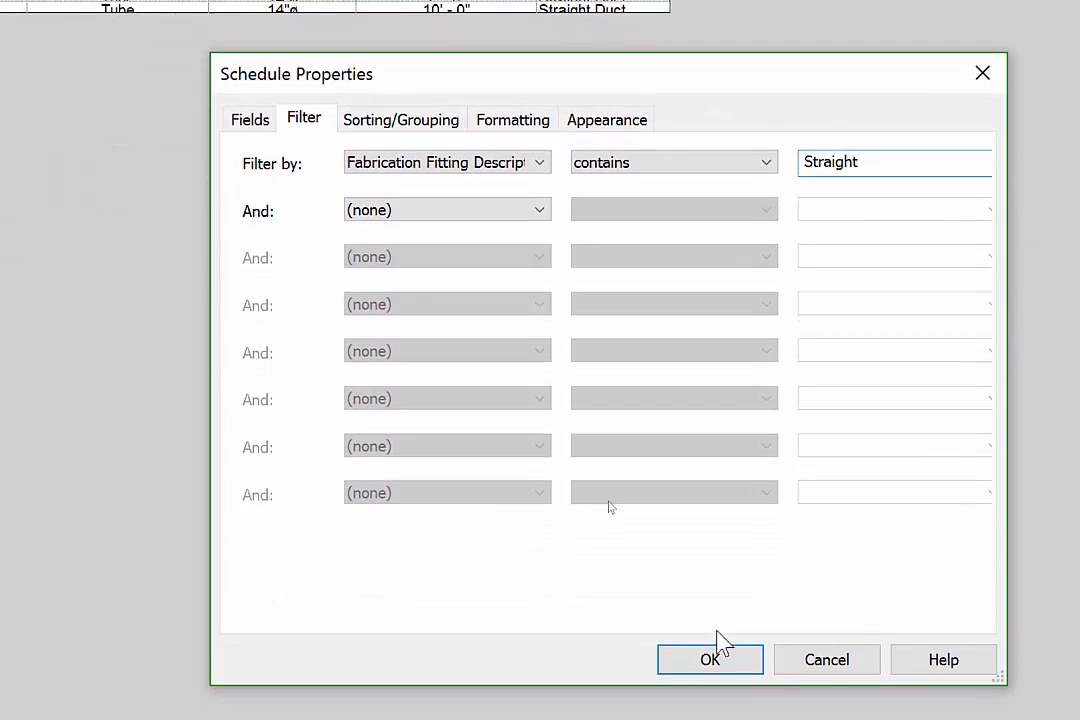
{"action": "left_click", "coordinate": [708, 636]}
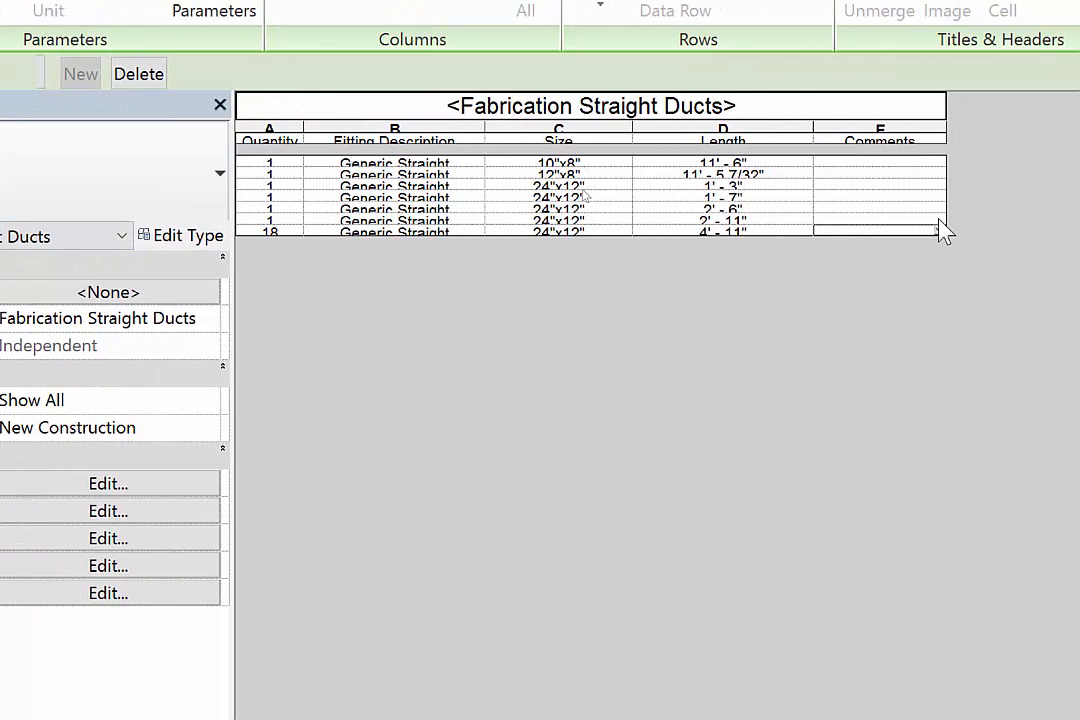
Step: Set the comment of the 10"x8" and 12"x8" Generic Straight rows to "Straight Duct"
{"action": "left_click", "coordinate": [936, 163]}
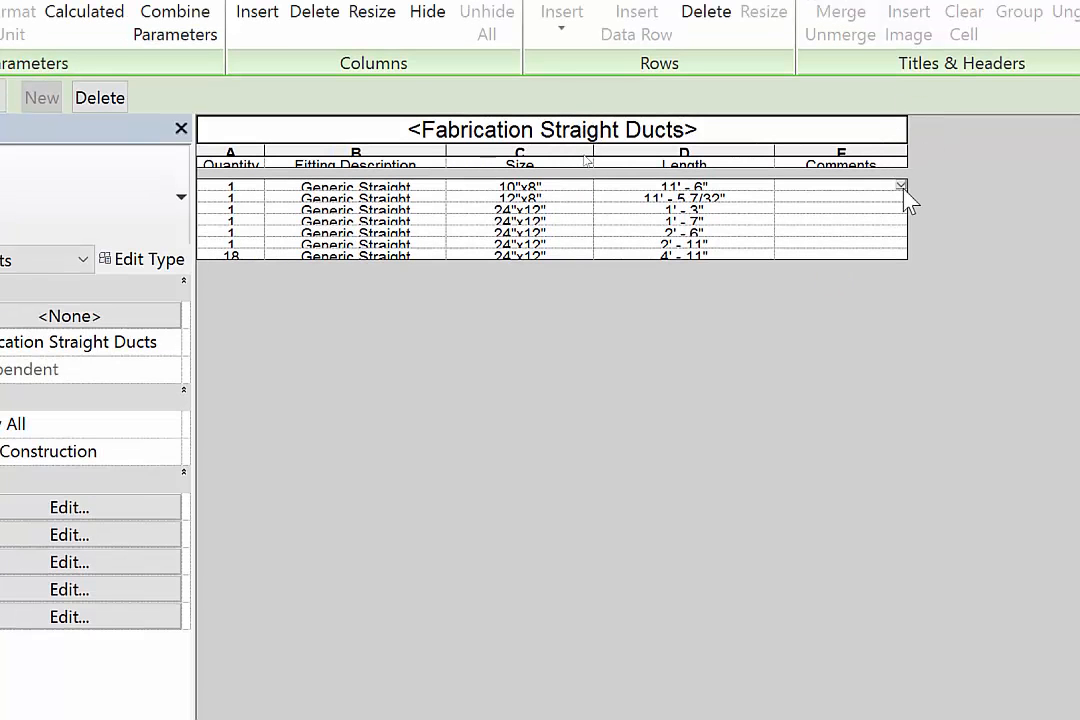
{"action": "left_click", "coordinate": [901, 187]}
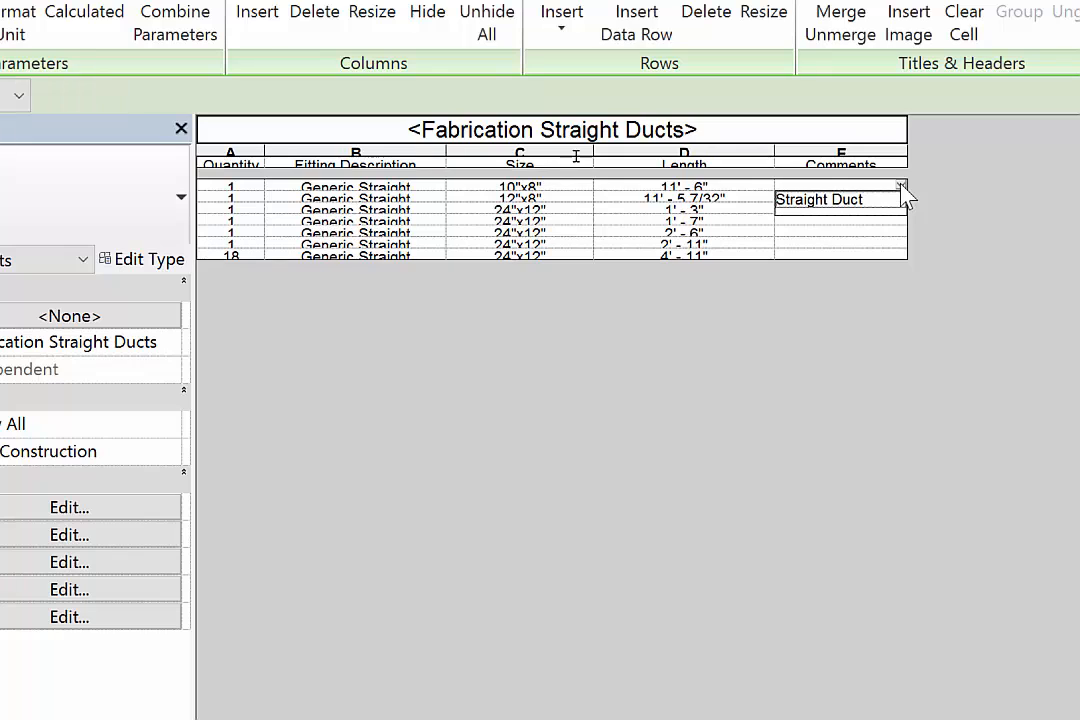
{"action": "left_click", "coordinate": [881, 211]}
{"action": "left_click", "coordinate": [900, 199]}
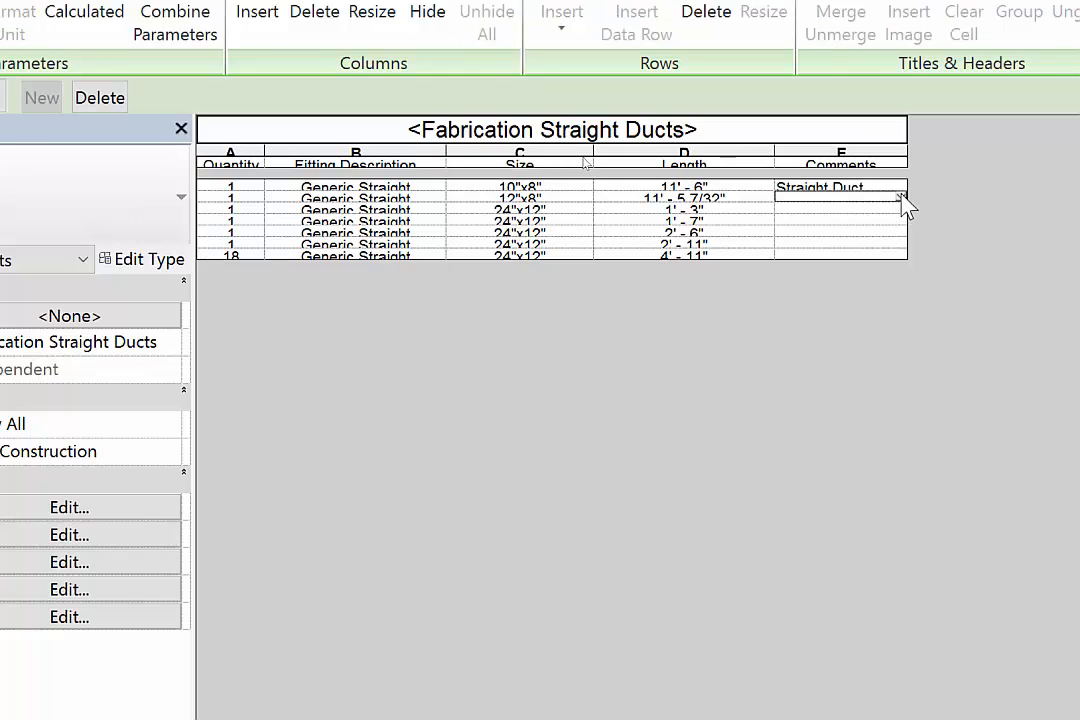
{"action": "left_click", "coordinate": [902, 197]}
{"action": "left_click", "coordinate": [885, 204]}
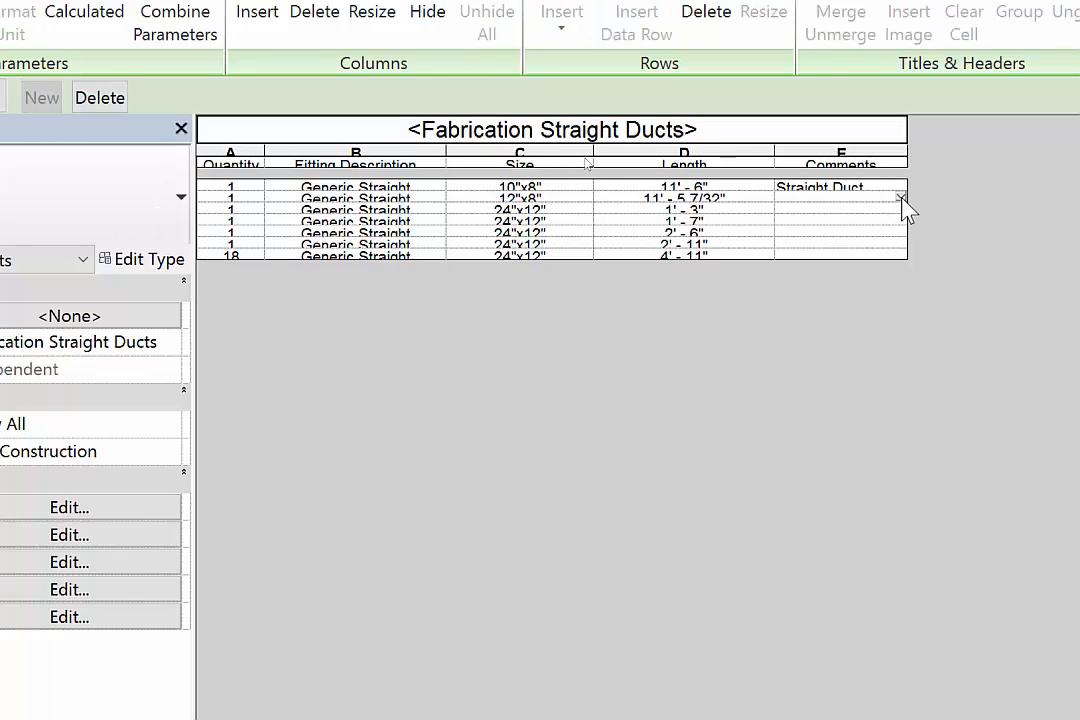
{"action": "left_click", "coordinate": [901, 197]}
{"action": "left_click", "coordinate": [860, 215]}
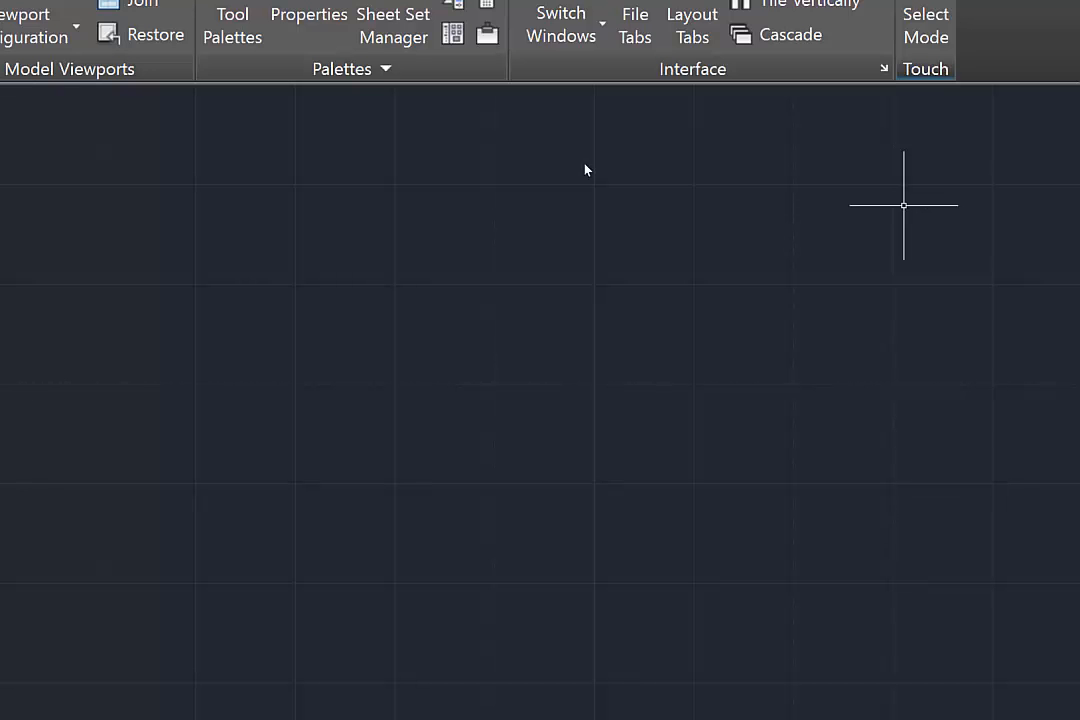
Step: Switch back to Revit and set the comment of the first two 24"x12" Generic Straight rows to "Straight Duct"
{"action": "key", "text": "alt+Tab"}
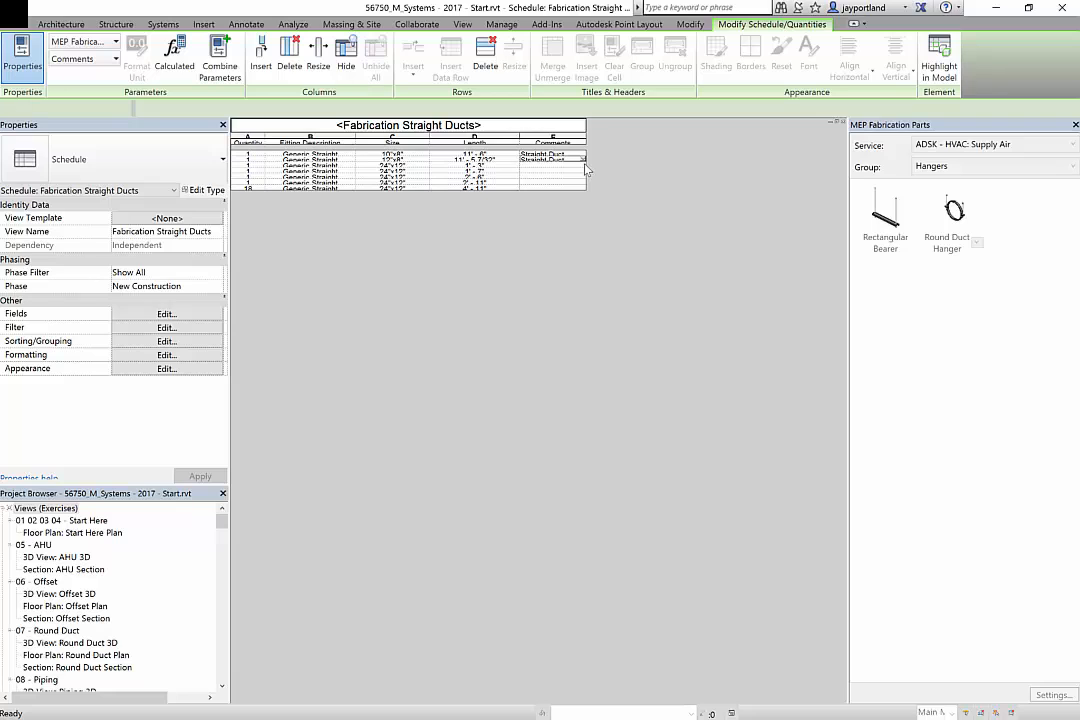
{"action": "left_click", "coordinate": [585, 165]}
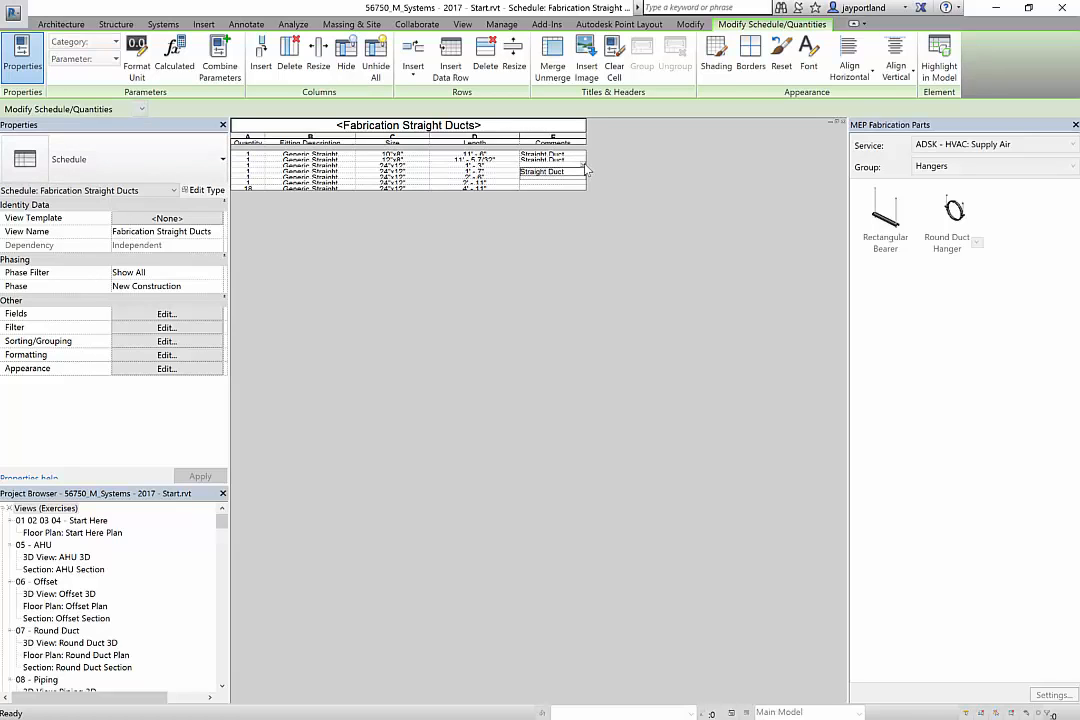
{"action": "left_click", "coordinate": [621, 171]}
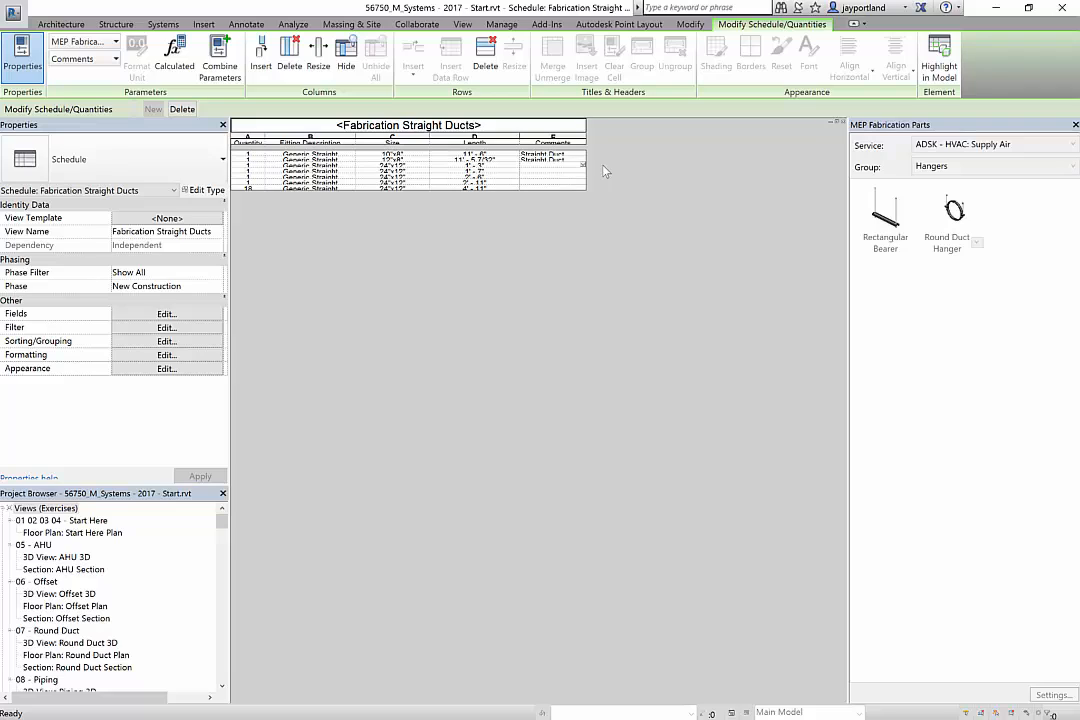
{"action": "type", "text": "Straight Duct"}
{"action": "left_click", "coordinate": [565, 177]}
{"action": "type", "text": "Straight Duct"}
{"action": "left_click", "coordinate": [566, 178]}
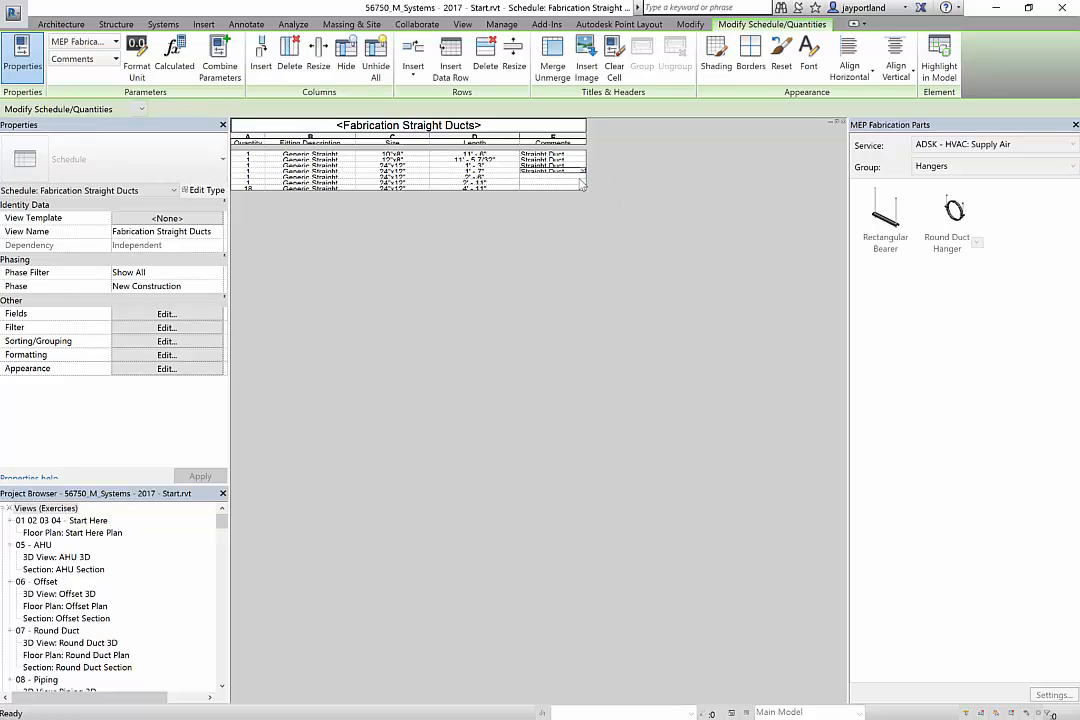
Step: Set the comment of the last three 24"x12" Generic Straight rows to "Straight Duct"
{"action": "left_click", "coordinate": [581, 177]}
{"action": "left_click", "coordinate": [582, 177]}
{"action": "left_click", "coordinate": [568, 184]}
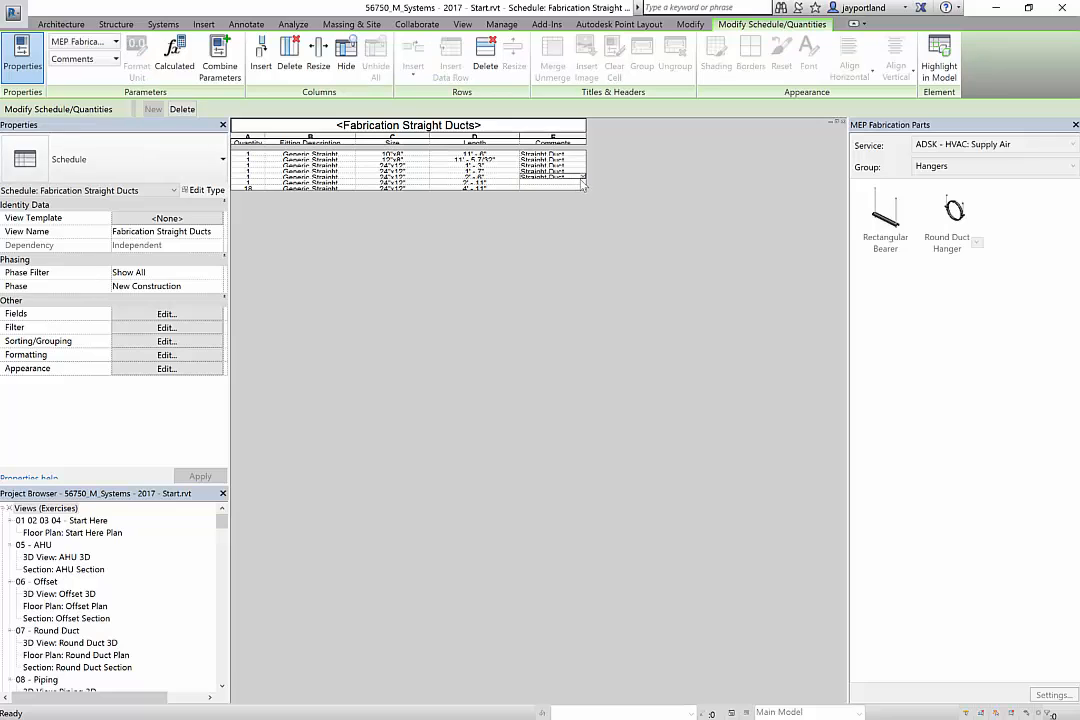
{"action": "left_click", "coordinate": [583, 183]}
{"action": "left_click", "coordinate": [583, 183]}
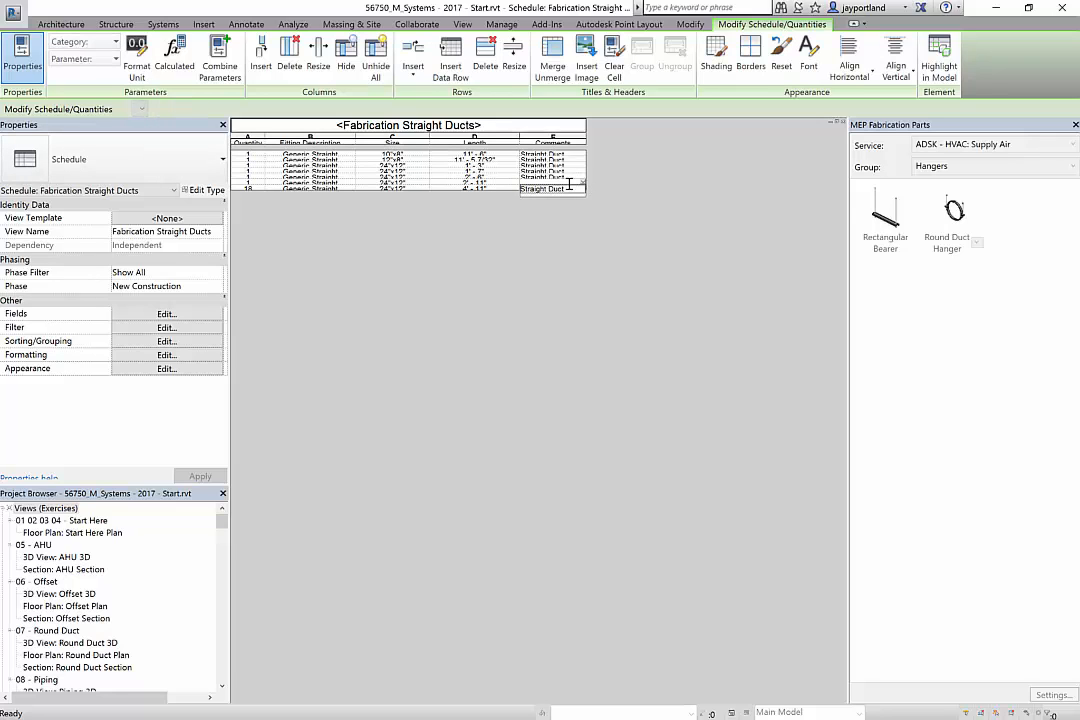
{"action": "left_click", "coordinate": [567, 190]}
{"action": "left_click", "coordinate": [583, 188]}
{"action": "left_click", "coordinate": [583, 188]}
{"action": "left_click", "coordinate": [567, 196]}
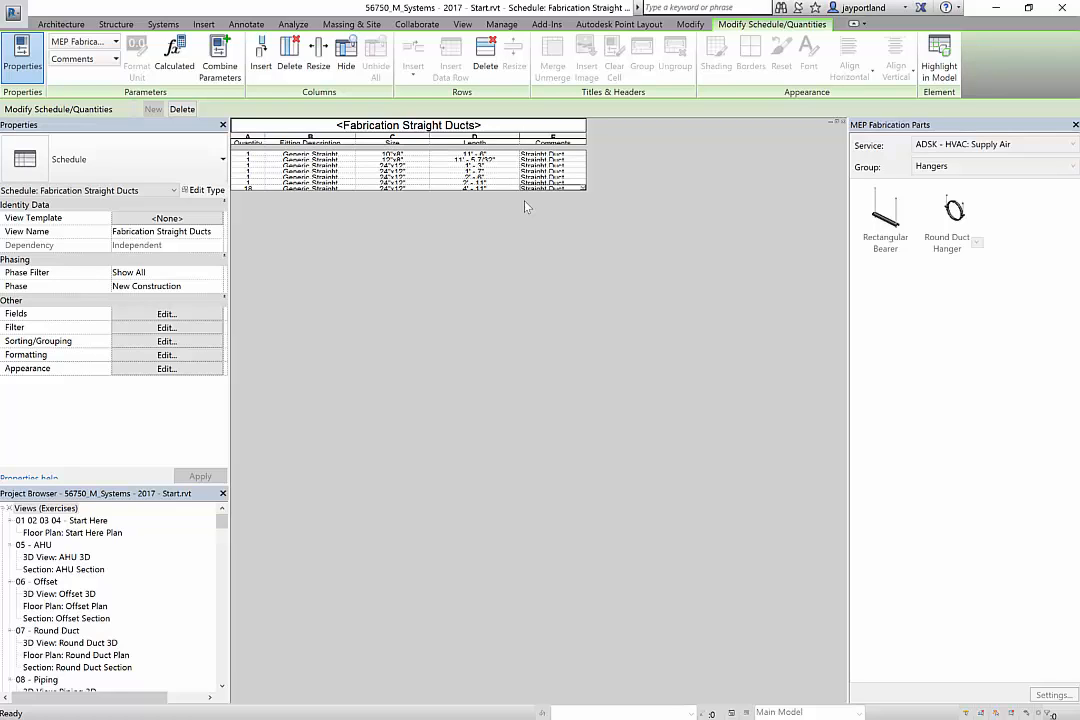
Step: Remove the fitting description filter from the schedule by setting its filter field to (none)
{"action": "left_click", "coordinate": [166, 313]}
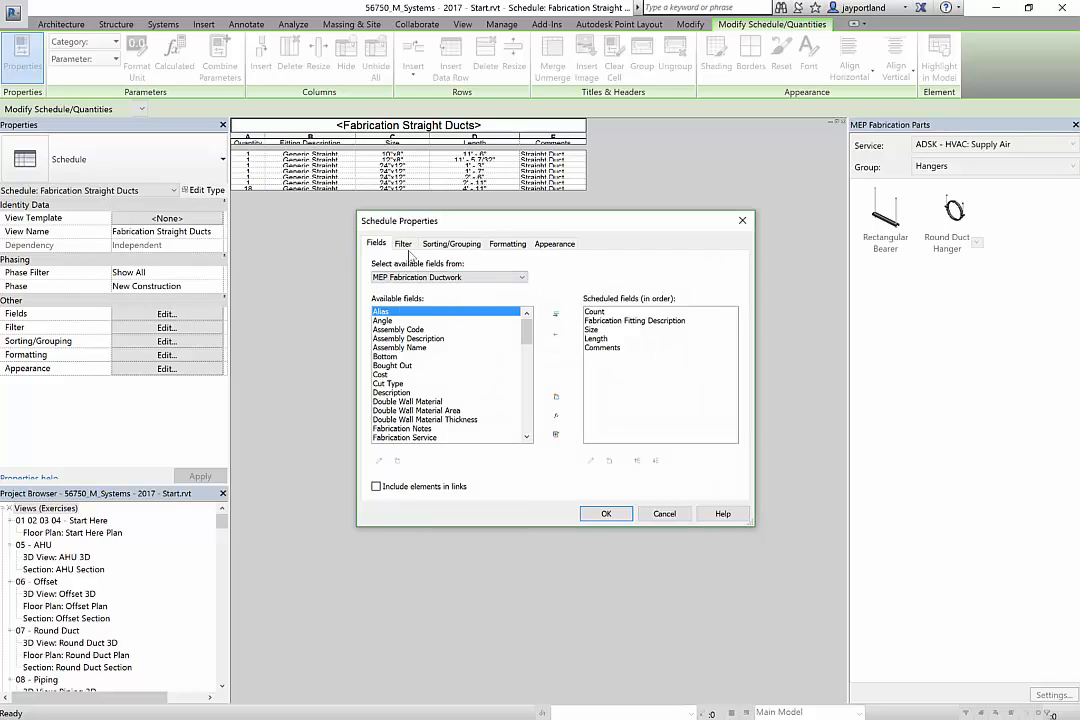
{"action": "left_click", "coordinate": [403, 244]}
{"action": "left_click", "coordinate": [515, 266]}
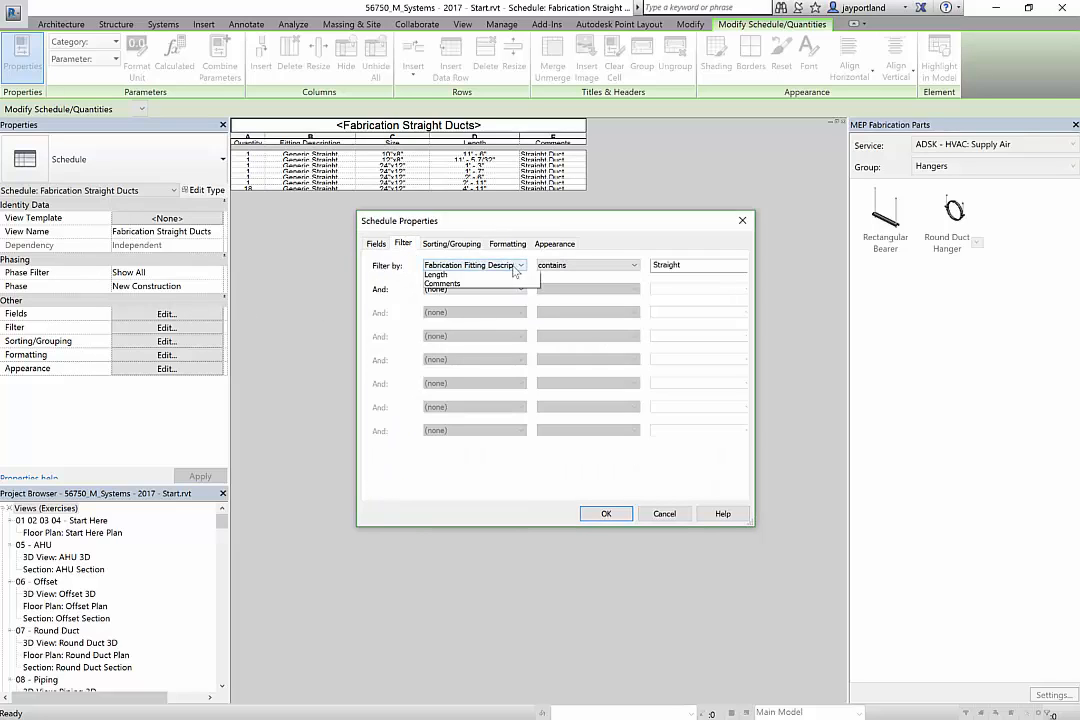
{"action": "left_click", "coordinate": [477, 278]}
{"action": "left_click", "coordinate": [605, 513]}
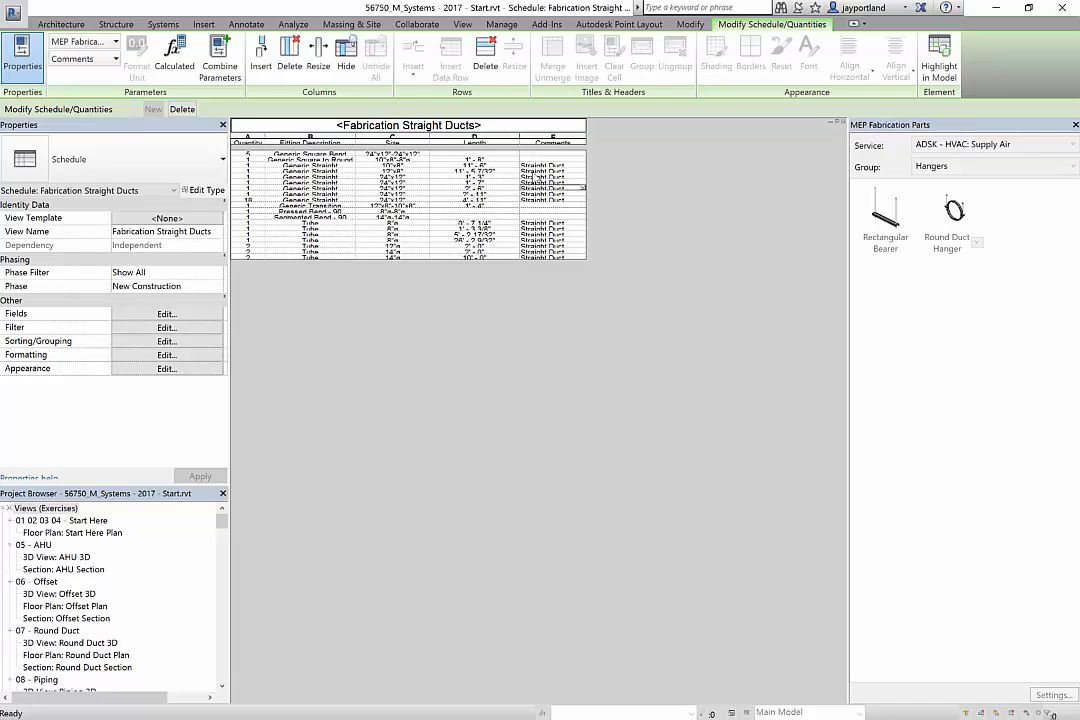
Step: Filter the schedule to rows whose Comments field equals "Straight Duct"
{"action": "left_click", "coordinate": [170, 329]}
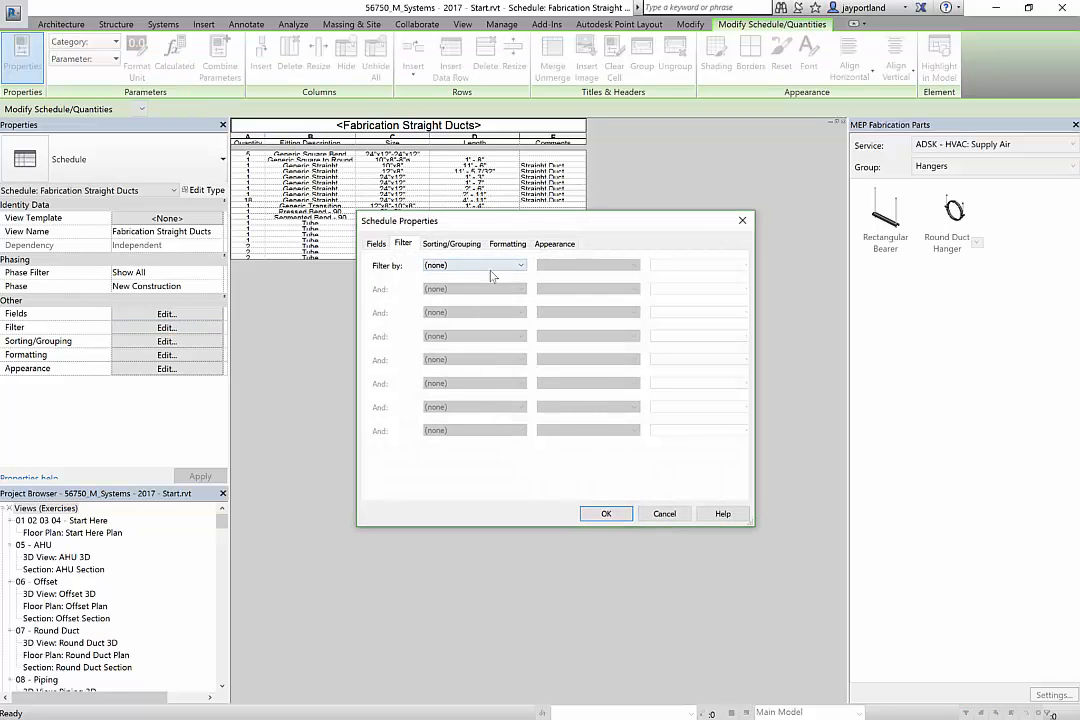
{"action": "left_click", "coordinate": [485, 266]}
{"action": "left_click", "coordinate": [467, 312]}
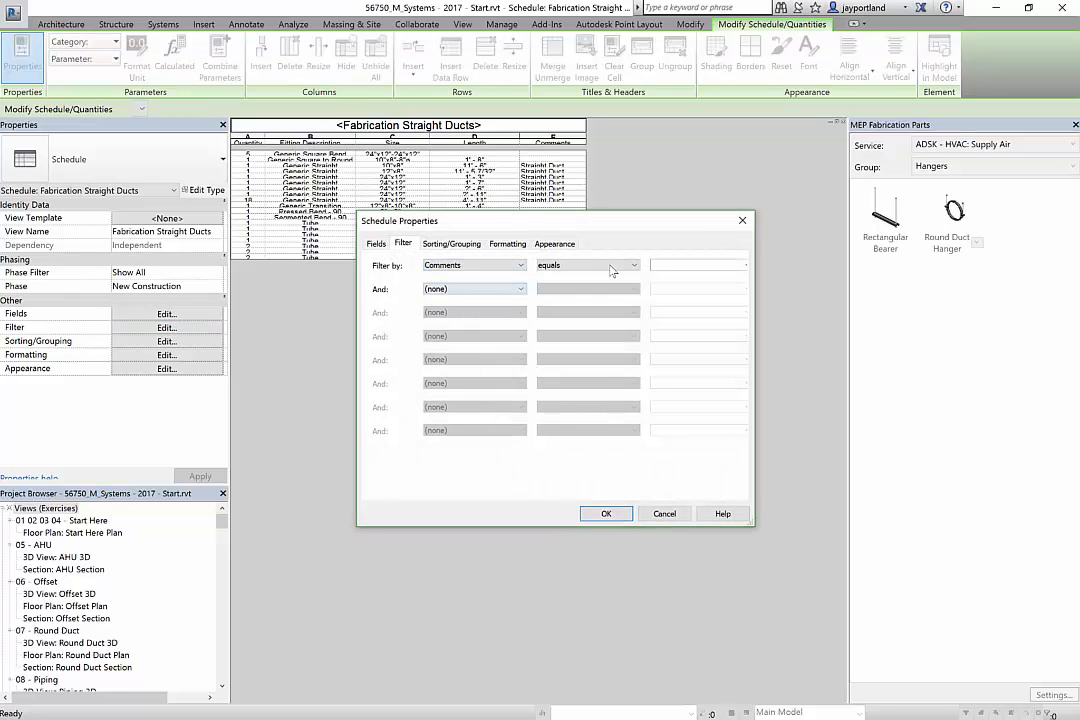
{"action": "left_click", "coordinate": [714, 265]}
{"action": "left_click", "coordinate": [745, 266]}
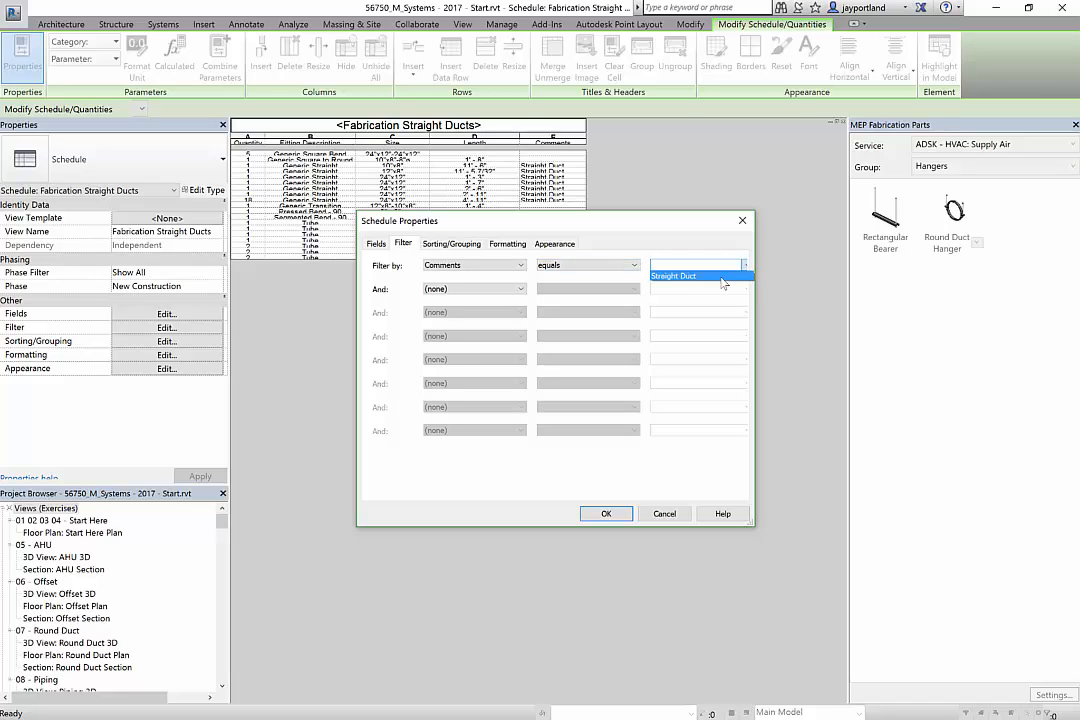
{"action": "left_click", "coordinate": [690, 281]}
{"action": "left_click", "coordinate": [604, 514]}
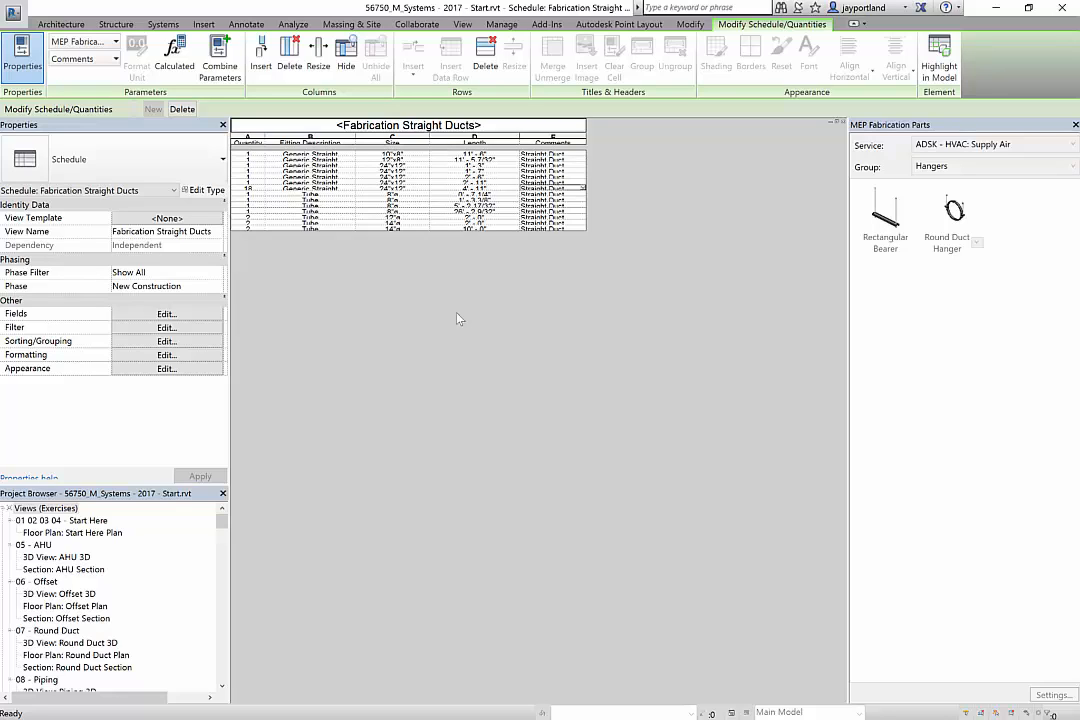
Step: Hide the Comments field in the schedule's formatting settings
{"action": "left_click", "coordinate": [165, 369]}
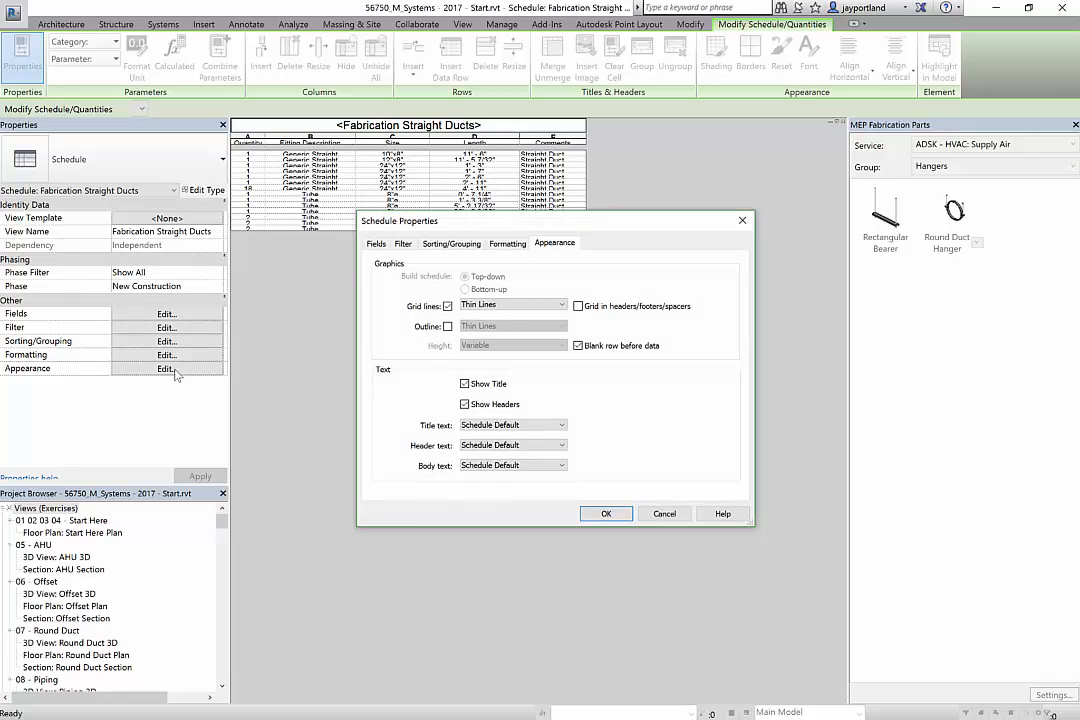
{"action": "left_click", "coordinate": [500, 246]}
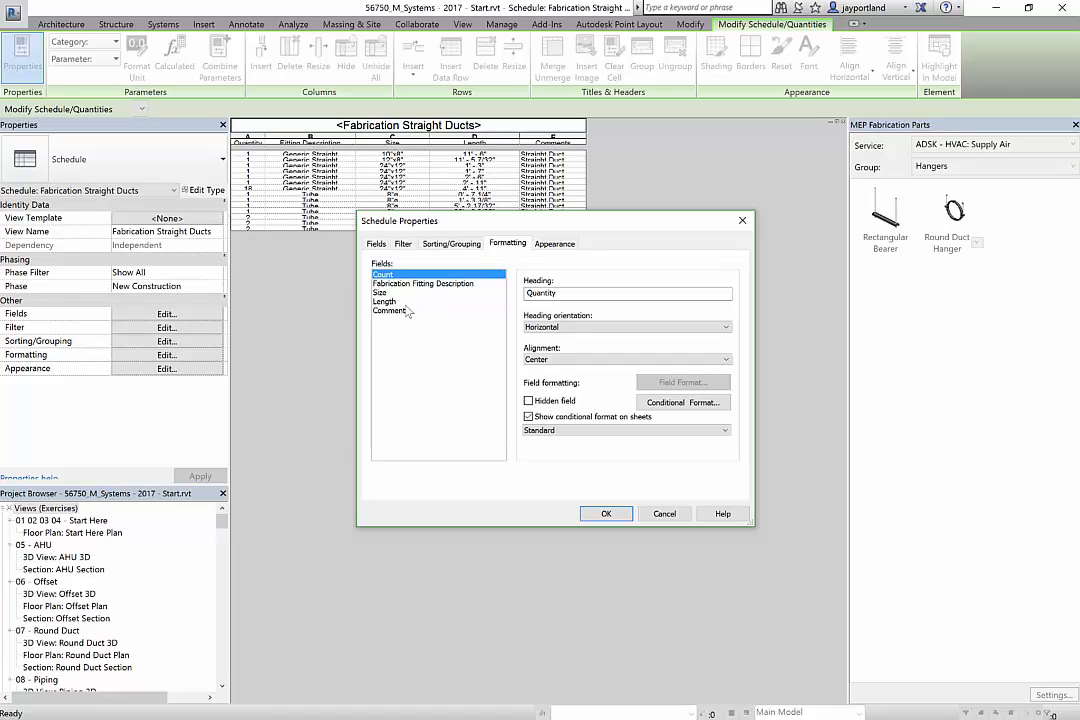
{"action": "left_click", "coordinate": [393, 311]}
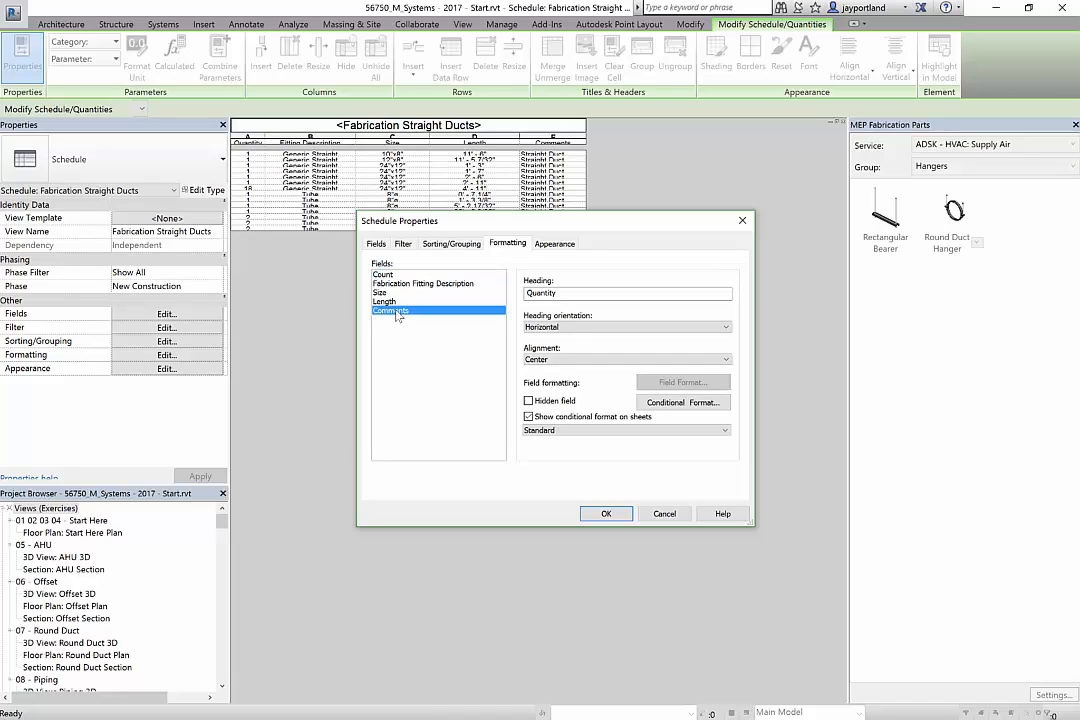
{"action": "left_click", "coordinate": [528, 401]}
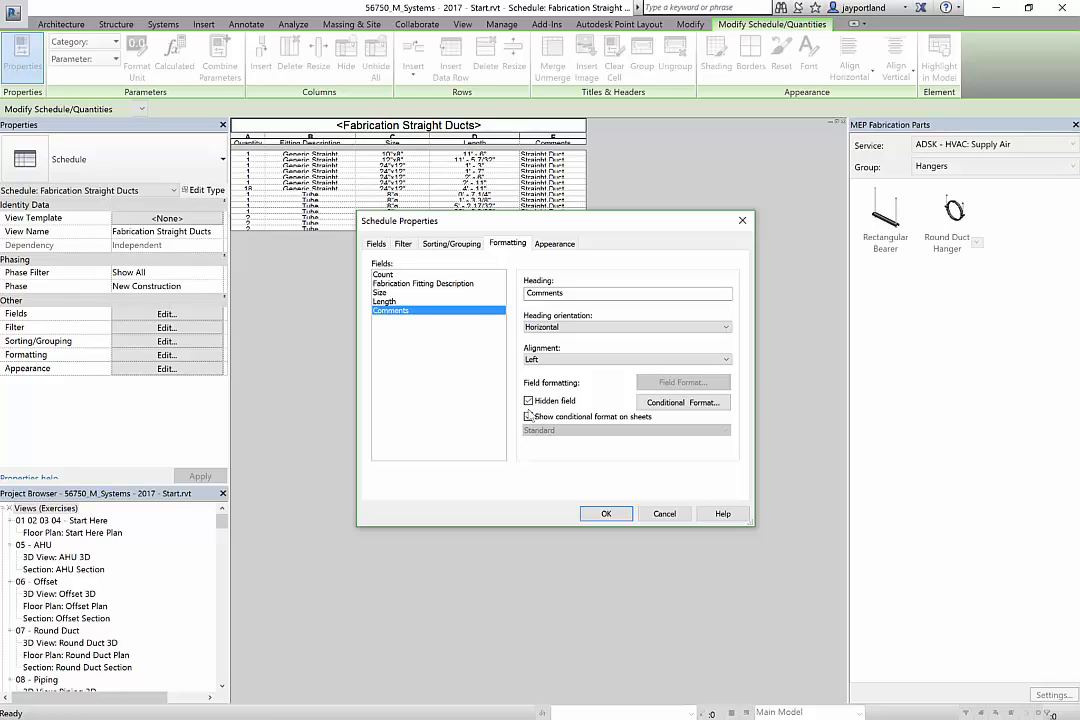
{"action": "left_click", "coordinate": [606, 513]}
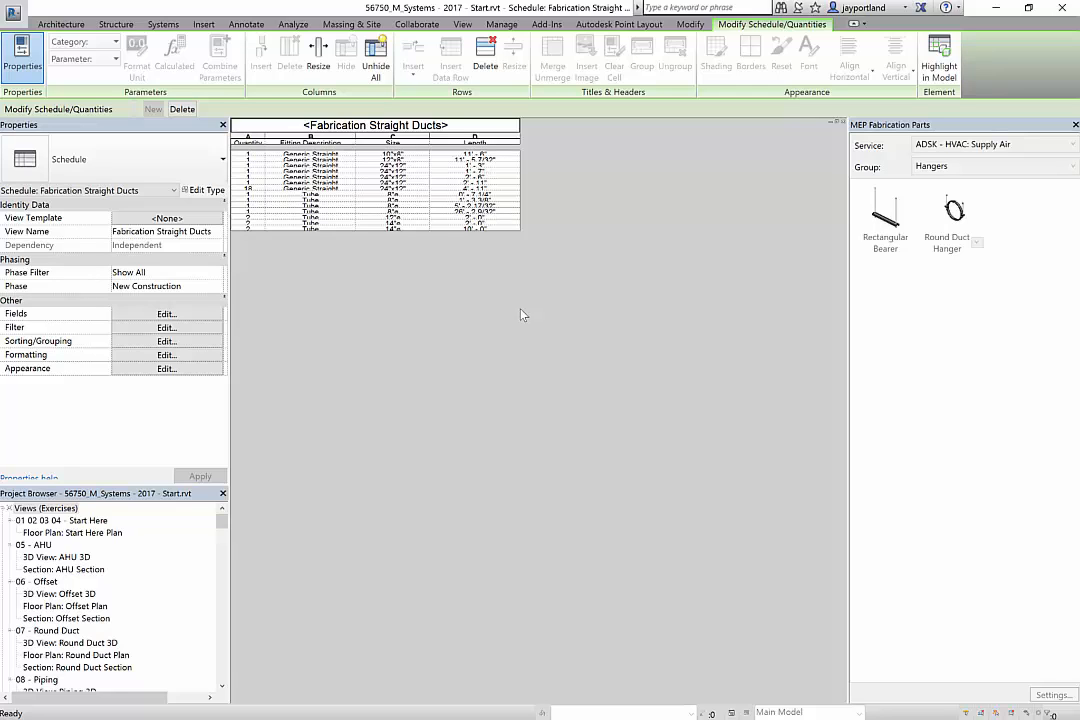
Step: Add the Fabrication Service Name field to the schedule and order it before the Comments field
{"action": "left_click", "coordinate": [190, 314]}
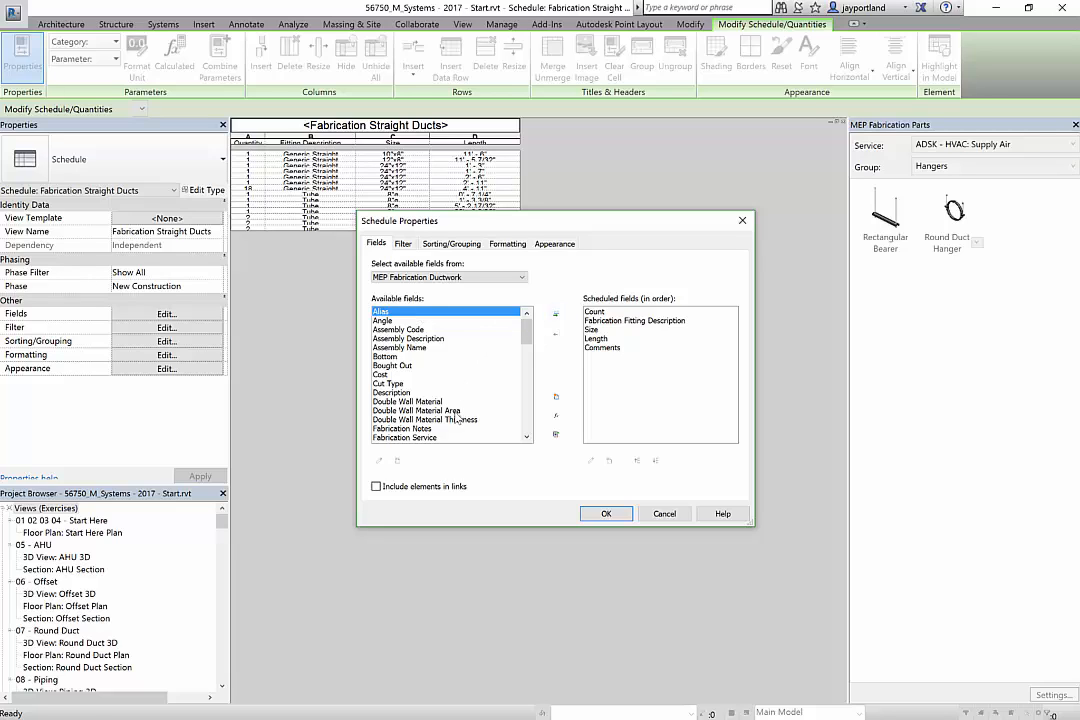
{"action": "left_click_drag", "start_coordinate": [526, 336], "coordinate": [525, 349]}
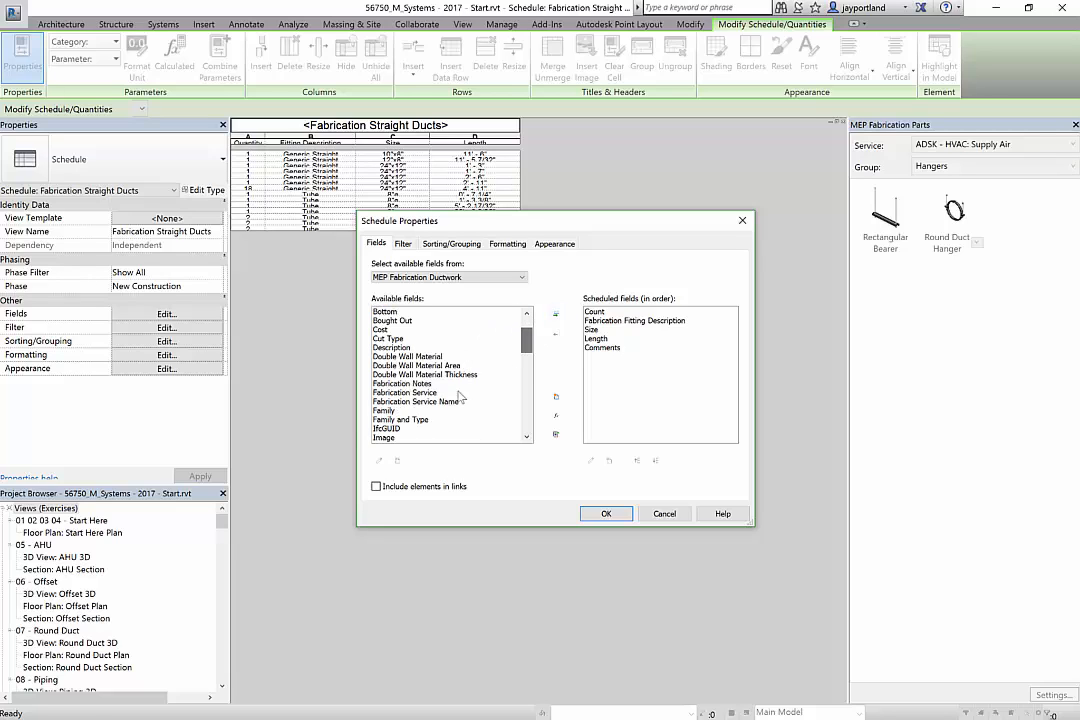
{"action": "left_click", "coordinate": [459, 400]}
{"action": "left_click", "coordinate": [556, 313]}
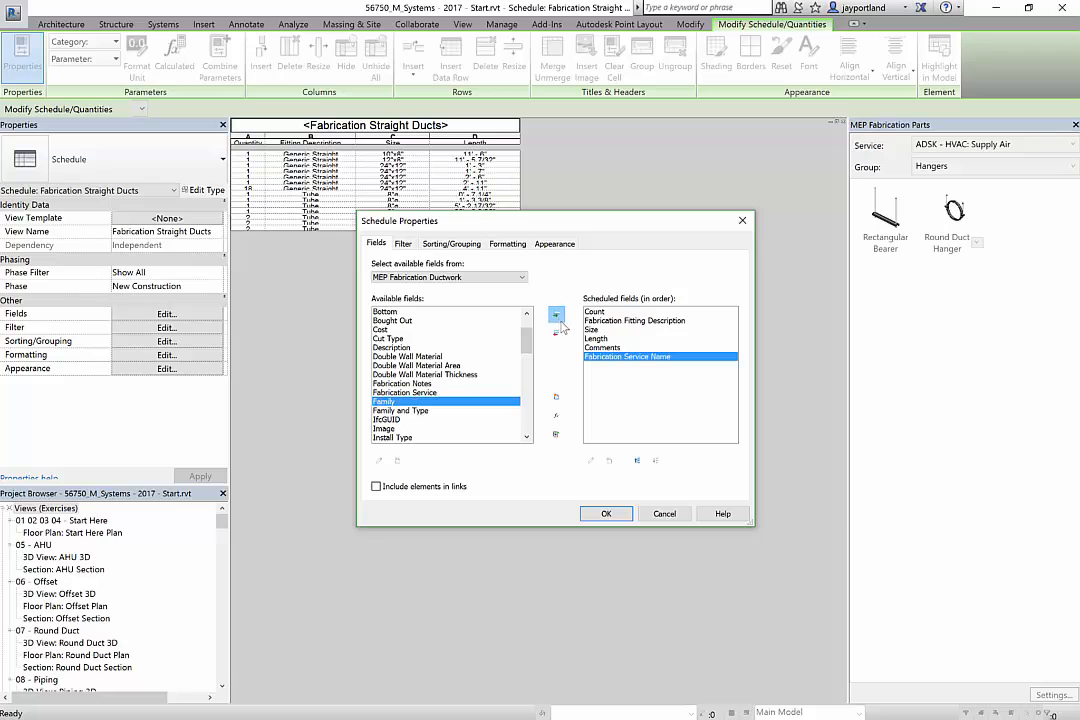
{"action": "left_click", "coordinate": [603, 347]}
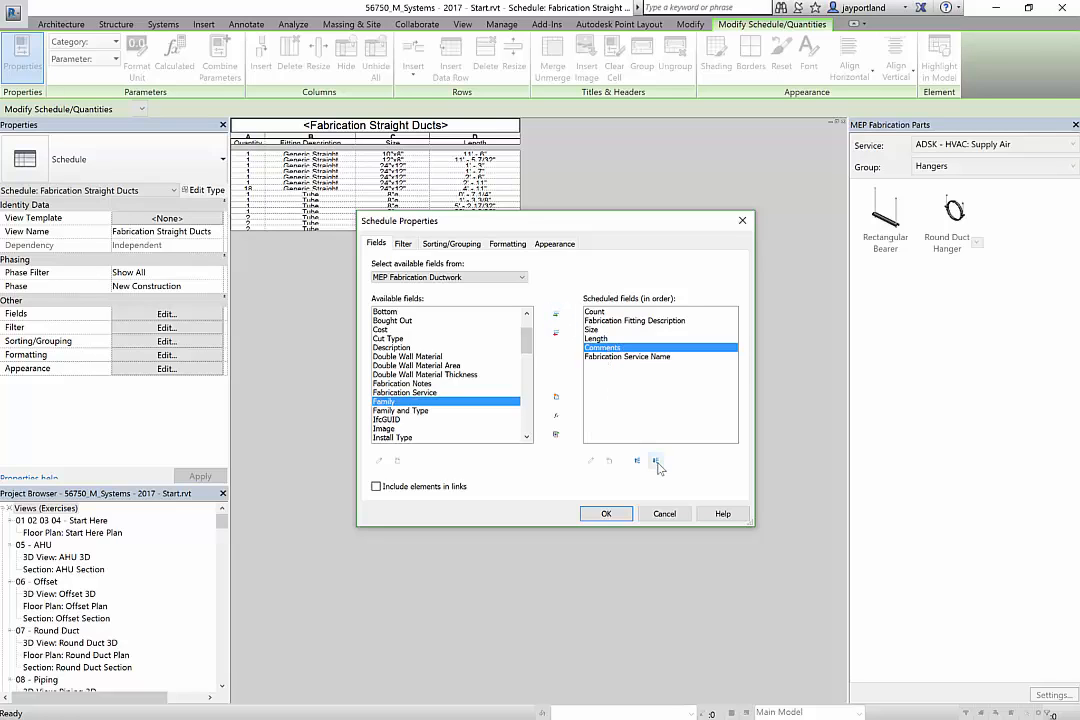
{"action": "left_click", "coordinate": [655, 460]}
{"action": "left_click", "coordinate": [608, 513]}
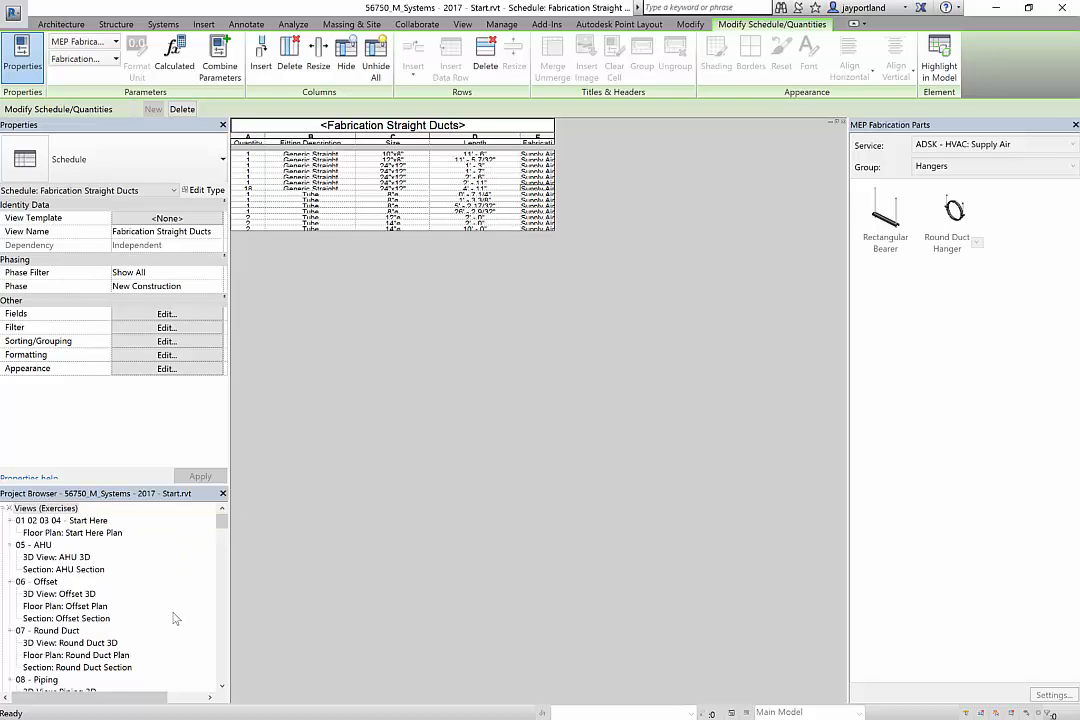
Step: Collapse the Views and Panel Schedules groups in the project browser while keeping the schedules listed
{"action": "scroll", "coordinate": [172, 618], "scroll_direction": "down", "scroll_amount": 3}
{"action": "scroll", "coordinate": [172, 618], "scroll_direction": "up", "scroll_amount": 3}
{"action": "left_click", "coordinate": [7, 509]}
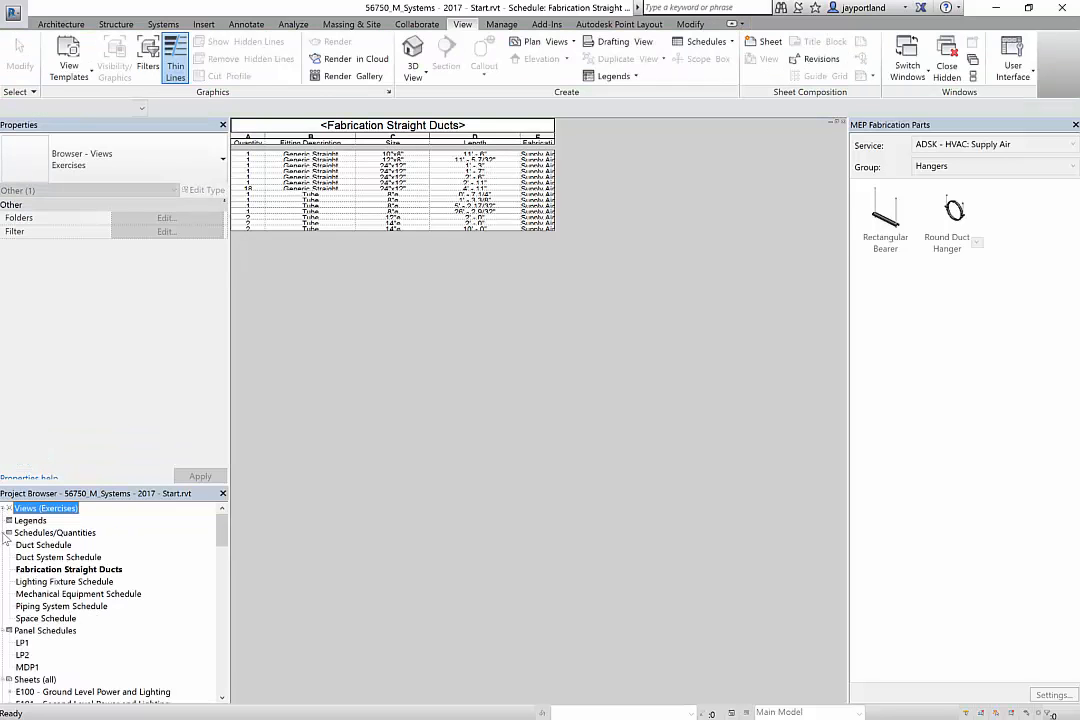
{"action": "left_click", "coordinate": [8, 533]}
{"action": "left_click", "coordinate": [8, 631]}
Step: Create a new sheet using the A 8.5 x 11 Vertical title block loaded from the US Imperial Titleblocks library folder
{"action": "right_click", "coordinate": [22, 643]}
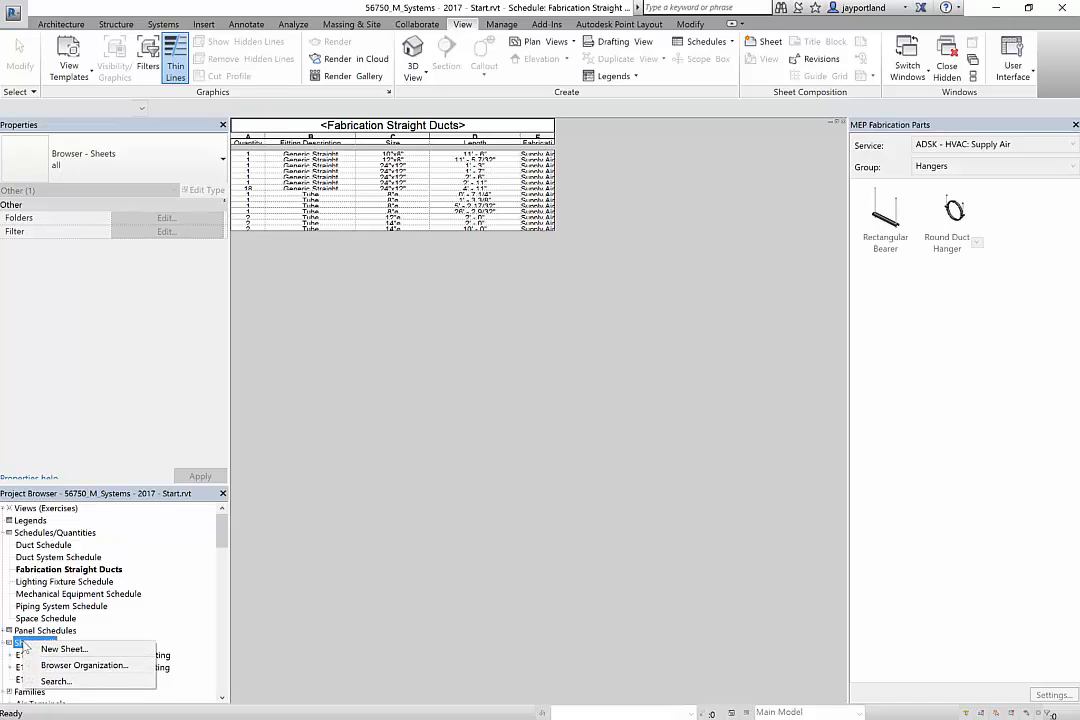
{"action": "left_click", "coordinate": [89, 650]}
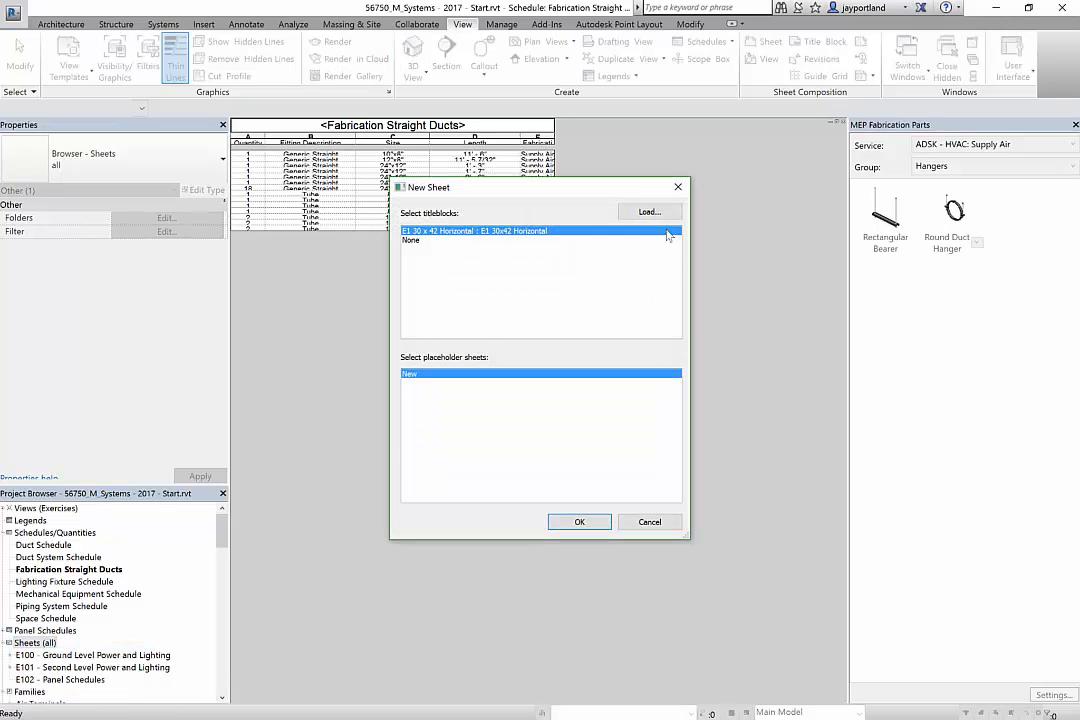
{"action": "left_click", "coordinate": [650, 212]}
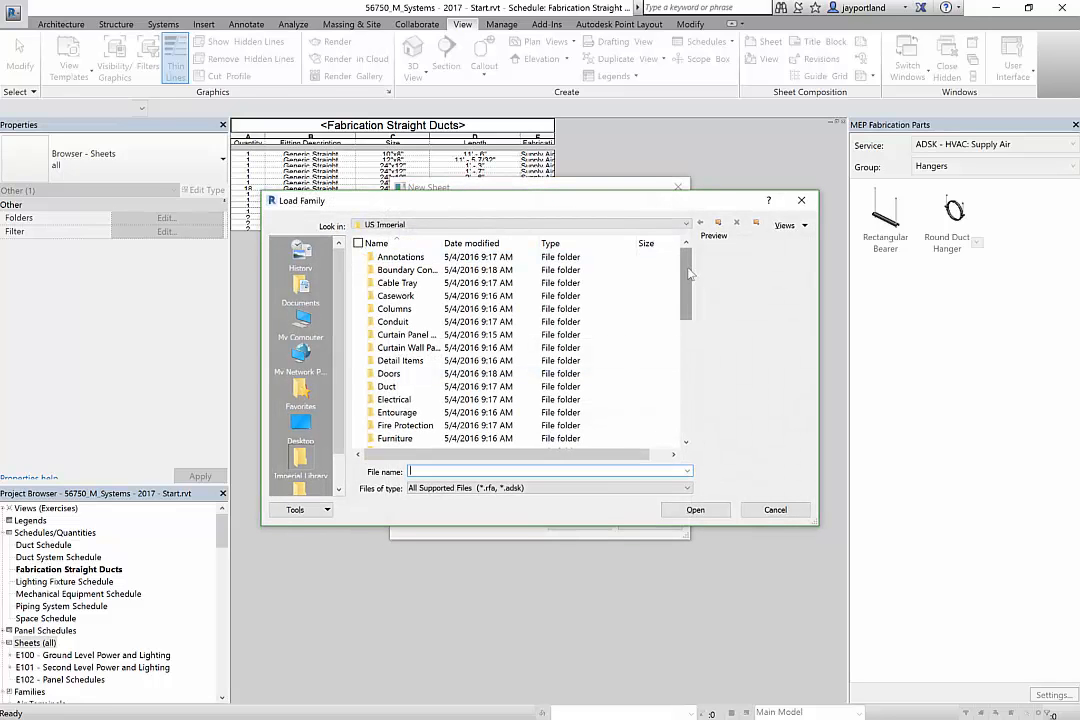
{"action": "left_click_drag", "start_coordinate": [688, 273], "coordinate": [688, 388]}
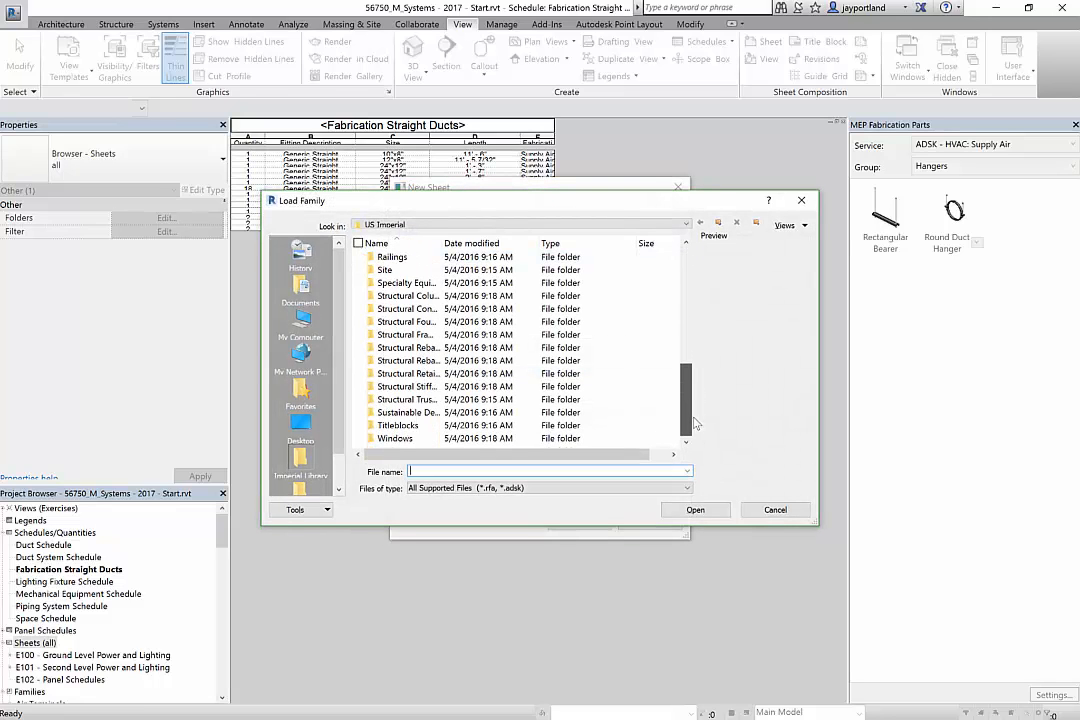
{"action": "left_click", "coordinate": [418, 427]}
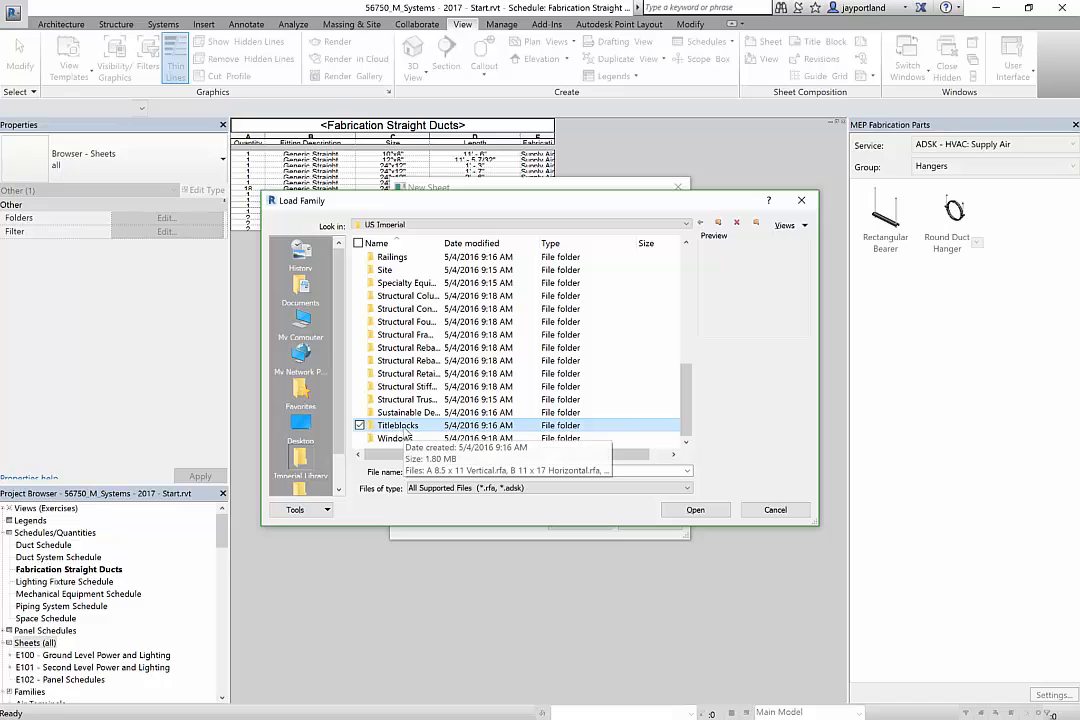
{"action": "double_click", "coordinate": [405, 428]}
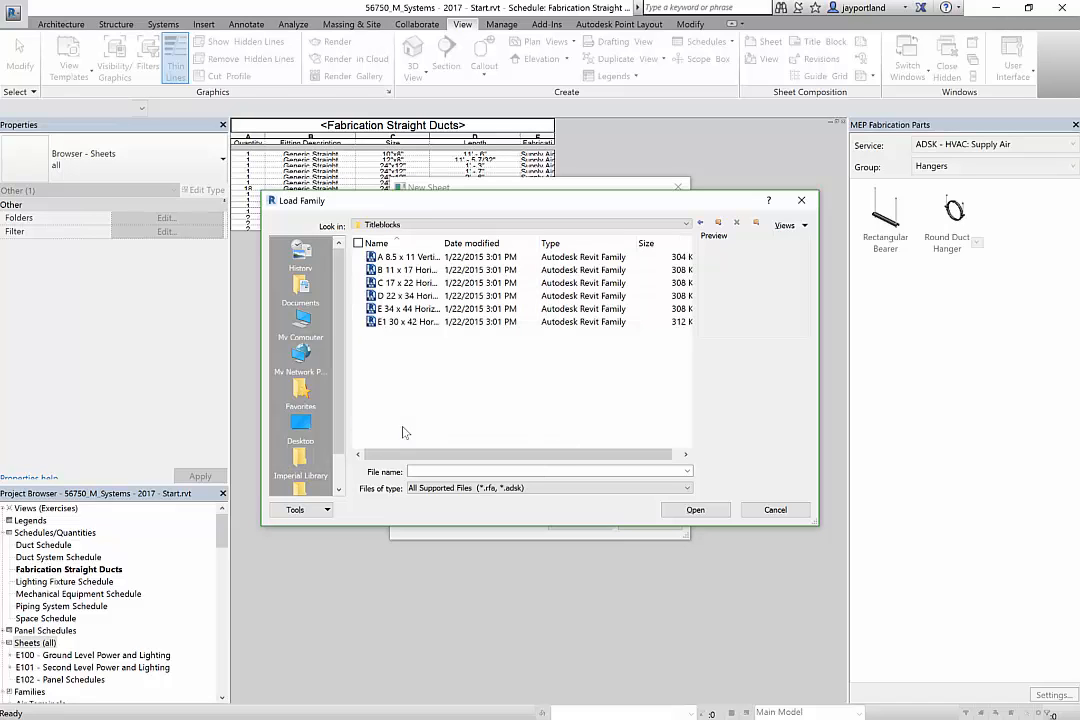
{"action": "left_click", "coordinate": [408, 258]}
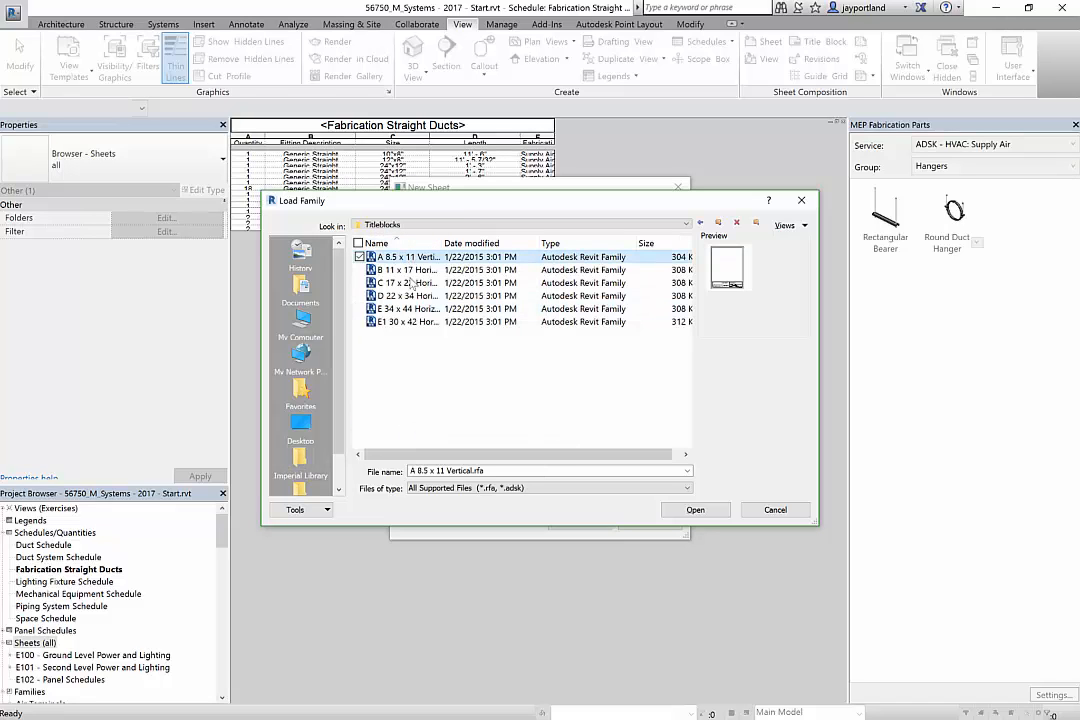
{"action": "left_click", "coordinate": [695, 510]}
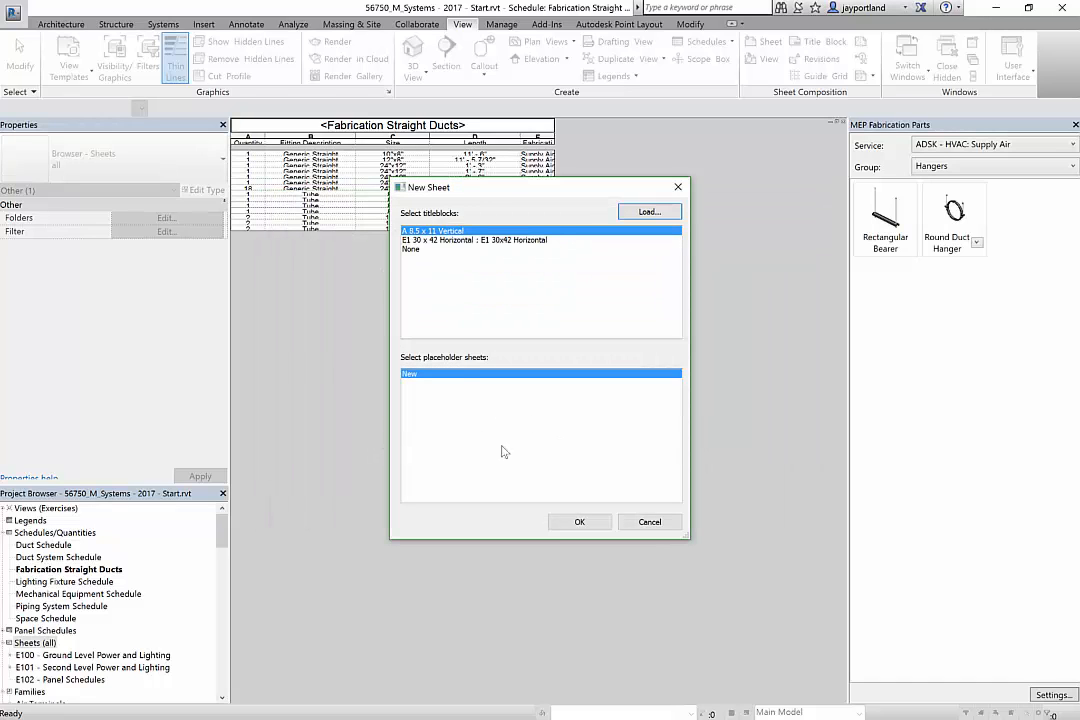
{"action": "left_click", "coordinate": [579, 522]}
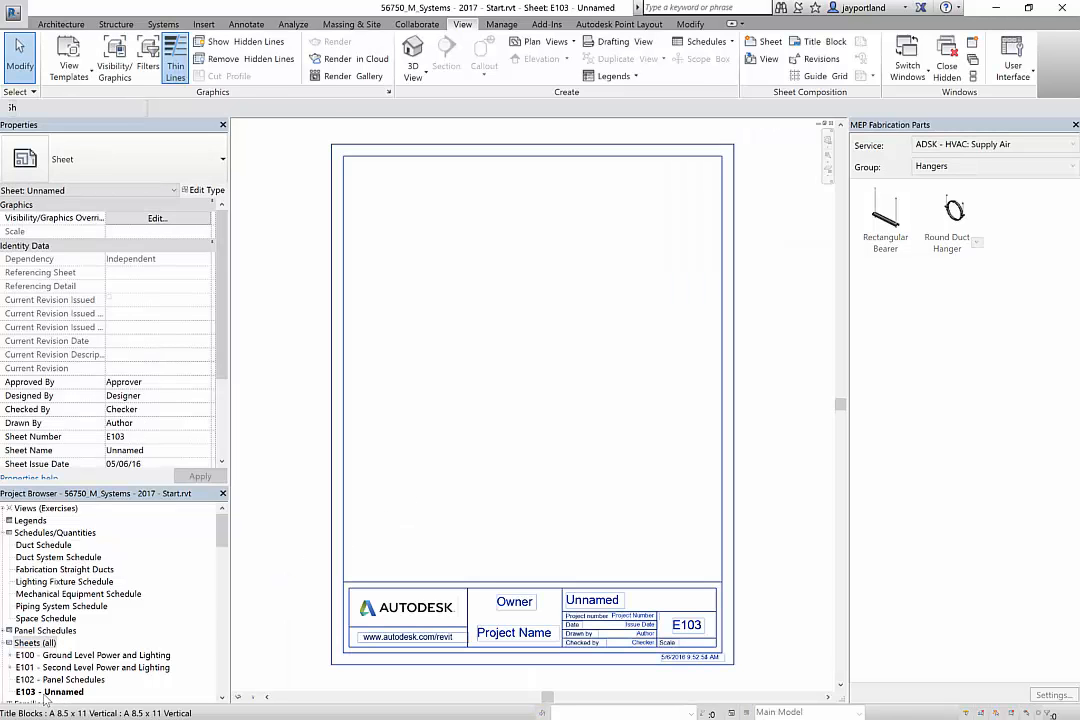
Step: Rename the new sheet to "BOM Straight Ductwork" in its title block
{"action": "left_click", "coordinate": [622, 606]}
{"action": "left_click", "coordinate": [628, 604]}
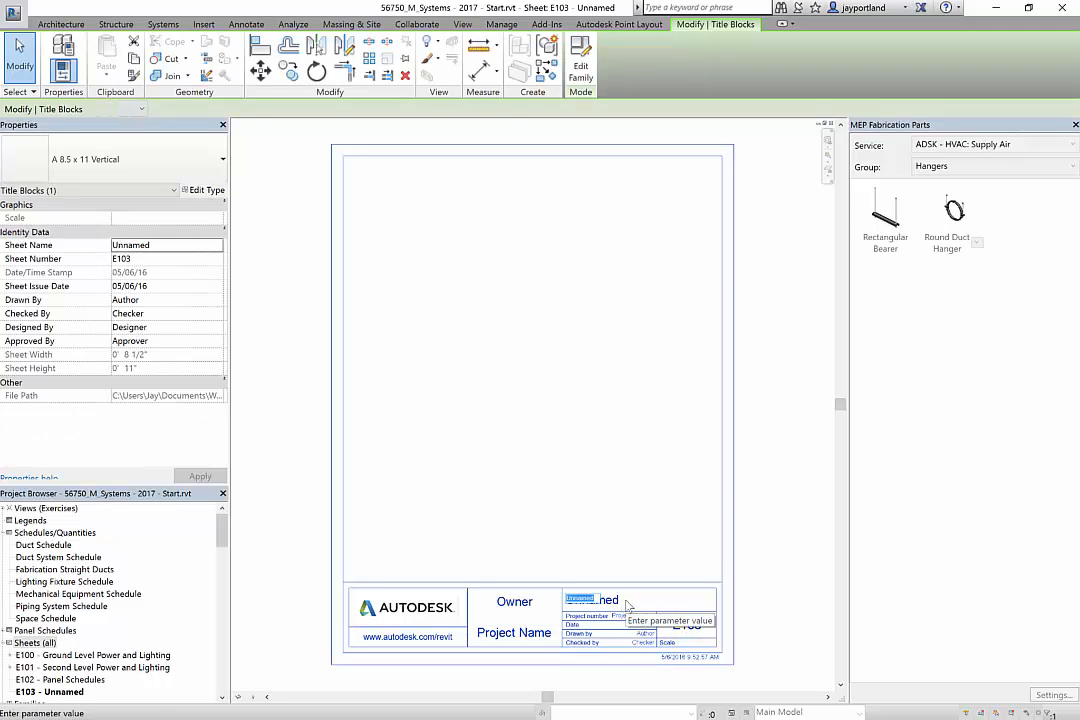
{"action": "type", "text": "BOM Stra"}
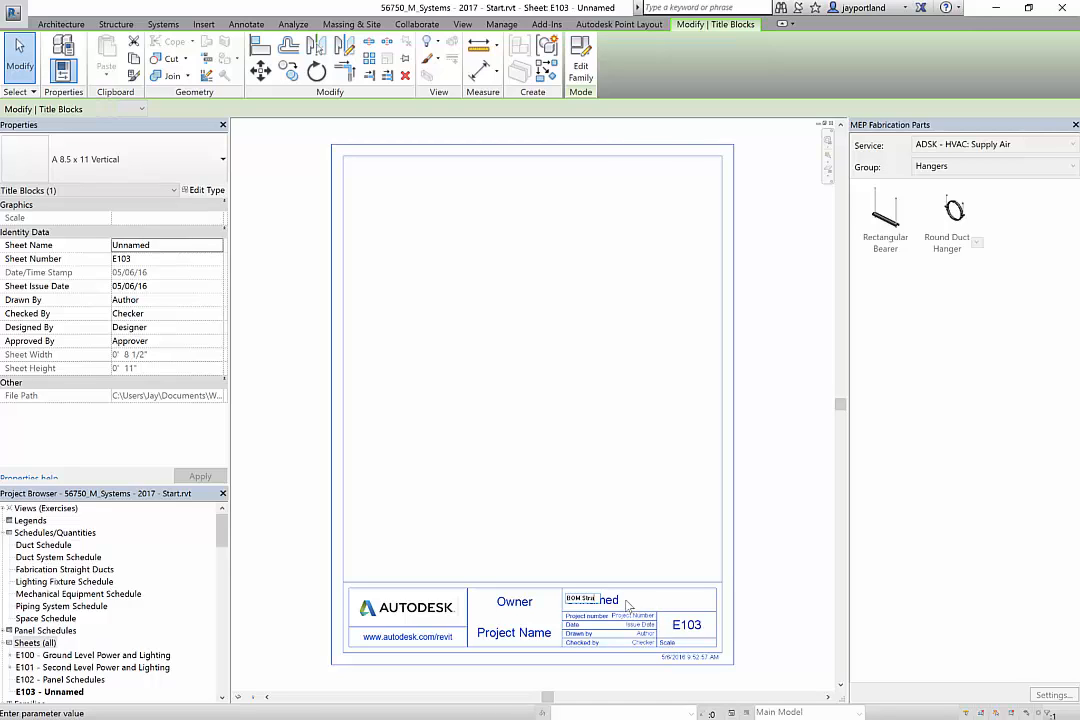
{"action": "type", "text": "ight Duct"}
{"action": "type", "text": "work"}
{"action": "key", "text": "Return"}
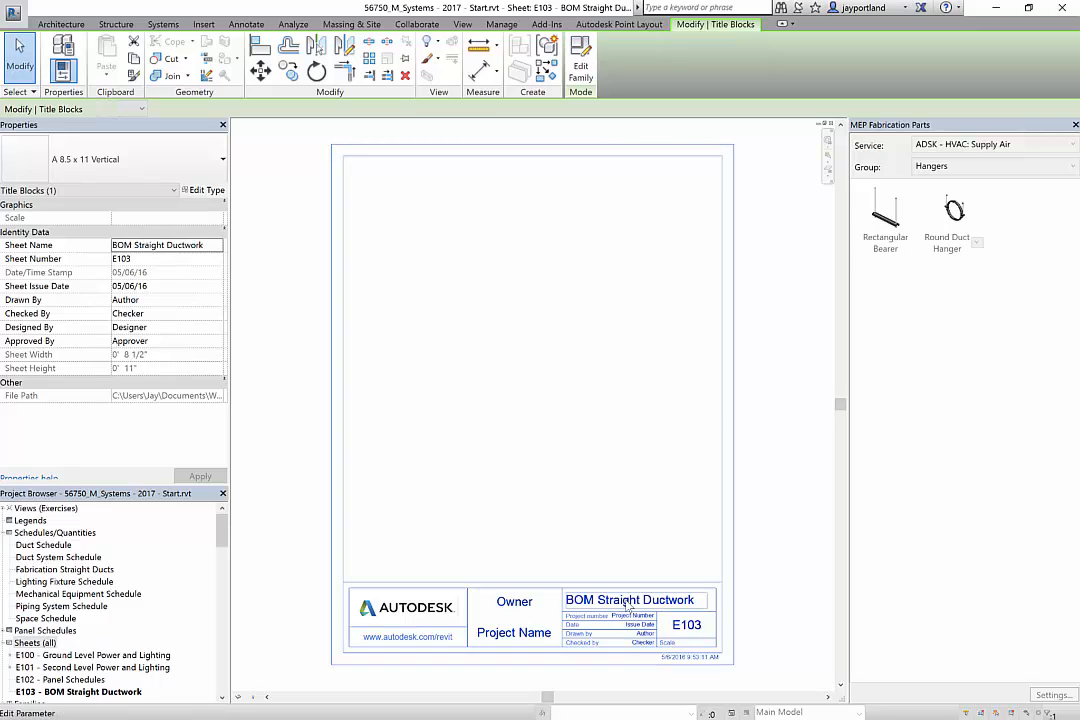
{"action": "left_click", "coordinate": [777, 599]}
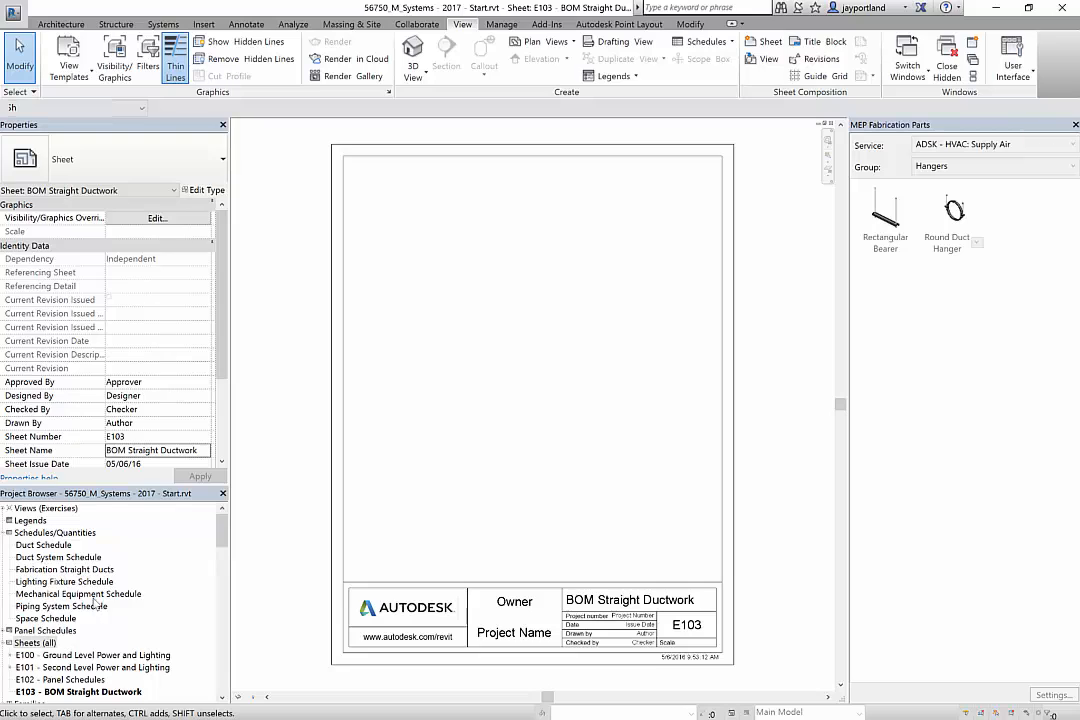
Step: Place the Fabrication Straight Ducts schedule on the upper part of the BOM Straight Ductwork sheet
{"action": "left_click", "coordinate": [70, 571]}
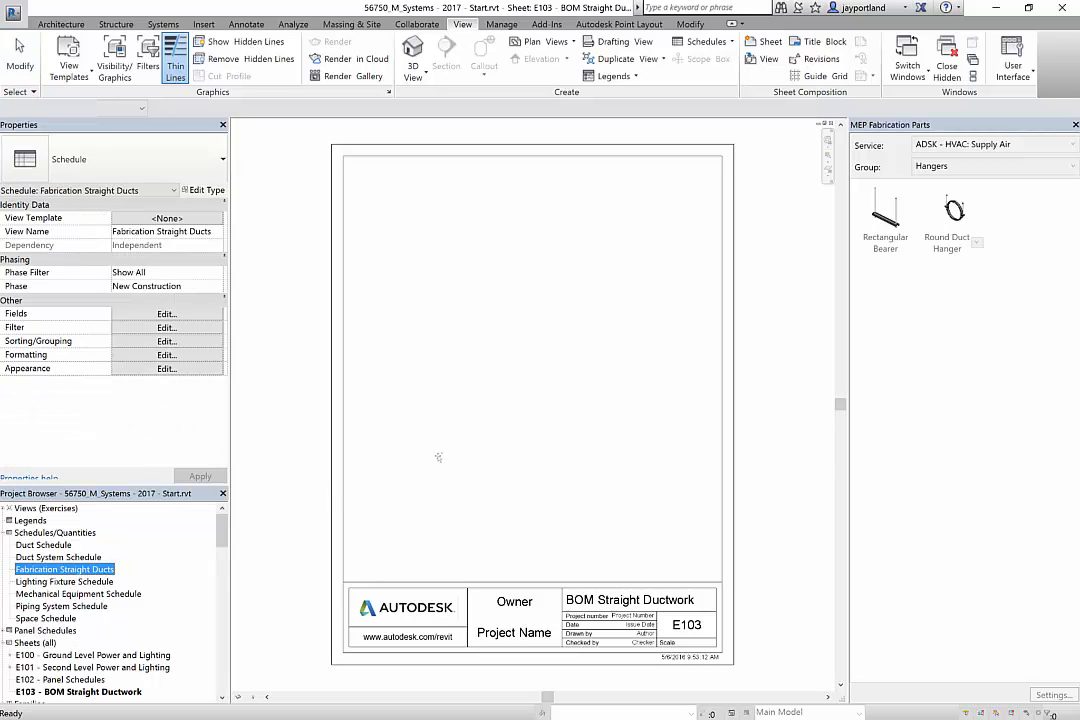
{"action": "left_click_drag", "start_coordinate": [438, 457], "coordinate": [439, 457]}
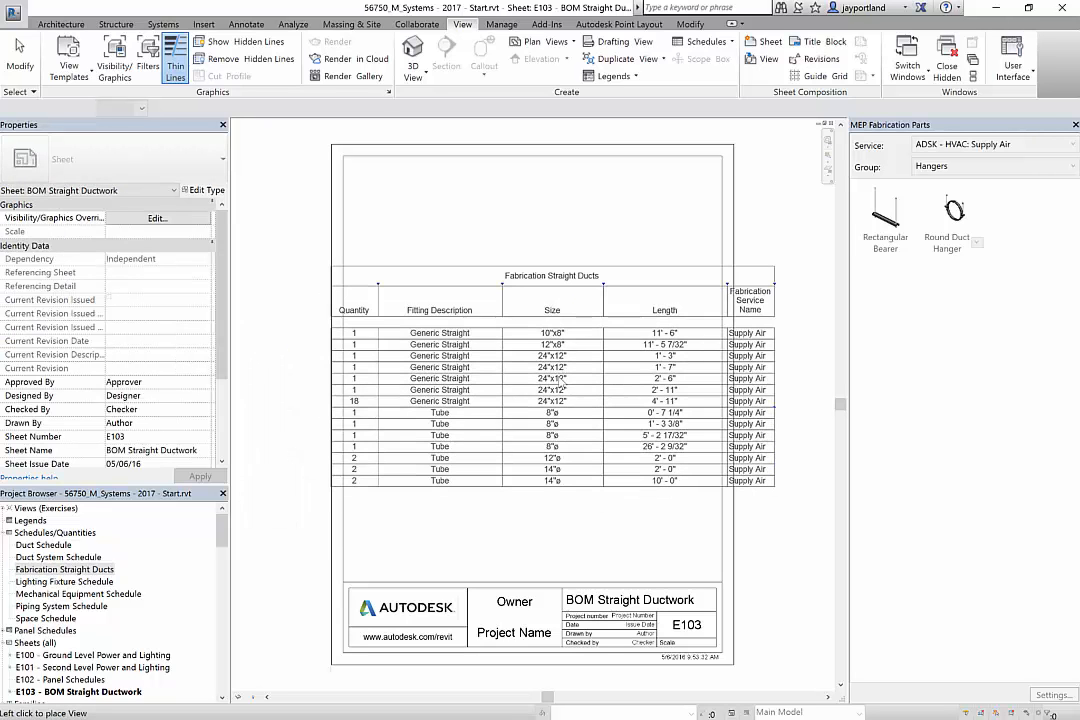
{"action": "left_click", "coordinate": [571, 313]}
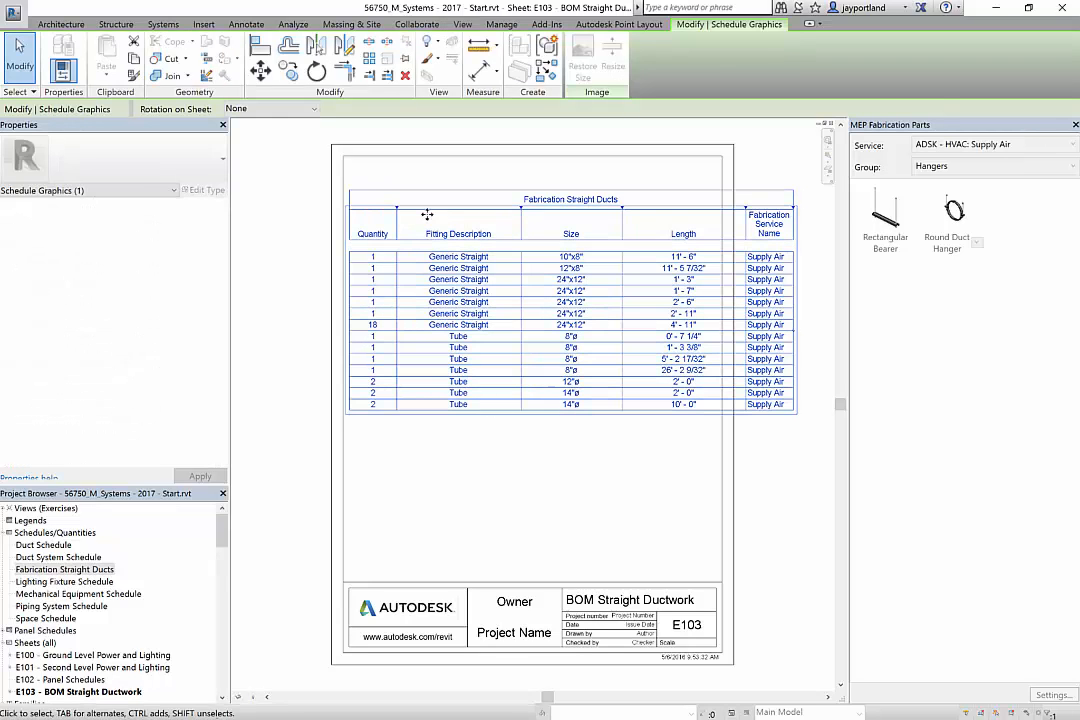
Step: Narrow the Quantity, Fitting Description, Size and Length columns and center the schedule within the sheet border
{"action": "left_click_drag", "start_coordinate": [398, 212], "coordinate": [393, 208]}
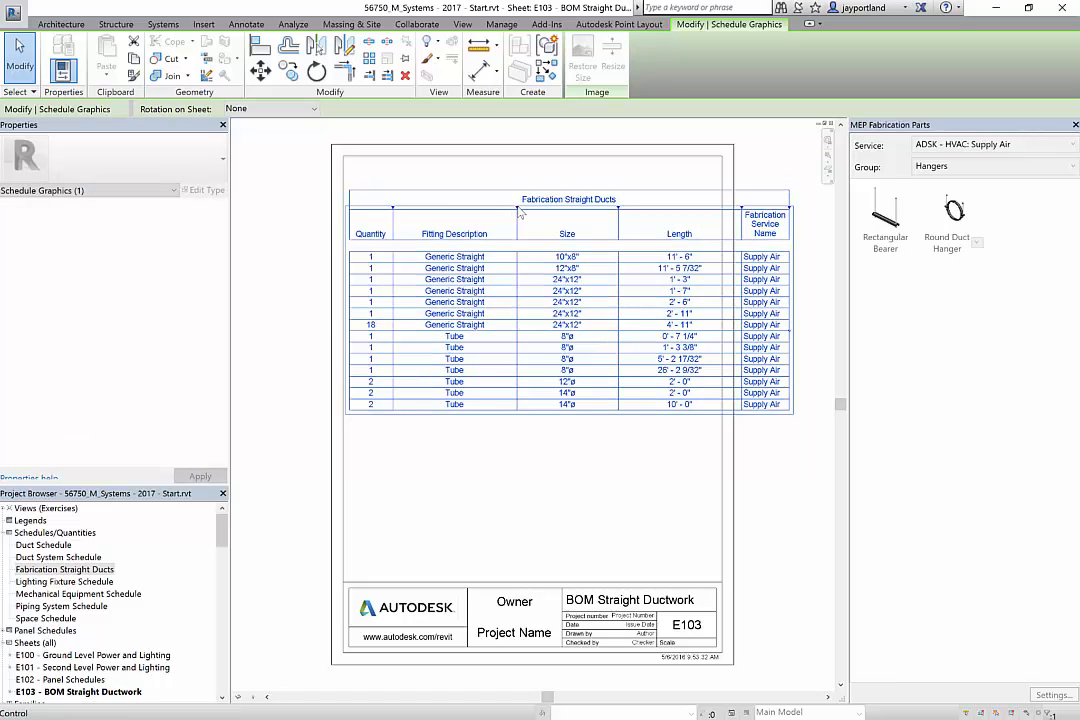
{"action": "left_click_drag", "start_coordinate": [519, 211], "coordinate": [489, 208]}
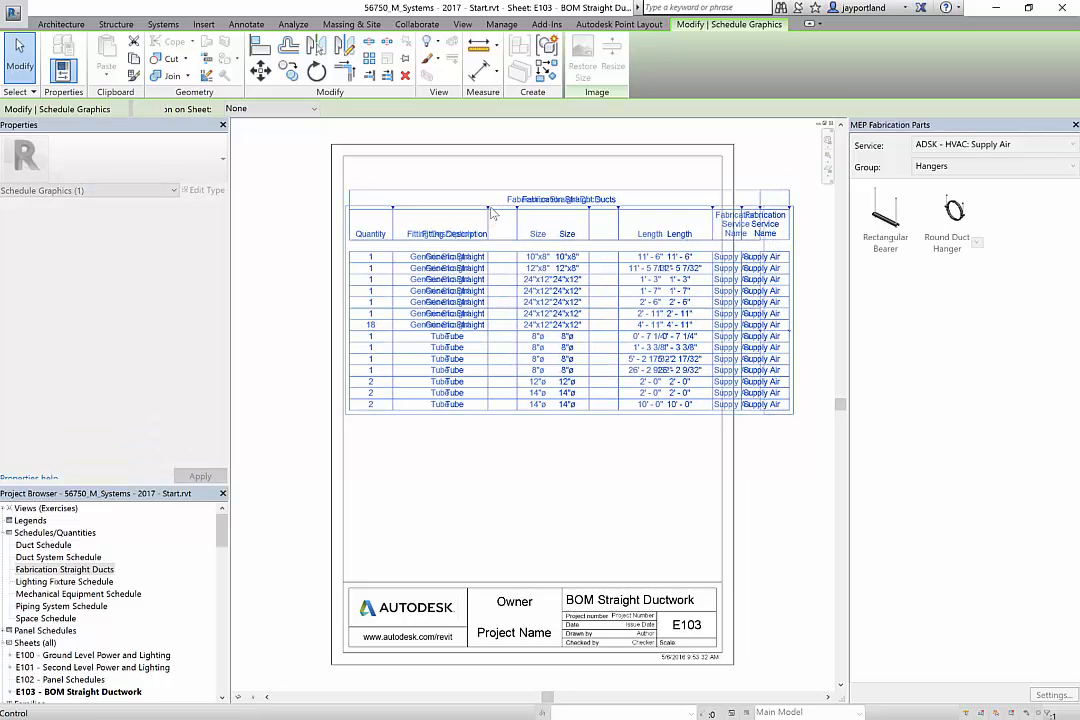
{"action": "left_click_drag", "start_coordinate": [589, 210], "coordinate": [545, 212]}
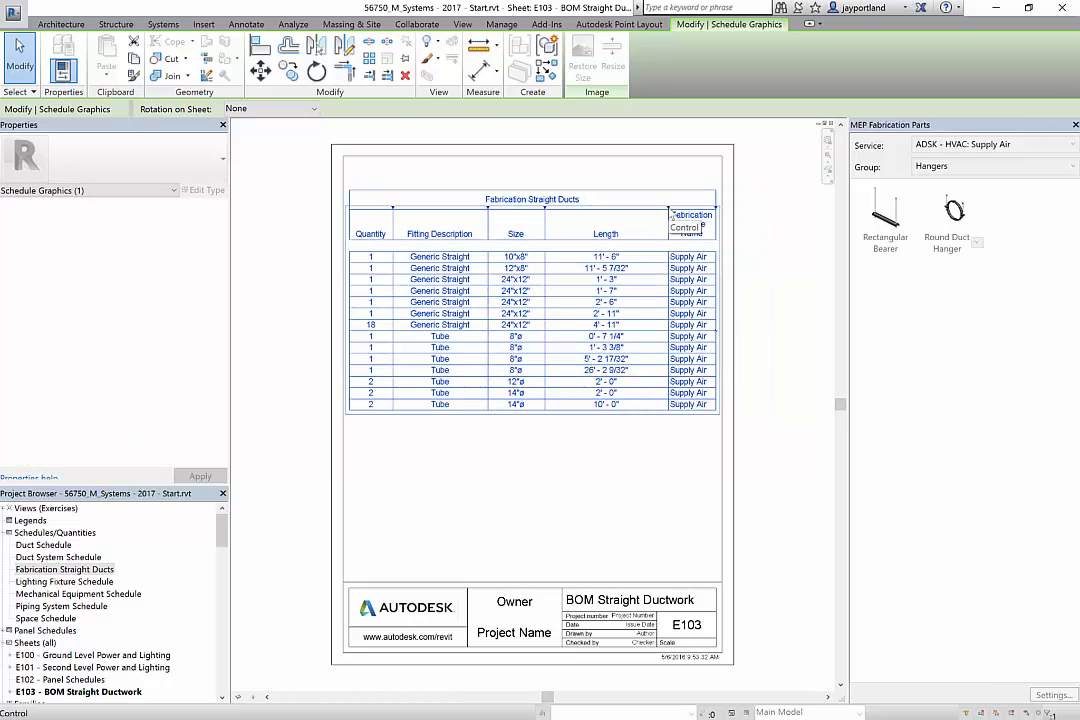
{"action": "left_click_drag", "start_coordinate": [670, 210], "coordinate": [603, 193]}
{"action": "left_click", "coordinate": [542, 494]}
{"action": "left_click", "coordinate": [585, 468]}
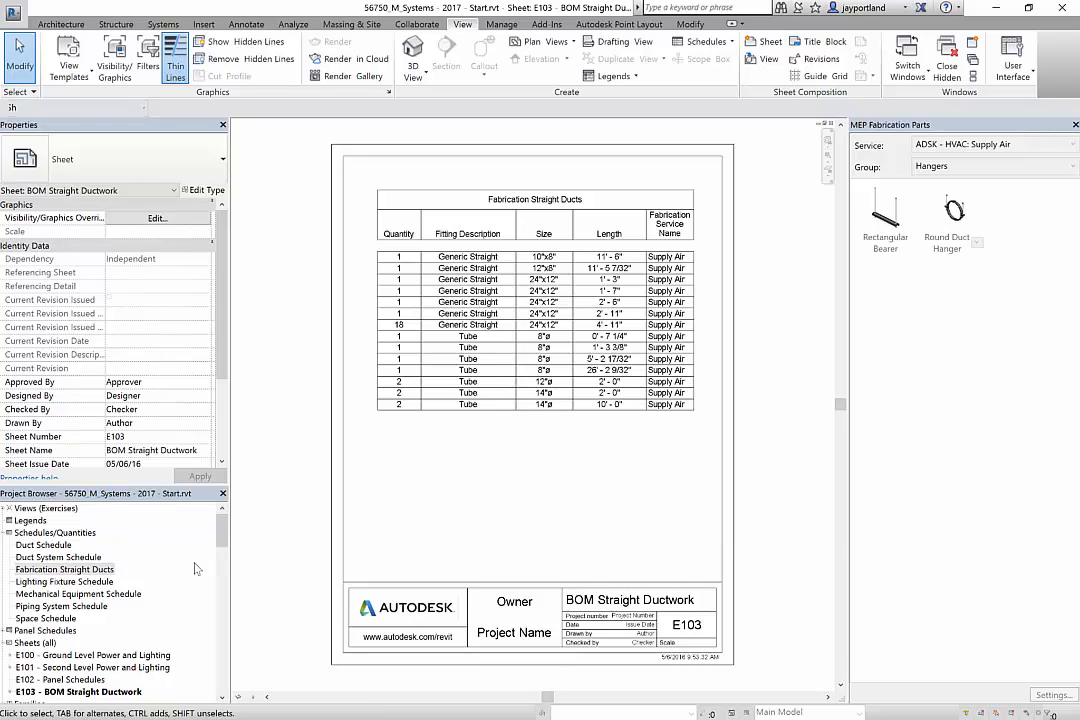
Step: Review the text styles available for the title in the Fabrication Straight Ducts schedule's appearance settings
{"action": "double_click", "coordinate": [70, 569]}
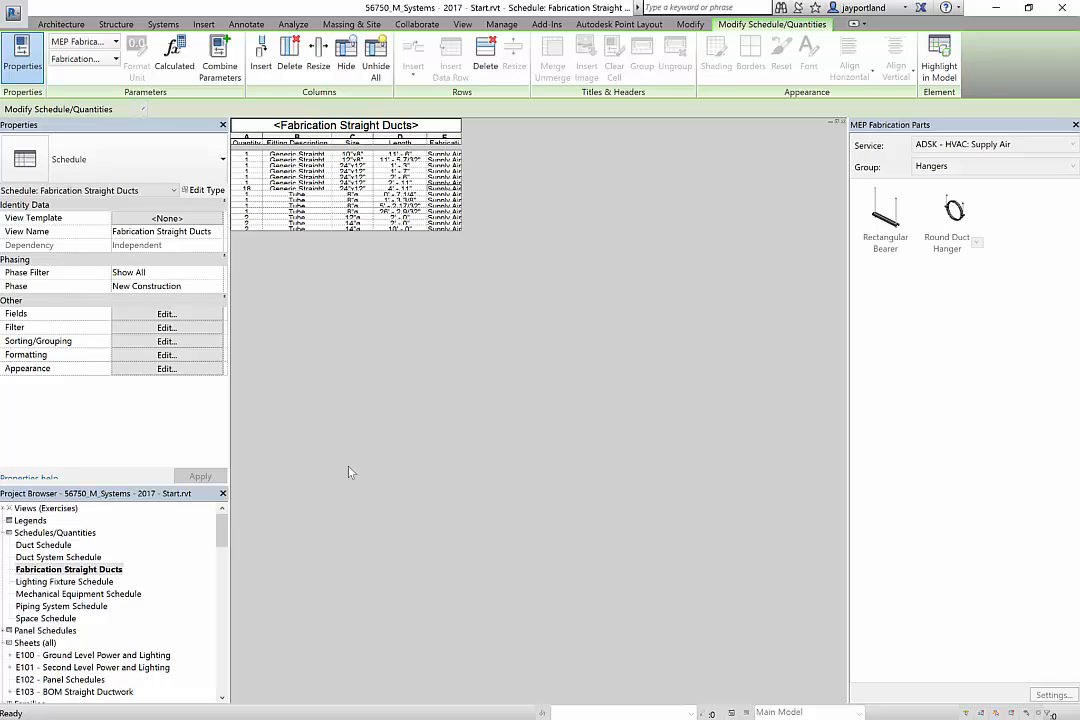
{"action": "left_click", "coordinate": [150, 368]}
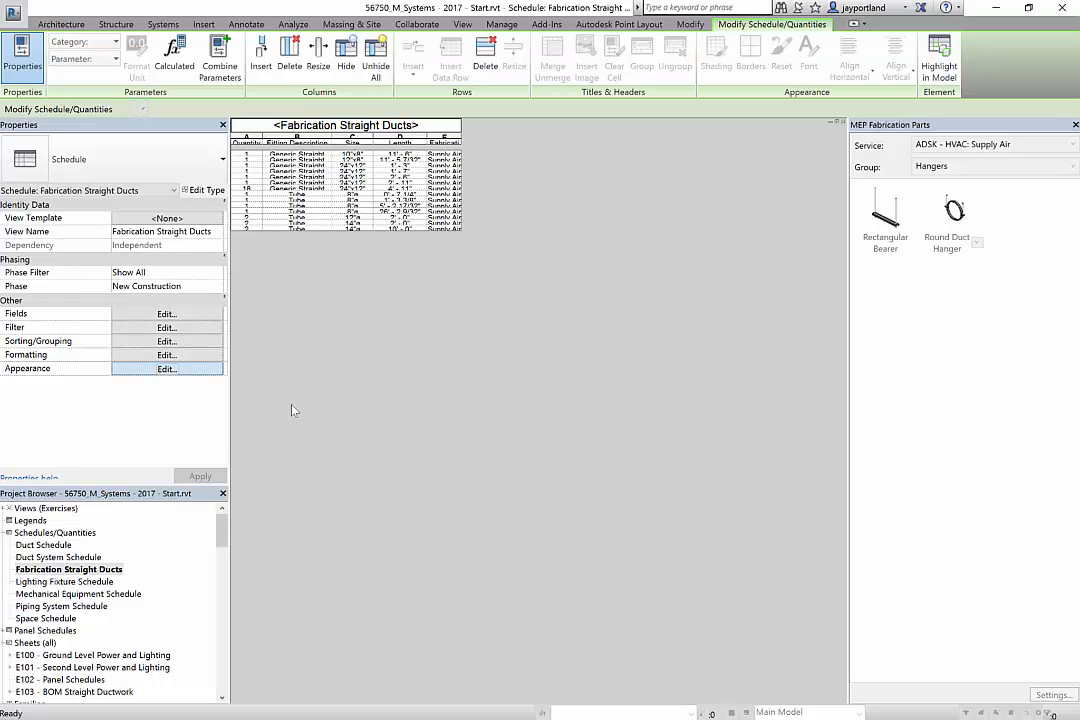
{"action": "left_click", "coordinate": [512, 426]}
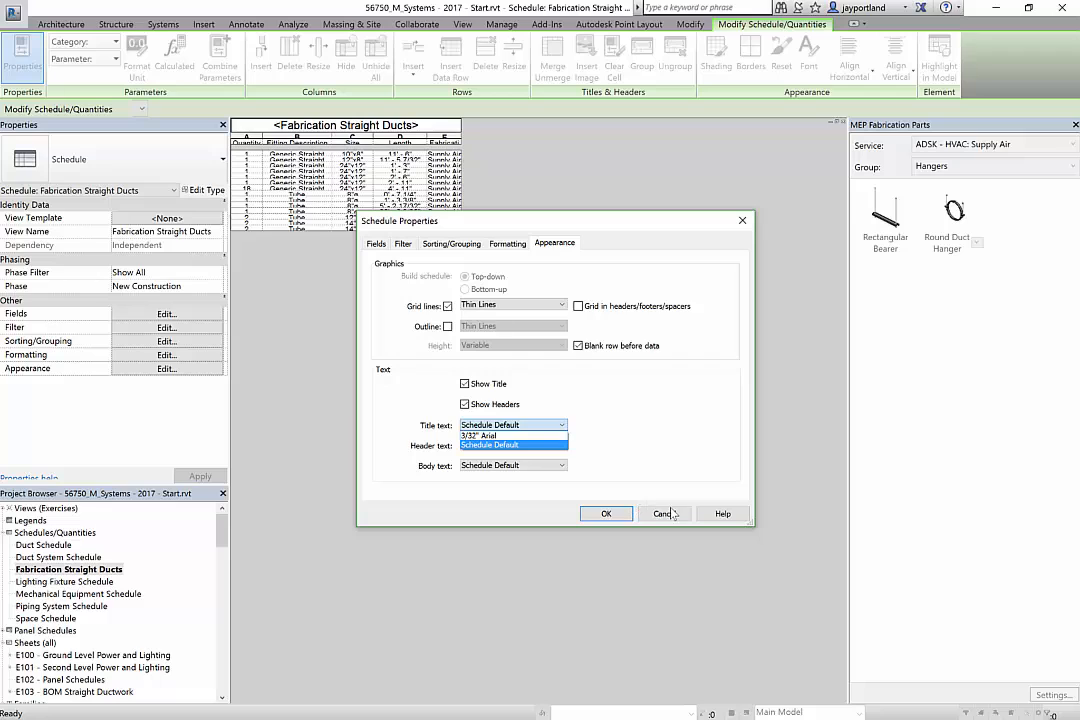
{"action": "left_click", "coordinate": [612, 511]}
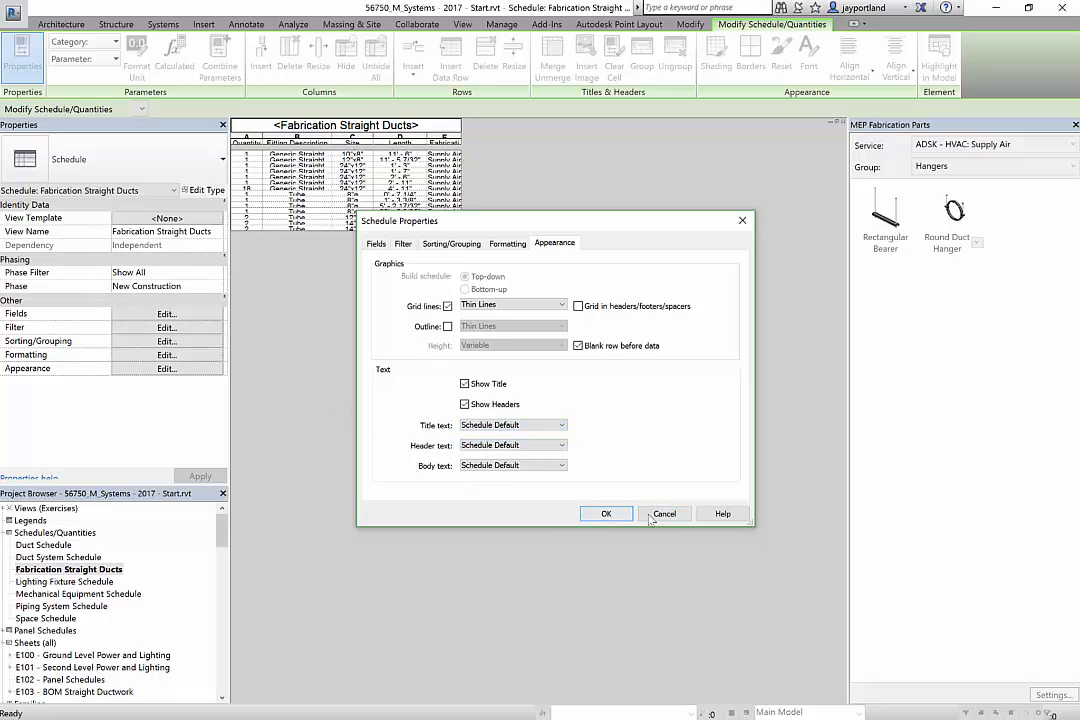
{"action": "left_click", "coordinate": [606, 513]}
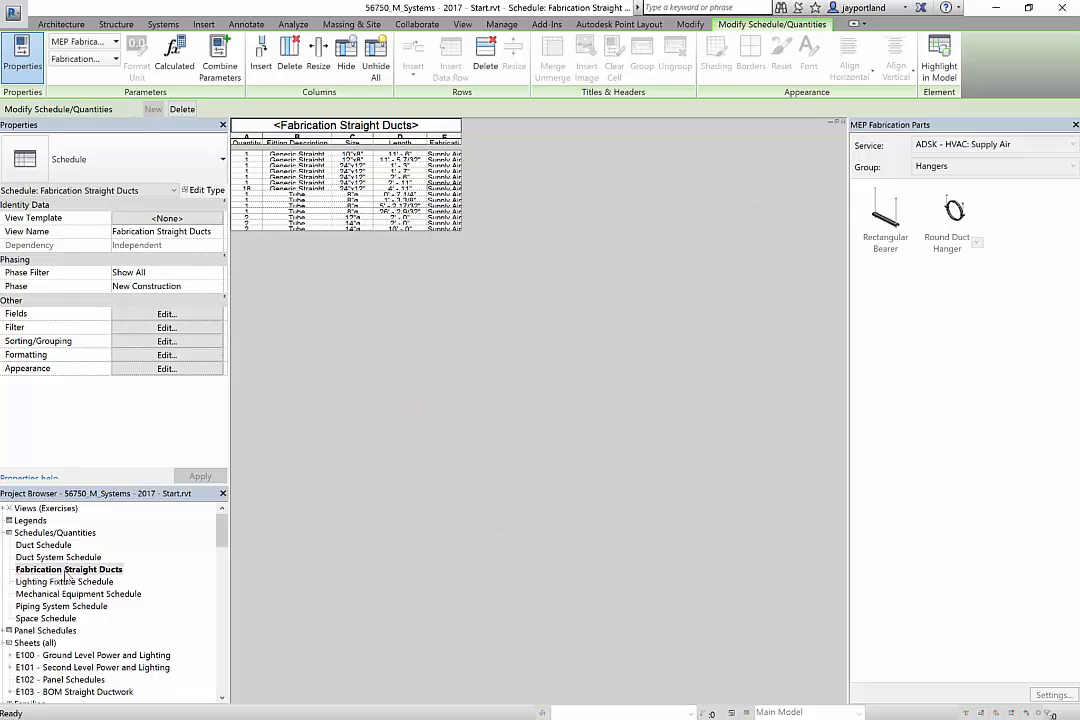
Step: From the BOM Straight Ductwork sheet, duplicate the 3/32" Arial text type as 1/4" Calibri
{"action": "double_click", "coordinate": [78, 693]}
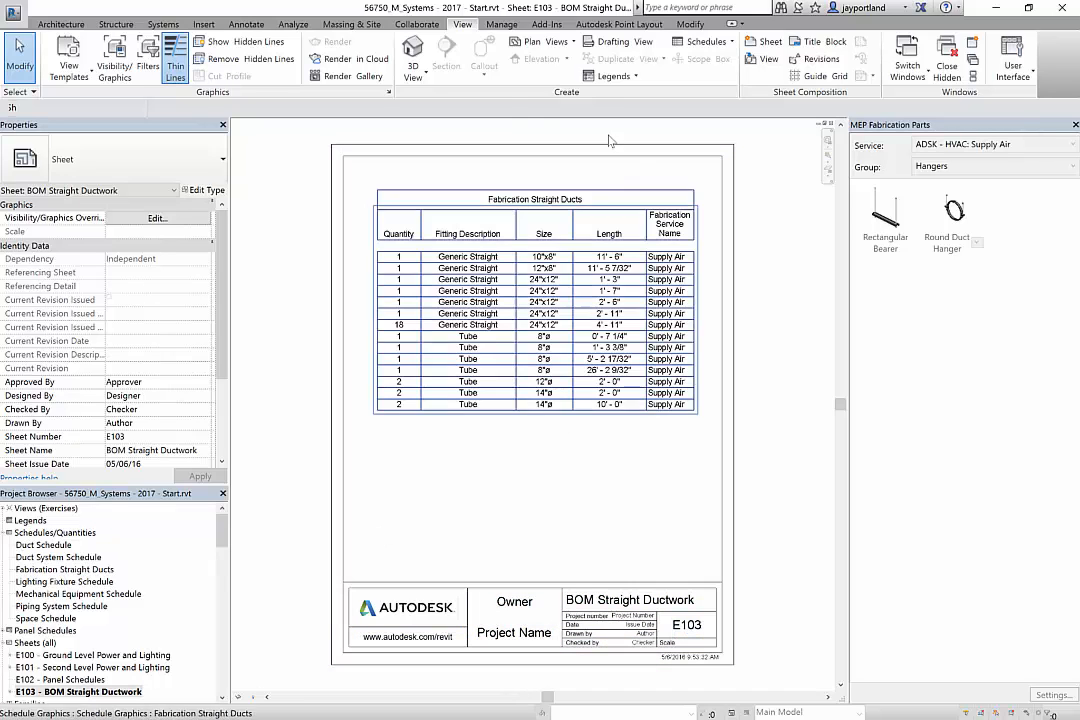
{"action": "left_click", "coordinate": [246, 24]}
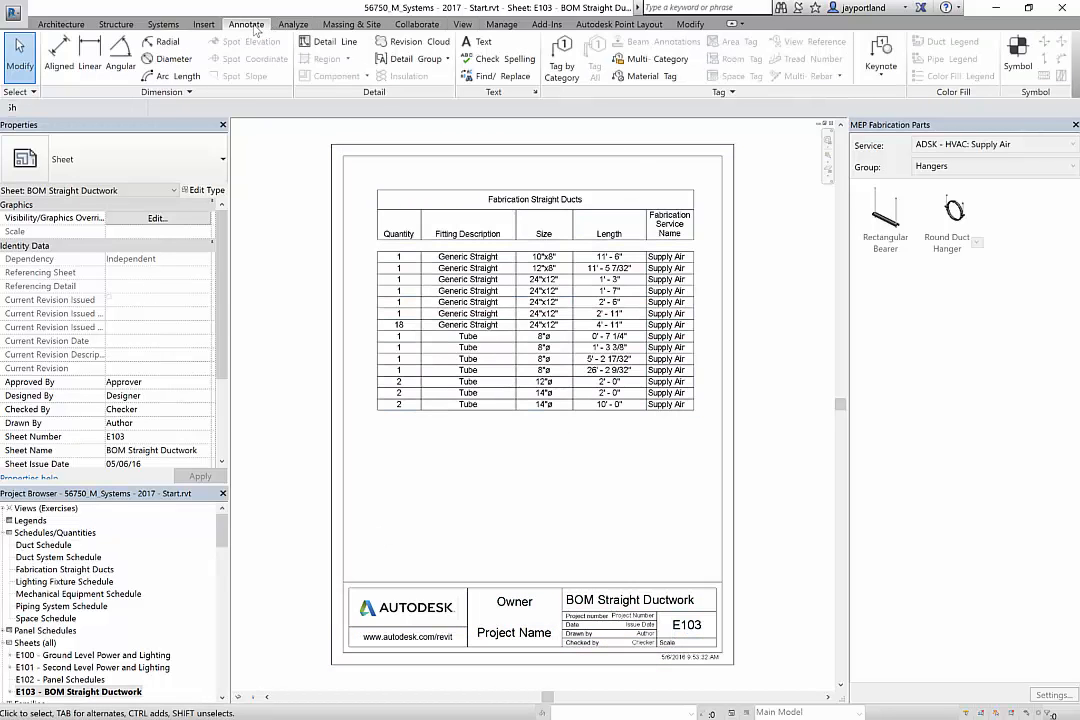
{"action": "left_click", "coordinate": [536, 92]}
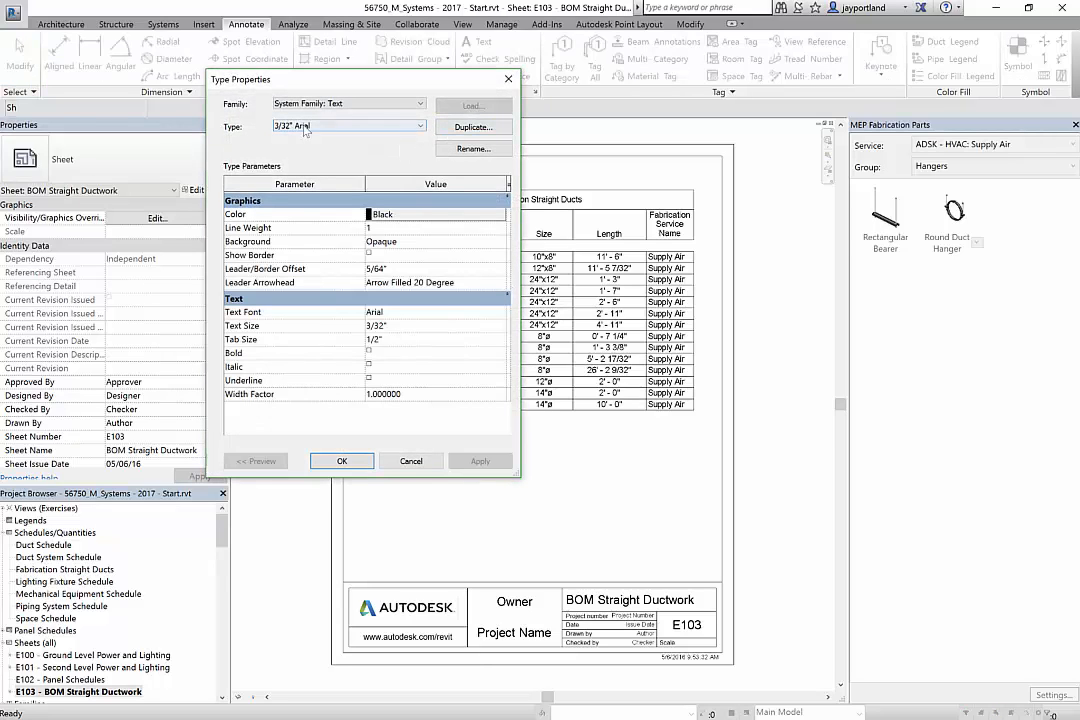
{"action": "left_click", "coordinate": [461, 129]}
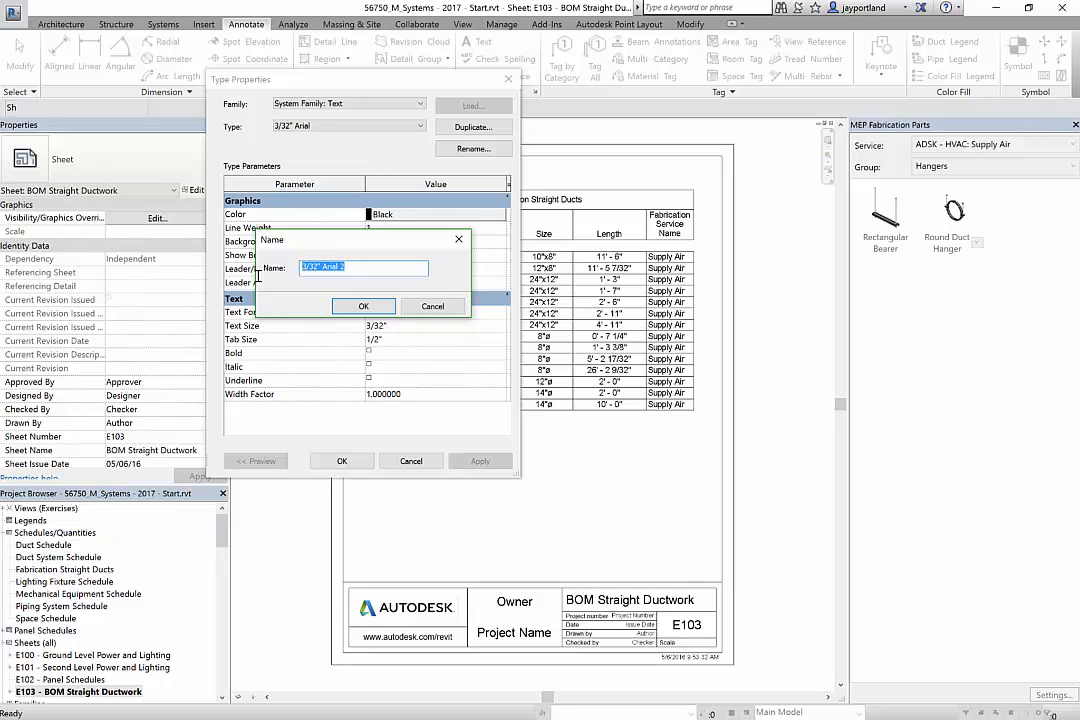
{"action": "type", "text": "1/4\" Calibri"}
{"action": "key", "text": "Return"}
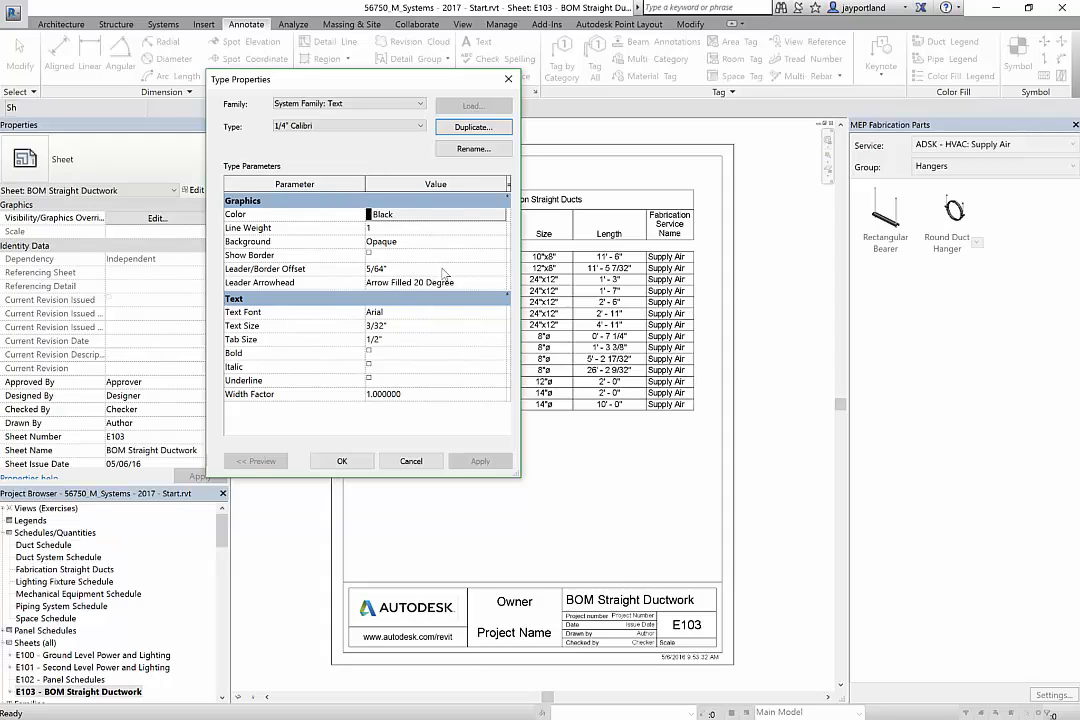
Step: Set the 1/4" Calibri text type to a 1/4" text size, Calibri font and bold
{"action": "left_click", "coordinate": [414, 331]}
{"action": "type", "text": "1/4"}
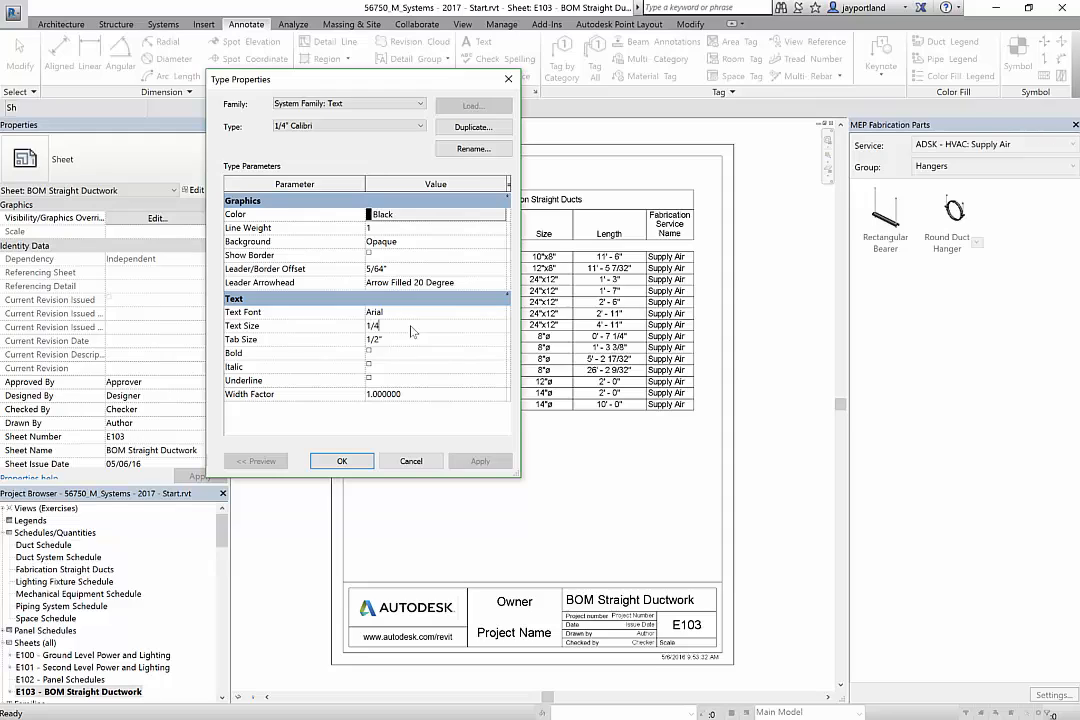
{"action": "left_click", "coordinate": [473, 313]}
{"action": "type", "text": "Calibri"}
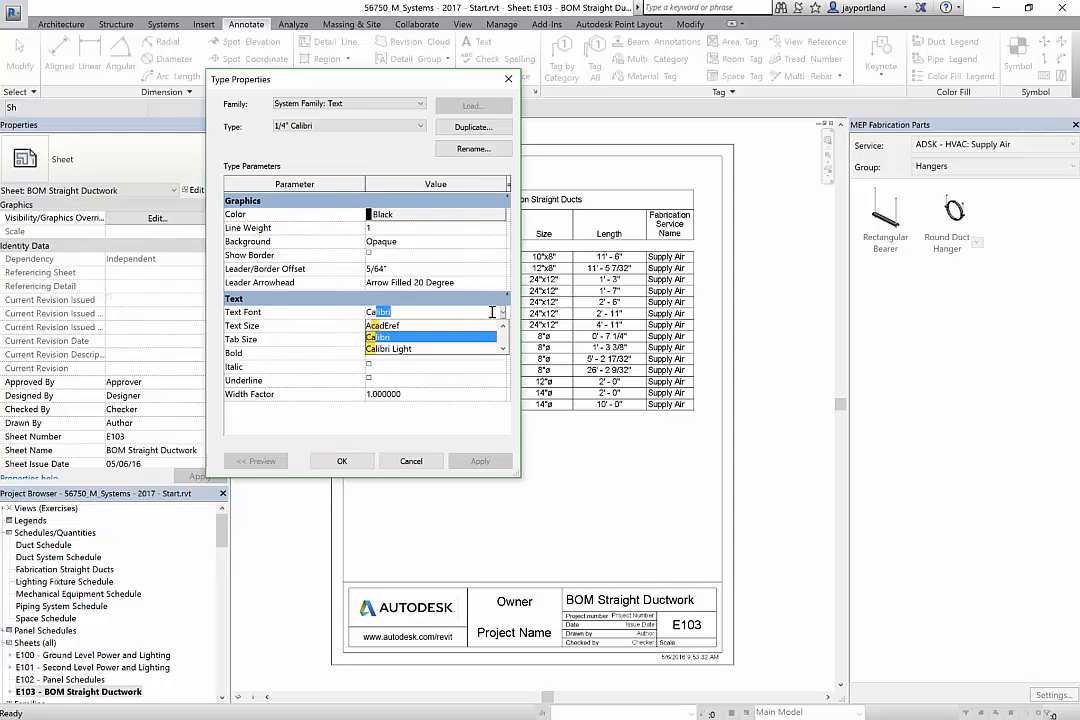
{"action": "left_click", "coordinate": [464, 326]}
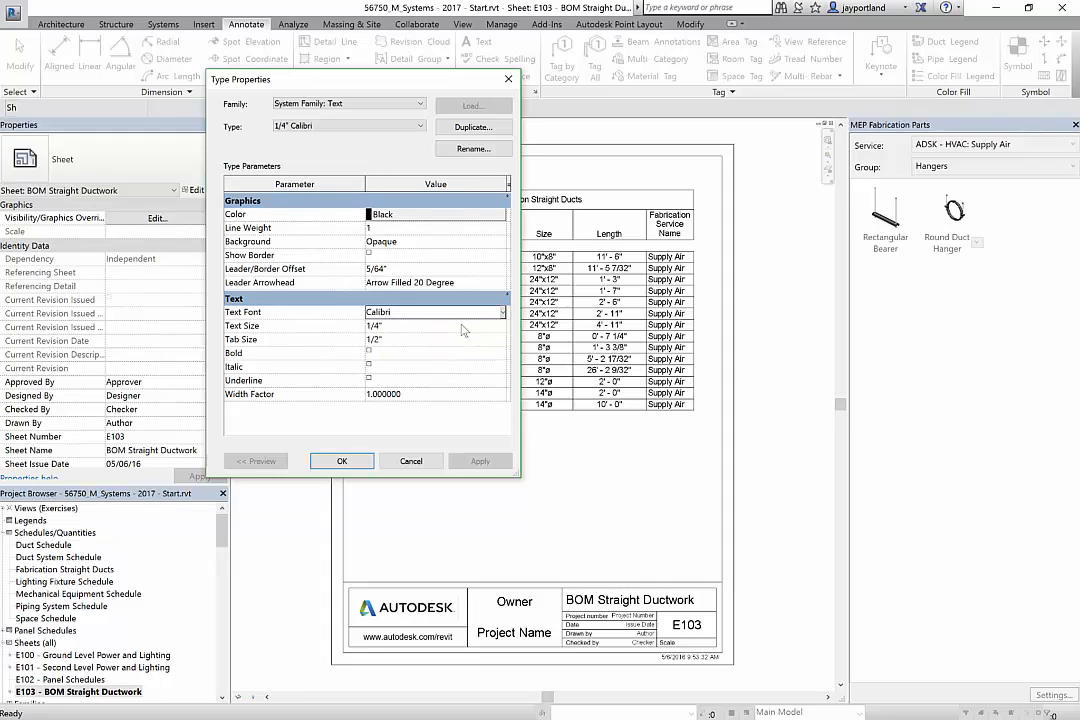
{"action": "left_click", "coordinate": [371, 355]}
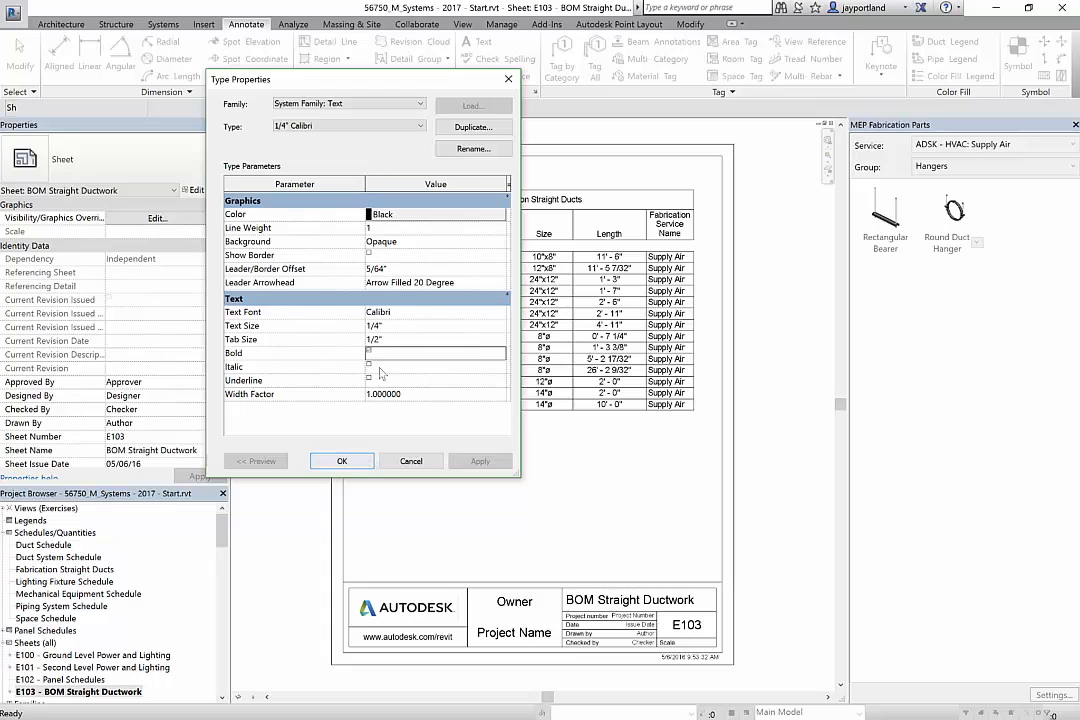
{"action": "left_click", "coordinate": [342, 461]}
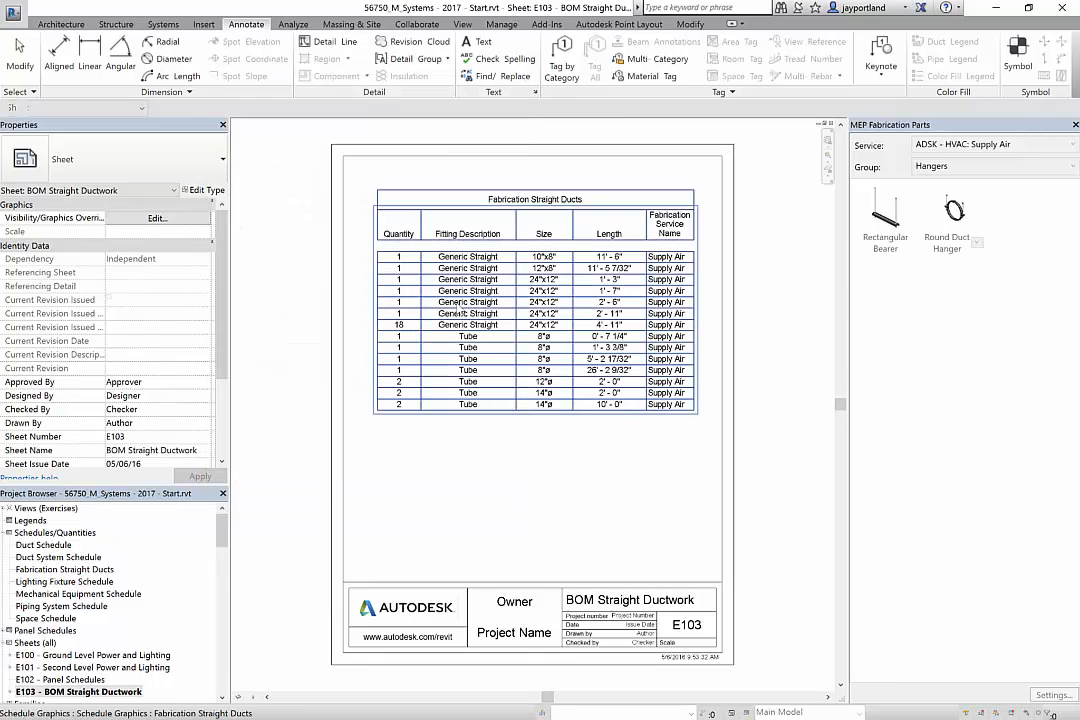
Step: Duplicate the 1/4" Calibri text type as 3/16" Calibri
{"action": "left_click", "coordinate": [535, 93]}
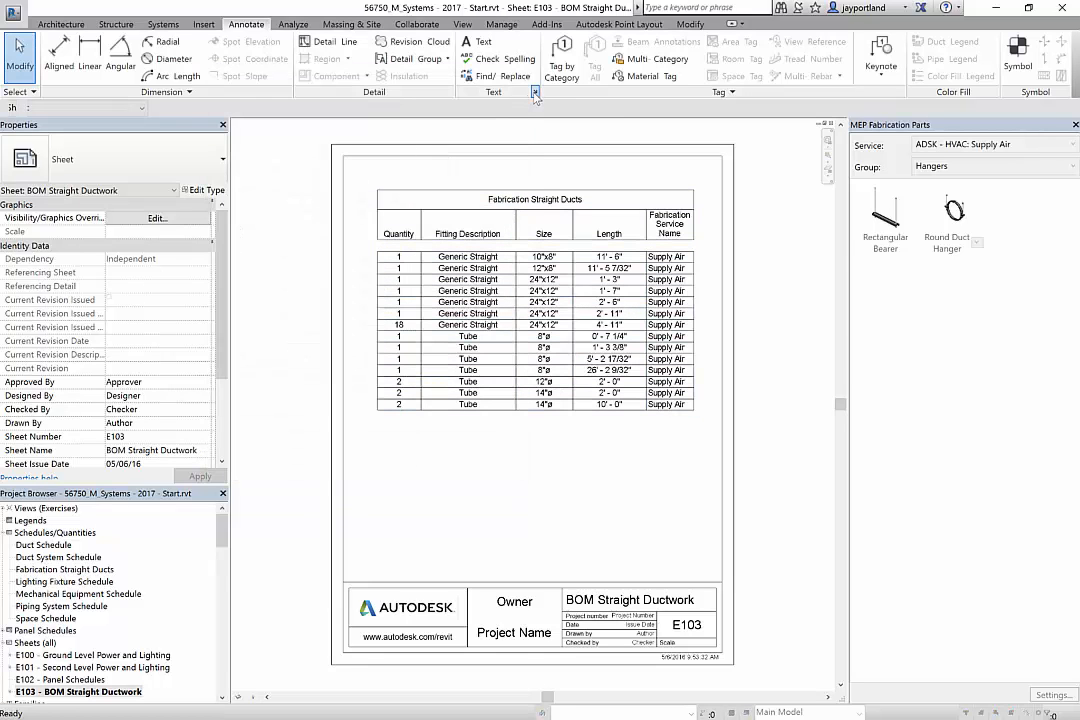
{"action": "left_click", "coordinate": [395, 126]}
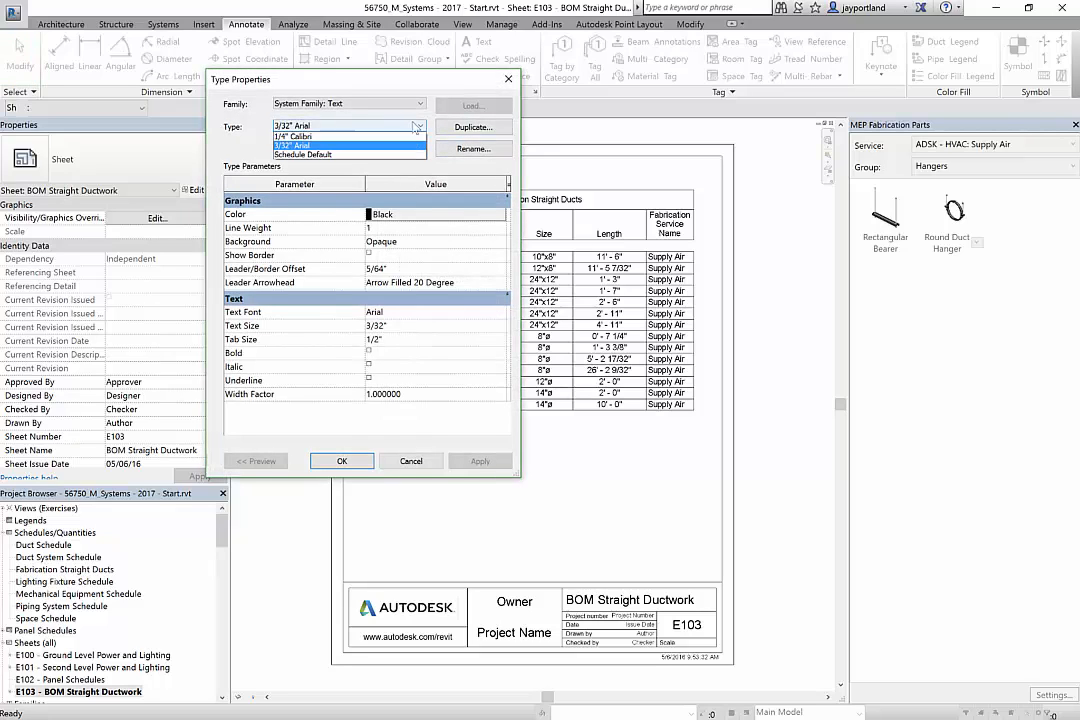
{"action": "left_click", "coordinate": [358, 138]}
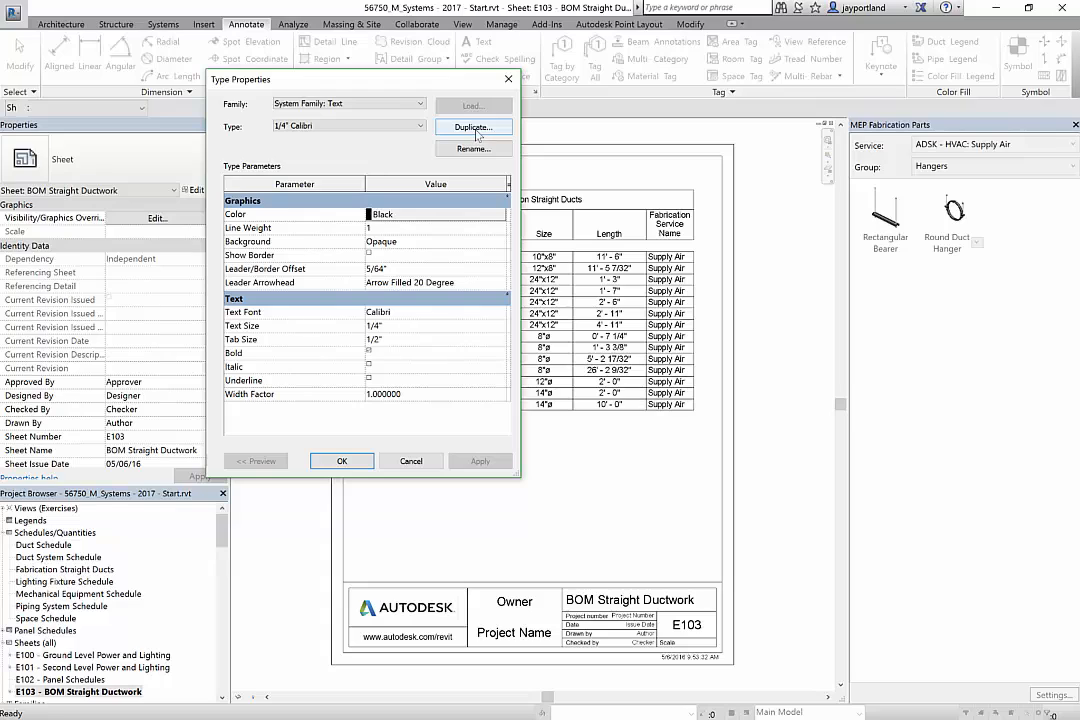
{"action": "left_click", "coordinate": [474, 127]}
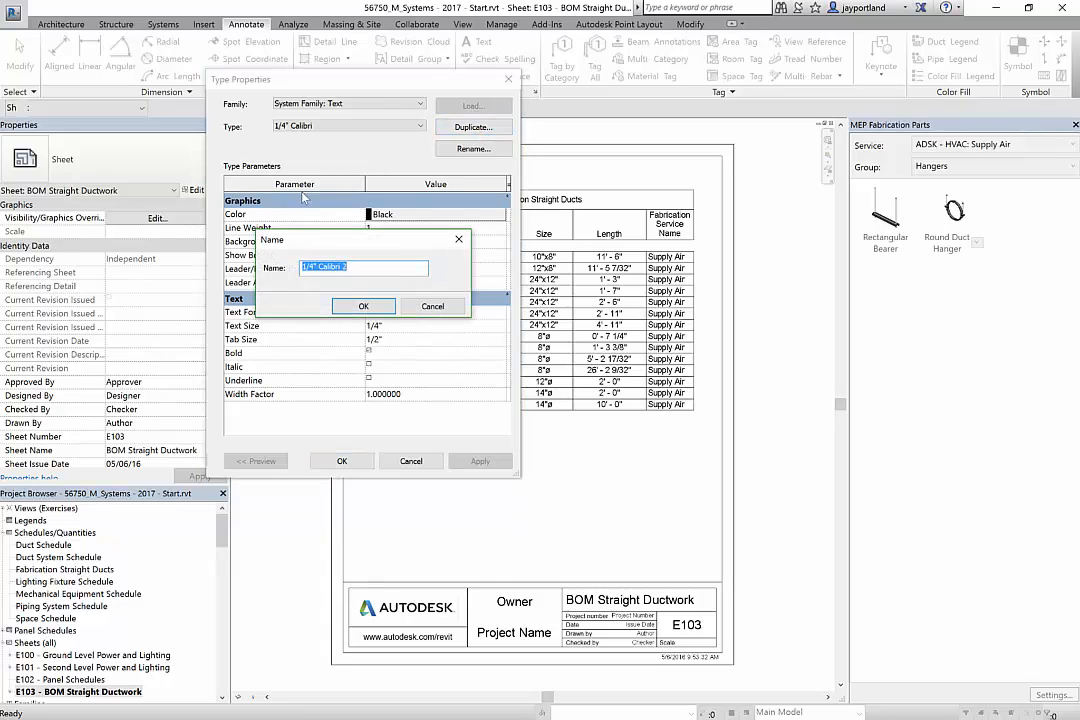
{"action": "left_click_drag", "start_coordinate": [318, 267], "coordinate": [294, 269]}
{"action": "type", "text": "3/16\""}
{"action": "left_click", "coordinate": [363, 306]}
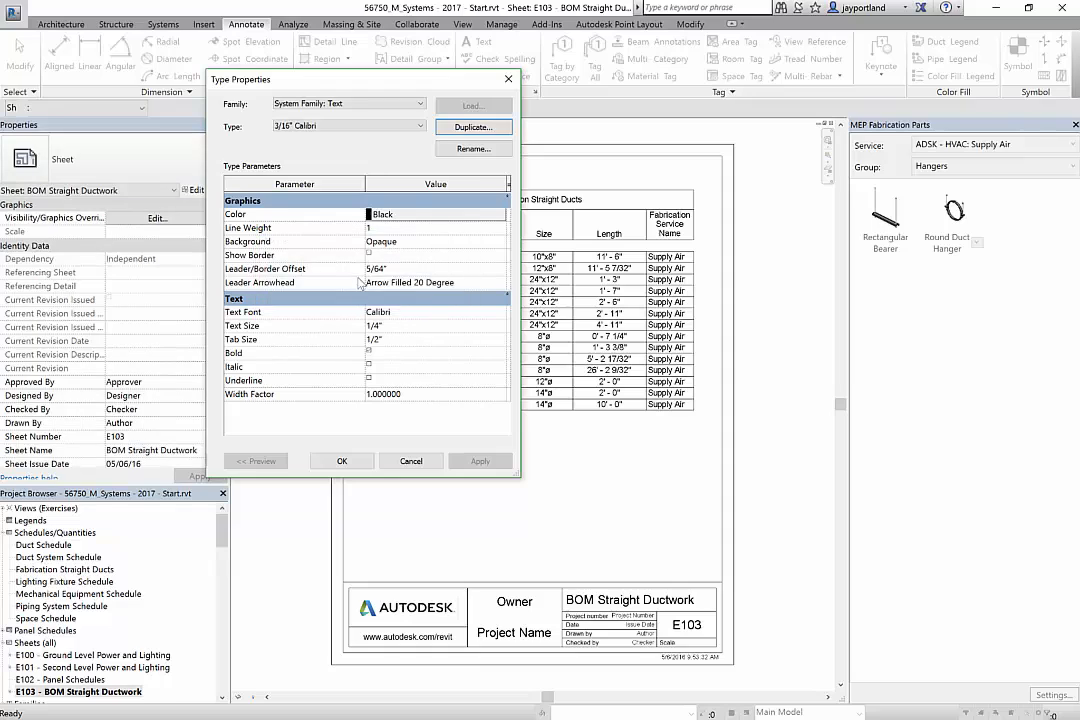
Step: Set the text size of the 3/16" Calibri text type to 3/16"
{"action": "left_click", "coordinate": [394, 326]}
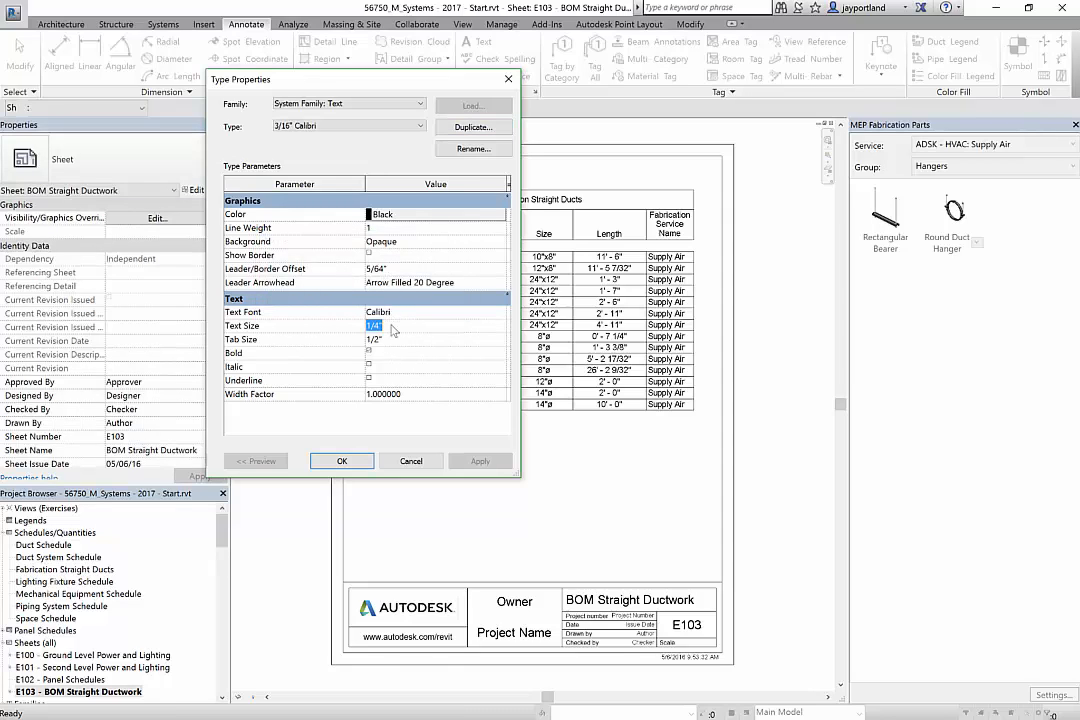
{"action": "type", "text": "3/16"}
{"action": "left_click", "coordinate": [364, 461]}
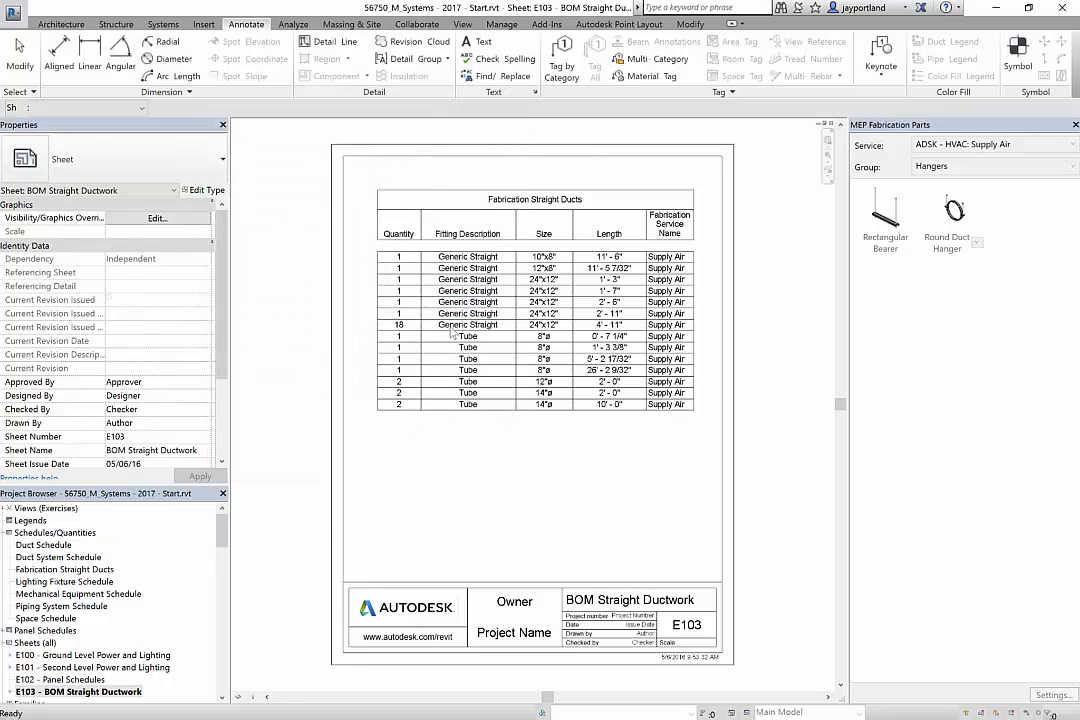
Step: Duplicate the 3/16" Calibri text type as 1/8" Calibri
{"action": "left_click", "coordinate": [536, 94]}
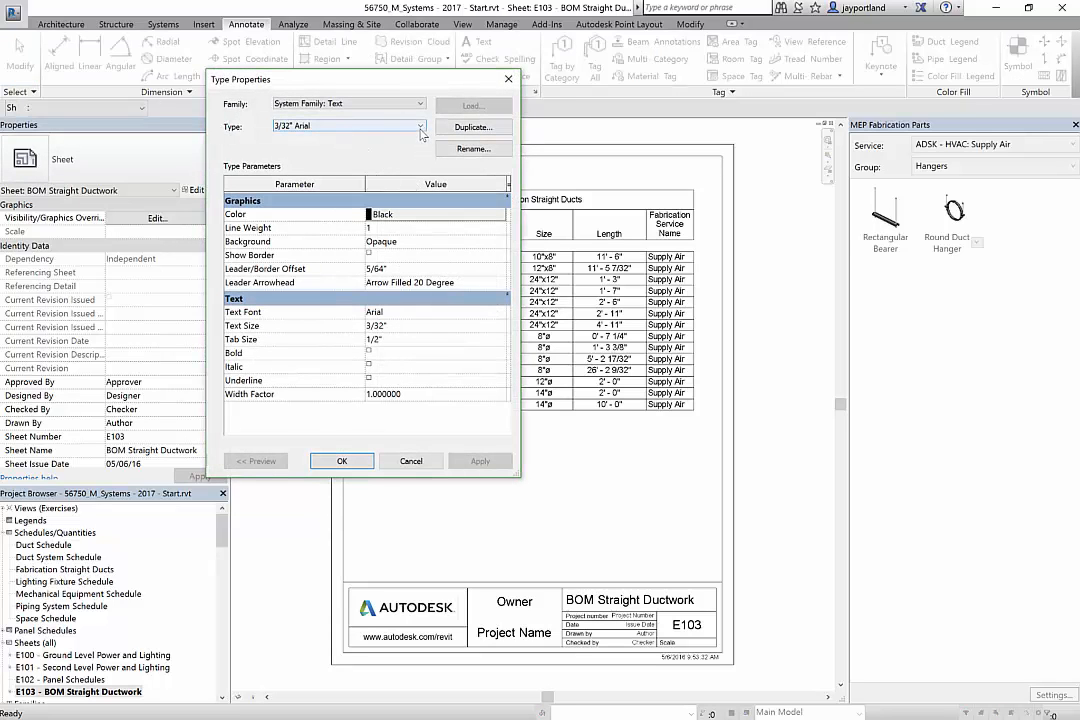
{"action": "left_click", "coordinate": [375, 126]}
{"action": "left_click", "coordinate": [381, 146]}
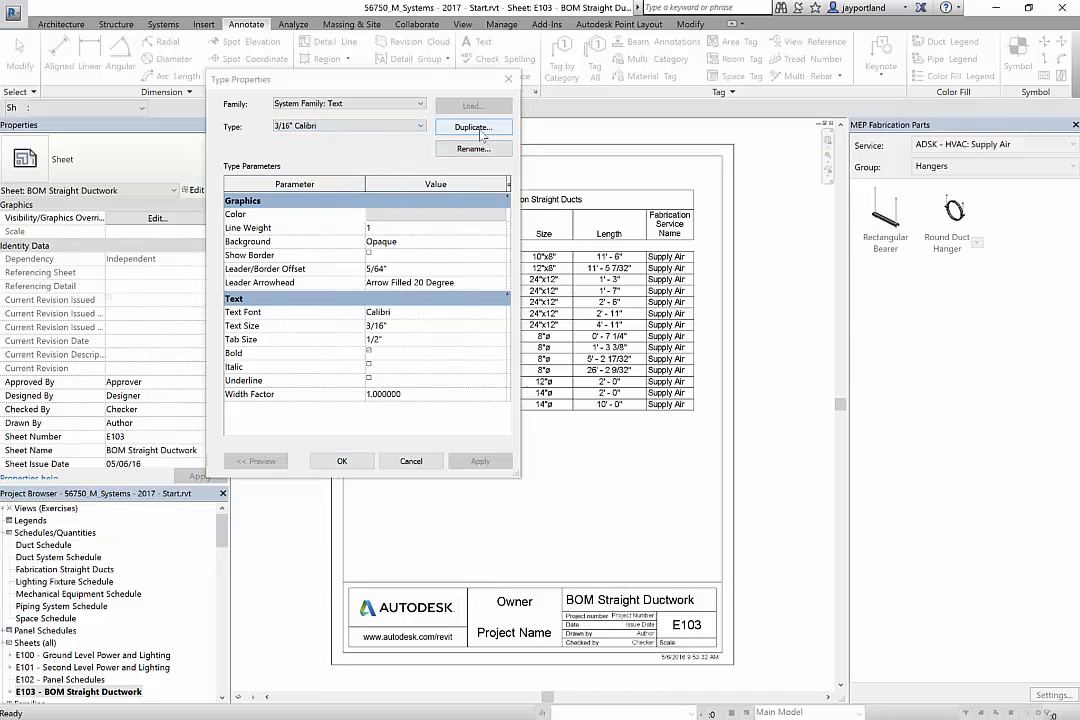
{"action": "left_click", "coordinate": [473, 127]}
{"action": "left_click_drag", "start_coordinate": [320, 267], "coordinate": [304, 268]}
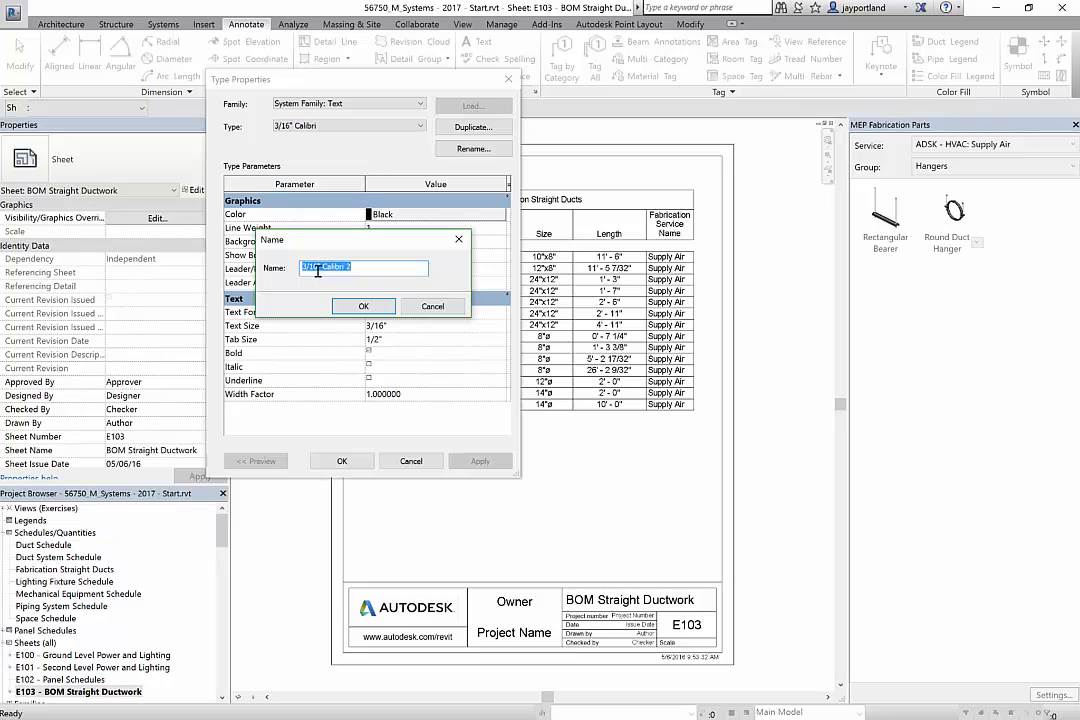
{"action": "type", "text": "1/8\""}
{"action": "key", "text": "Return"}
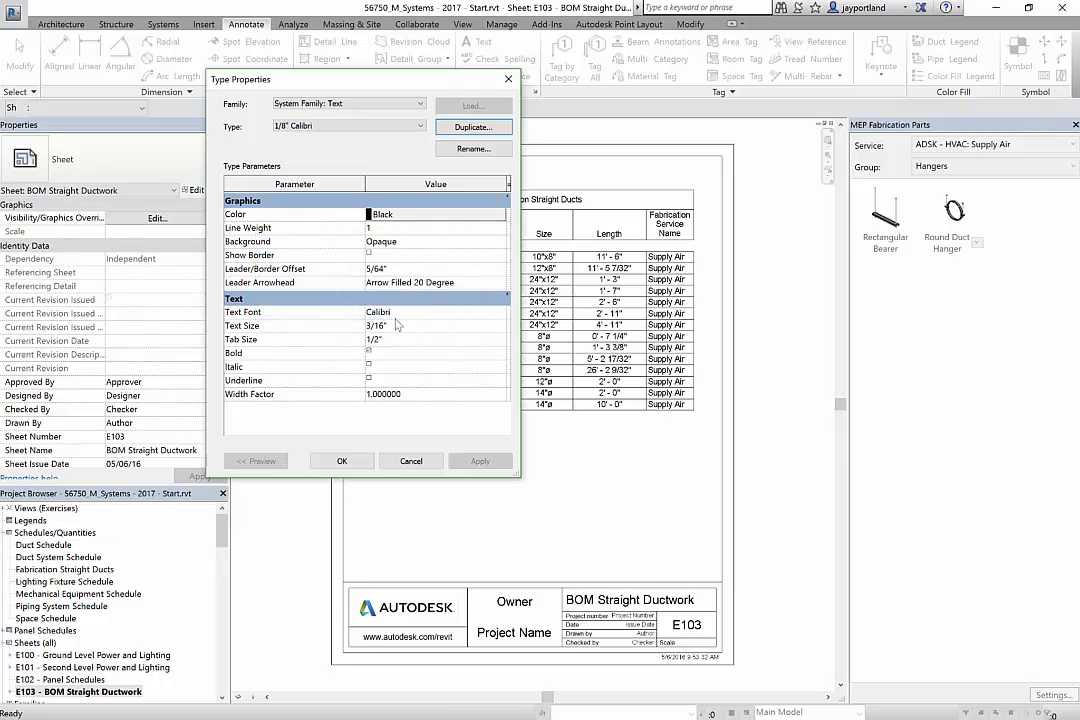
Step: Set the 1/8" Calibri text type's text size to 1/8" and turn off bold
{"action": "left_click", "coordinate": [404, 327]}
{"action": "double_click", "coordinate": [405, 326]}
{"action": "type", "text": "1/8"}
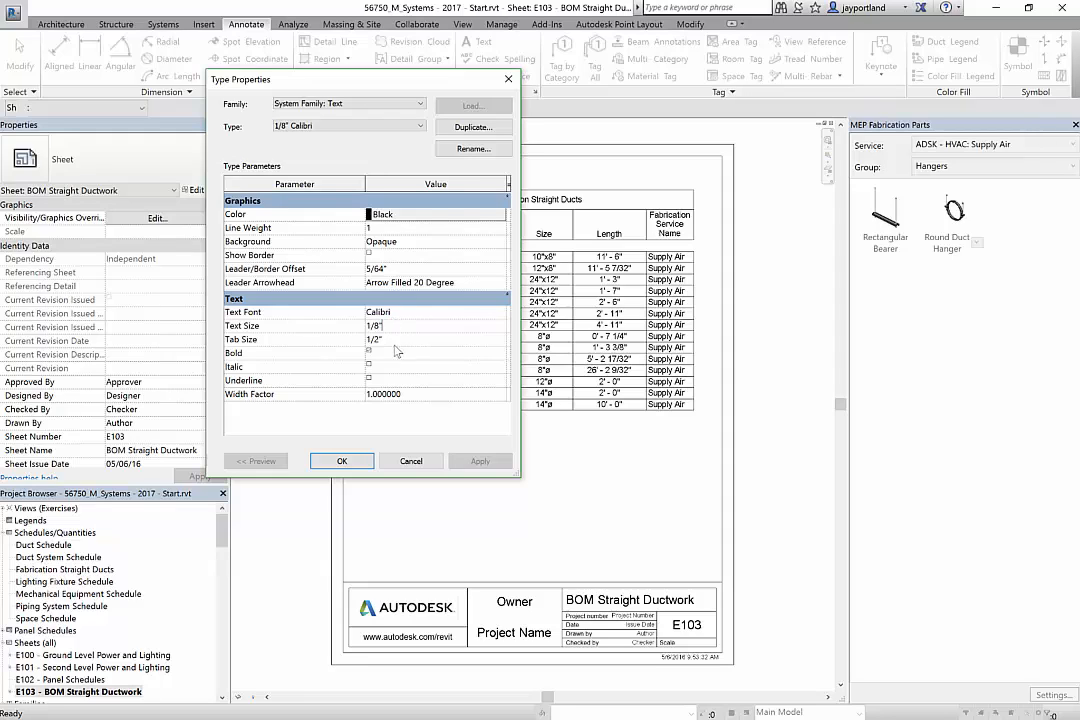
{"action": "left_click", "coordinate": [370, 355]}
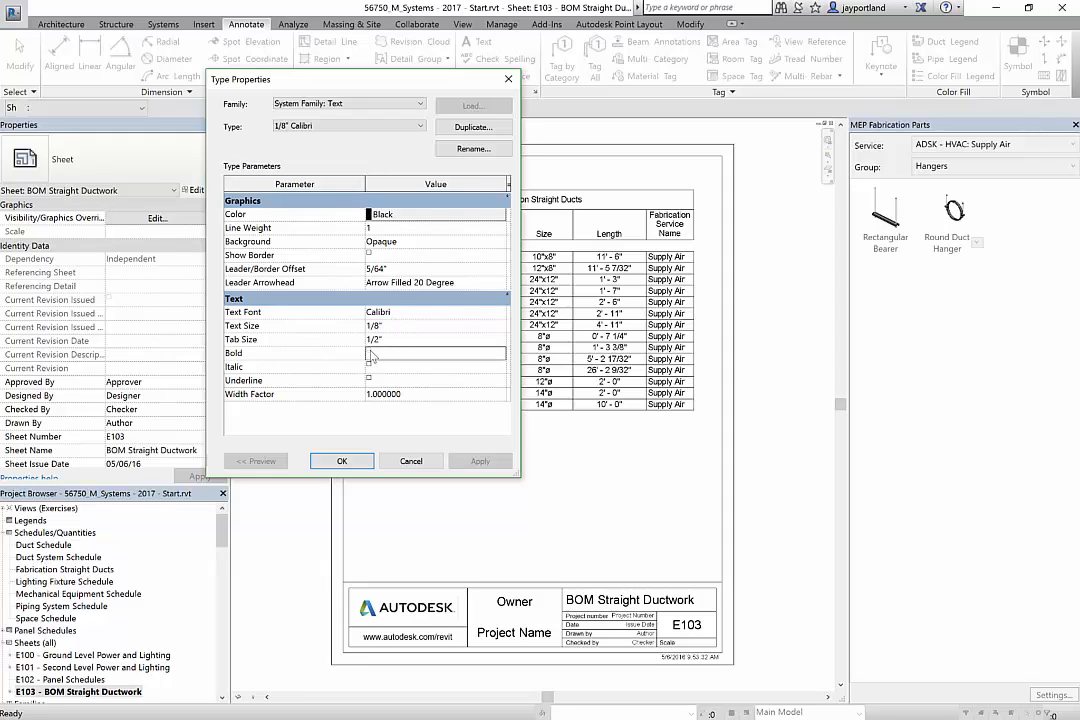
{"action": "left_click", "coordinate": [342, 461]}
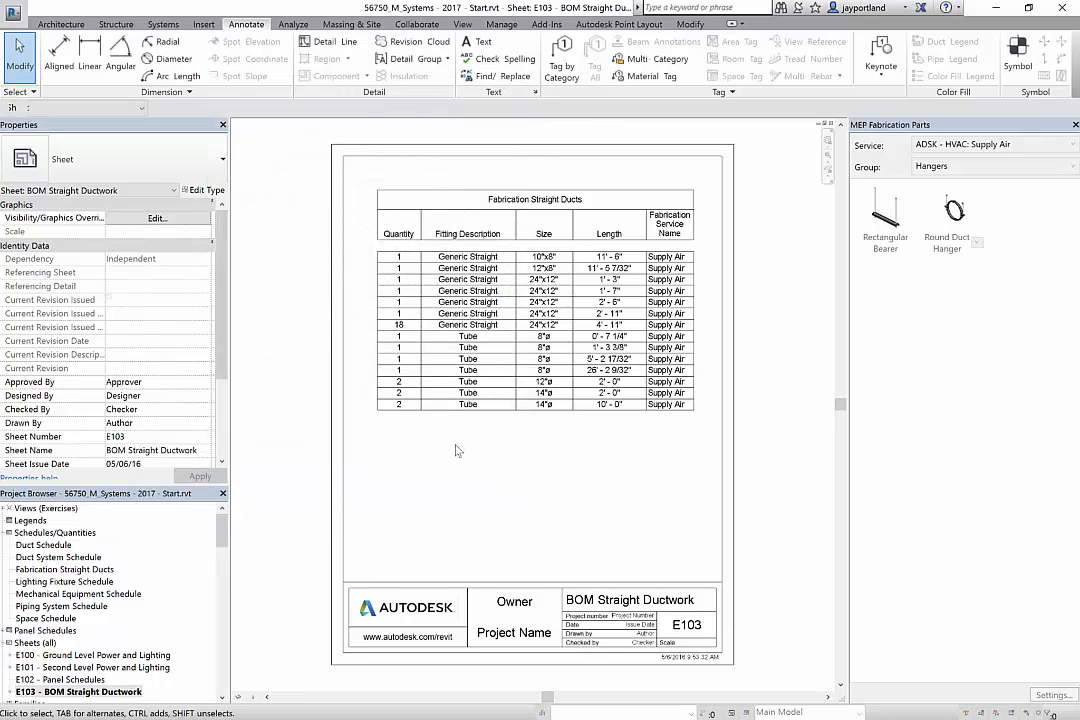
Step: Set the Fabrication Straight Ducts schedule's title text to 1/8" Calibri, header text to 3/16" Calibri and body text to 1/8" Calibri
{"action": "double_click", "coordinate": [65, 569]}
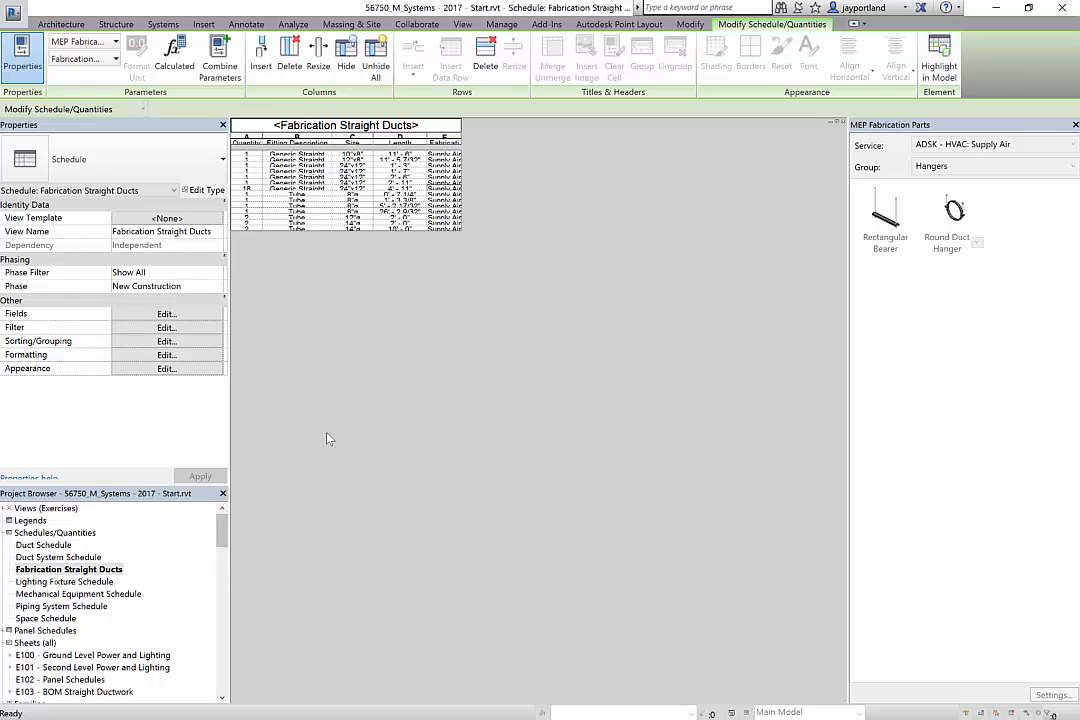
{"action": "left_click", "coordinate": [181, 375]}
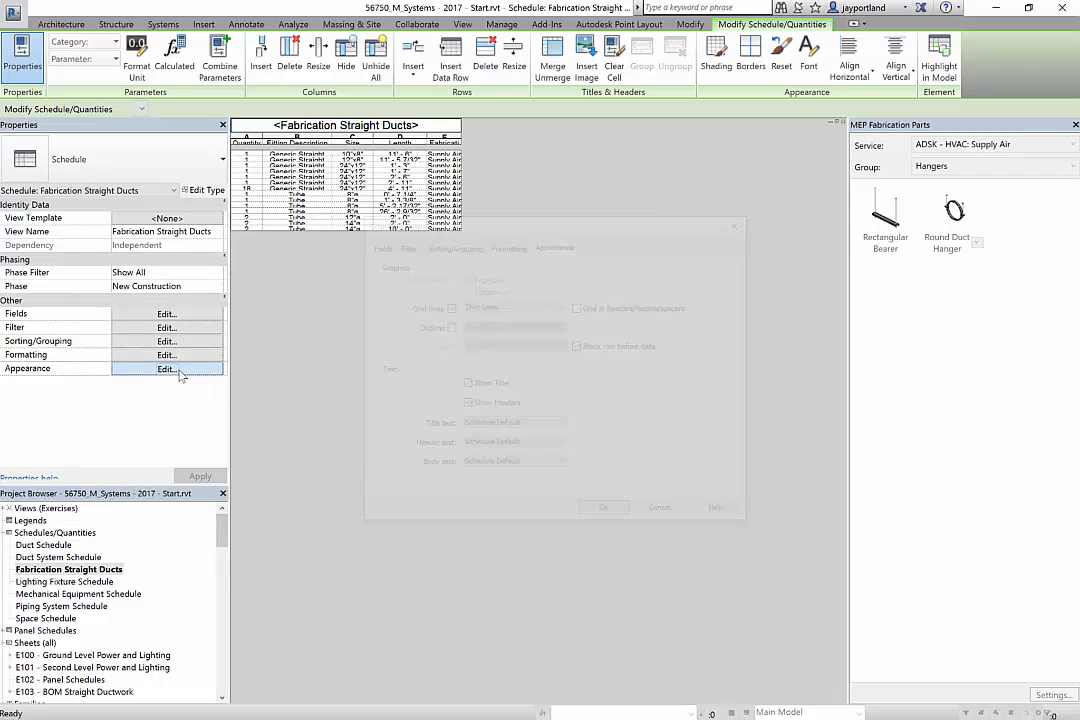
{"action": "left_click", "coordinate": [559, 426]}
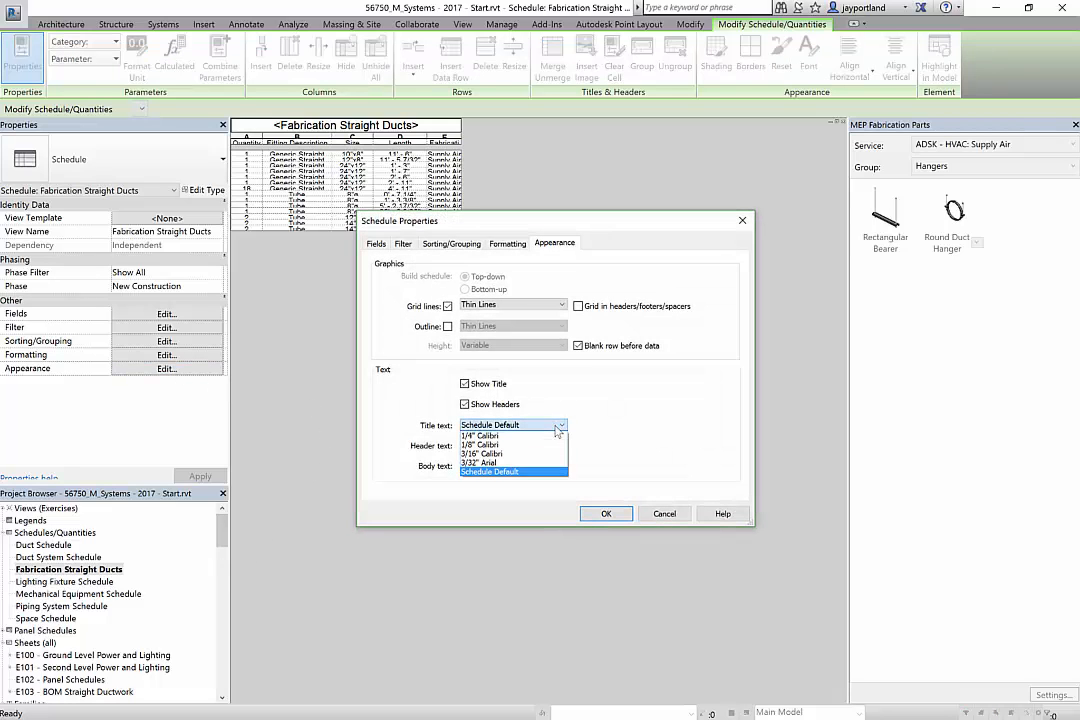
{"action": "left_click", "coordinate": [555, 445]}
{"action": "left_click", "coordinate": [558, 445]}
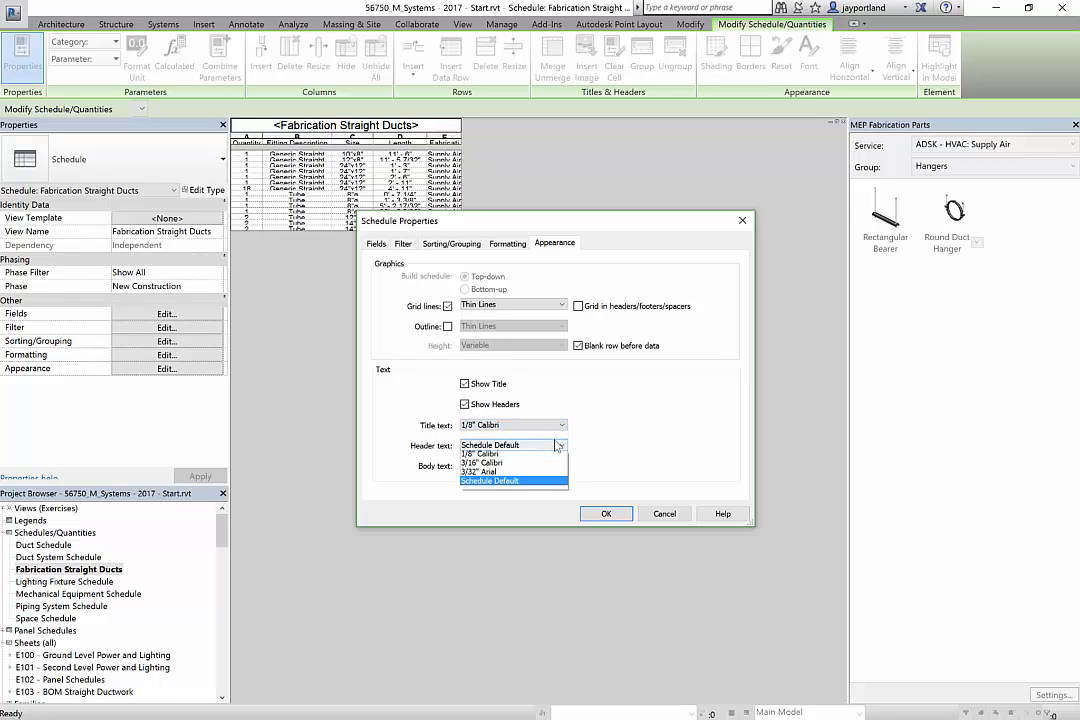
{"action": "left_click", "coordinate": [525, 477]}
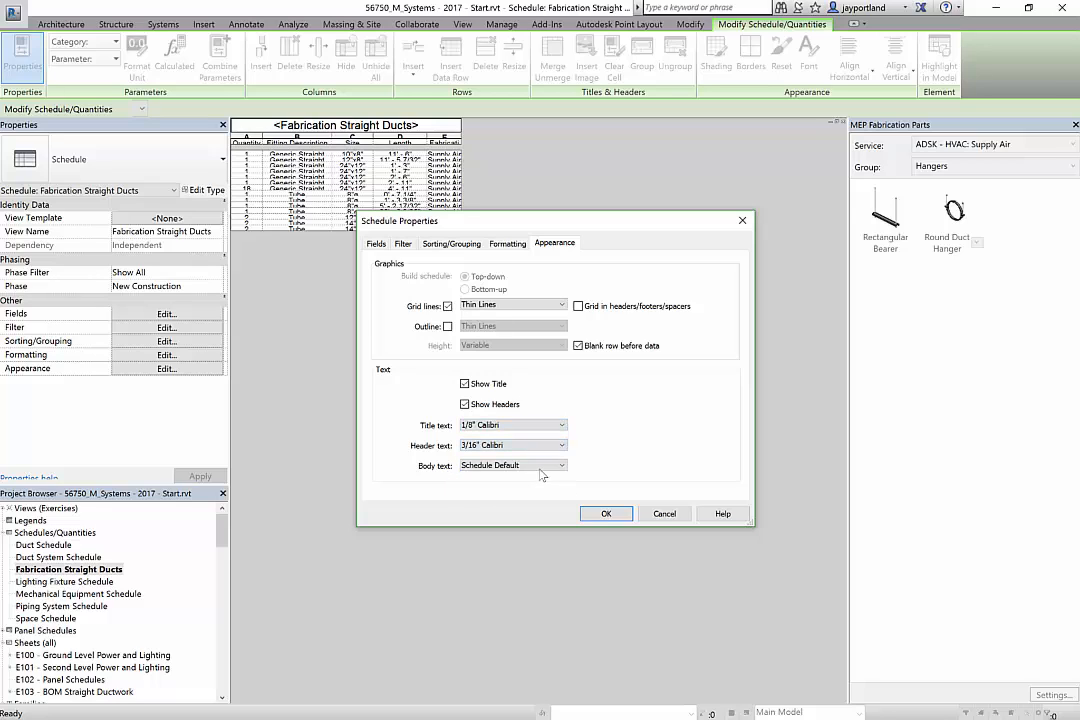
{"action": "left_click", "coordinate": [530, 466]}
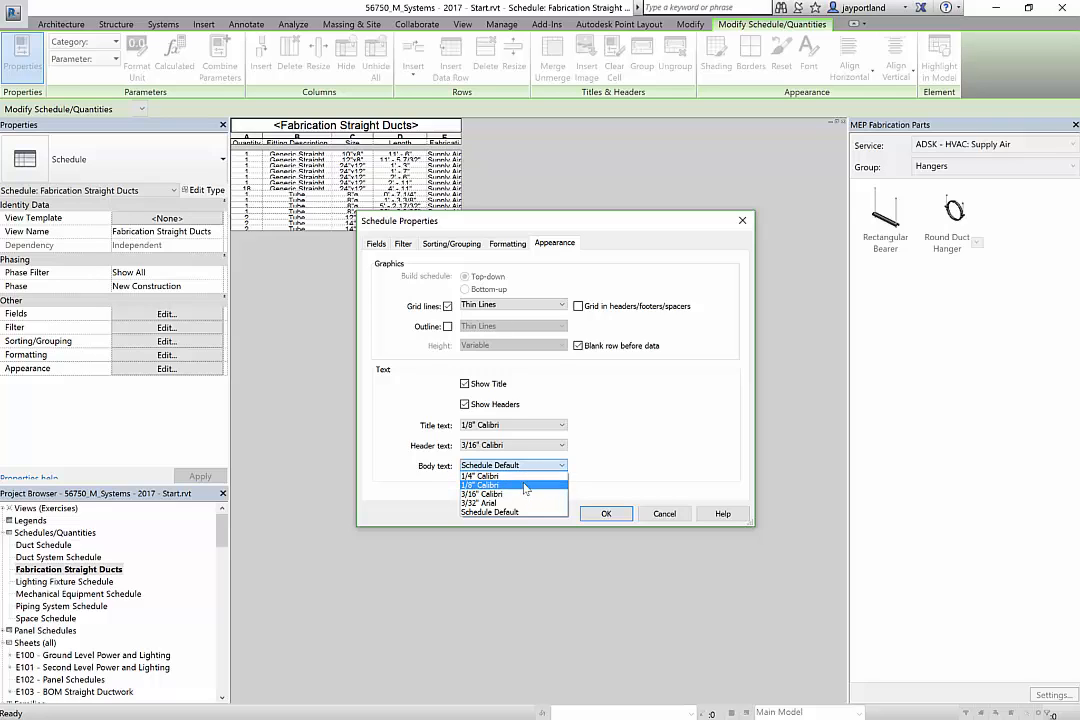
{"action": "left_click", "coordinate": [525, 485]}
{"action": "left_click", "coordinate": [605, 513]}
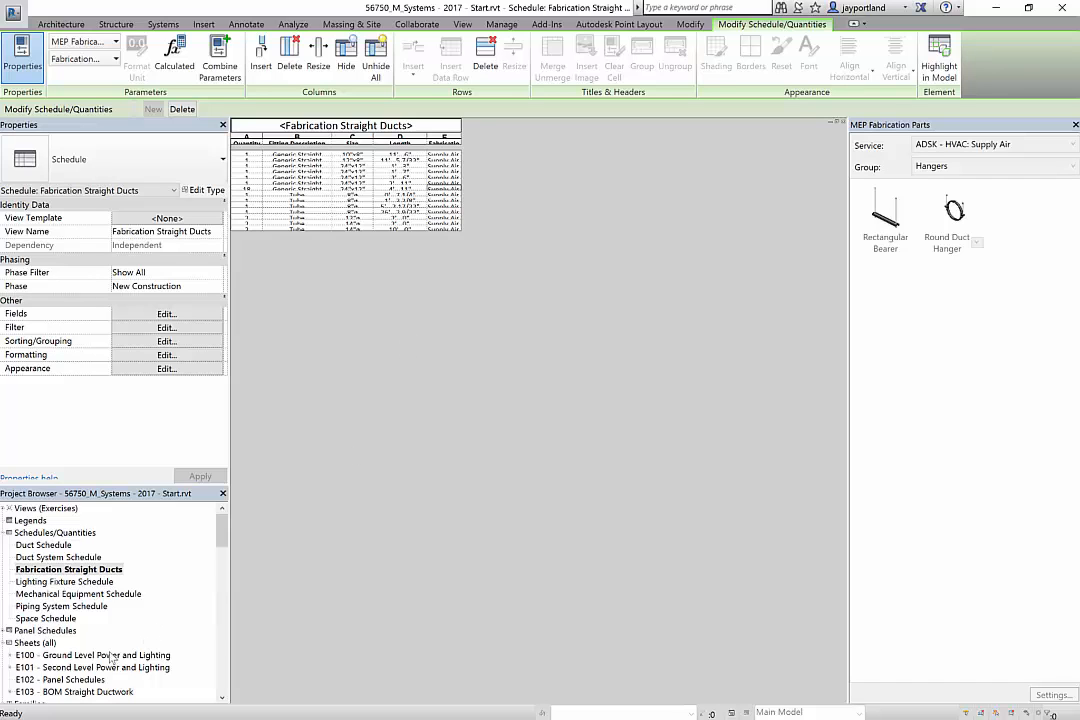
{"action": "double_click", "coordinate": [85, 692]}
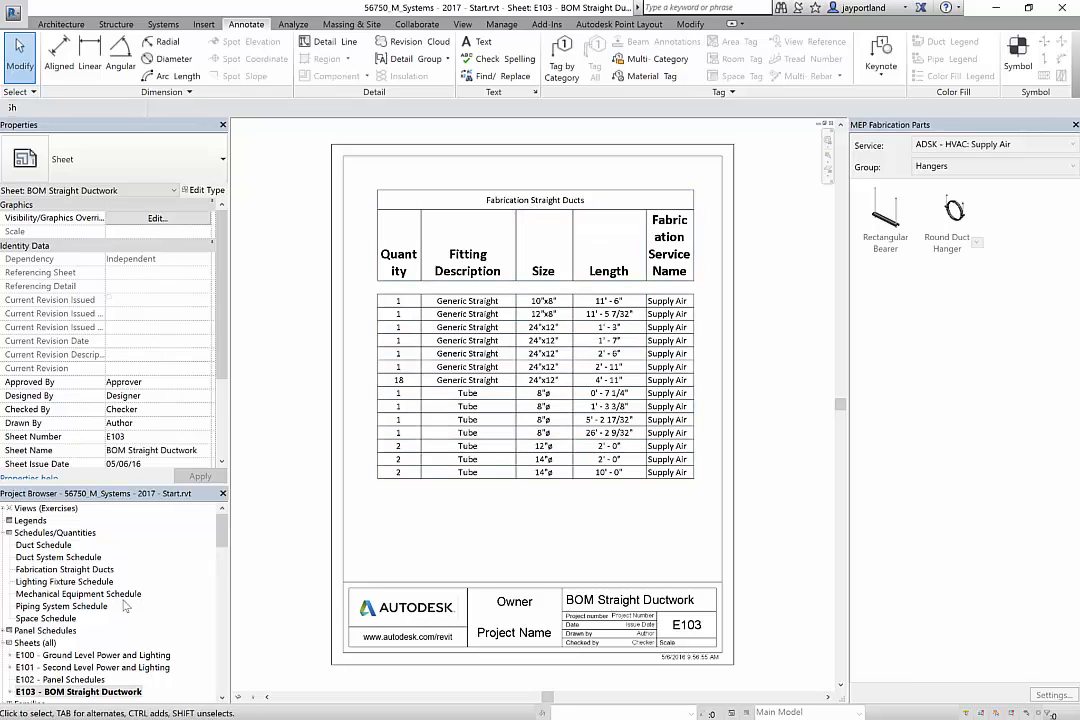
Step: Set the Fabrication Straight Ducts schedule's title text to 1/4" Calibri and return to the BOM Straight Ductwork sheet
{"action": "double_click", "coordinate": [78, 594]}
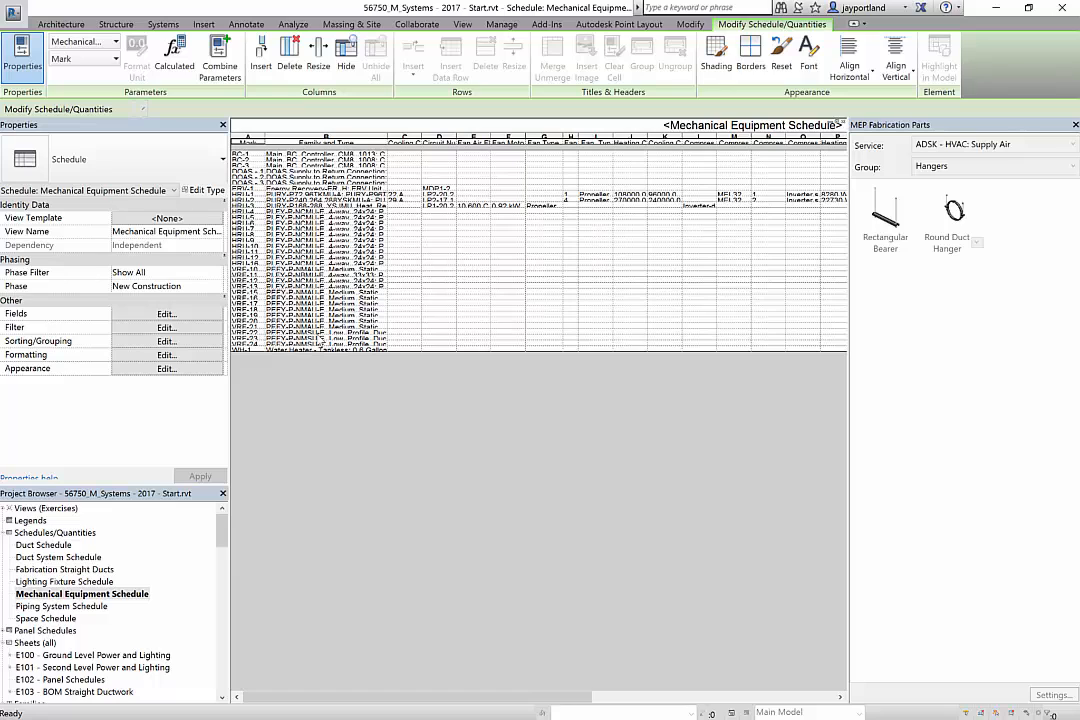
{"action": "double_click", "coordinate": [64, 569]}
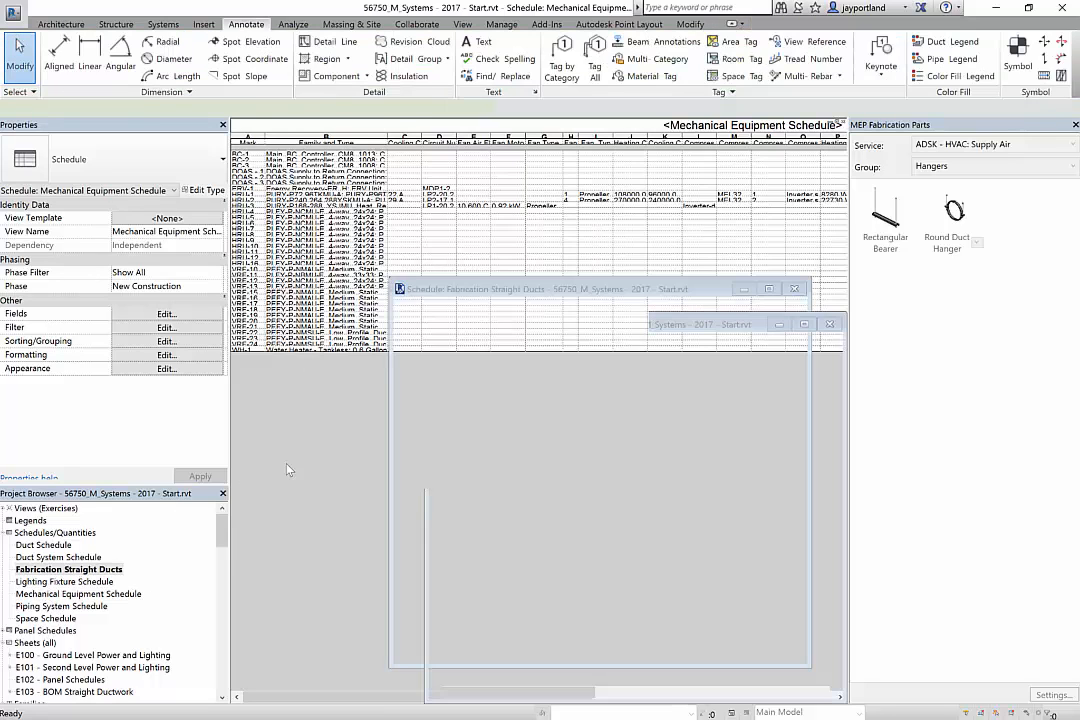
{"action": "left_click", "coordinate": [166, 368]}
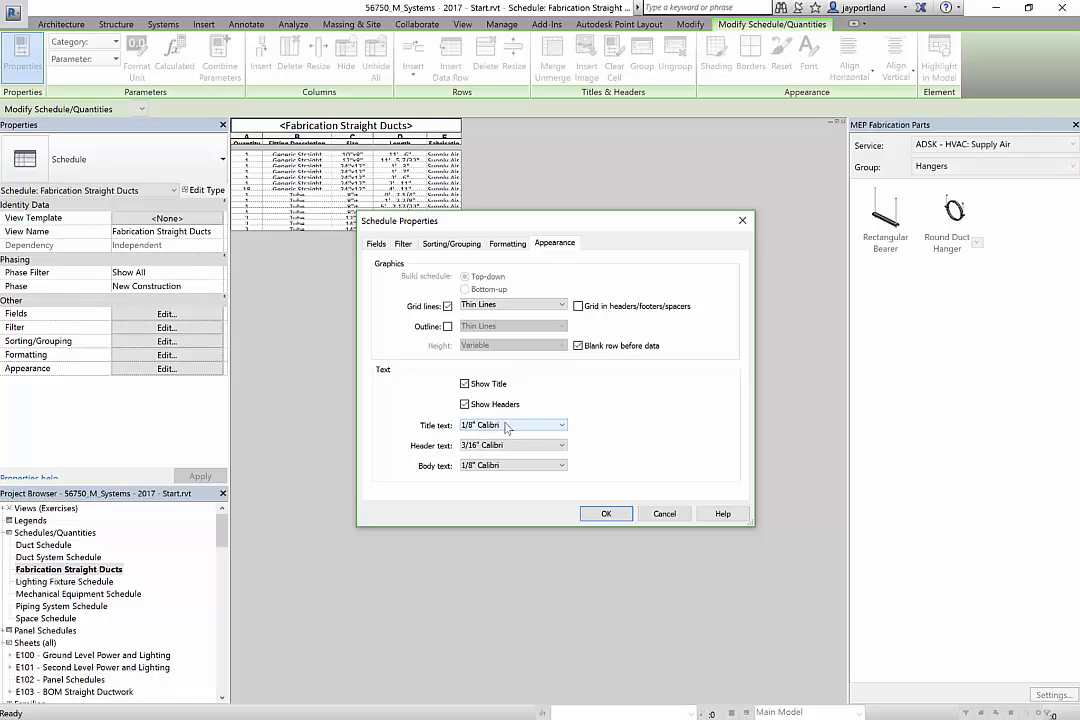
{"action": "left_click", "coordinate": [545, 425]}
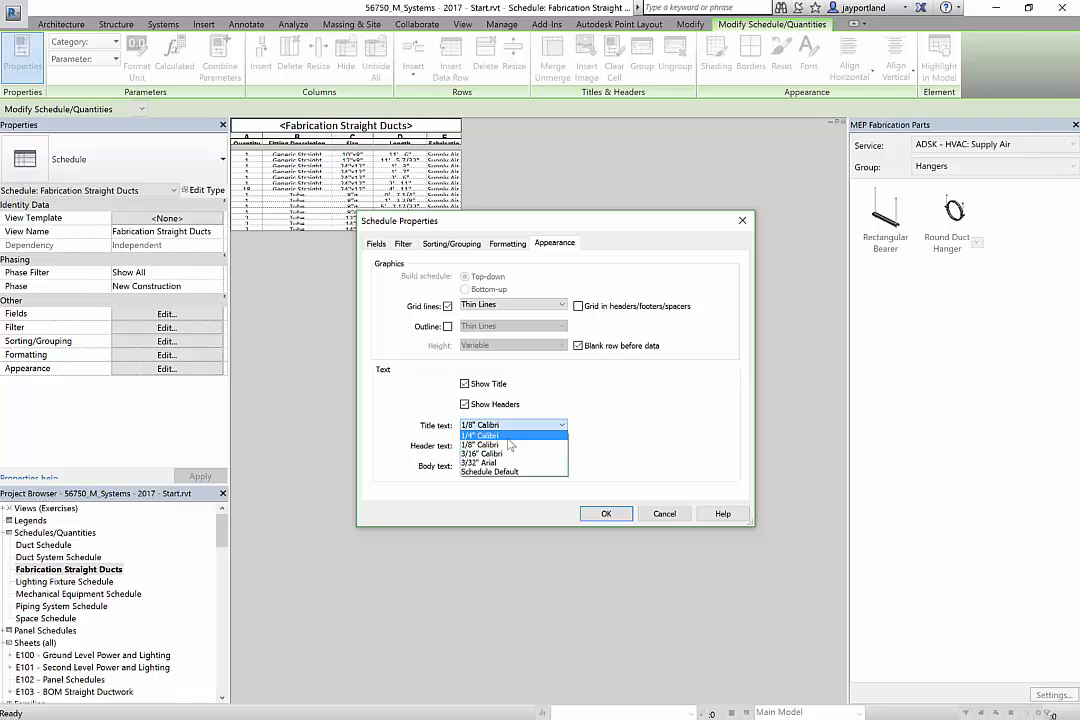
{"action": "left_click", "coordinate": [539, 442]}
{"action": "left_click", "coordinate": [606, 513]}
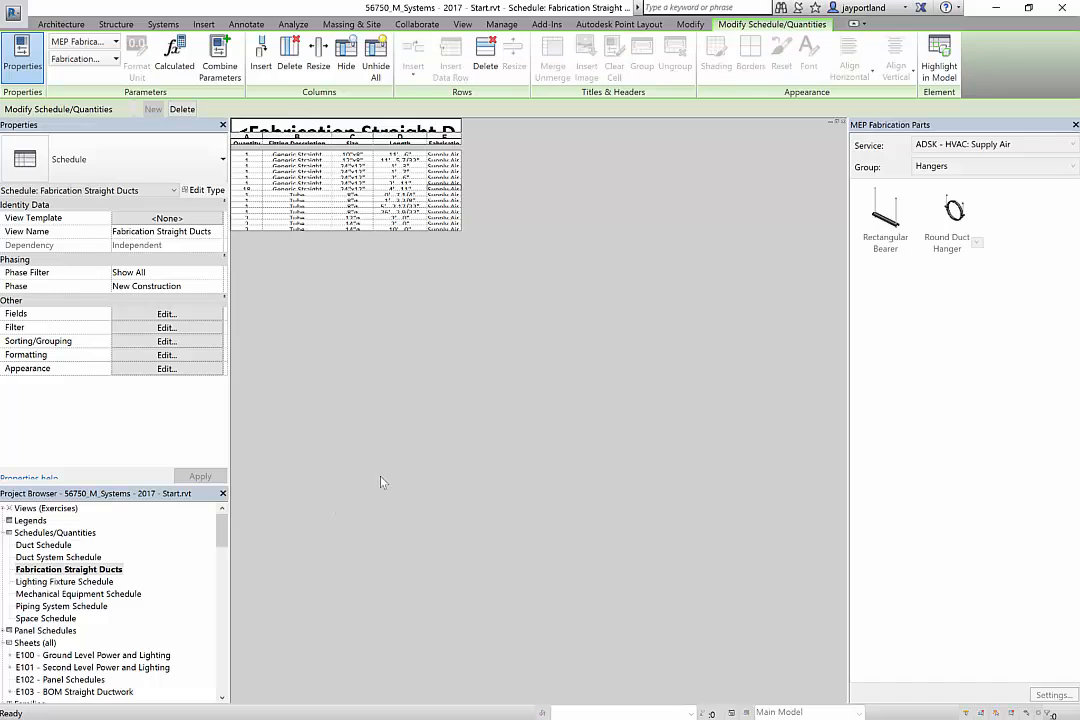
{"action": "double_click", "coordinate": [90, 693]}
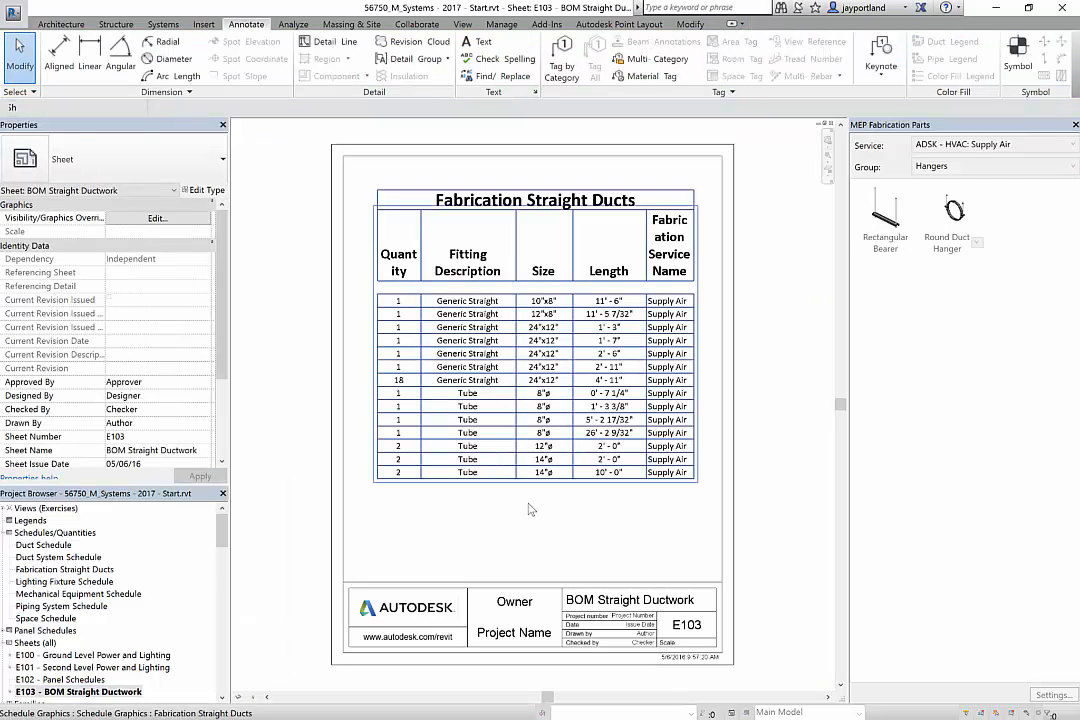
Step: Widen the Quantity and Fabrication Service Name columns and shift the schedule toward the sheet's left margin so it fits within the border
{"action": "left_click", "coordinate": [426, 234]}
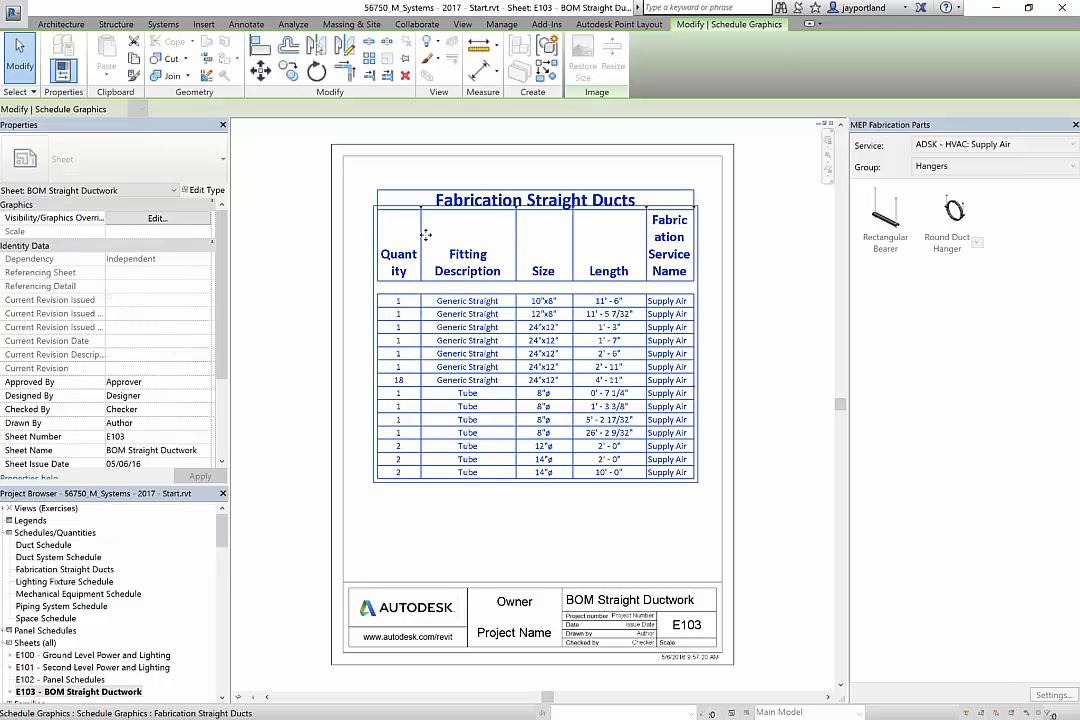
{"action": "left_click_drag", "start_coordinate": [429, 207], "coordinate": [443, 212]}
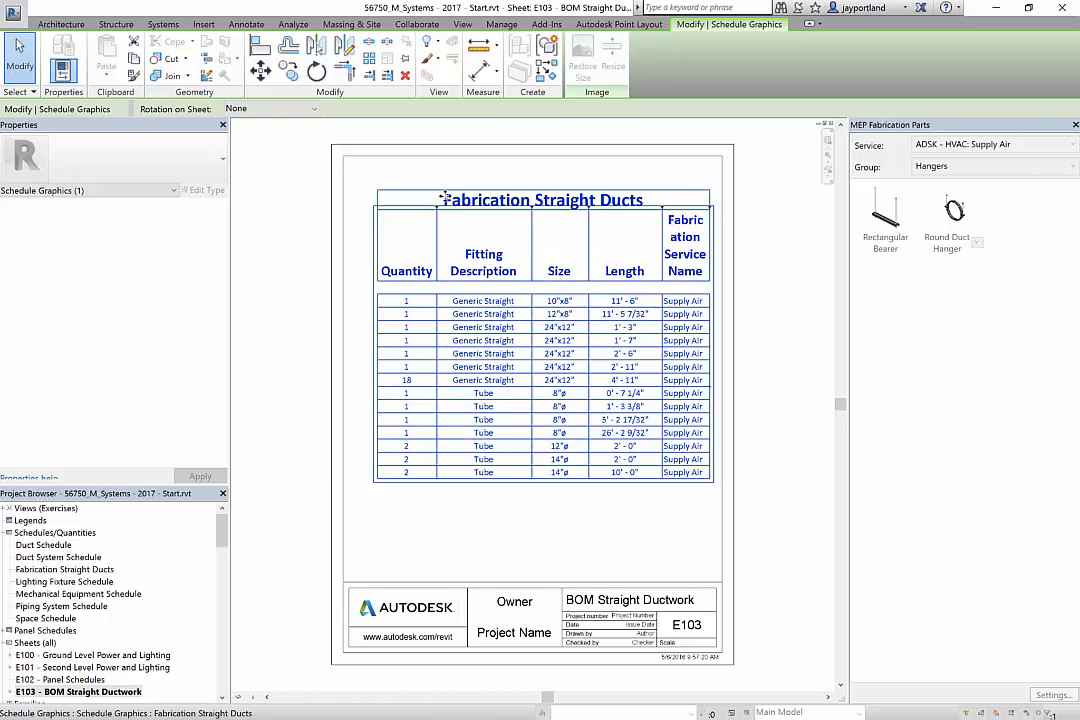
{"action": "mouse_move", "coordinate": [419, 199]}
{"action": "left_mouse_down"}
{"action": "mouse_move", "coordinate": [393, 205]}
{"action": "mouse_move", "coordinate": [419, 214]}
{"action": "left_mouse_up"}
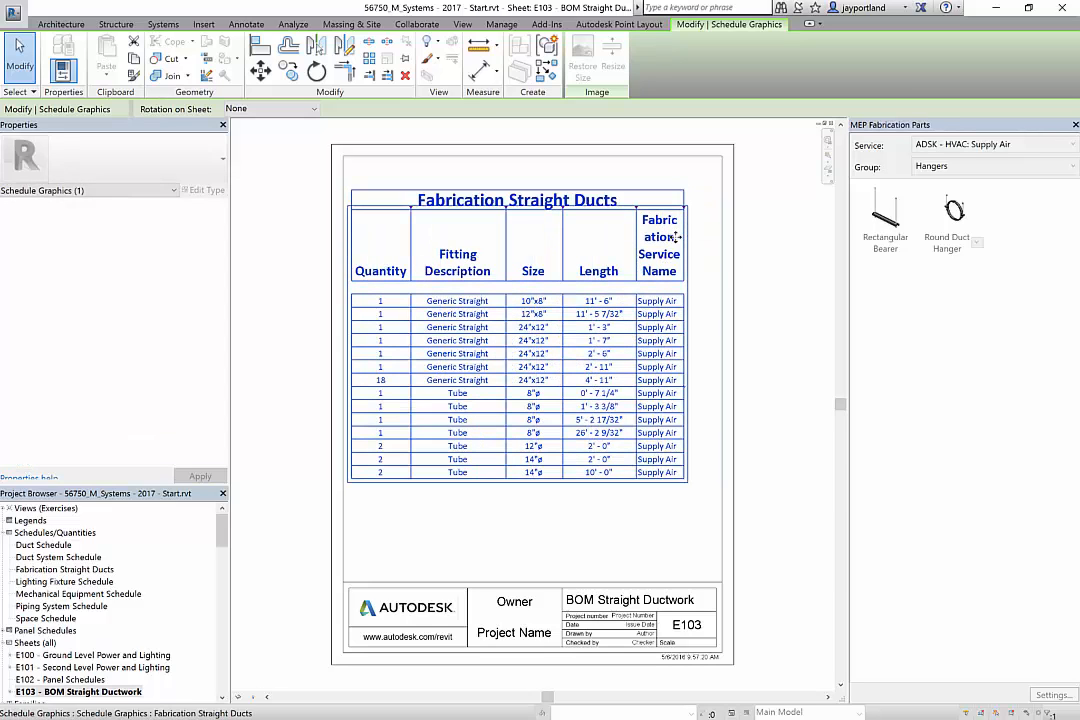
{"action": "left_click_drag", "start_coordinate": [686, 210], "coordinate": [706, 208]}
{"action": "left_click", "coordinate": [560, 522]}
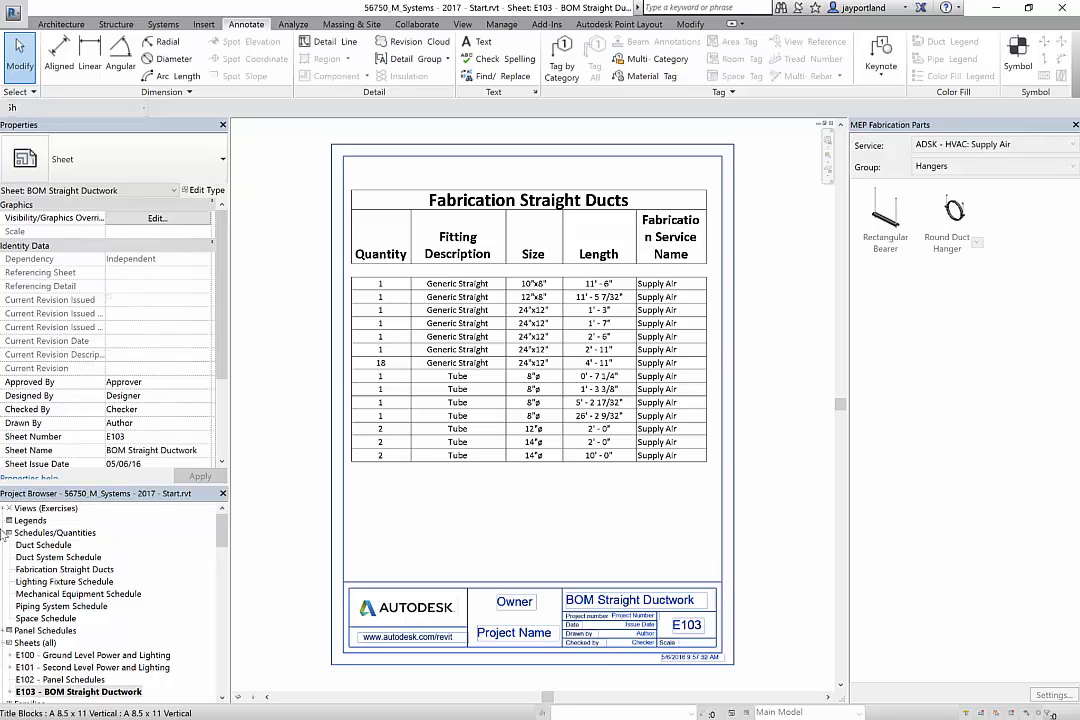
Step: Minimize the Fabrication Straight Ducts schedule and sheet windows and close the Mechanical Equipment Schedule to reach the Start Here Plan floor plan
{"action": "double_click", "coordinate": [66, 570]}
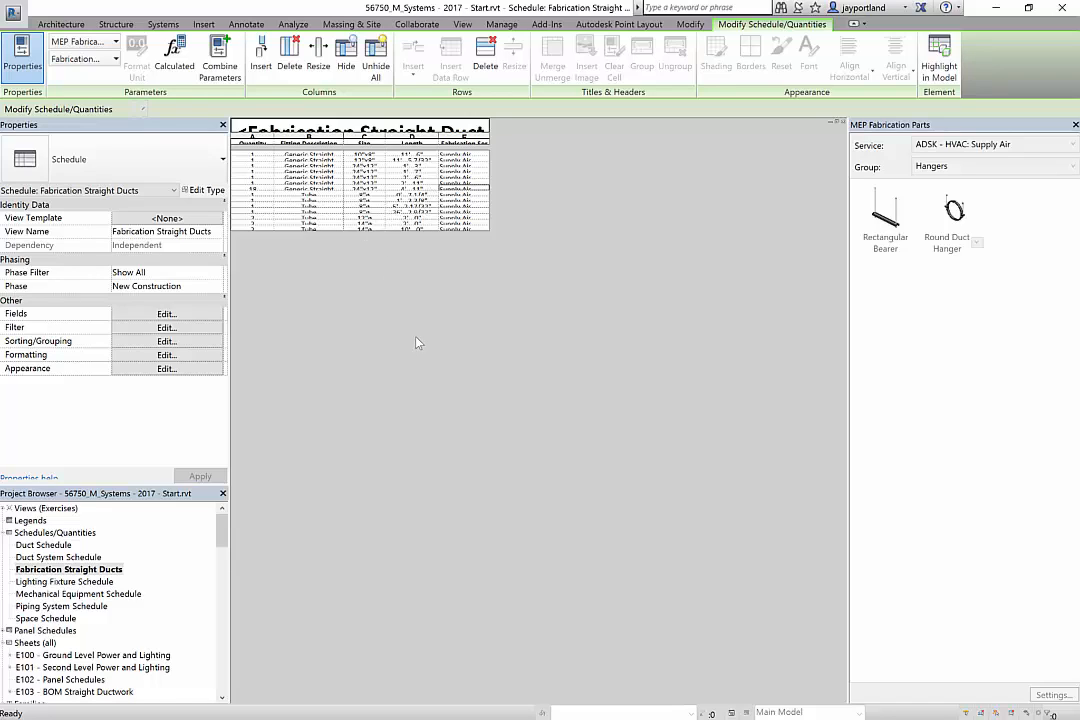
{"action": "left_click", "coordinate": [830, 122]}
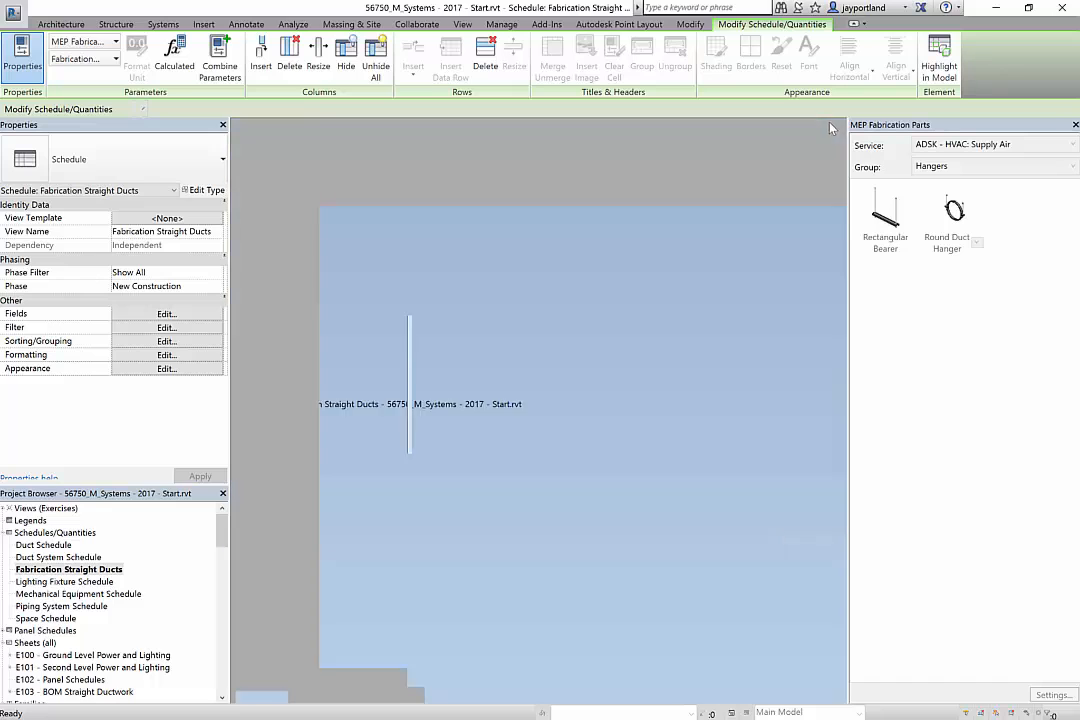
{"action": "left_click", "coordinate": [759, 308]}
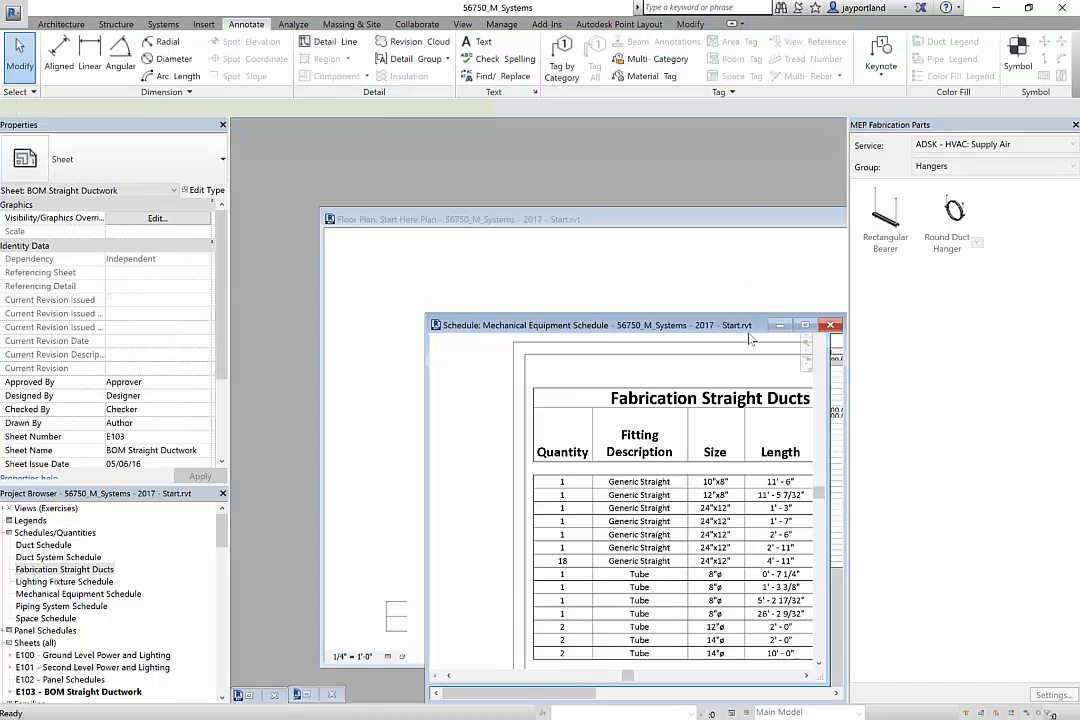
{"action": "left_click", "coordinate": [830, 325]}
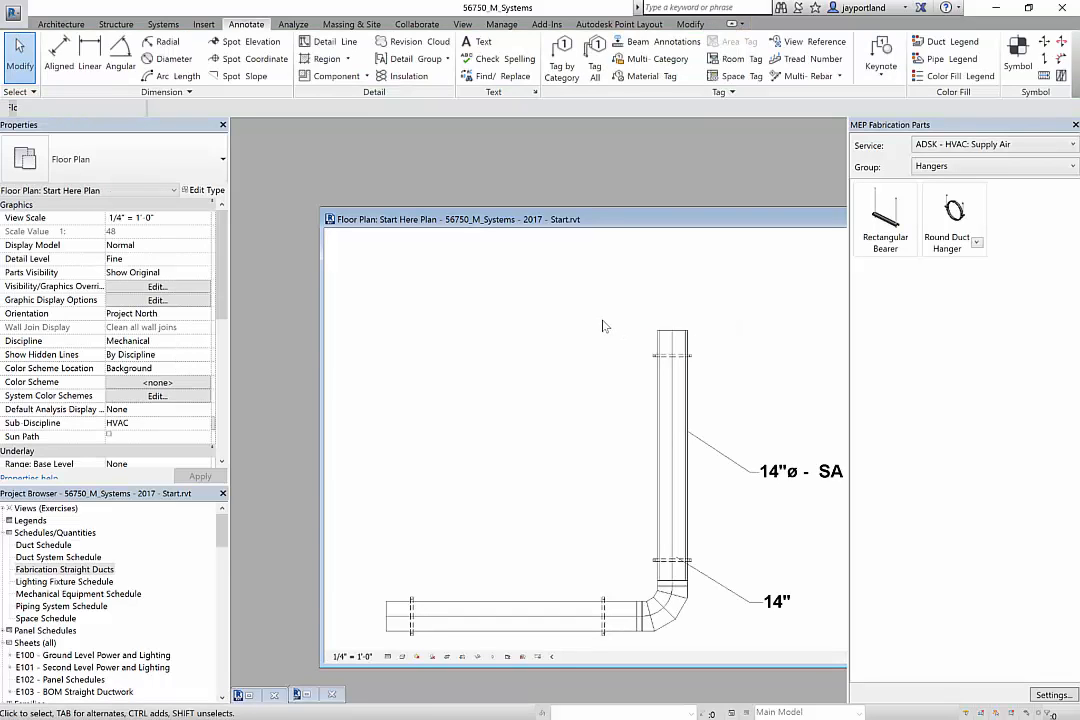
Step: Stretch the free end of the vertical 14" duct to a length of about 12' 1 1/2"
{"action": "left_click", "coordinate": [689, 340]}
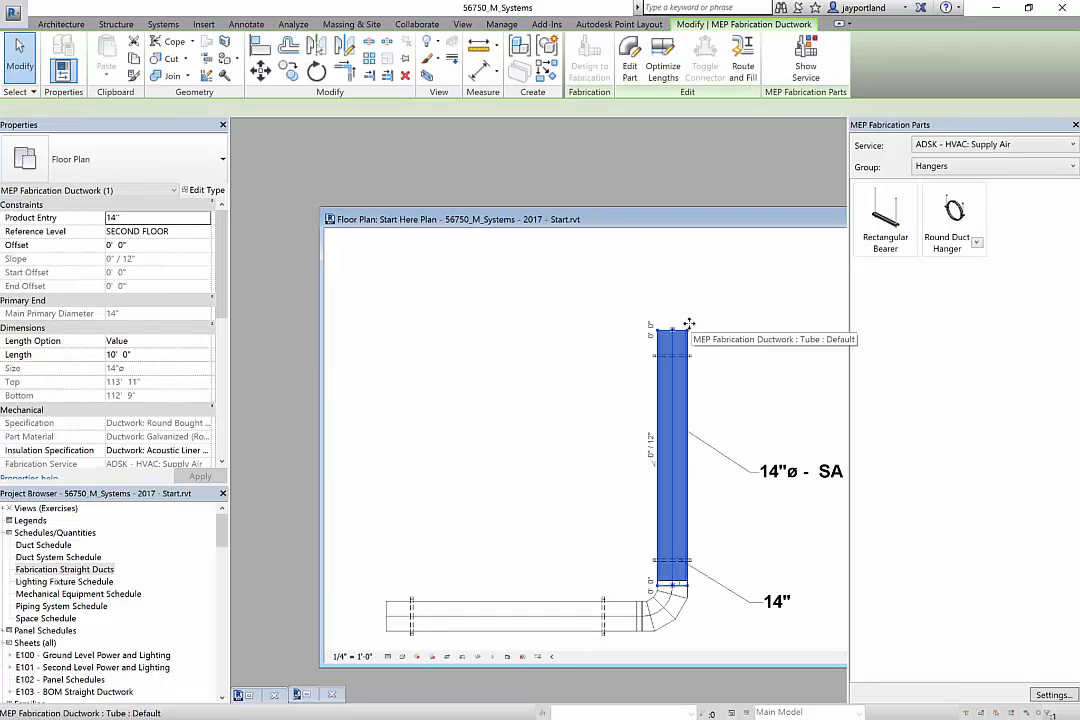
{"action": "left_click_drag", "start_coordinate": [673, 336], "coordinate": [672, 275]}
{"action": "key", "text": "Escape"}
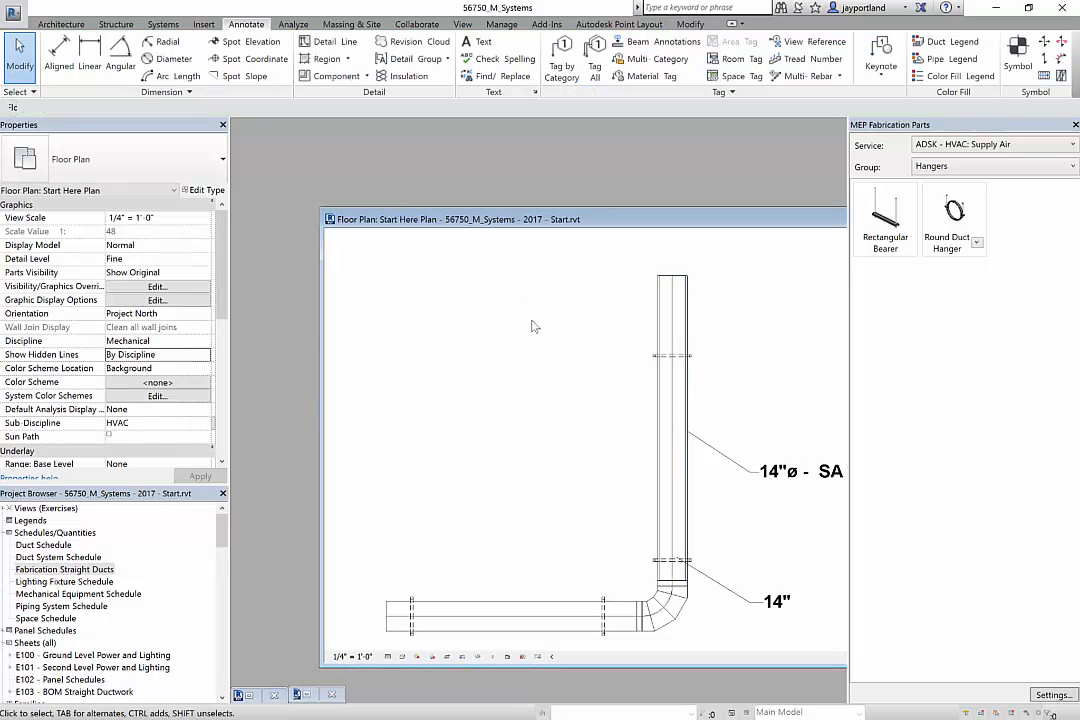
Step: Set the vertical 14" duct's length to 10' 7 1/4"
{"action": "left_click", "coordinate": [670, 305]}
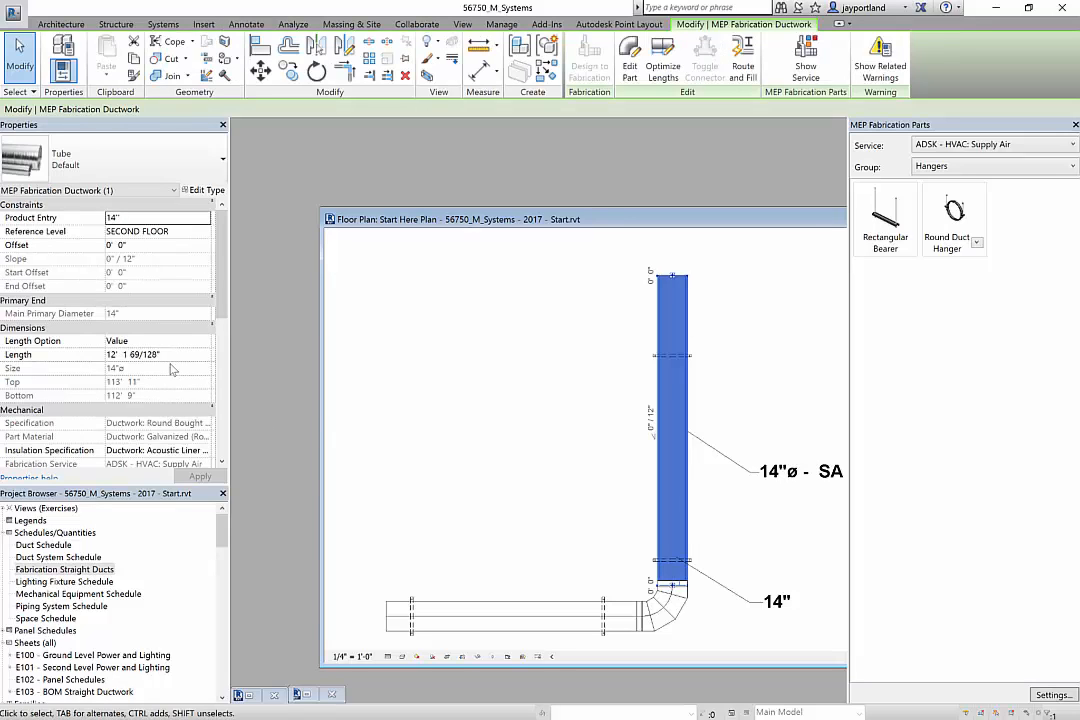
{"action": "left_click", "coordinate": [181, 356]}
{"action": "type", "text": "10'7.25"}
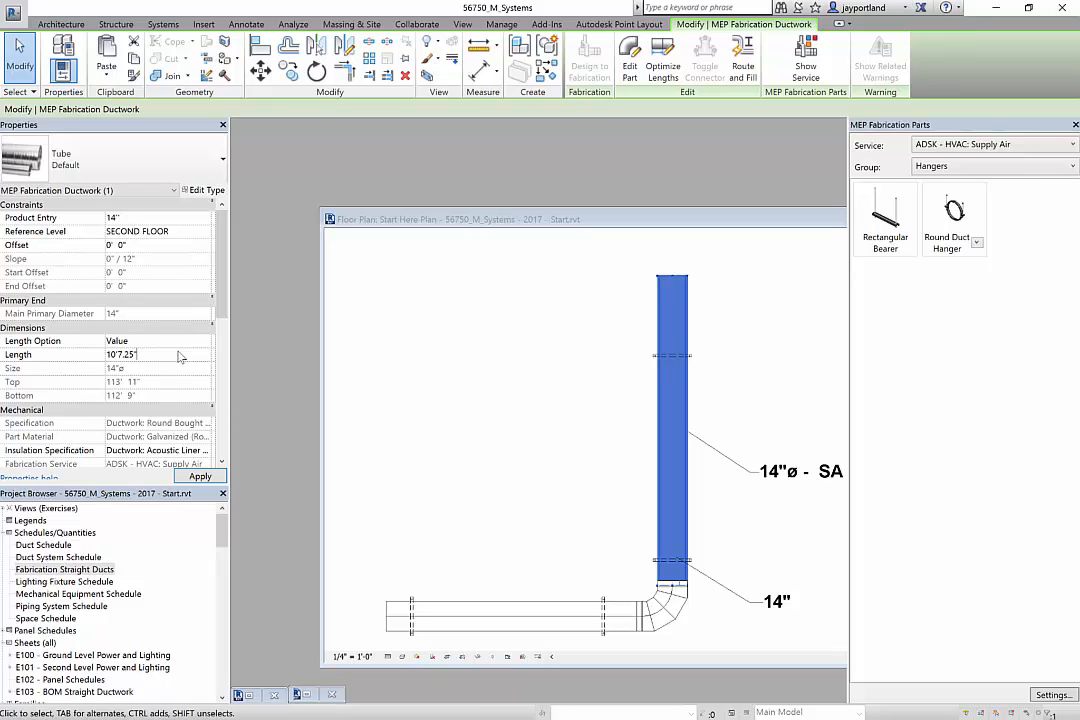
{"action": "mouse_move", "coordinate": [445, 405]}
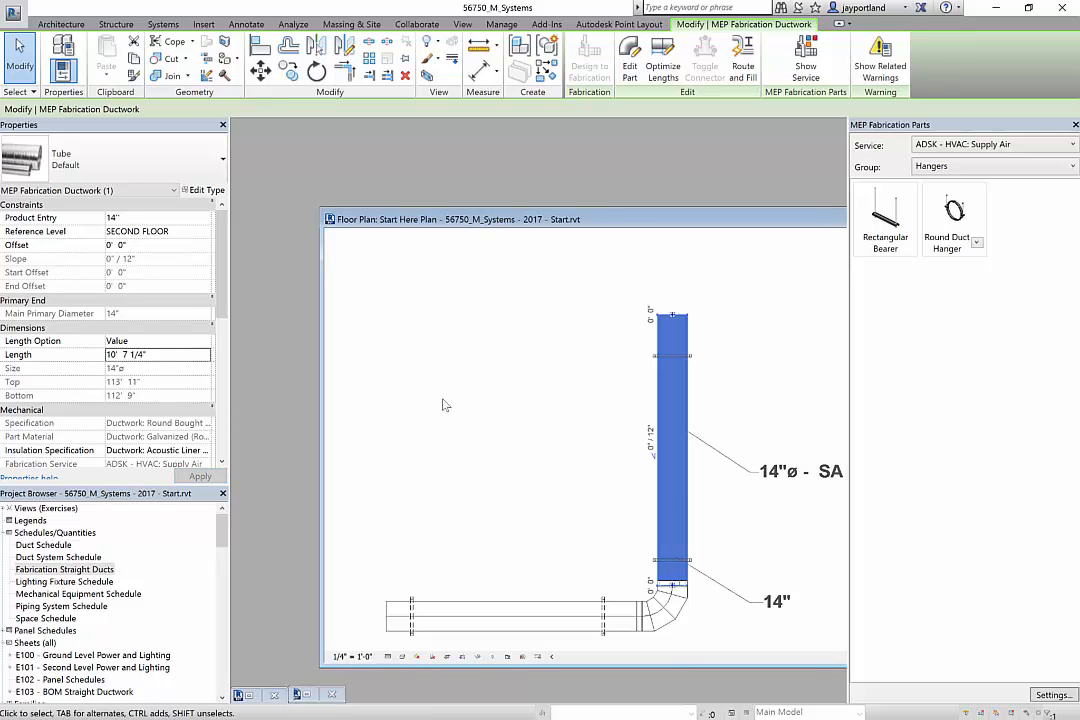
{"action": "key", "text": "Escape"}
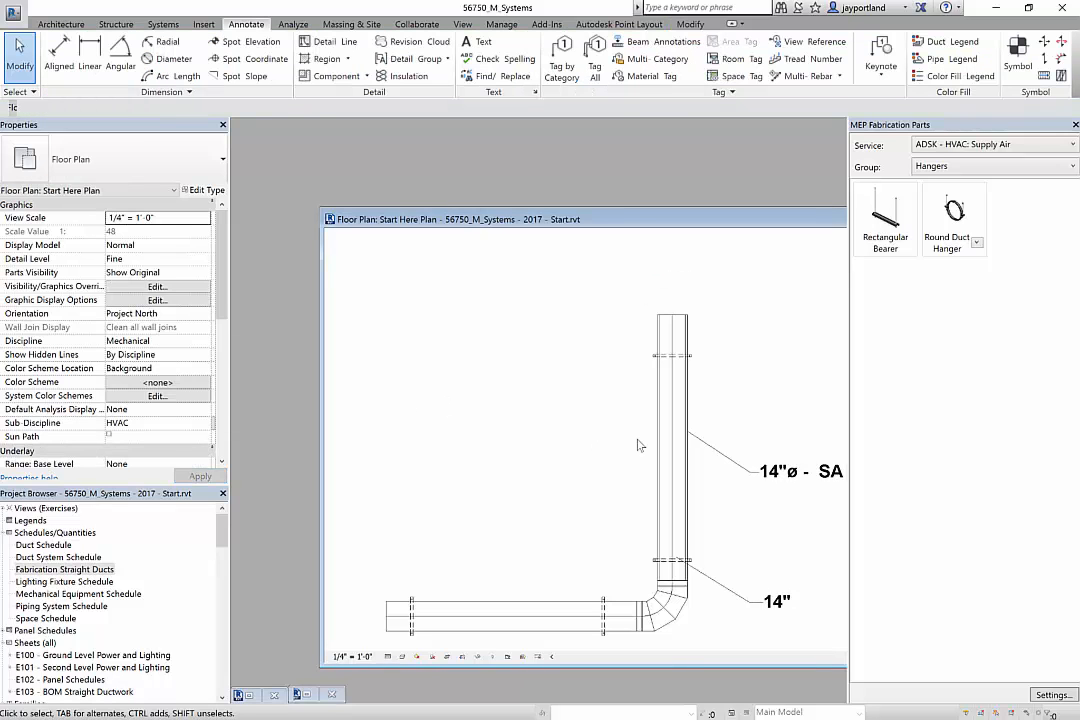
Step: Optimize the lengths of the vertical 14" duct and check the length of the short piece at its free end
{"action": "left_click", "coordinate": [660, 446]}
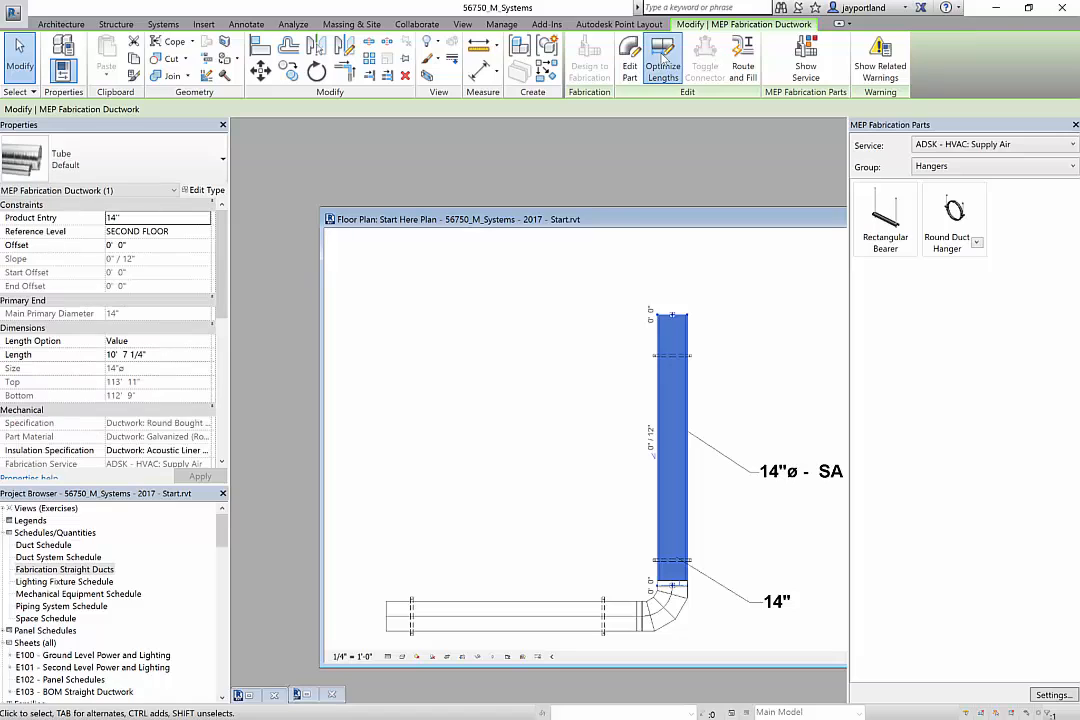
{"action": "left_click", "coordinate": [537, 373]}
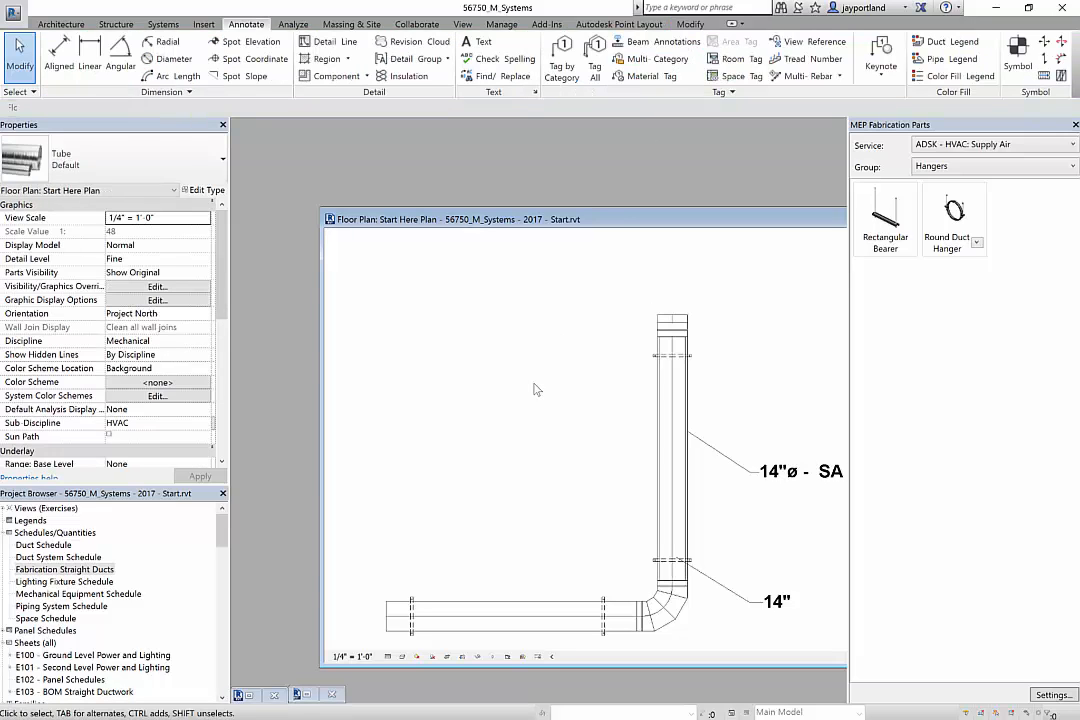
{"action": "left_click", "coordinate": [659, 321]}
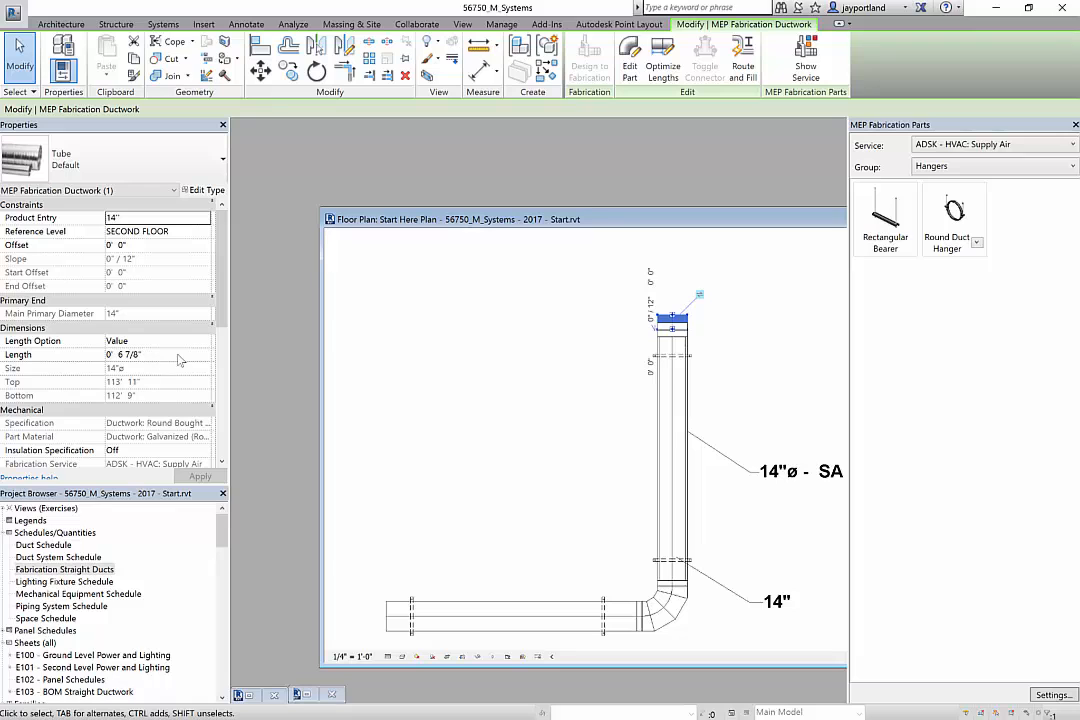
{"action": "left_click", "coordinate": [490, 372]}
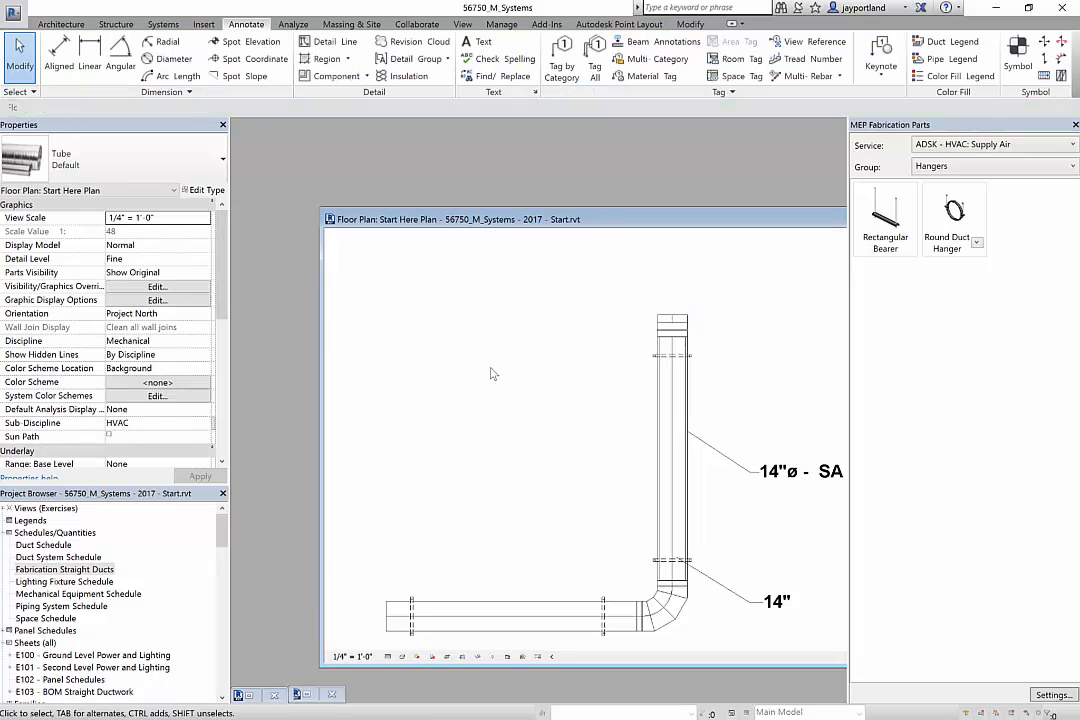
Step: Examine the properties of the short piece at the free end of the vertical 14" duct, including its Comments and Mark fields
{"action": "left_click", "coordinate": [672, 319]}
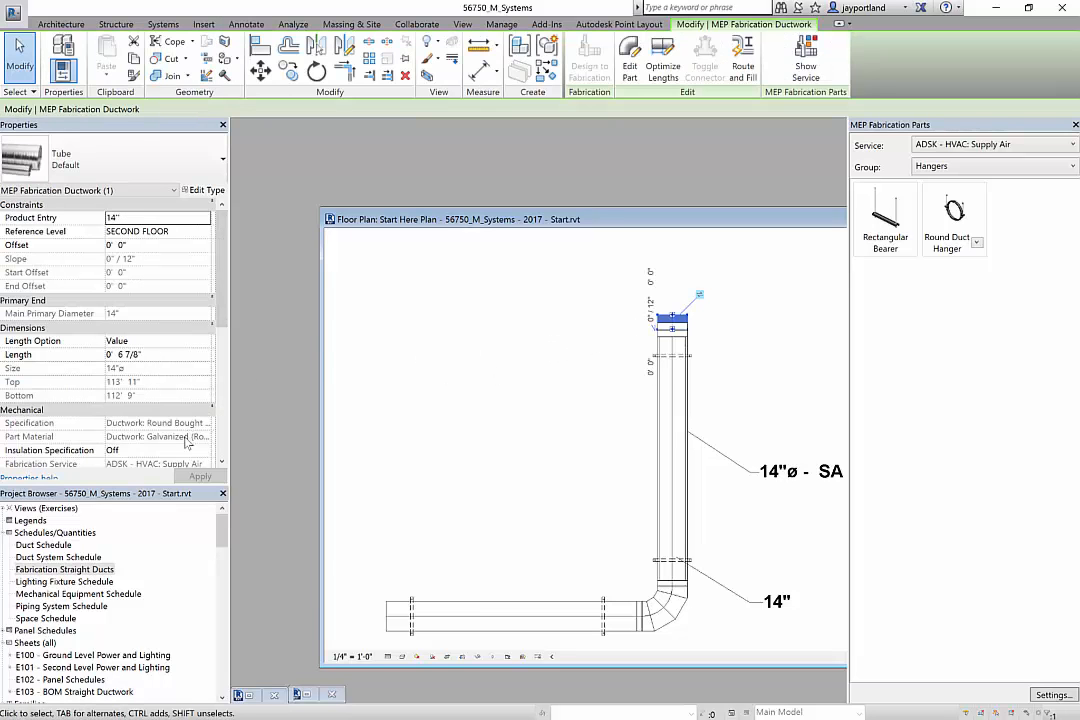
{"action": "scroll", "coordinate": [150, 362], "scroll_direction": "down", "scroll_amount": 5}
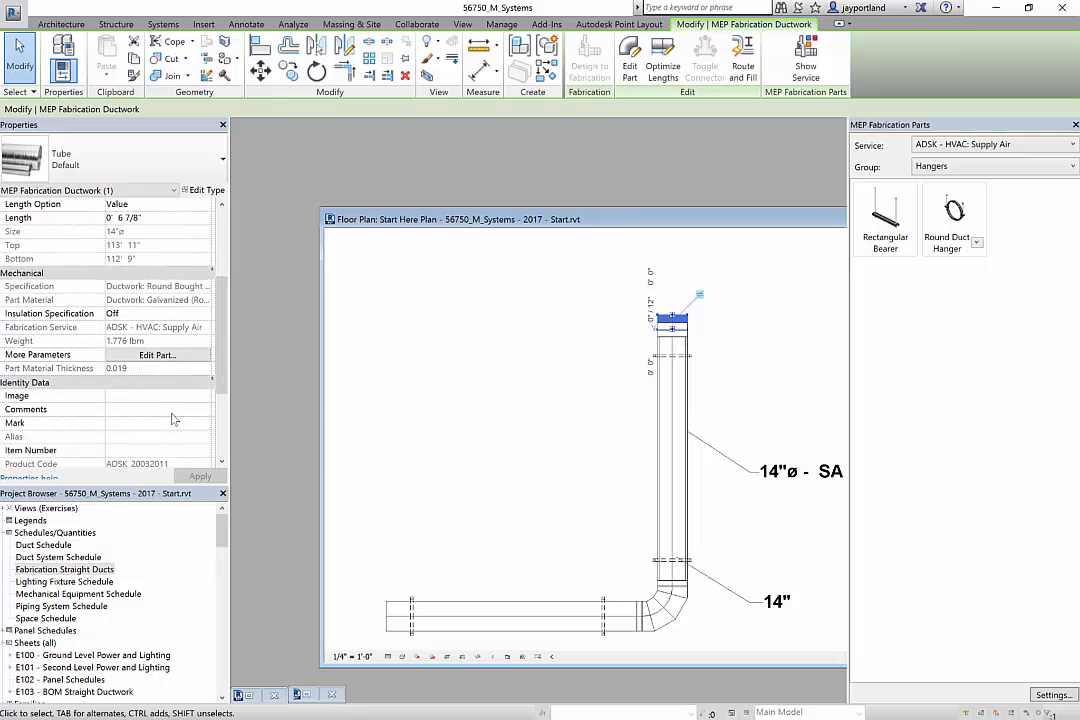
{"action": "left_click", "coordinate": [155, 409]}
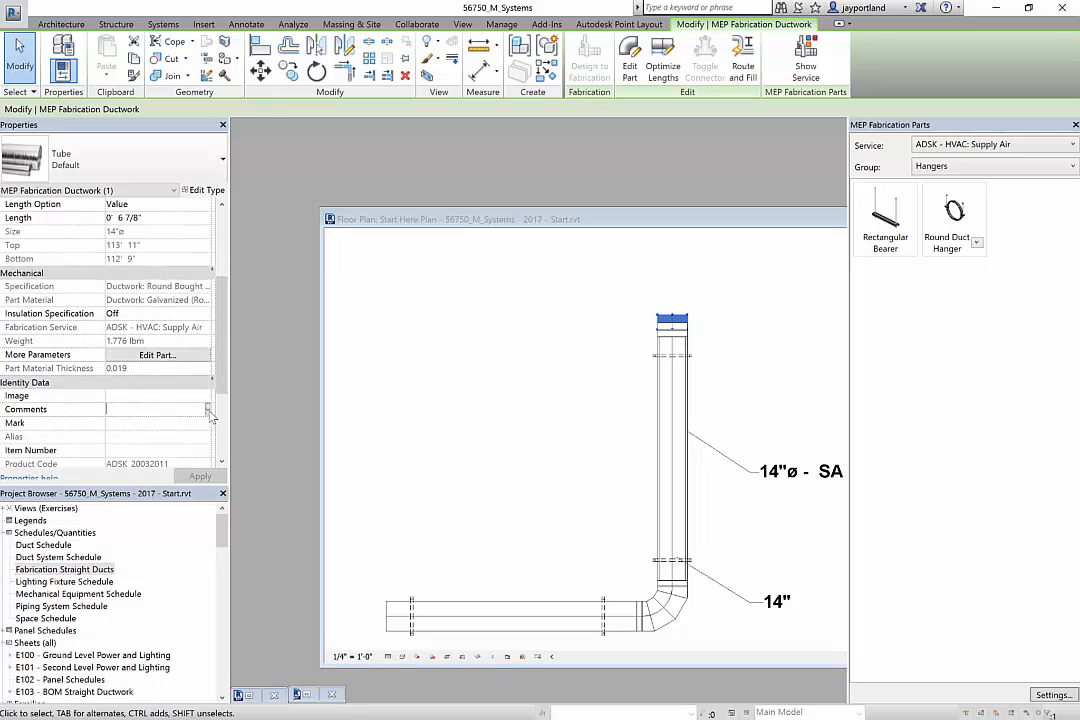
{"action": "left_click", "coordinate": [208, 409]}
{"action": "left_click", "coordinate": [140, 423]}
{"action": "left_click", "coordinate": [493, 453]}
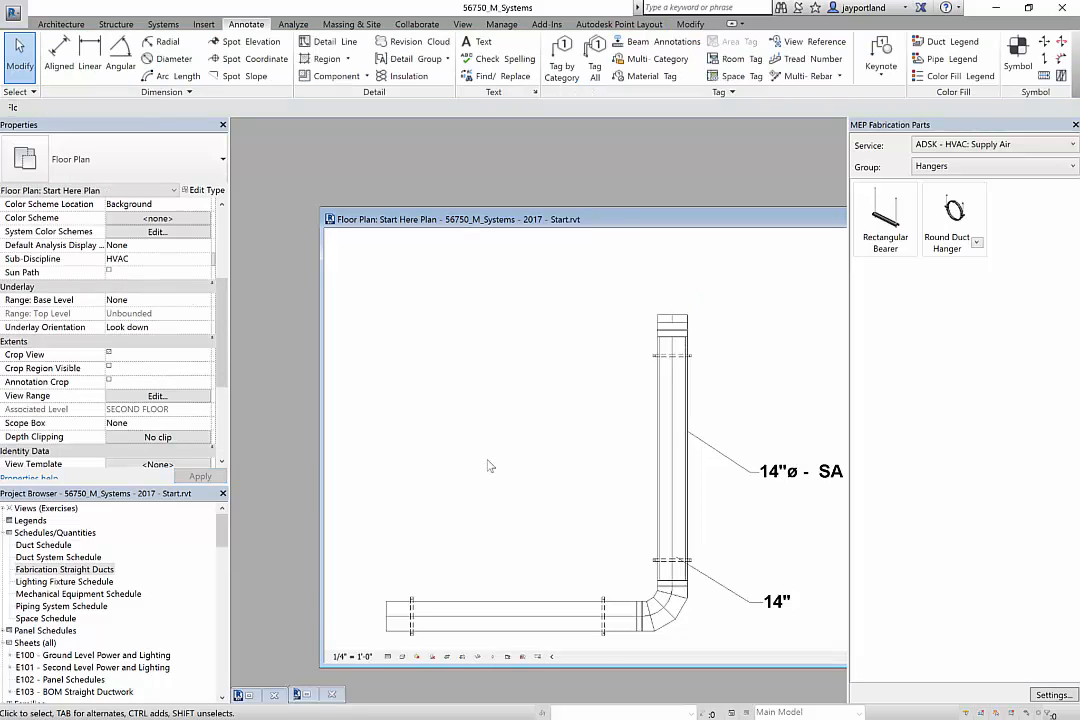
Step: Open the Fabrication Straight Ducts schedule and define a conditional format on its Length field for values less than 1'
{"action": "double_click", "coordinate": [75, 569]}
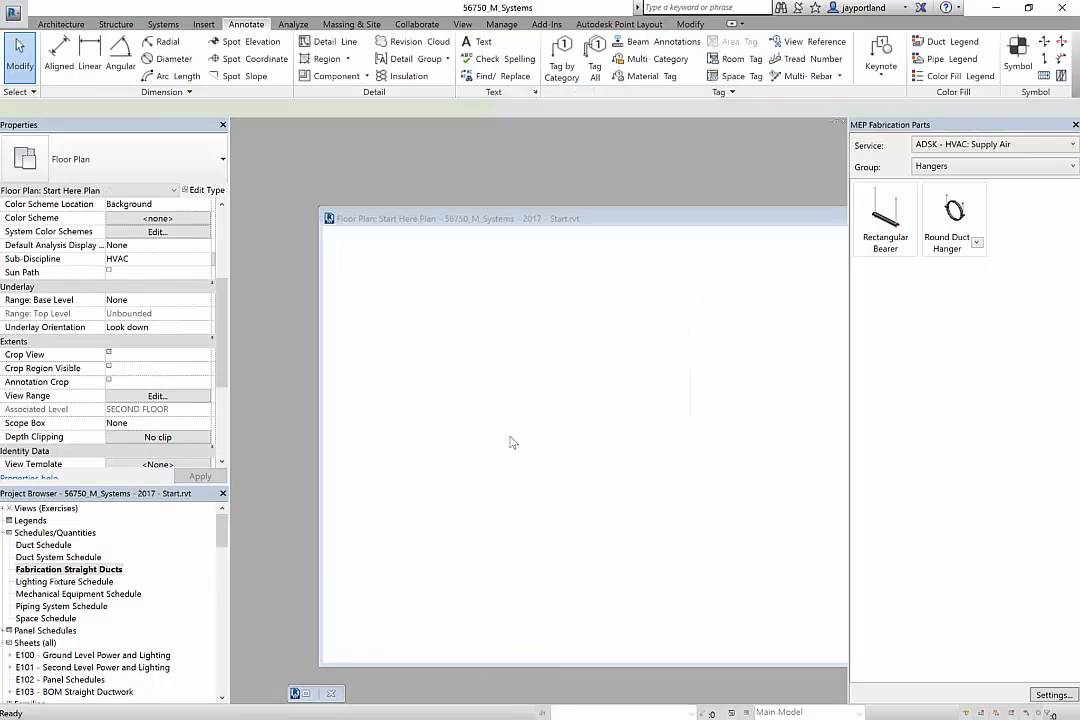
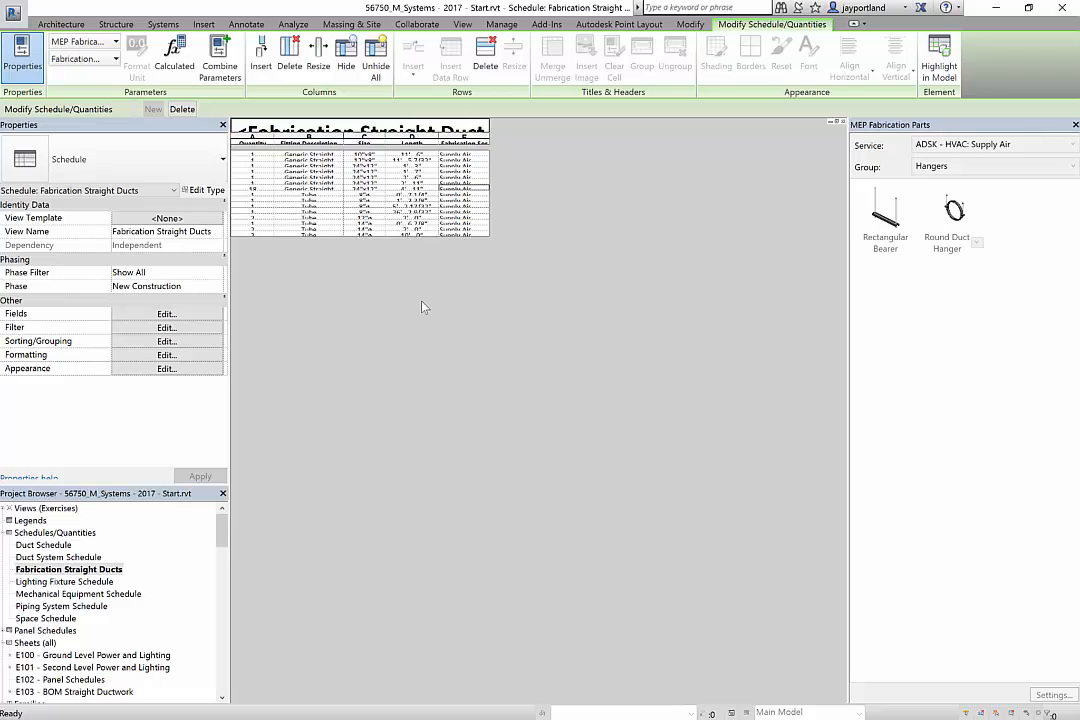
{"action": "left_click", "coordinate": [192, 357]}
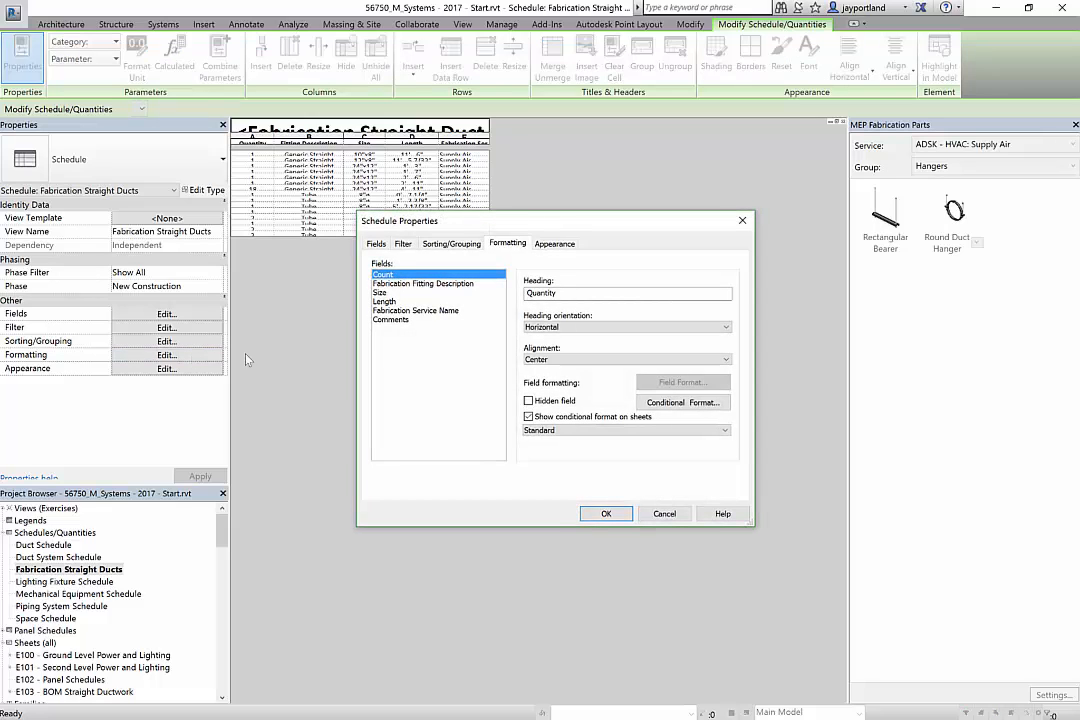
{"action": "left_click", "coordinate": [394, 302]}
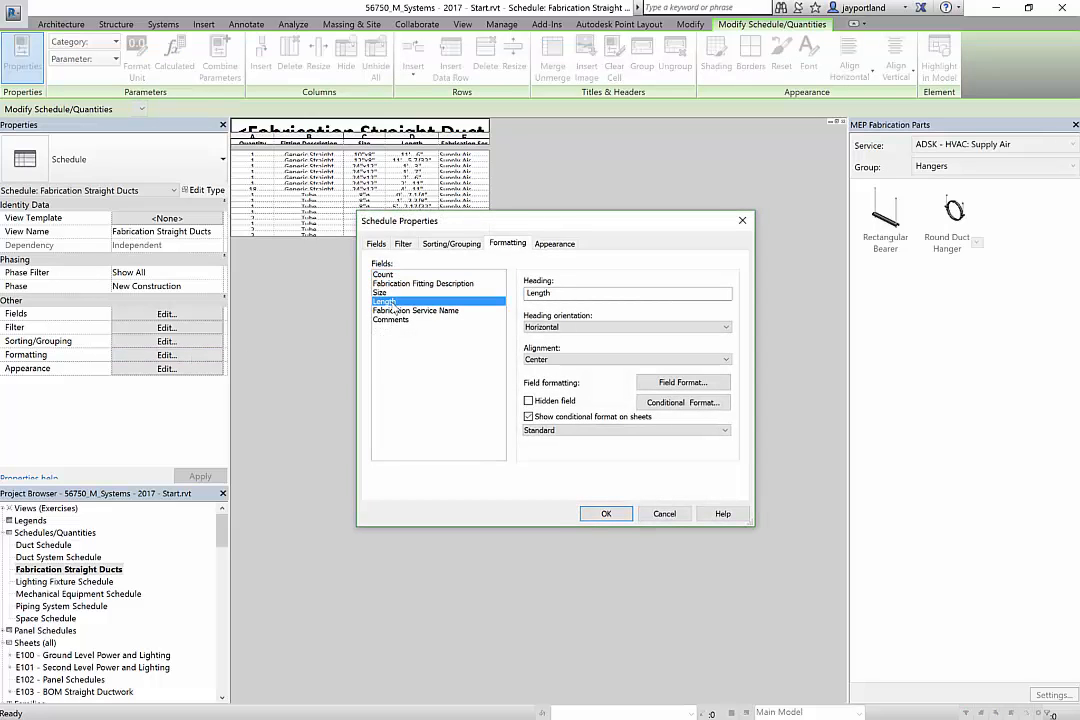
{"action": "left_click", "coordinate": [677, 401]}
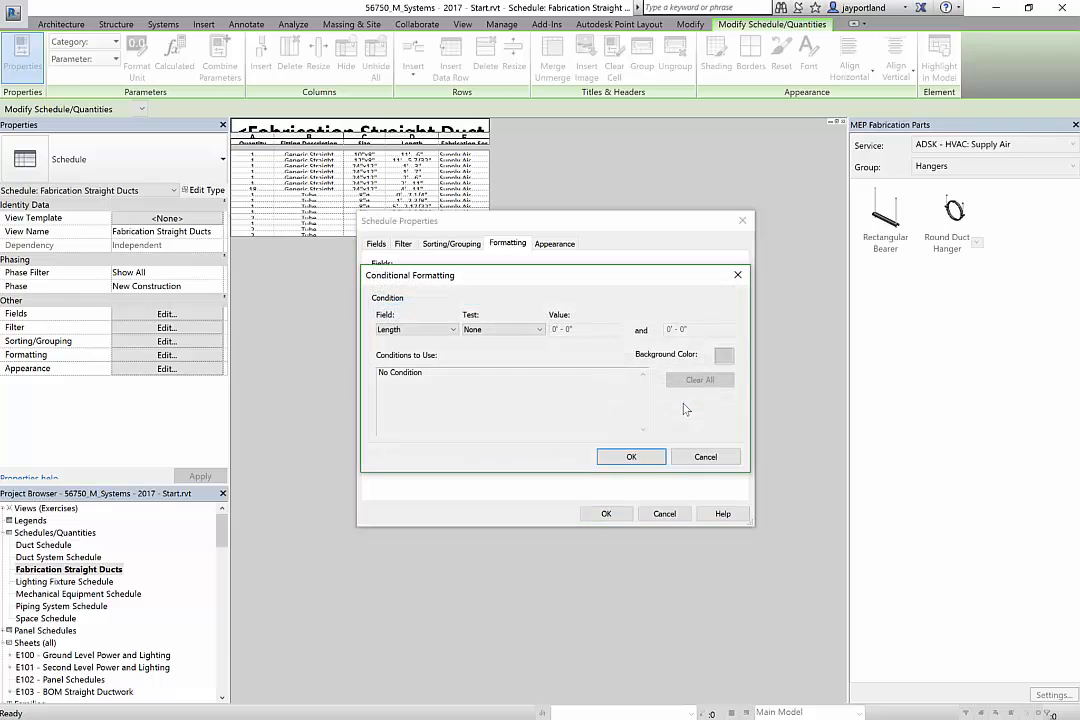
{"action": "left_click", "coordinate": [510, 330]}
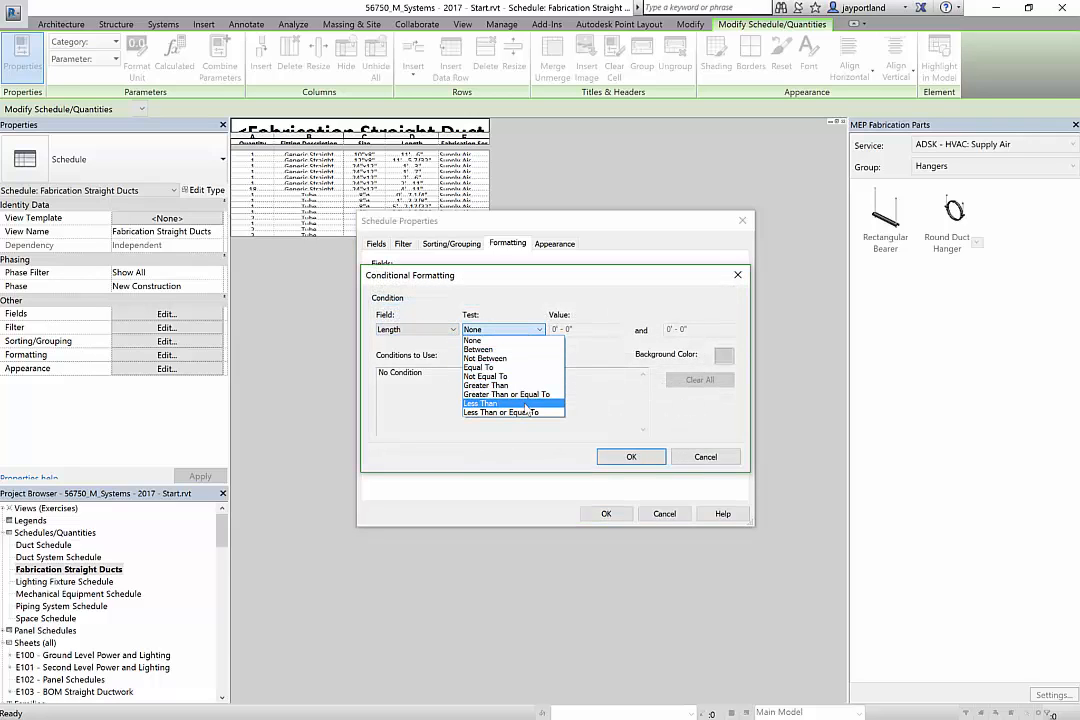
{"action": "left_click", "coordinate": [490, 403]}
{"action": "left_click_drag", "start_coordinate": [581, 329], "coordinate": [547, 330]}
{"action": "type", "text": "1"}
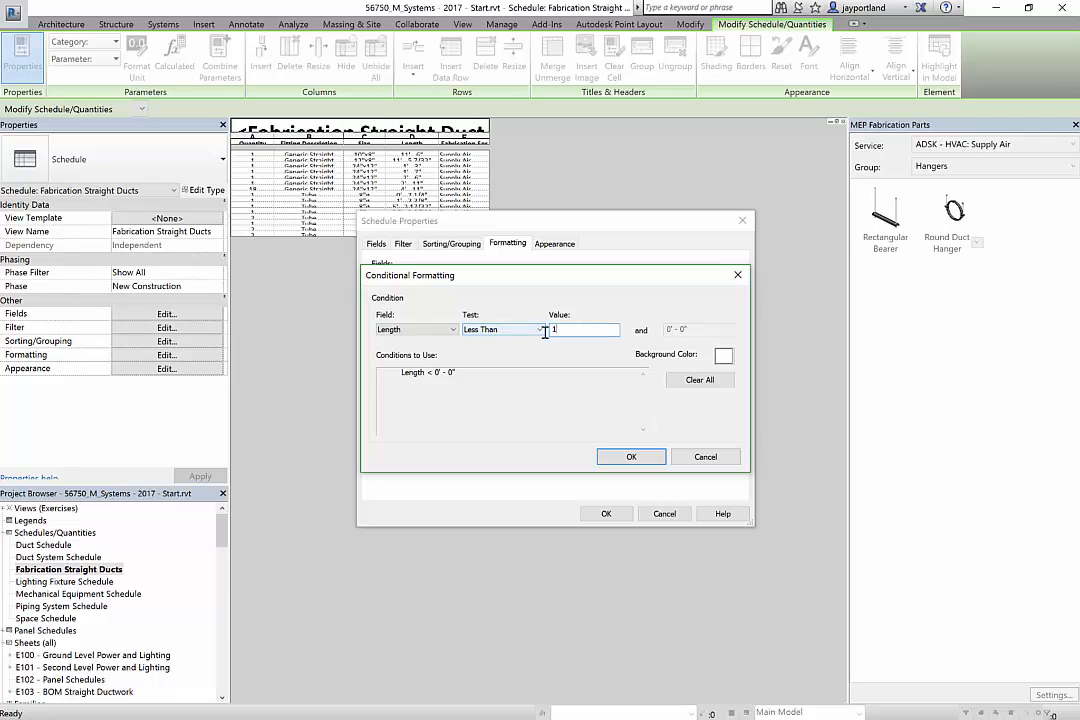
Step: Give the Length condition a red background colour and apply the schedule formatting
{"action": "left_click", "coordinate": [723, 354]}
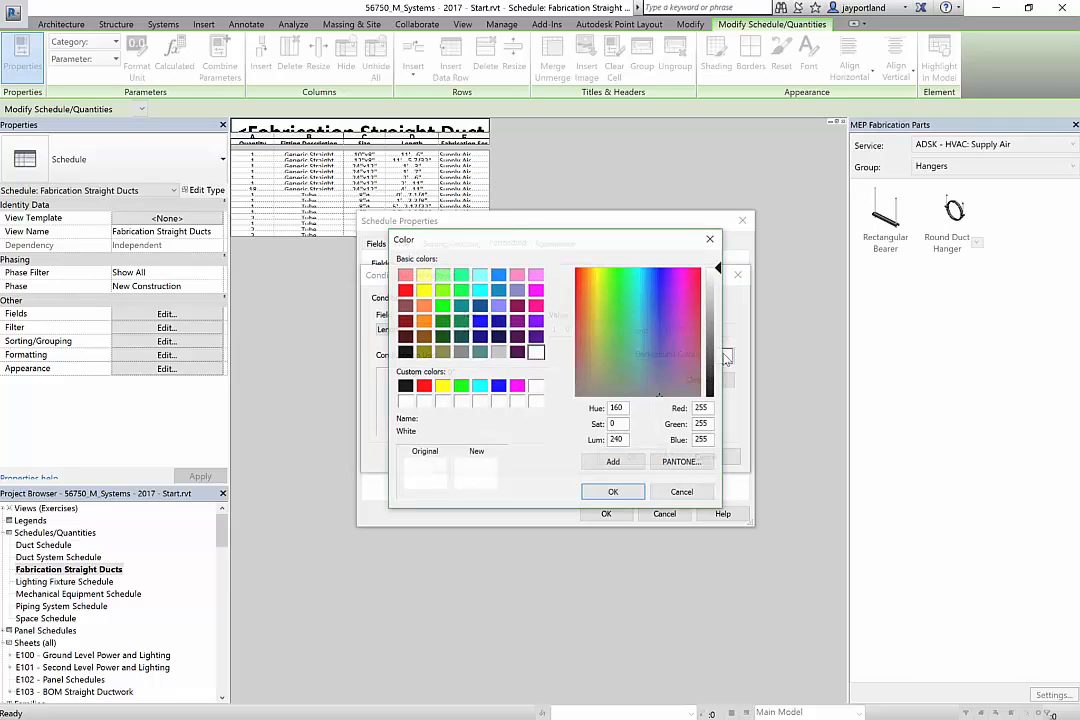
{"action": "left_click", "coordinate": [613, 492]}
{"action": "left_click", "coordinate": [627, 455]}
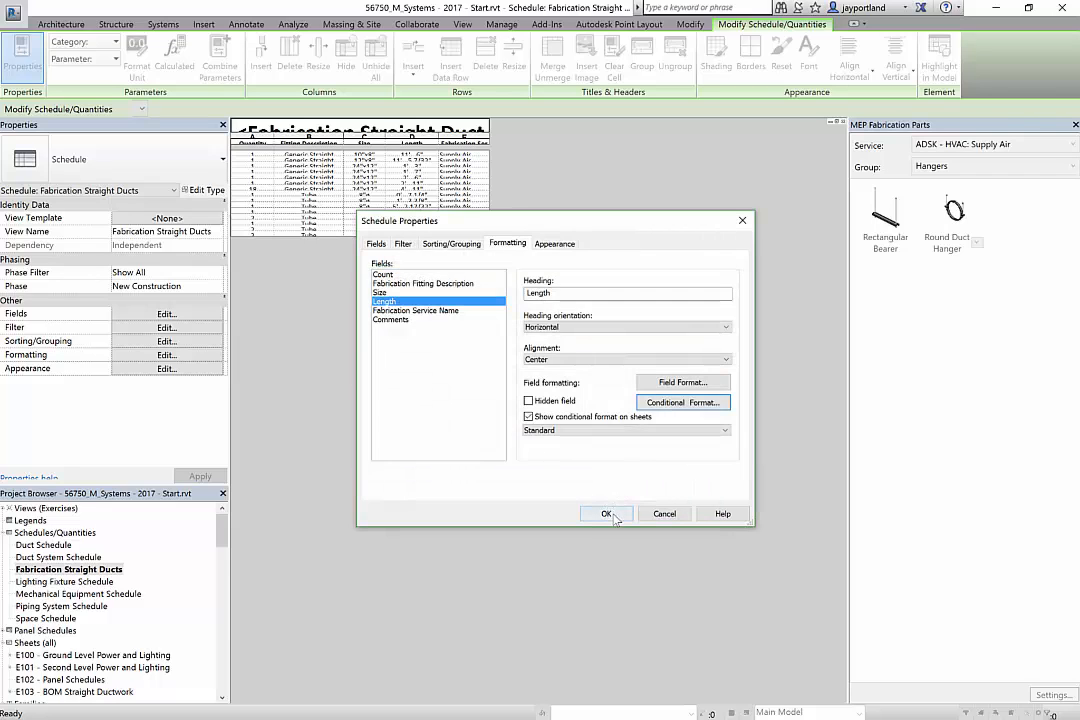
{"action": "left_click", "coordinate": [606, 513]}
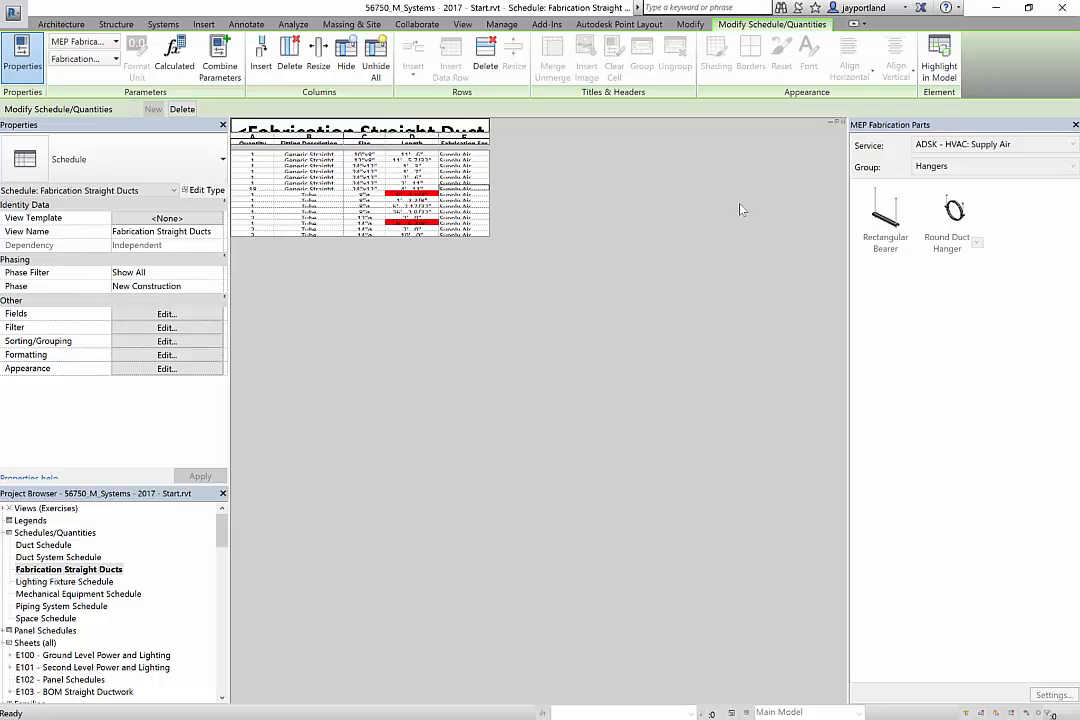
Step: Close the hidden windows and open the Start Here Plan floor plan
{"action": "left_click", "coordinate": [462, 24]}
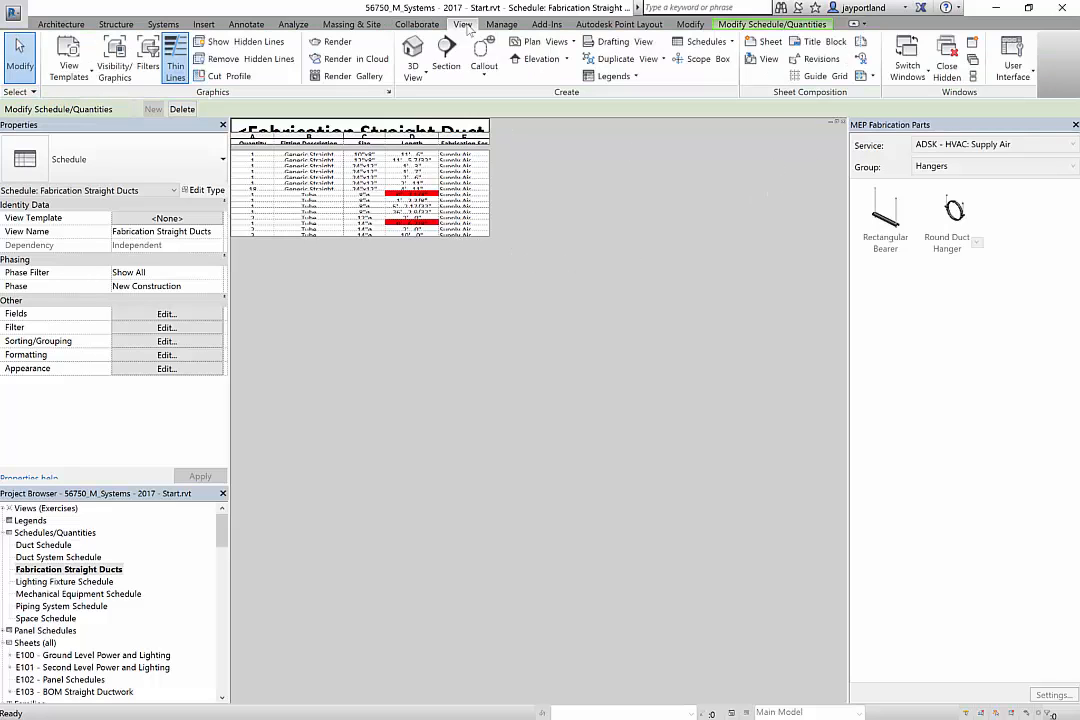
{"action": "left_click", "coordinate": [946, 66]}
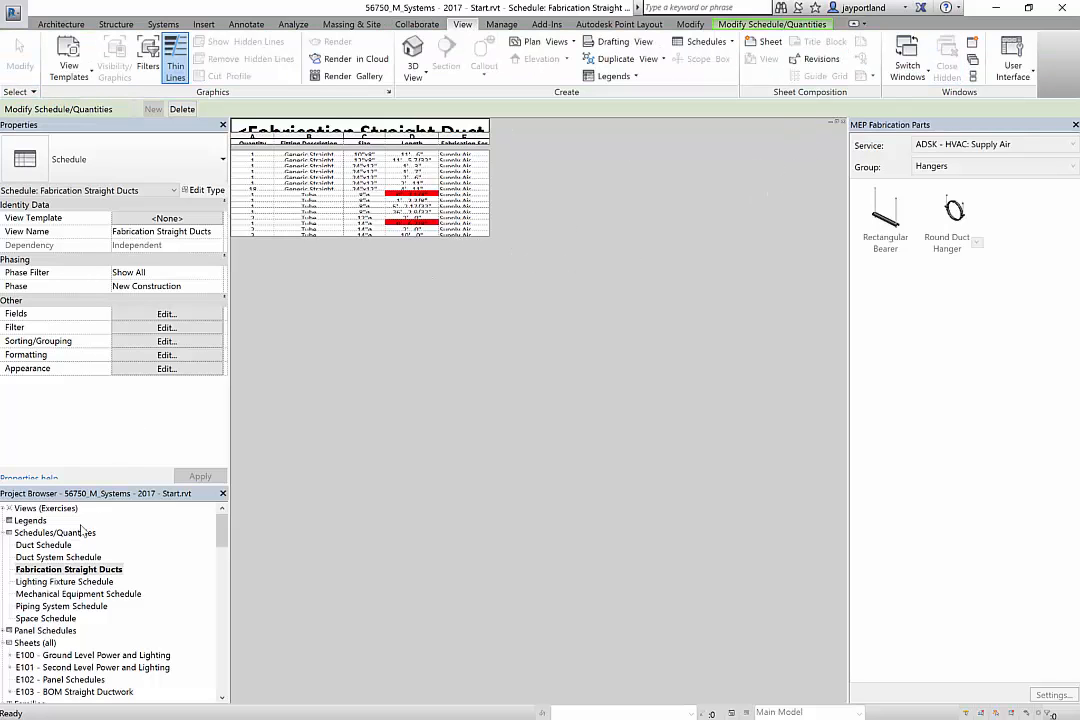
{"action": "left_click", "coordinate": [216, 533]}
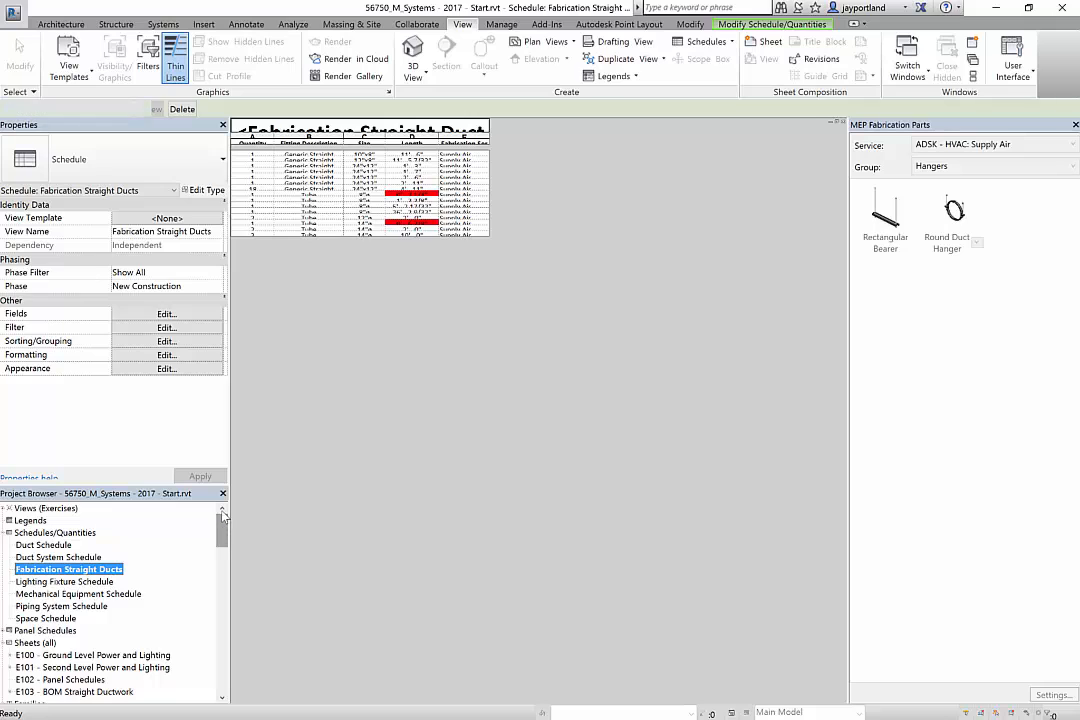
{"action": "left_click", "coordinate": [8, 508]}
{"action": "double_click", "coordinate": [70, 532]}
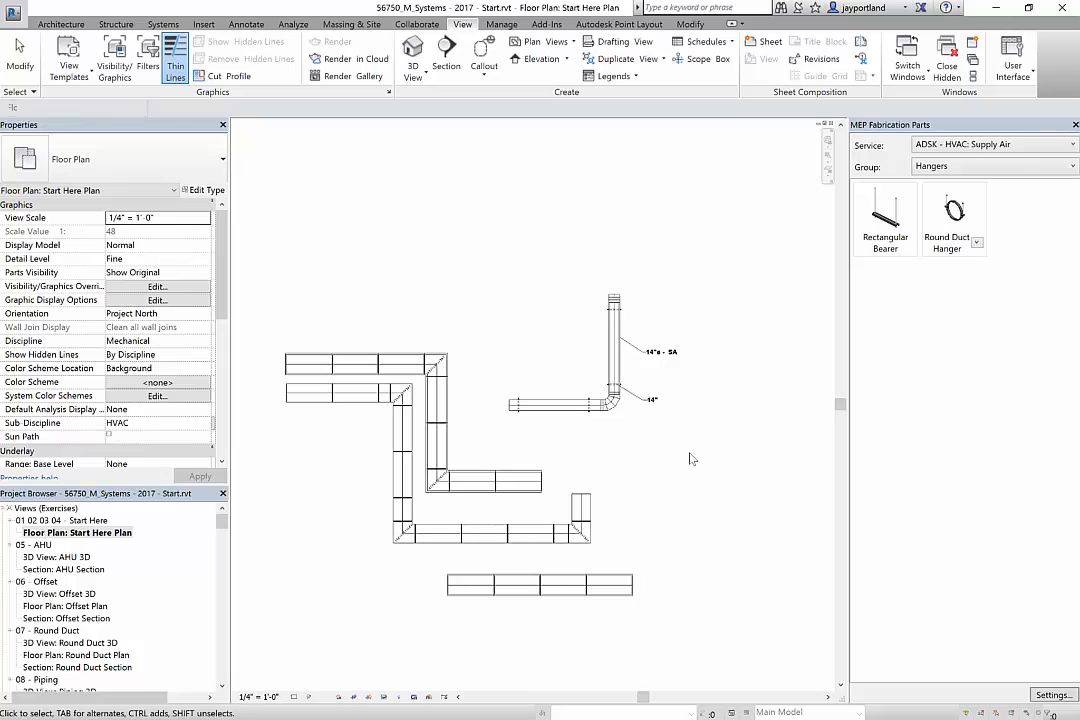
Step: Try to tile the Start Here Plan floor plan and the Fabrication Straight Ducts schedule side by side
{"action": "key", "text": "w"}
{"action": "key", "text": "t"}
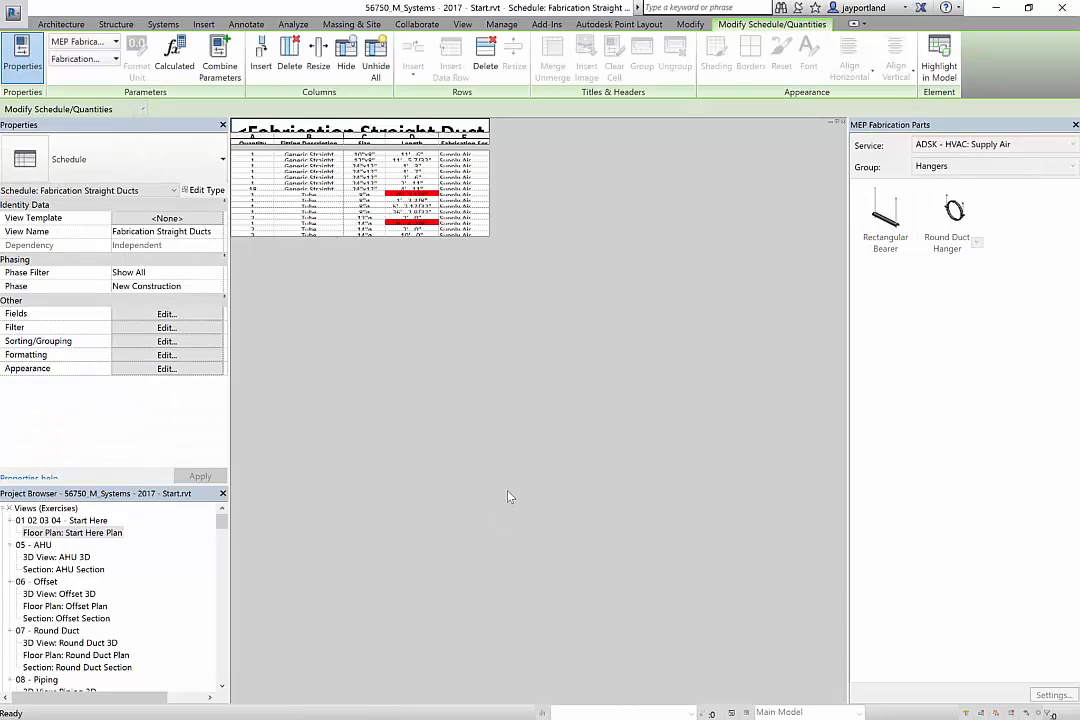
{"action": "double_click", "coordinate": [75, 533]}
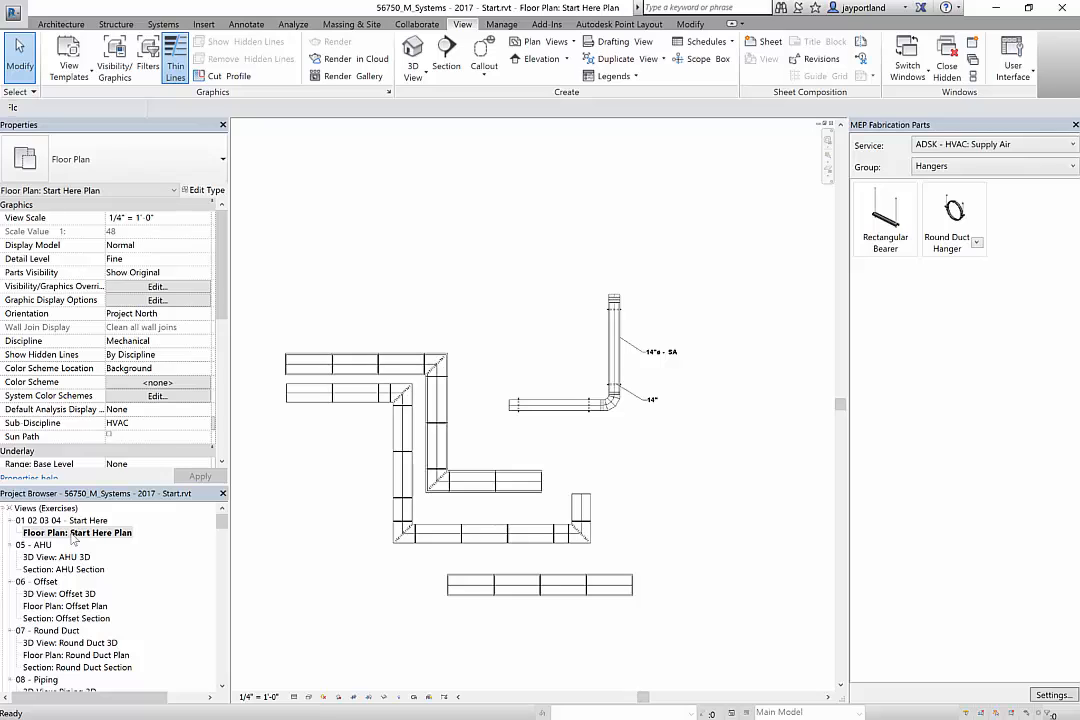
{"action": "key", "text": "w"}
{"action": "key", "text": "t"}
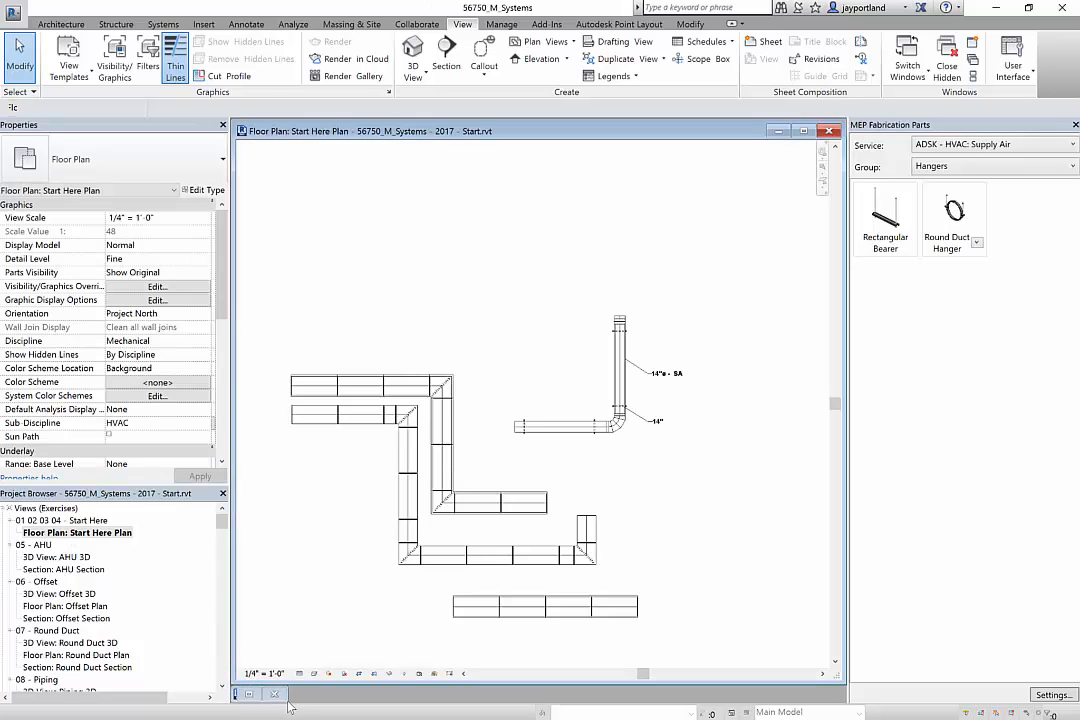
Step: Restore the minimized schedule and floor plan to regular floating windows and tile them side by side
{"action": "left_click", "coordinate": [803, 131]}
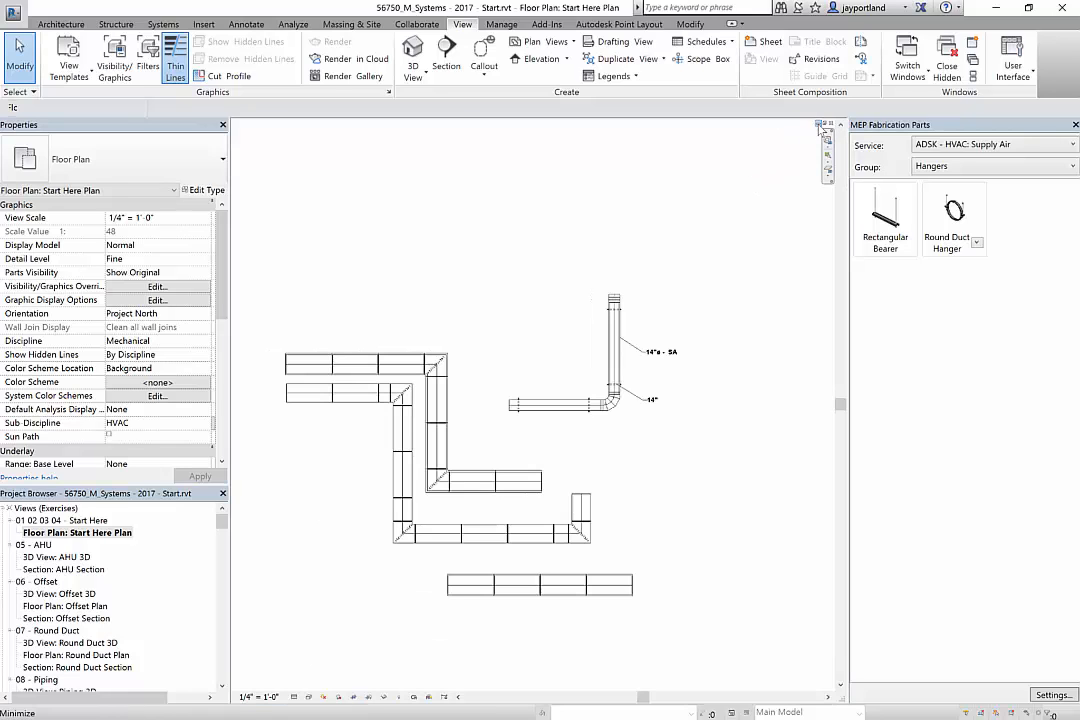
{"action": "left_click", "coordinate": [816, 125]}
{"action": "left_click", "coordinate": [307, 695]}
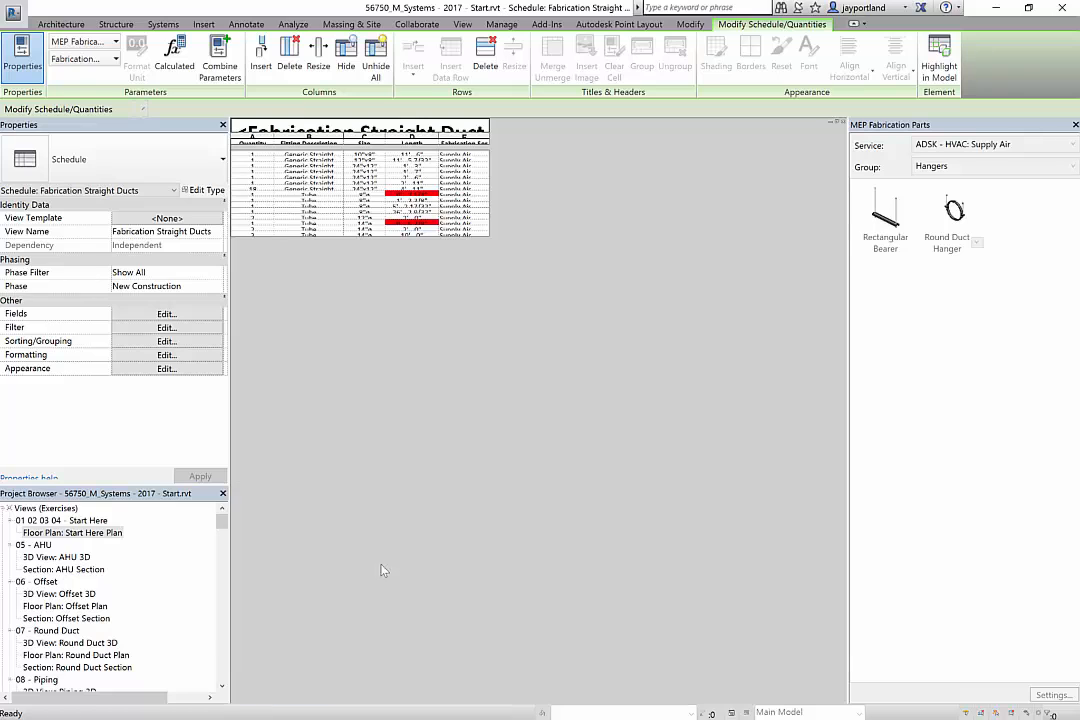
{"action": "left_click", "coordinate": [839, 124]}
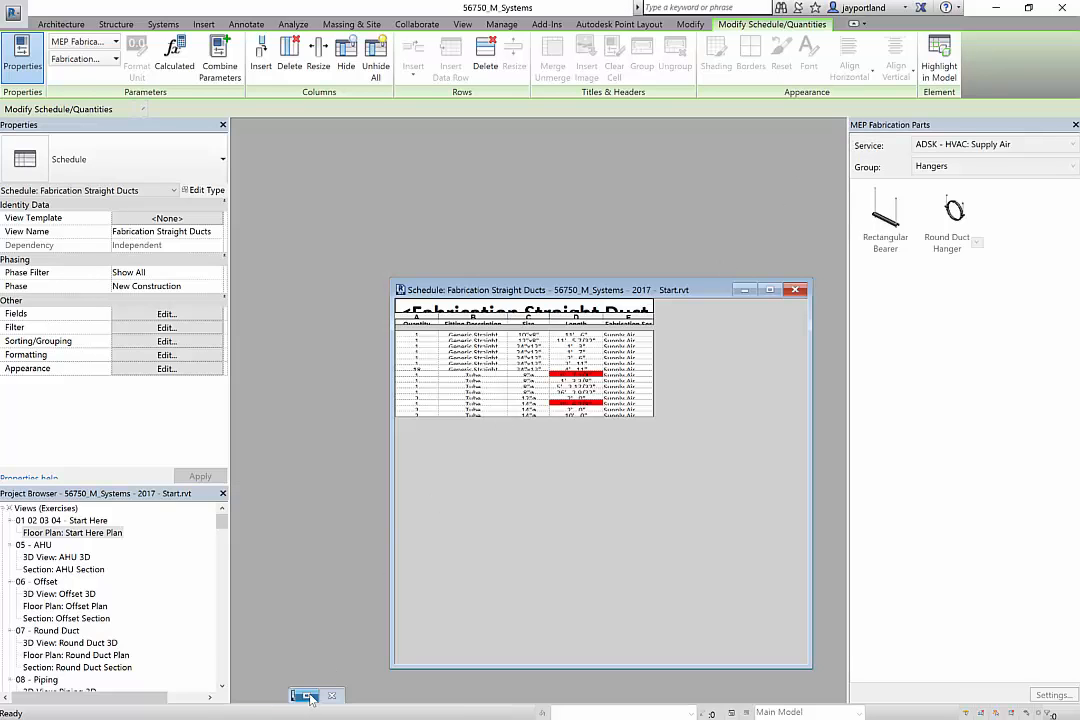
{"action": "left_click", "coordinate": [316, 696]}
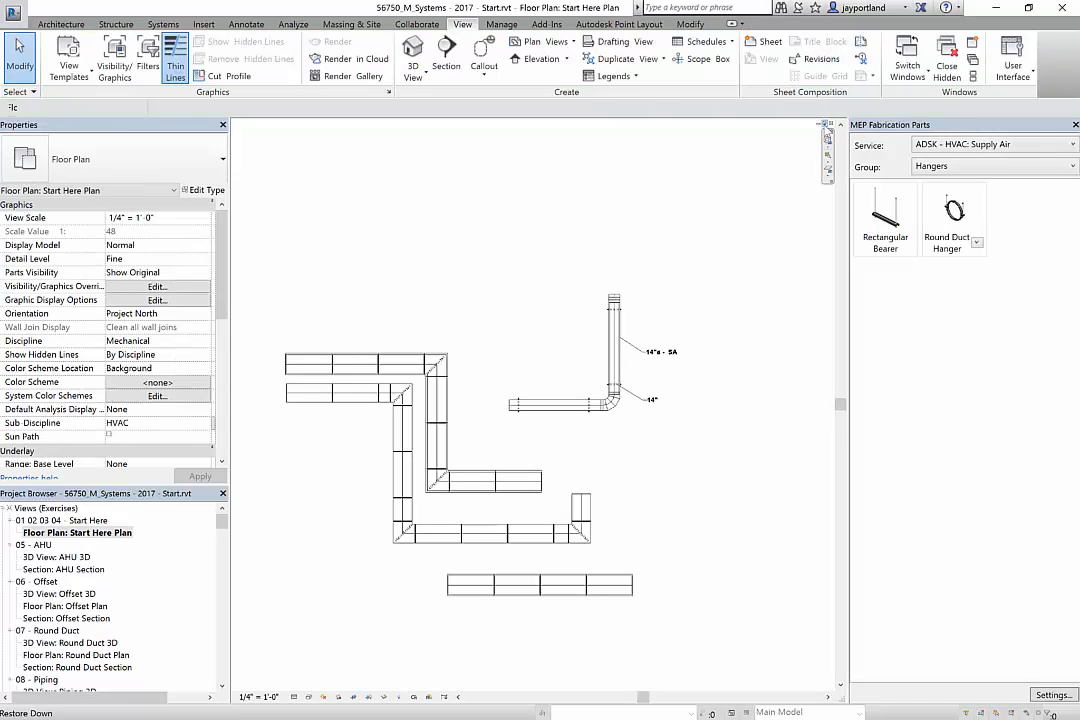
{"action": "left_click", "coordinate": [826, 123]}
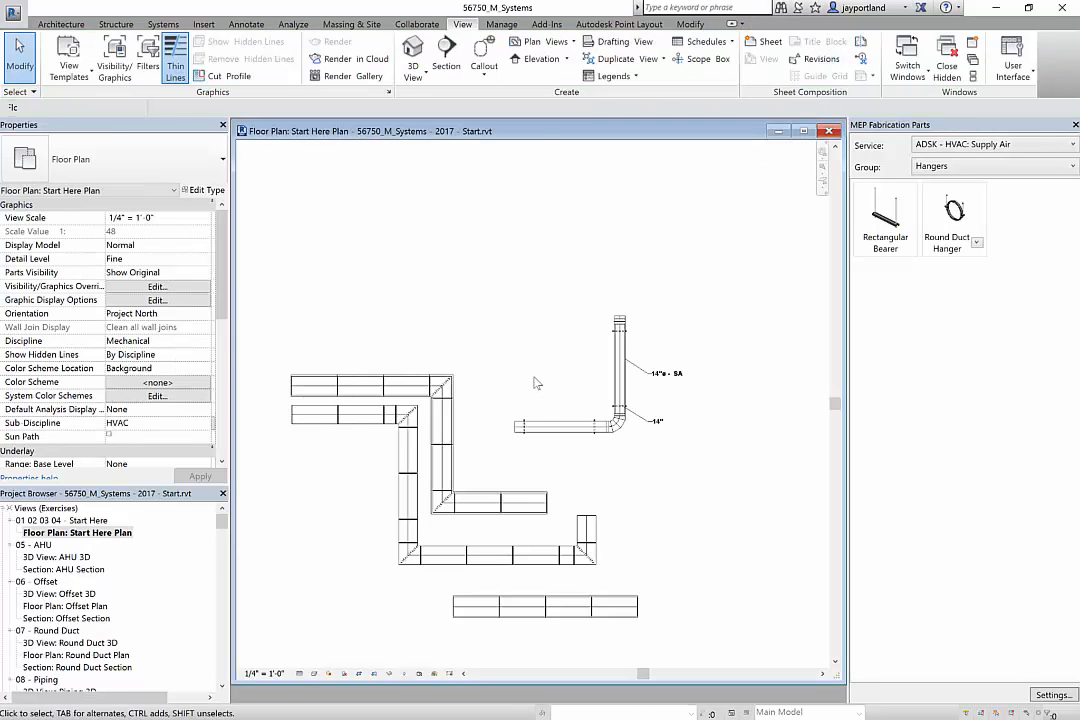
{"action": "key", "text": "w"}
{"action": "key", "text": "t"}
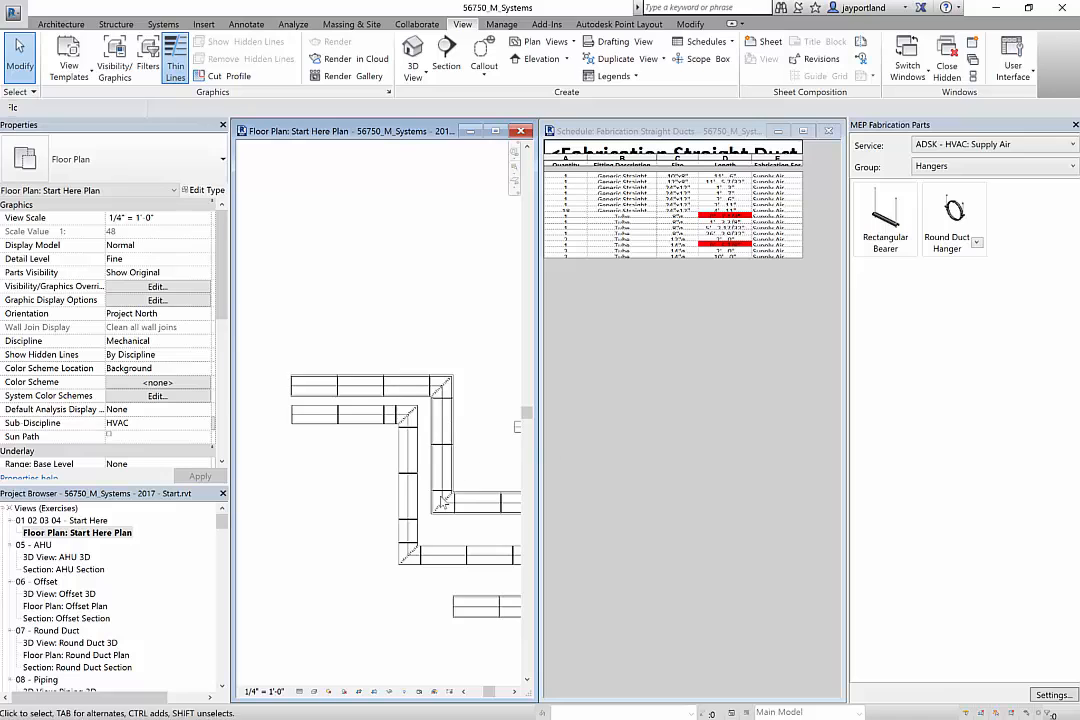
Step: Locate the short 14" tube in the floor plan by selecting its red length cell in the schedule, and clear the selection
{"action": "middle_click_drag", "start_coordinate": [441, 500], "coordinate": [300, 470]}
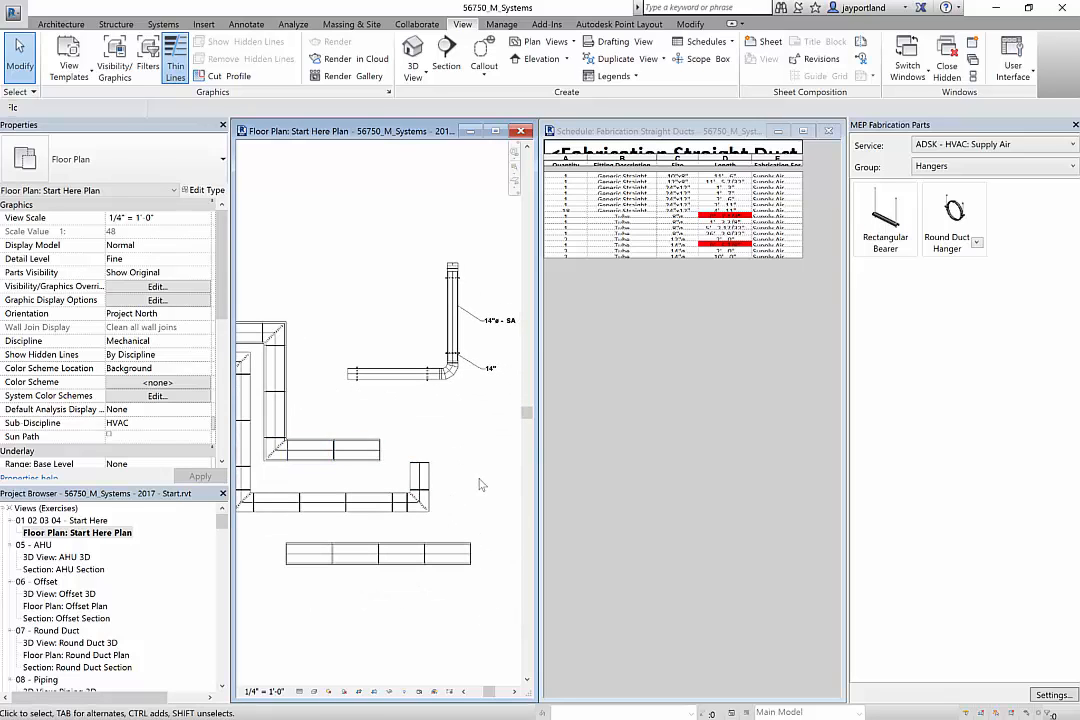
{"action": "middle_click_drag", "start_coordinate": [480, 485], "coordinate": [407, 545]}
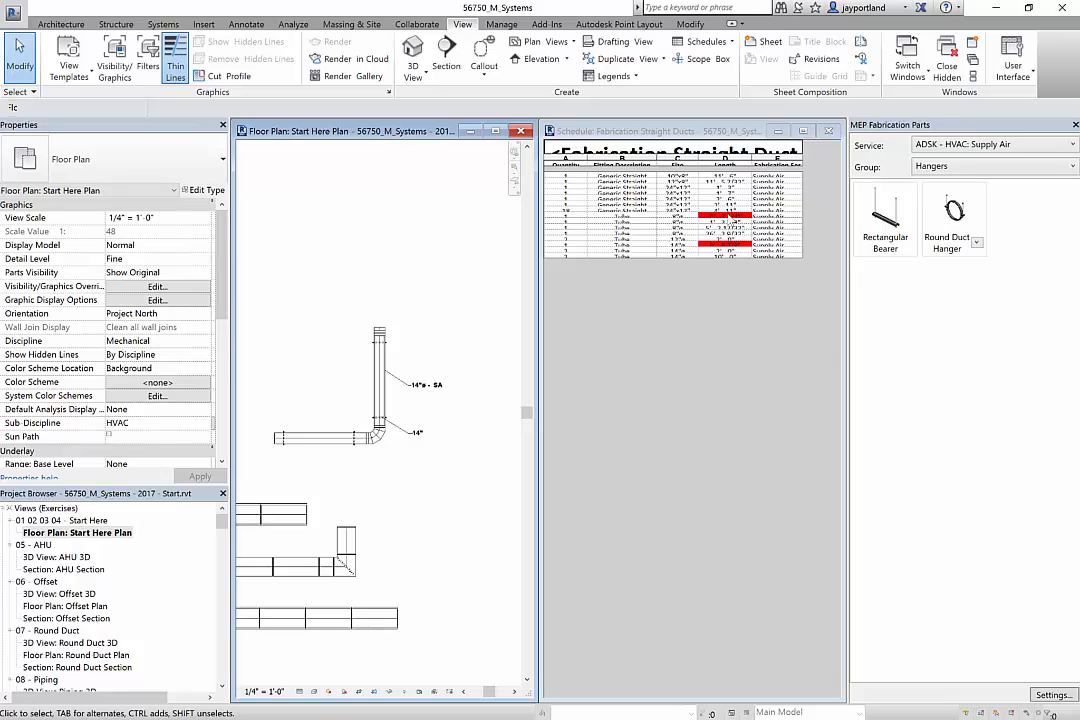
{"action": "left_click", "coordinate": [706, 250]}
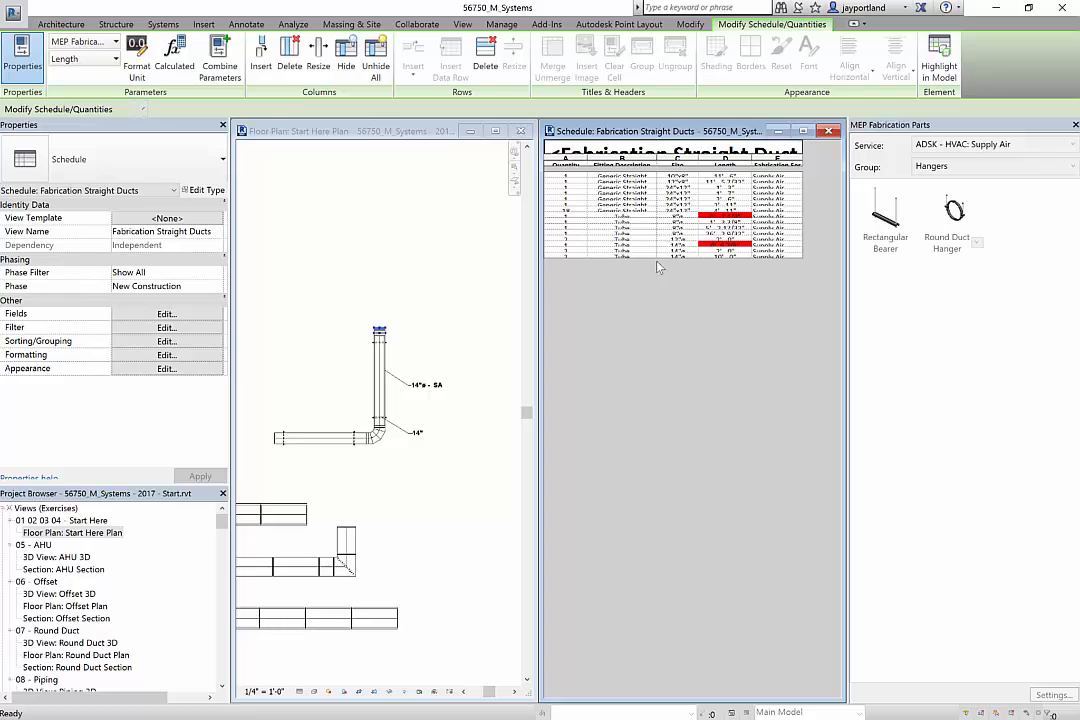
{"action": "left_click", "coordinate": [422, 334]}
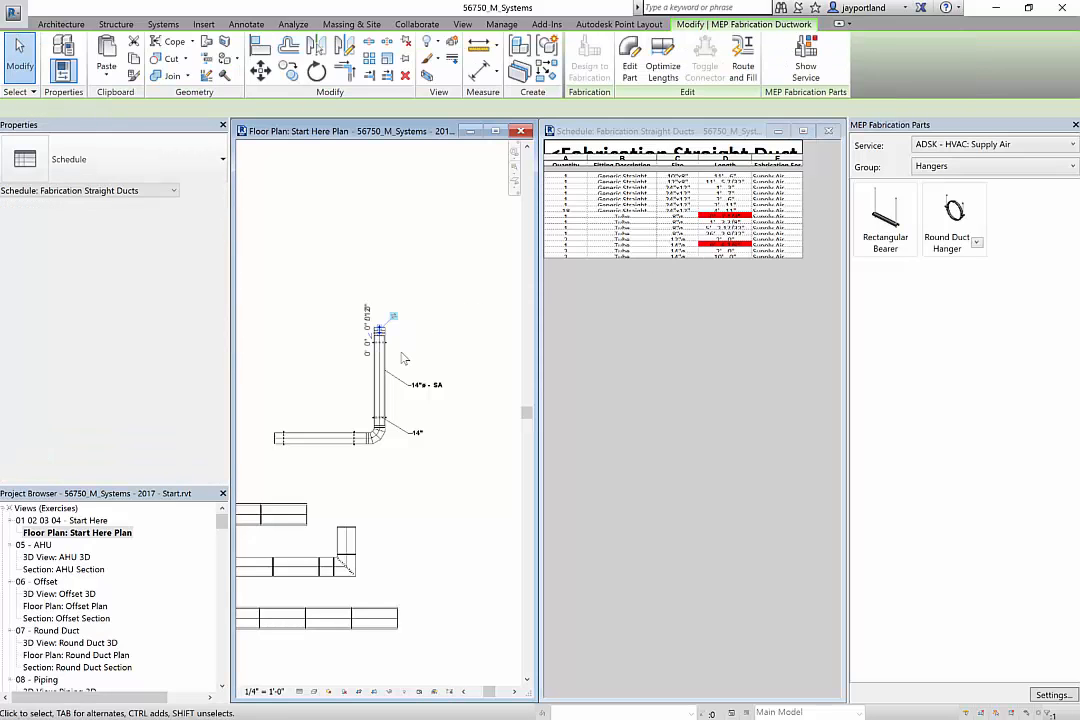
{"action": "left_click", "coordinate": [420, 334]}
Step: Select the red-flagged 14" tube row in the schedule and return to the floor plan with that duct piece selected up close
{"action": "scroll", "coordinate": [398, 345], "scroll_direction": "up", "scroll_amount": 2}
{"action": "scroll", "coordinate": [398, 350], "scroll_direction": "up", "scroll_amount": 3}
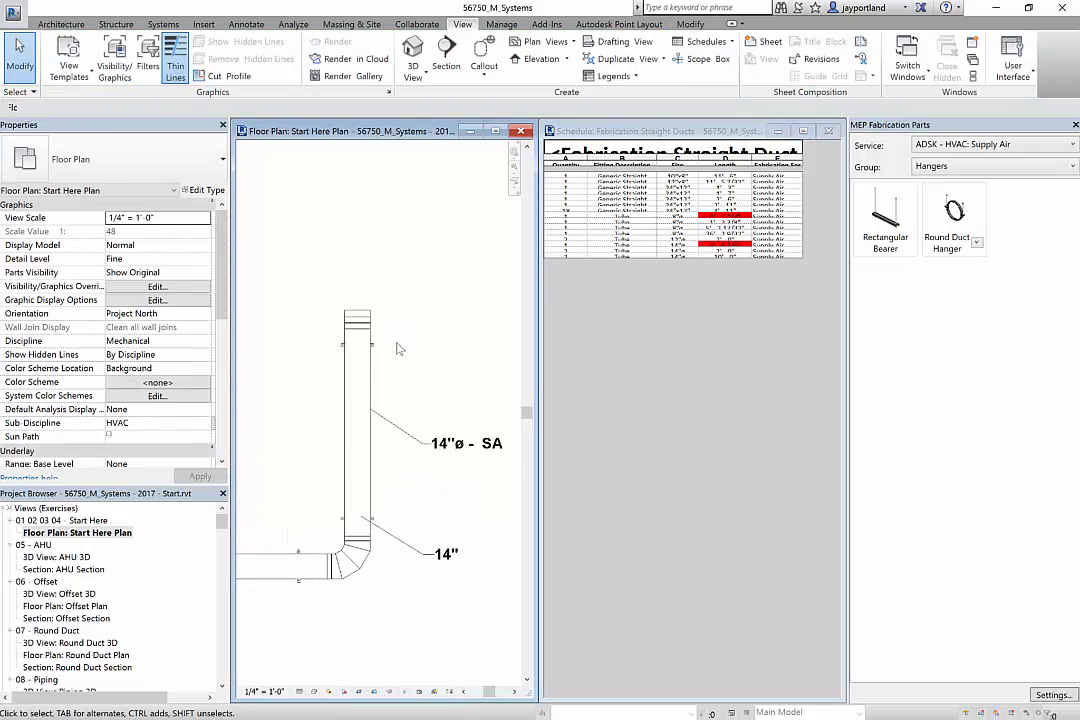
{"action": "left_click", "coordinate": [704, 245]}
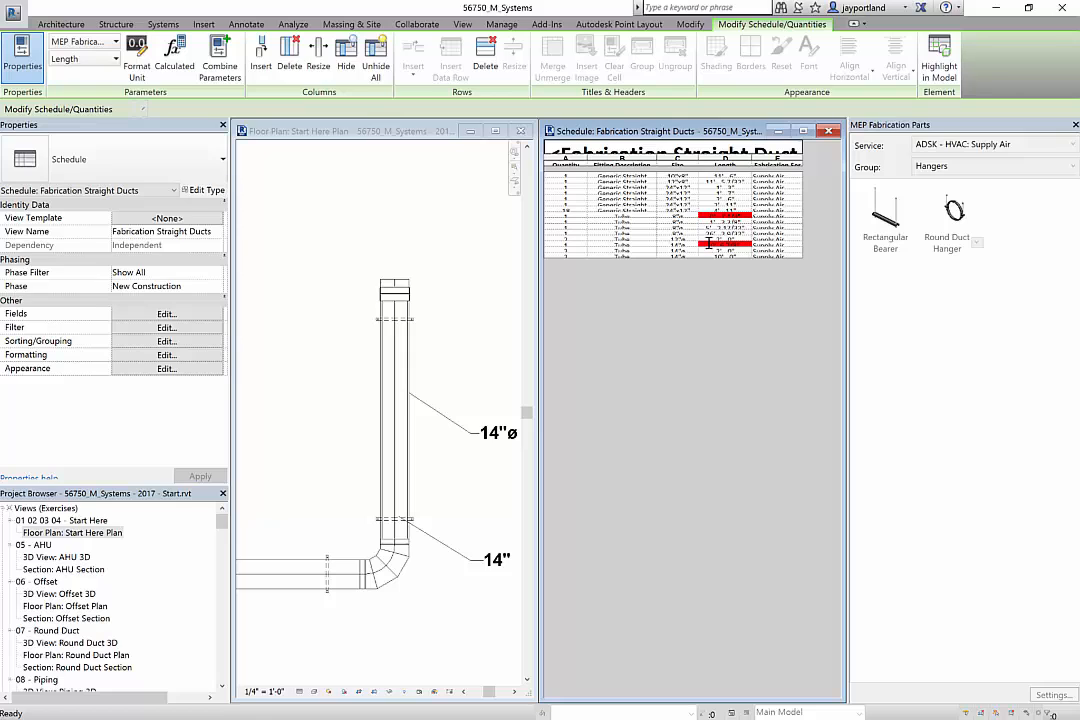
{"action": "left_click", "coordinate": [620, 241]}
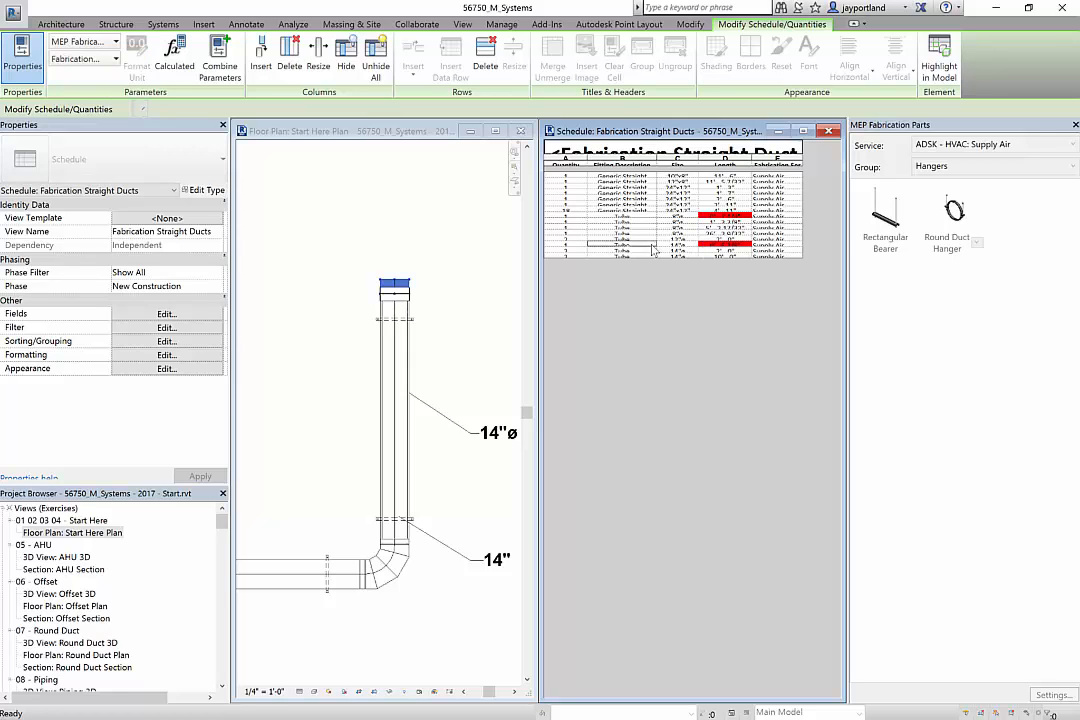
{"action": "left_click", "coordinate": [438, 289]}
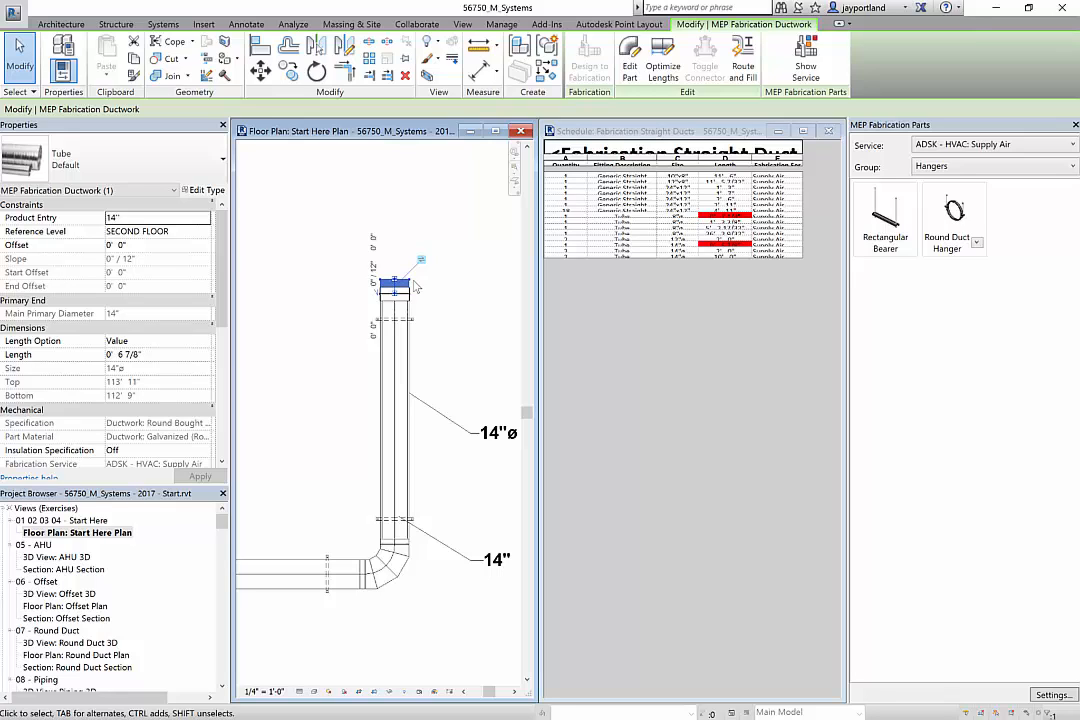
Step: Move the short 14" tube from the free end of the vertical duct run to directly beside the elbow, and clear the selection
{"action": "left_click_drag", "start_coordinate": [421, 261], "coordinate": [420, 510]}
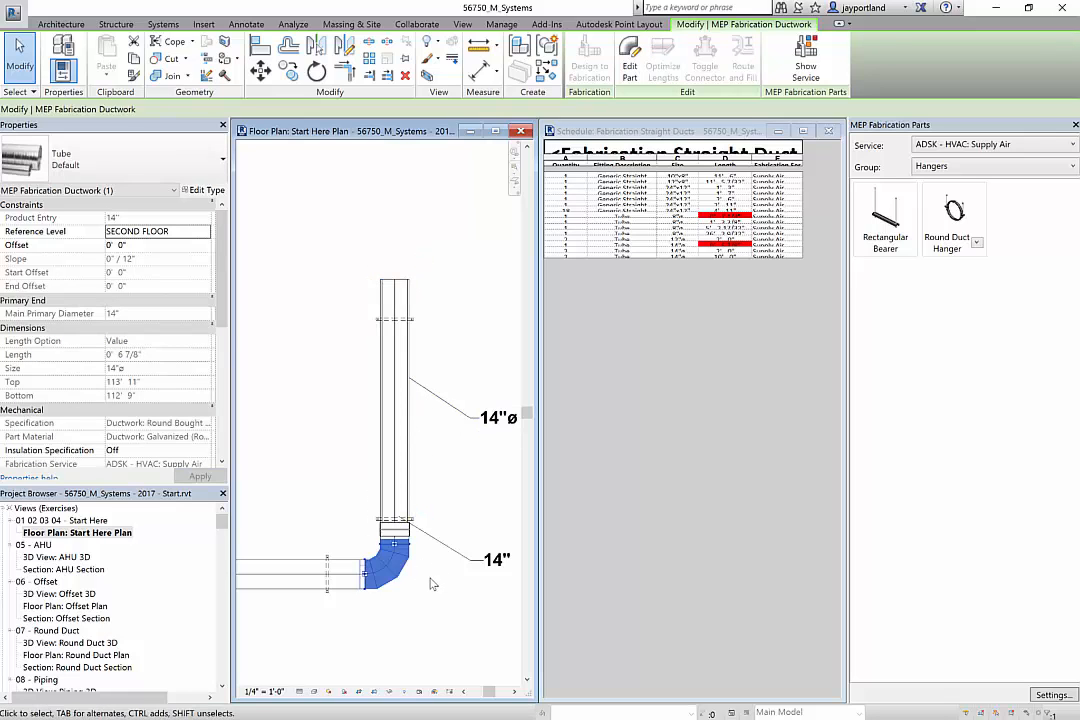
{"action": "left_click", "coordinate": [431, 582]}
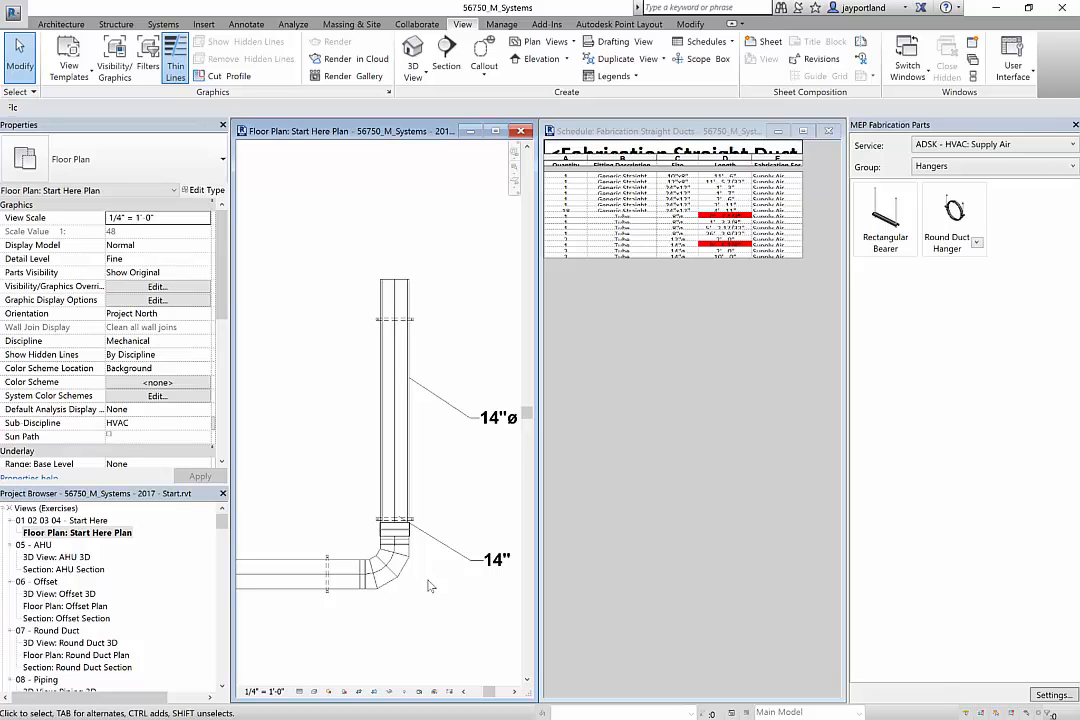
Step: Give the end piece of the nearby 24"x12" rectangular duct run a length option of Value and a length of 6"
{"action": "scroll", "coordinate": [424, 594], "scroll_direction": "down", "scroll_amount": 4}
{"action": "middle_click_drag", "start_coordinate": [409, 600], "coordinate": [518, 512]}
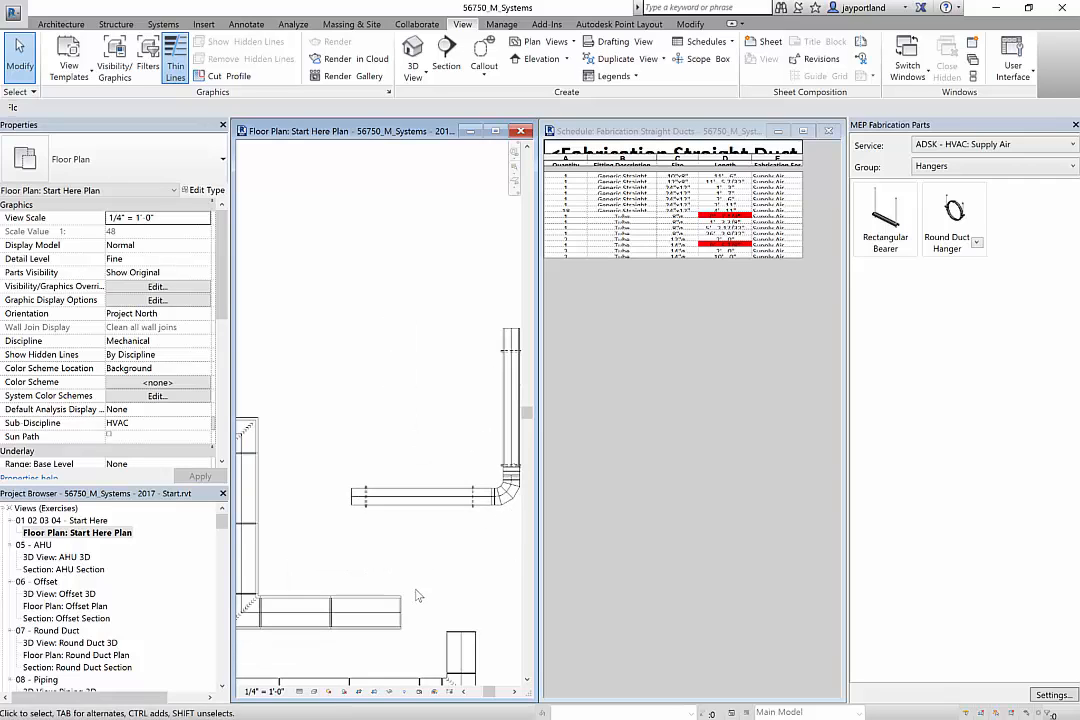
{"action": "middle_click_drag", "start_coordinate": [472, 556], "coordinate": [508, 537]}
{"action": "scroll", "coordinate": [320, 615], "scroll_direction": "up", "scroll_amount": 3}
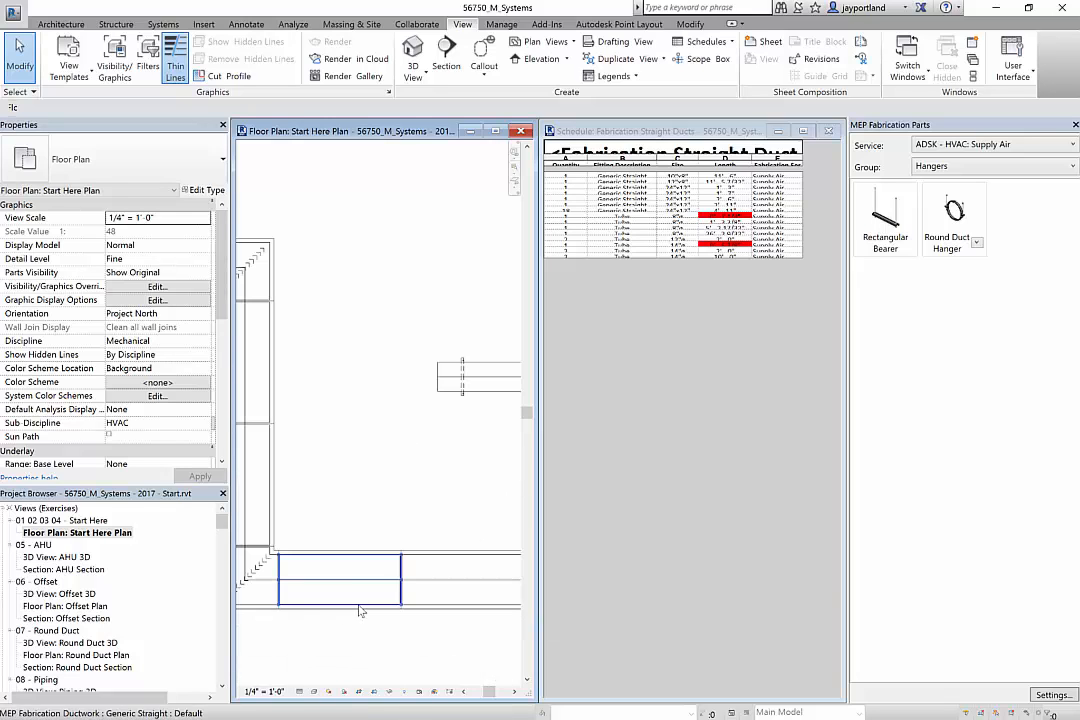
{"action": "scroll", "coordinate": [350, 650], "scroll_direction": "down", "scroll_amount": 2}
{"action": "left_click", "coordinate": [392, 584]}
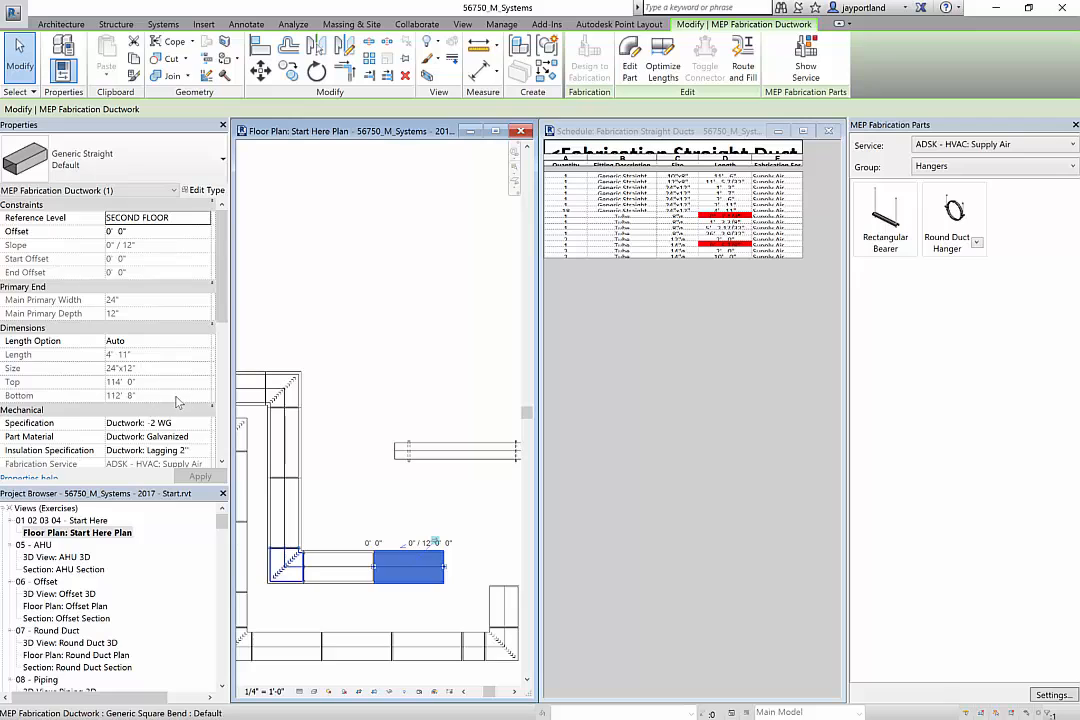
{"action": "scroll", "coordinate": [155, 378], "scroll_direction": "down", "scroll_amount": 2}
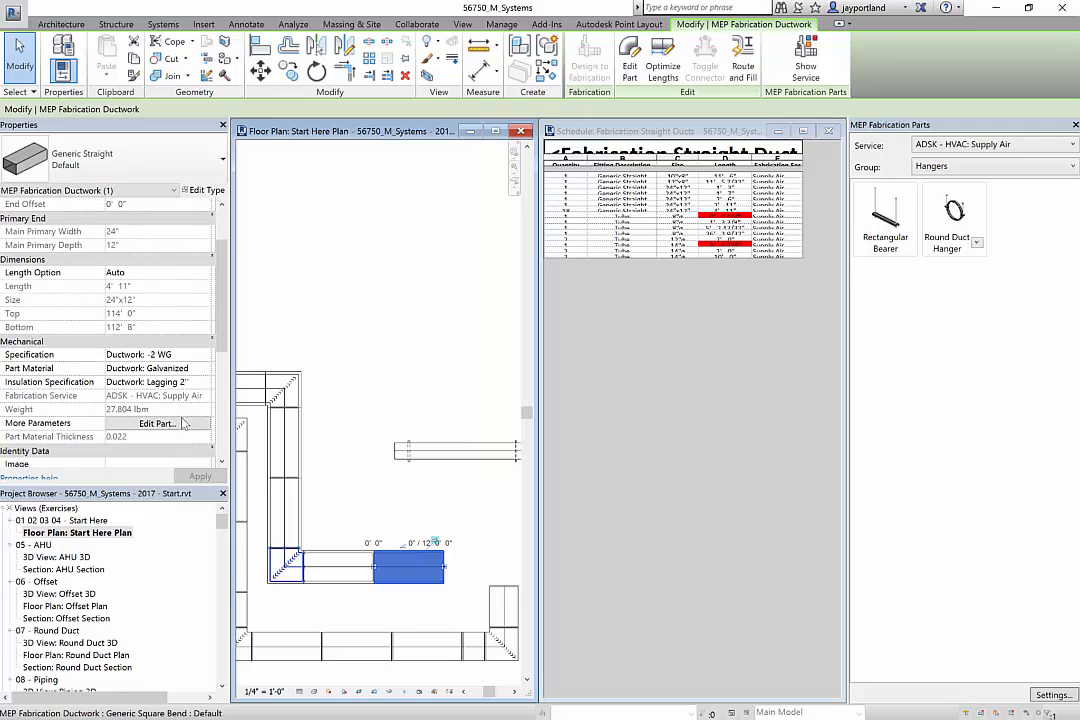
{"action": "left_click", "coordinate": [197, 273]}
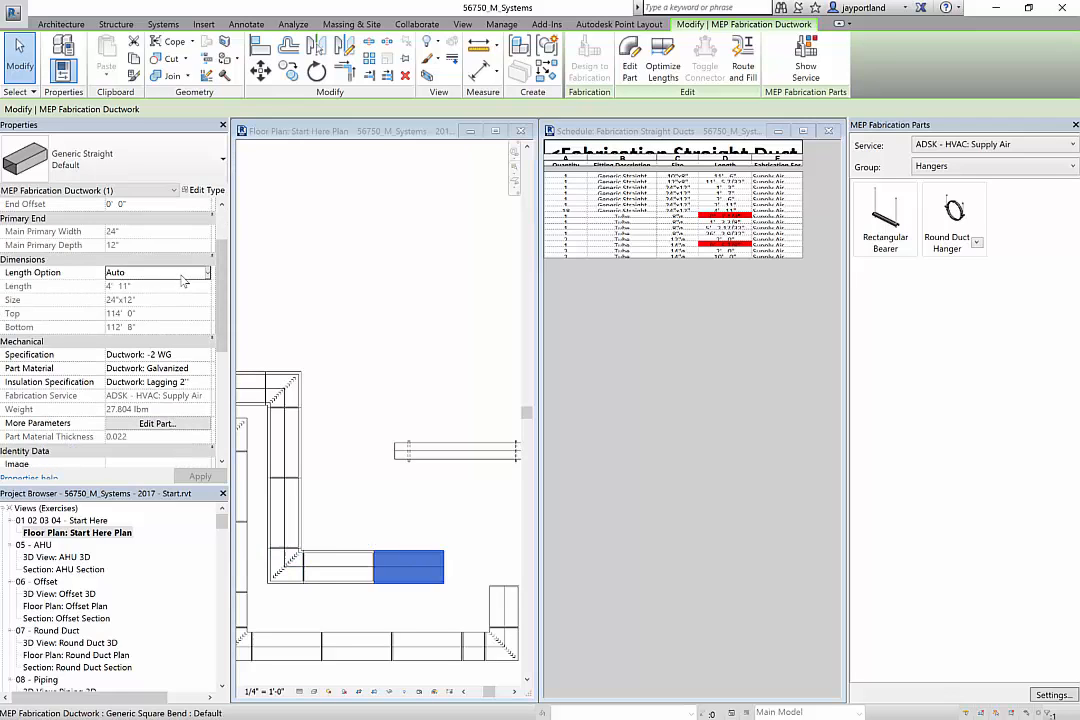
{"action": "left_click", "coordinate": [207, 272]}
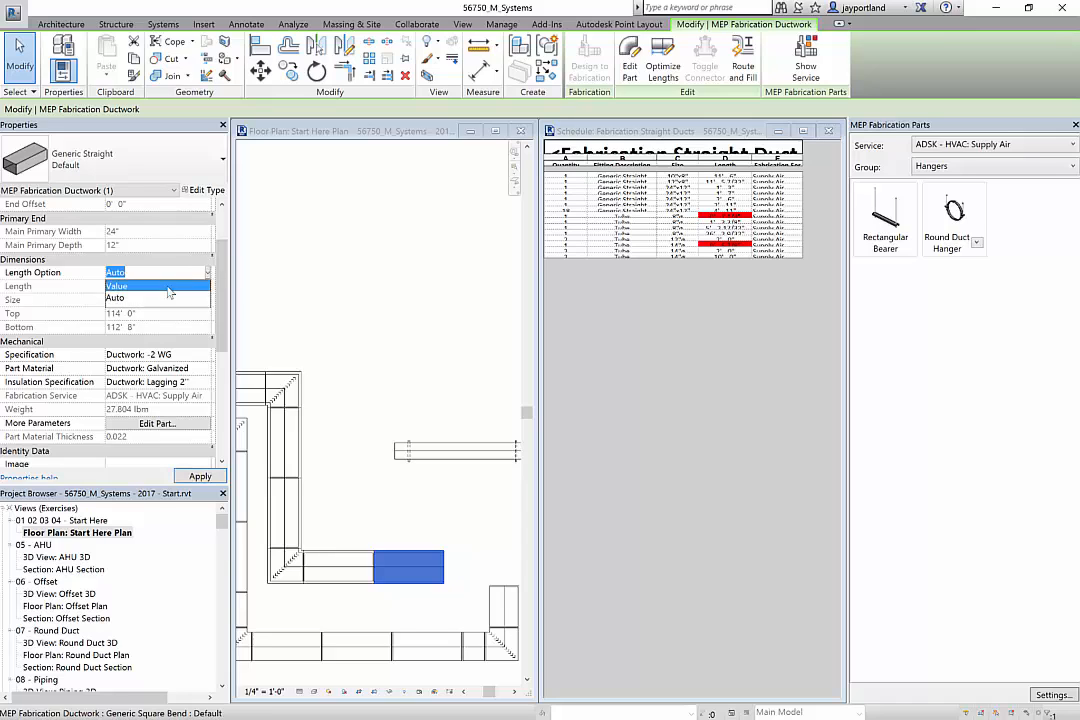
{"action": "left_click", "coordinate": [169, 288]}
{"action": "type", "text": "6"}
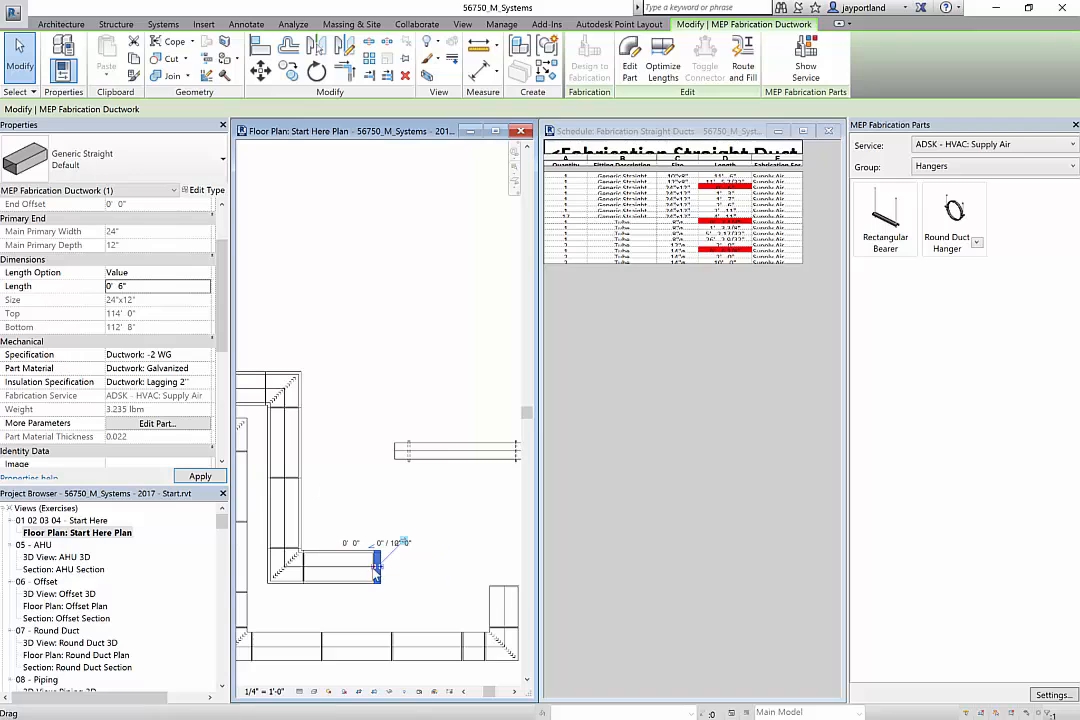
{"action": "left_click", "coordinate": [352, 600]}
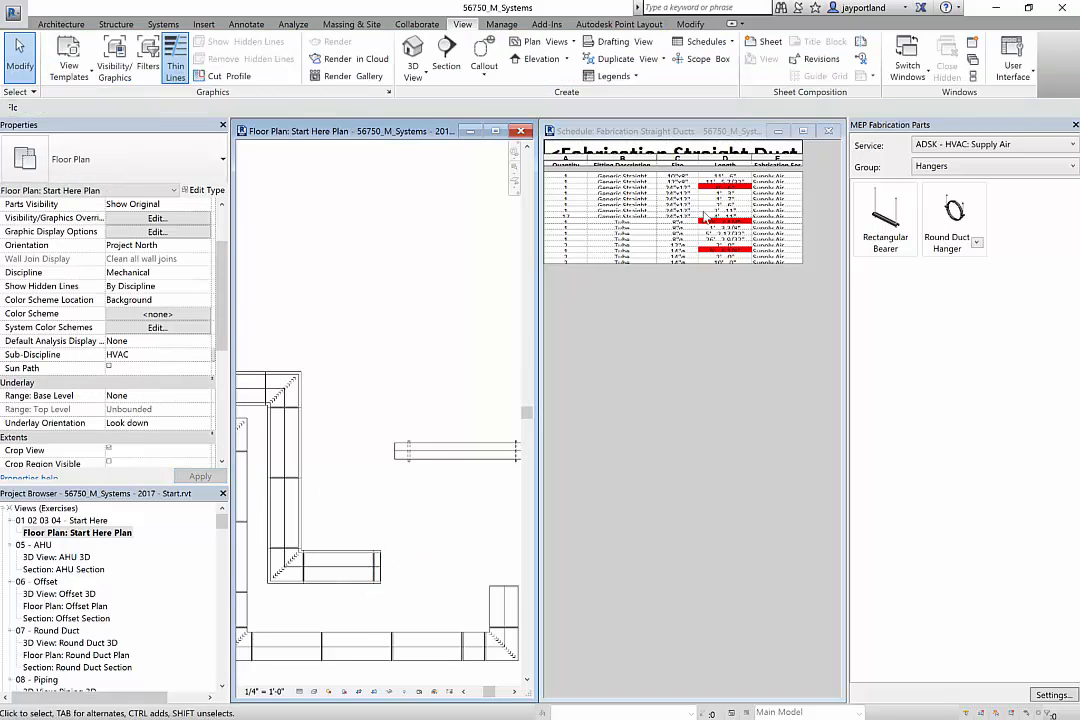
Step: Locate the red-flagged 24"x12" duct from its schedule row and move this short piece directly beside the square bend
{"action": "left_click", "coordinate": [676, 188]}
{"action": "left_click", "coordinate": [643, 187]}
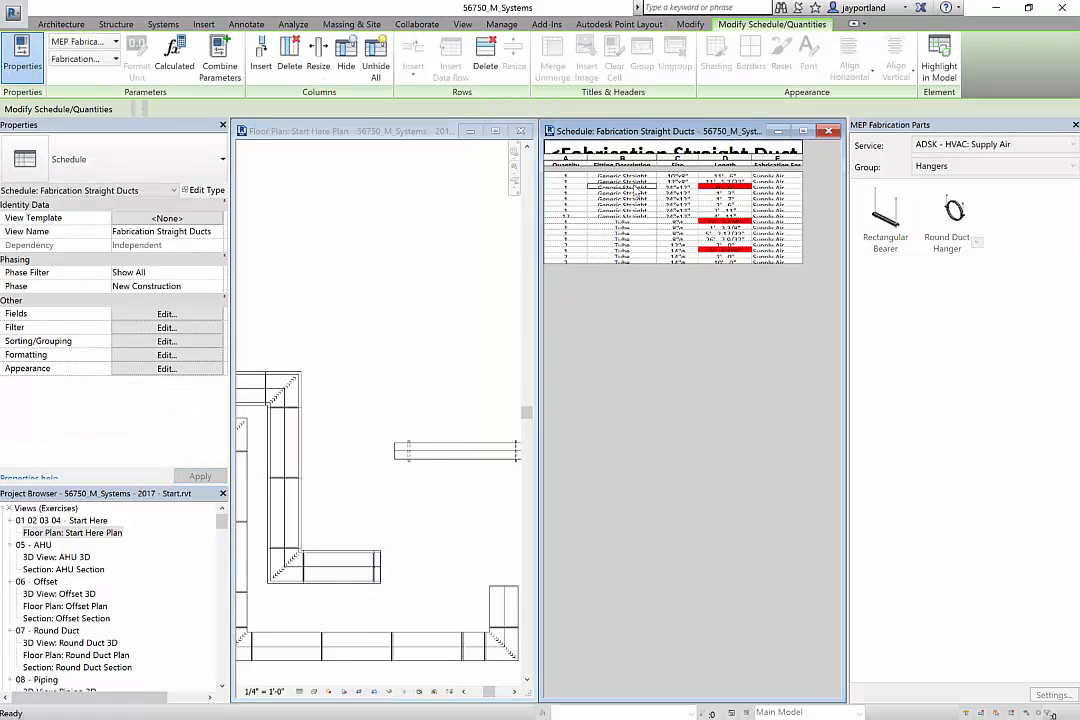
{"action": "left_click", "coordinate": [386, 571]}
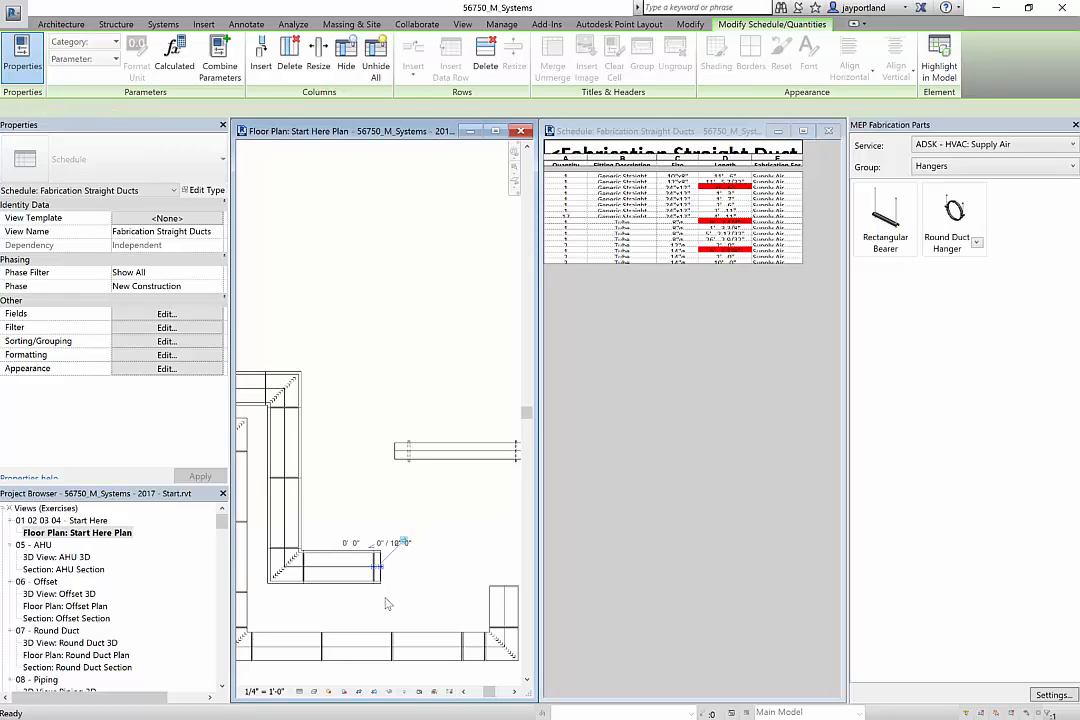
{"action": "left_click", "coordinate": [300, 612]}
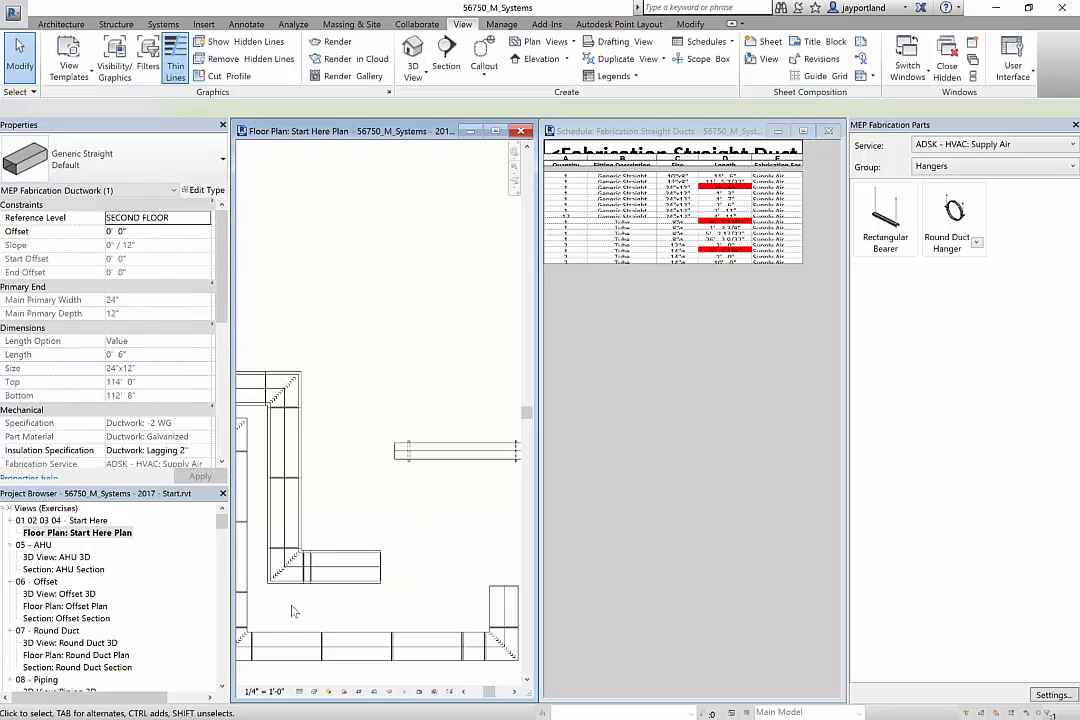
Step: Extend the square bend's leg over the adjoining 6" duct so the fitting absorbs the short piece, and clear the selection
{"action": "scroll", "coordinate": [293, 610], "scroll_direction": "up", "scroll_amount": 1}
{"action": "scroll", "coordinate": [293, 610], "scroll_direction": "down", "scroll_amount": 1}
{"action": "left_click", "coordinate": [300, 600]}
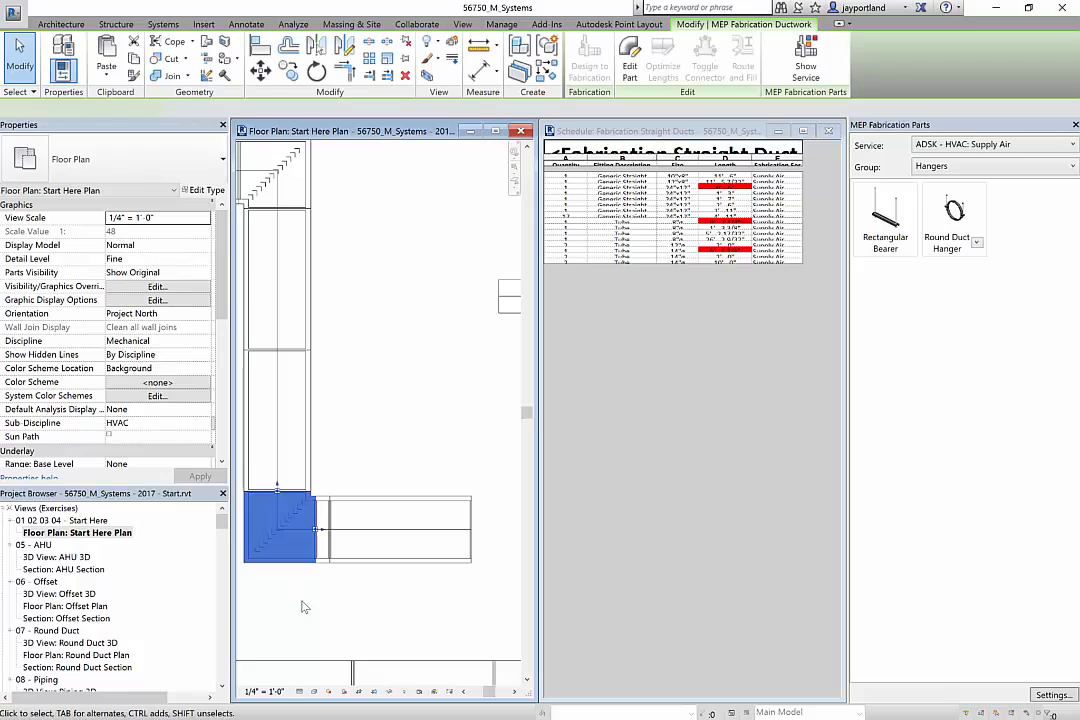
{"action": "scroll", "coordinate": [304, 607], "scroll_direction": "up", "scroll_amount": 2}
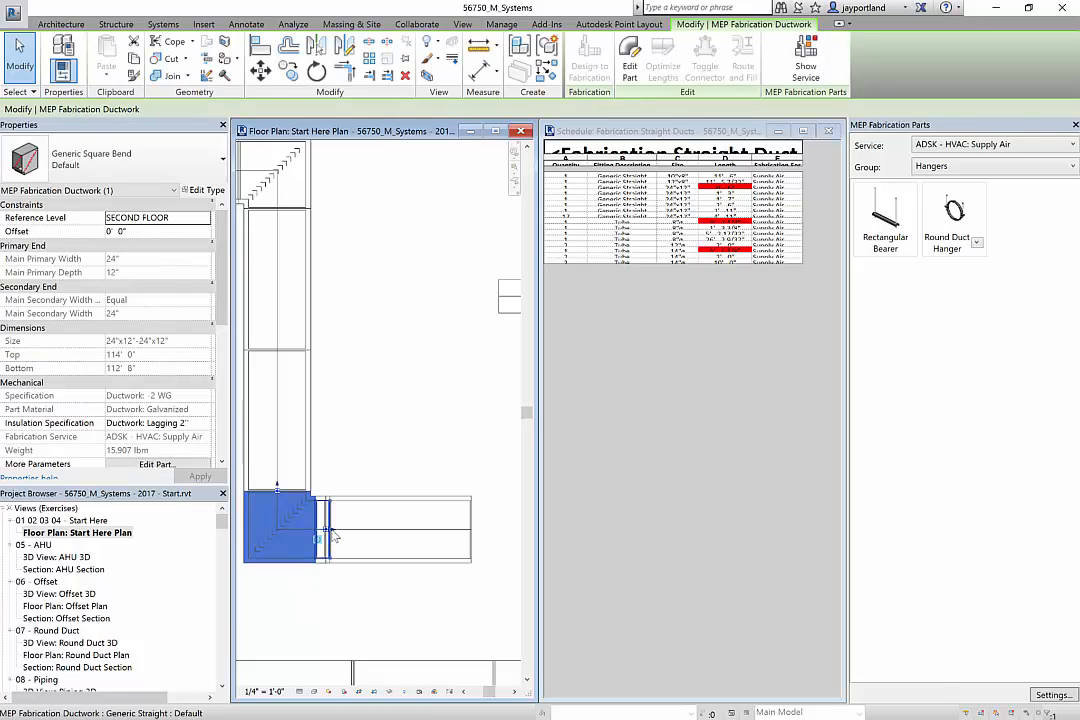
{"action": "left_click", "coordinate": [359, 602]}
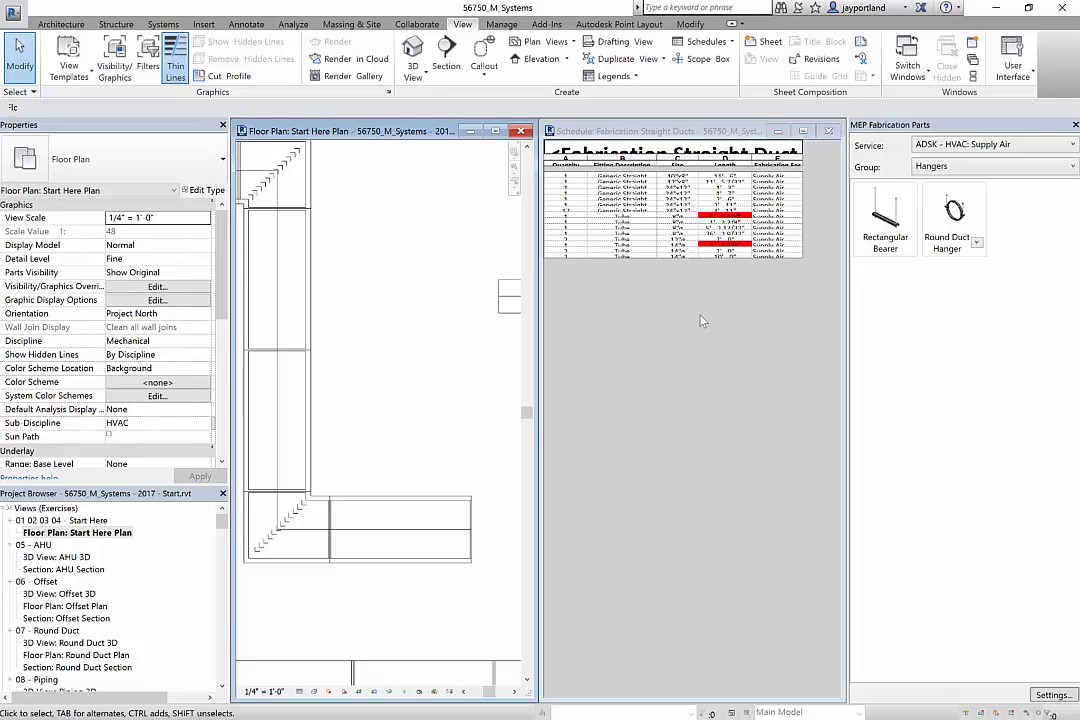
Step: Collapse the Start Here group and the Views (Exercises) tree, and open sheet E103 - BOM Straight Ductwork
{"action": "scroll", "coordinate": [172, 641], "scroll_direction": "down", "scroll_amount": 1}
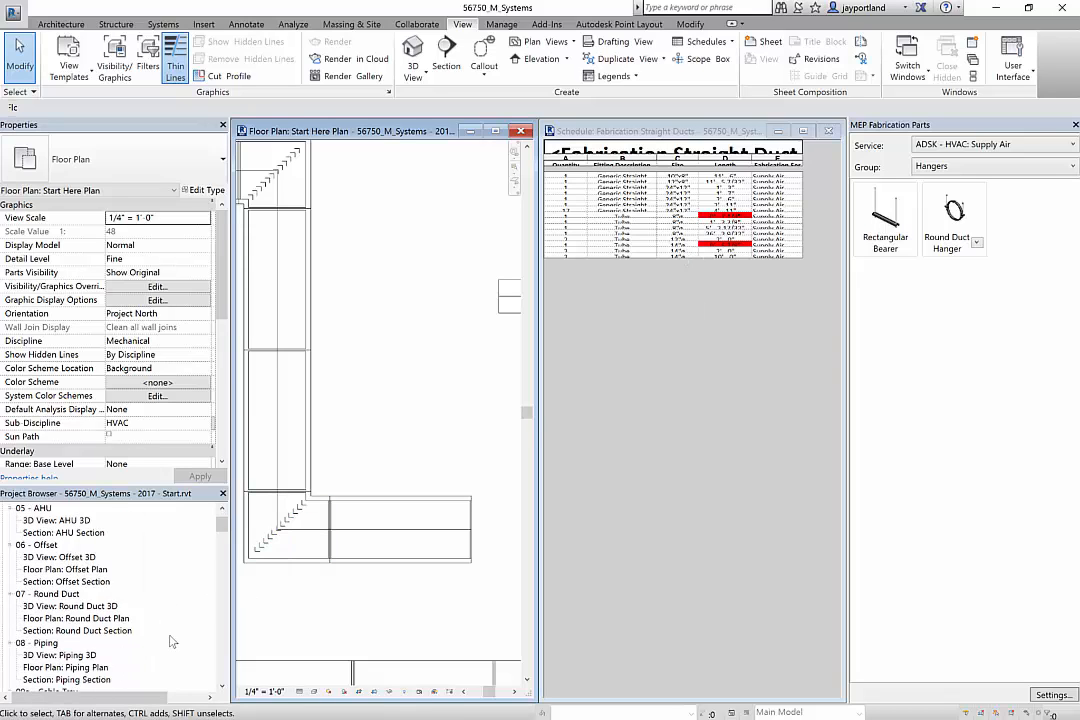
{"action": "scroll", "coordinate": [172, 641], "scroll_direction": "down", "scroll_amount": 2}
{"action": "scroll", "coordinate": [170, 639], "scroll_direction": "up", "scroll_amount": 3}
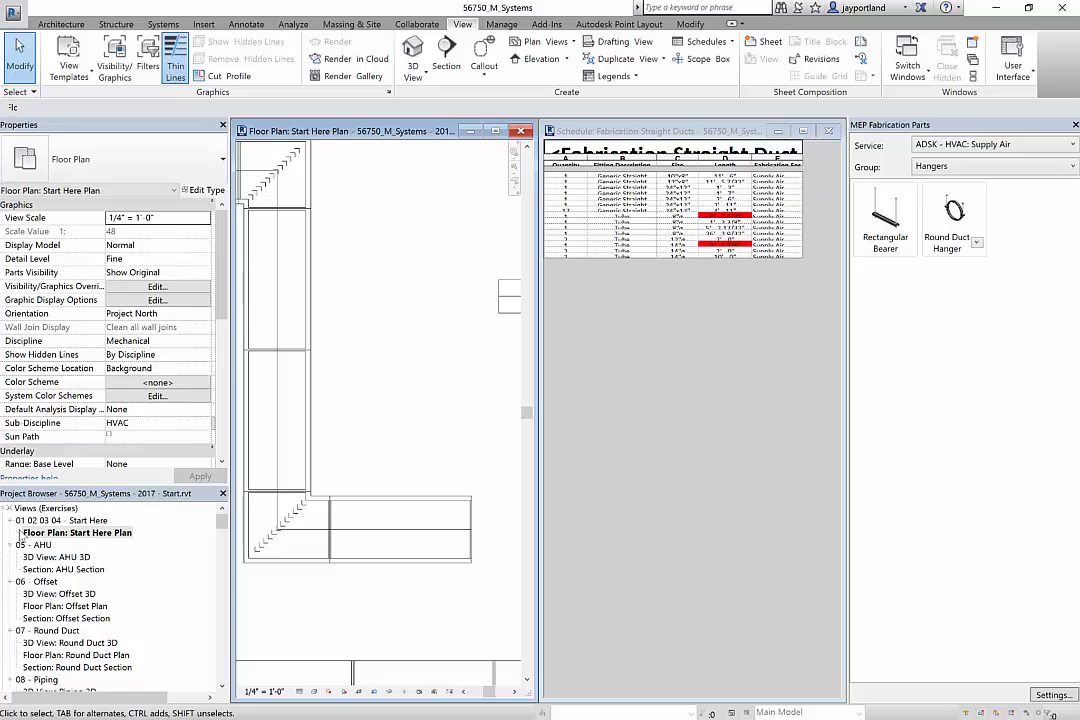
{"action": "left_click", "coordinate": [10, 521]}
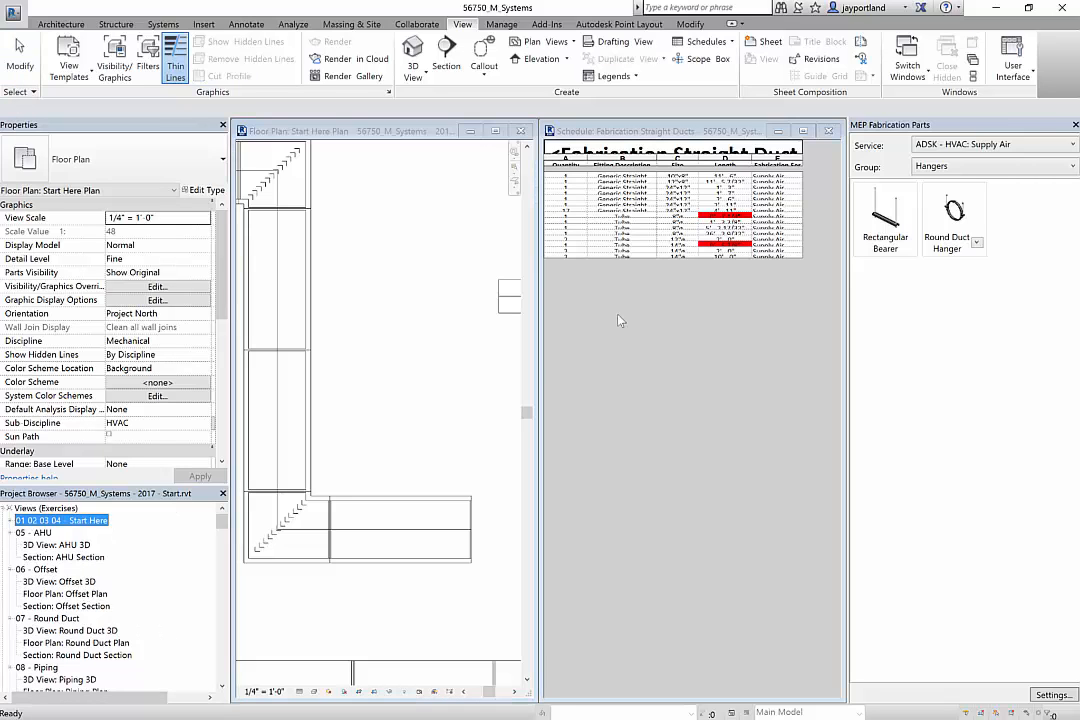
{"action": "left_click", "coordinate": [8, 509]}
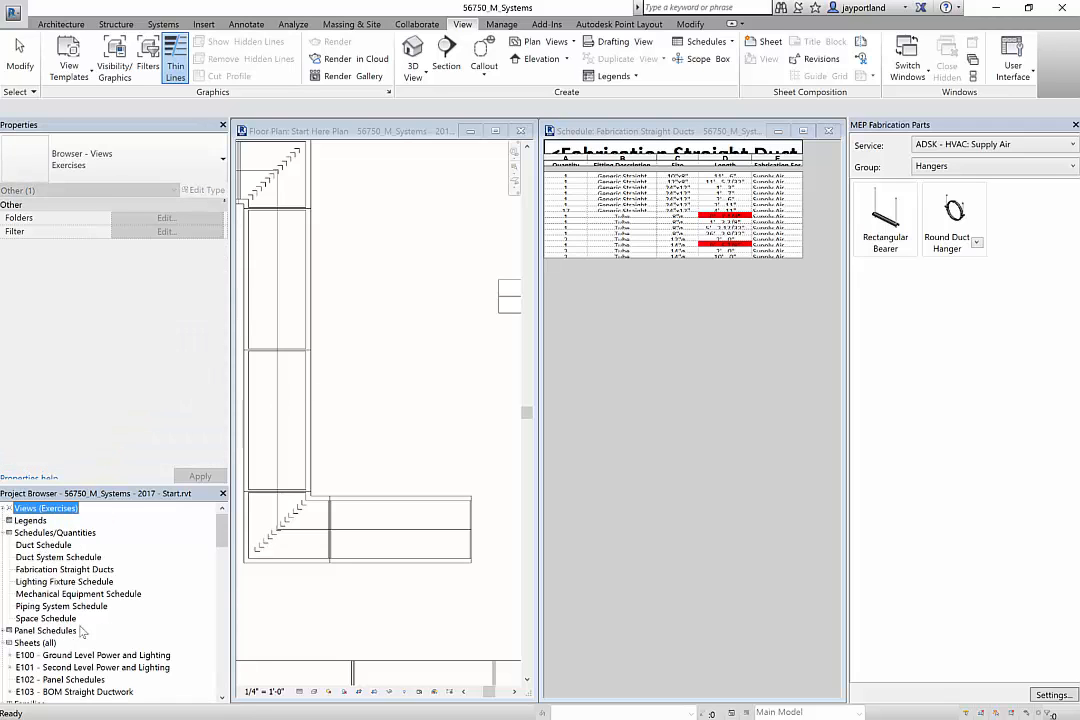
{"action": "scroll", "coordinate": [75, 540], "scroll_direction": "down", "scroll_amount": 1}
{"action": "left_click", "coordinate": [75, 667]}
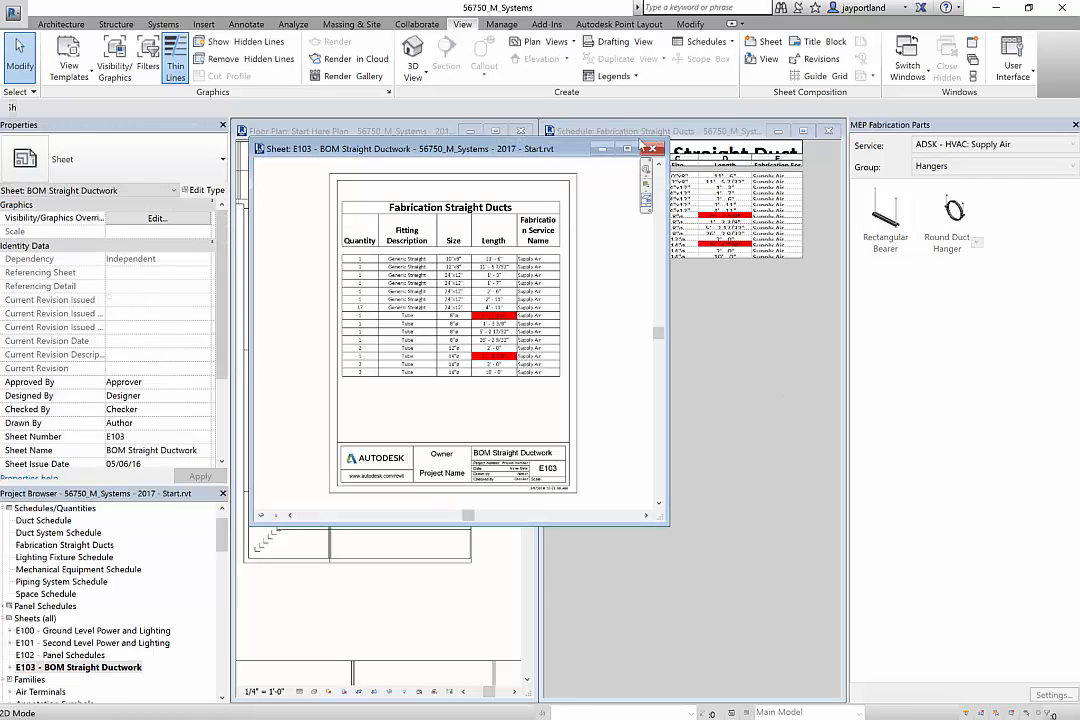
Step: Maximize the E103 sheet window and examine the Fabrication Straight Ducts schedule and its red length cells up close
{"action": "left_click", "coordinate": [627, 149]}
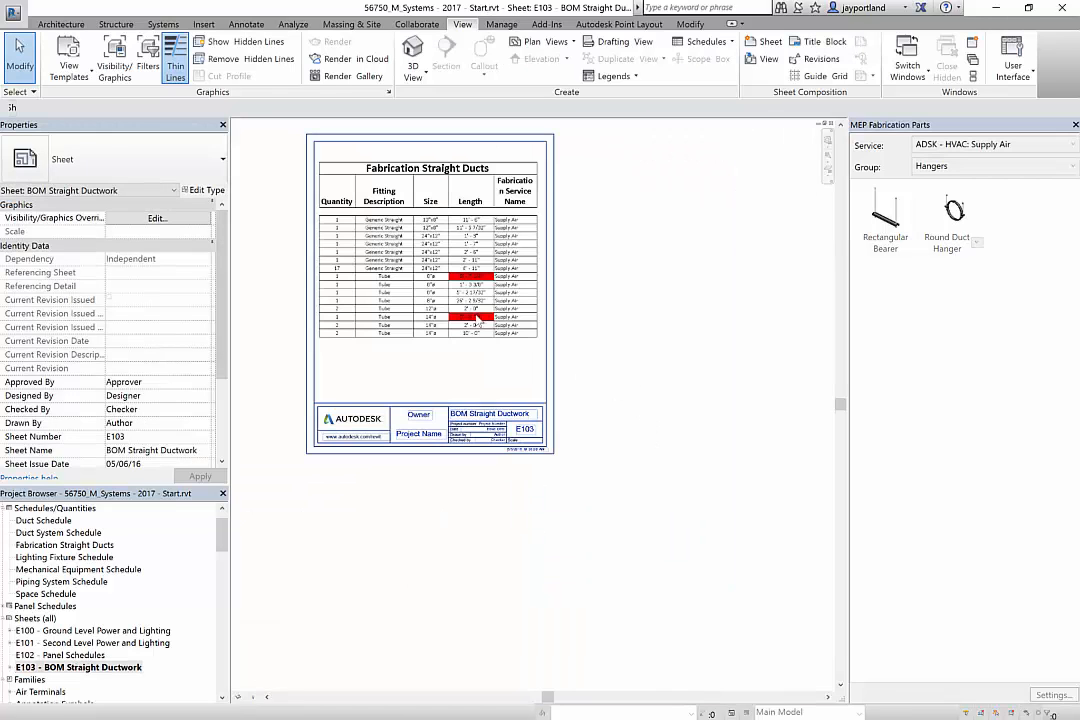
{"action": "scroll", "coordinate": [476, 322], "scroll_direction": "up", "scroll_amount": 3}
{"action": "middle_click_drag", "start_coordinate": [521, 398], "coordinate": [629, 460]}
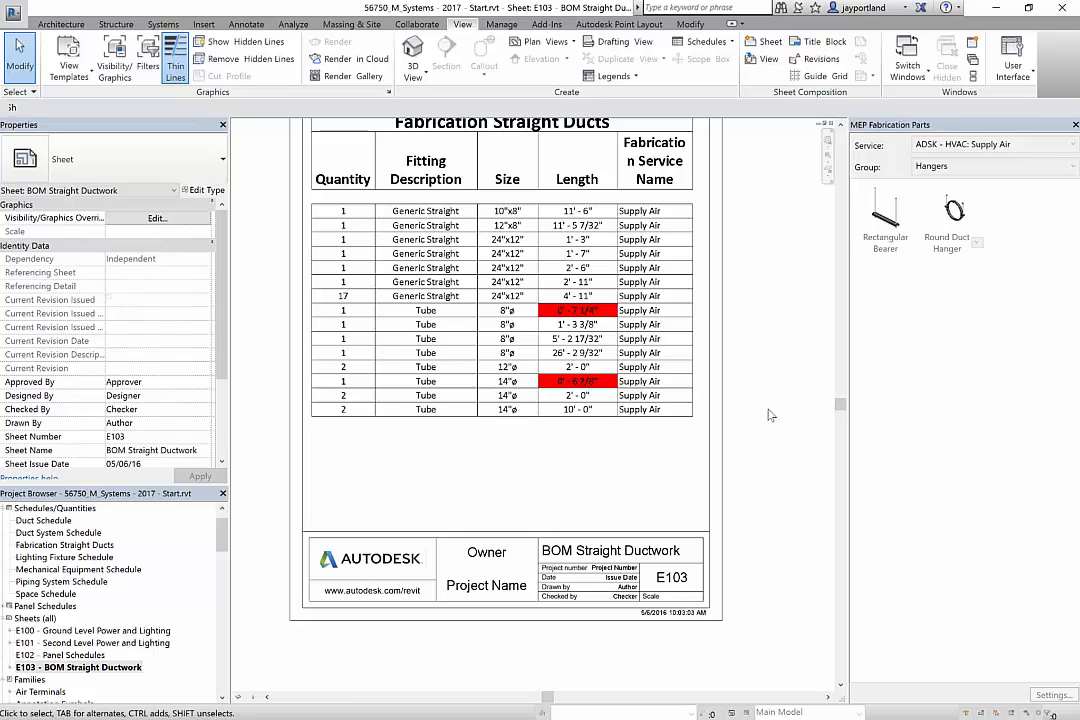
{"action": "middle_click_drag", "start_coordinate": [774, 448], "coordinate": [776, 458]}
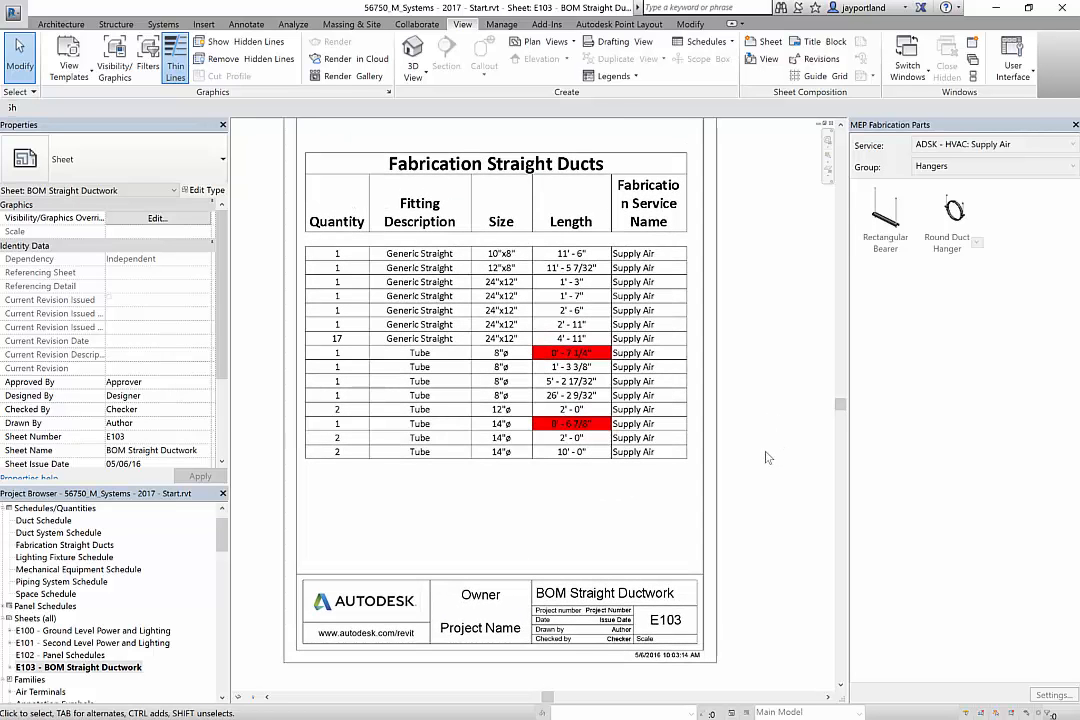